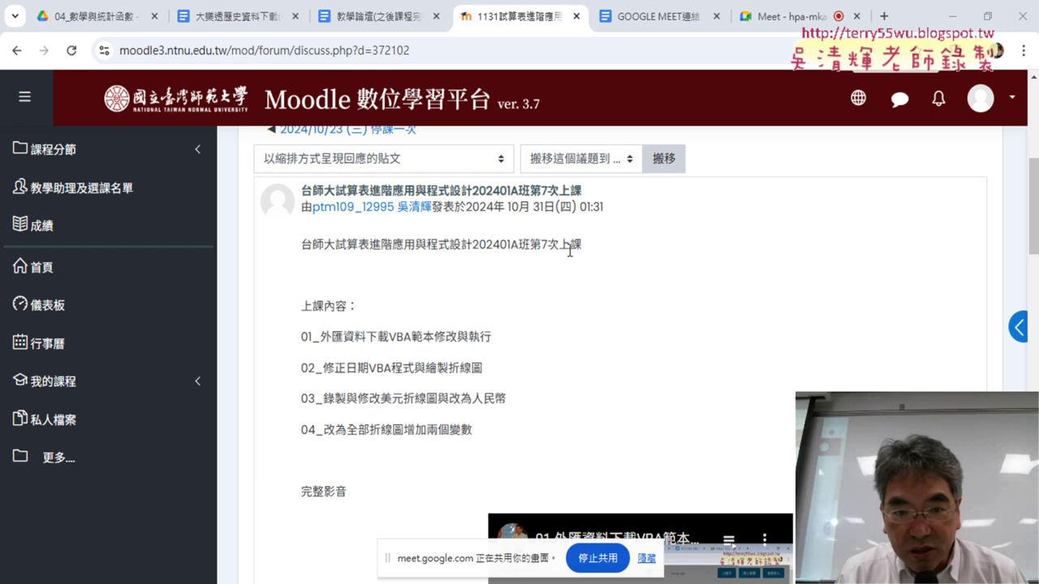
- Scroll through the class 7 forum post and highlight its first lesson topic
{"action": "scroll", "coordinate": [548, 320], "scroll_direction": "down", "scroll_amount": 1}
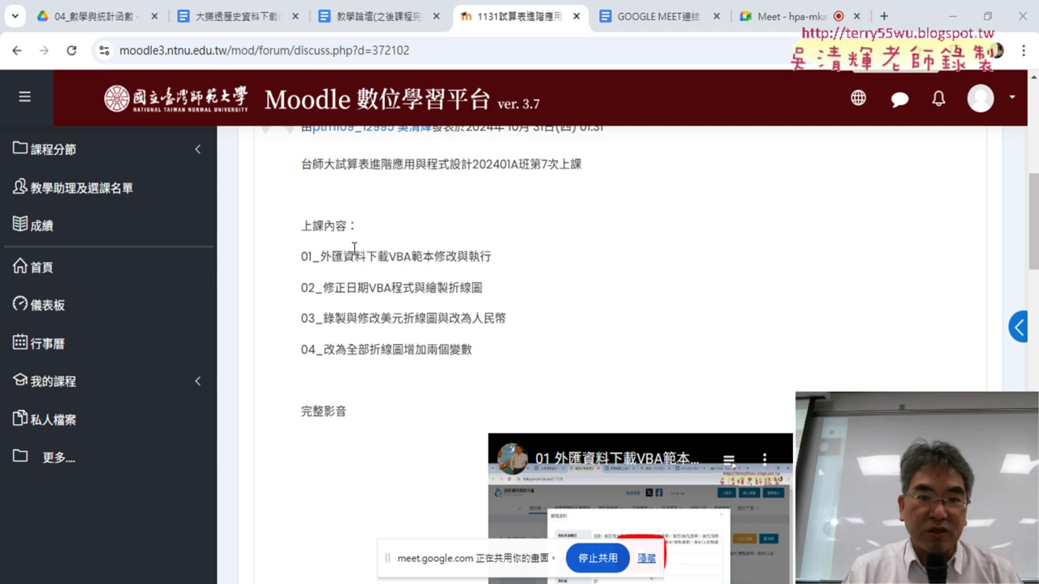
{"action": "mouse_move", "coordinate": [322, 254]}
{"action": "left_mouse_down"}
{"action": "mouse_move", "coordinate": [383, 261]}
{"action": "mouse_move", "coordinate": [371, 261]}
{"action": "left_mouse_up"}
- Open the document _外幣匯率資料下載與繪製折線圖之一 from the Drive folder 04_數學與統計函數
{"action": "left_click", "coordinate": [375, 18]}
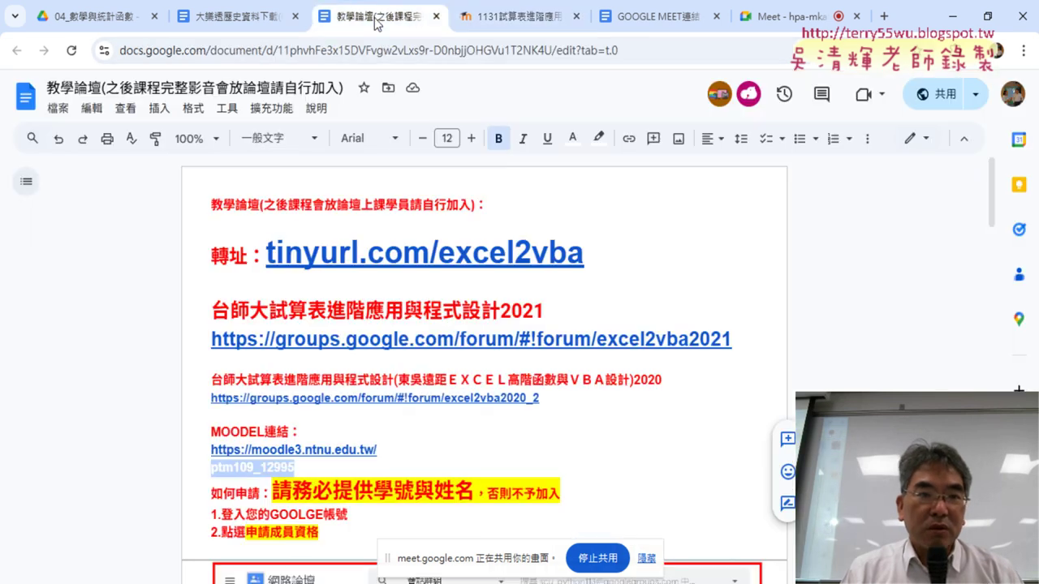
{"action": "left_click", "coordinate": [104, 18]}
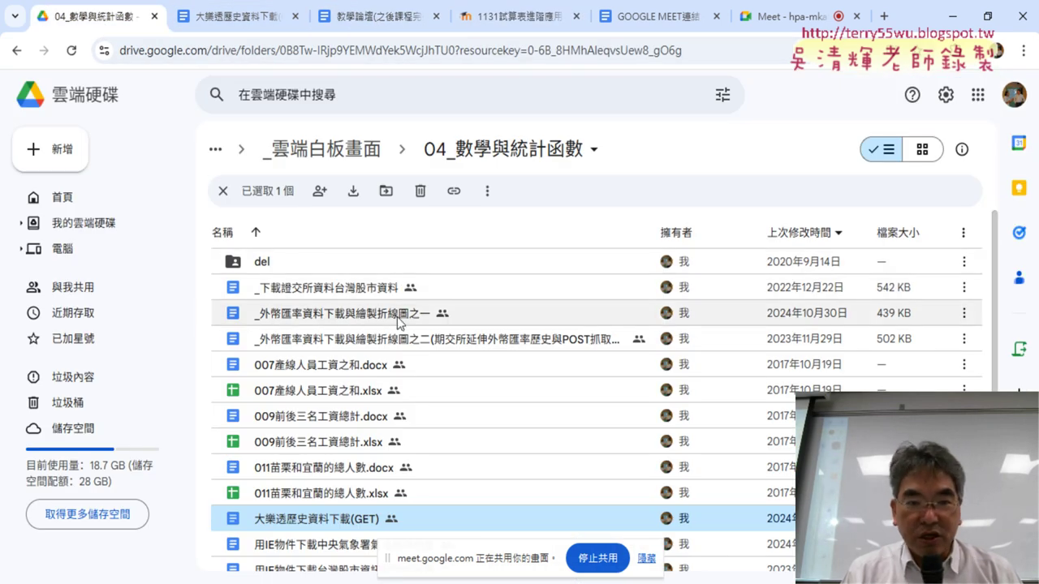
{"action": "double_click", "coordinate": [334, 317]}
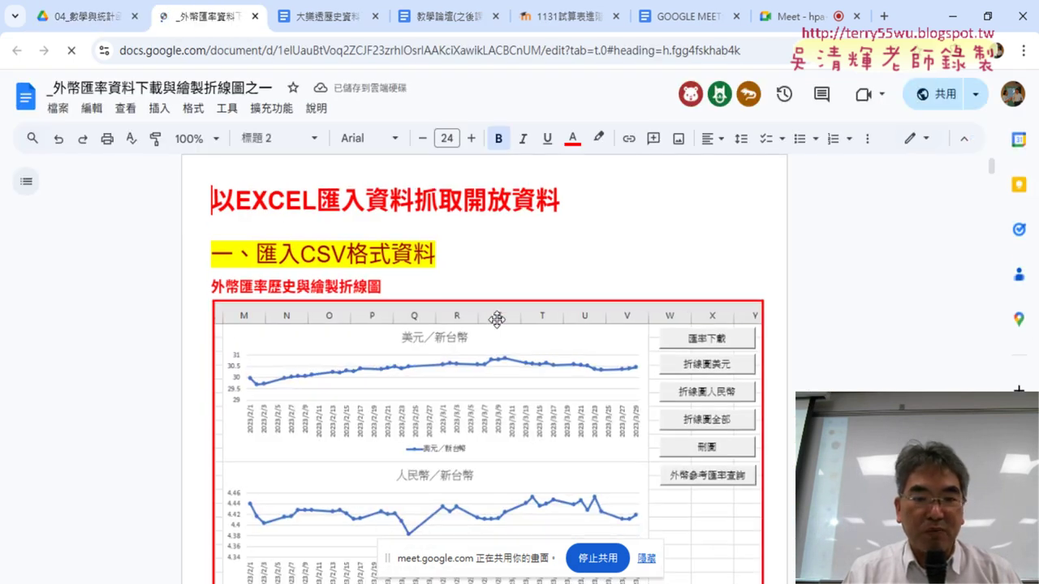
- Walk through the 匯率下載 macro, highlighting the TEXT connection string and the .TextFilePlatform line
{"action": "left_click_drag", "start_coordinate": [327, 367], "coordinate": [210, 195]}
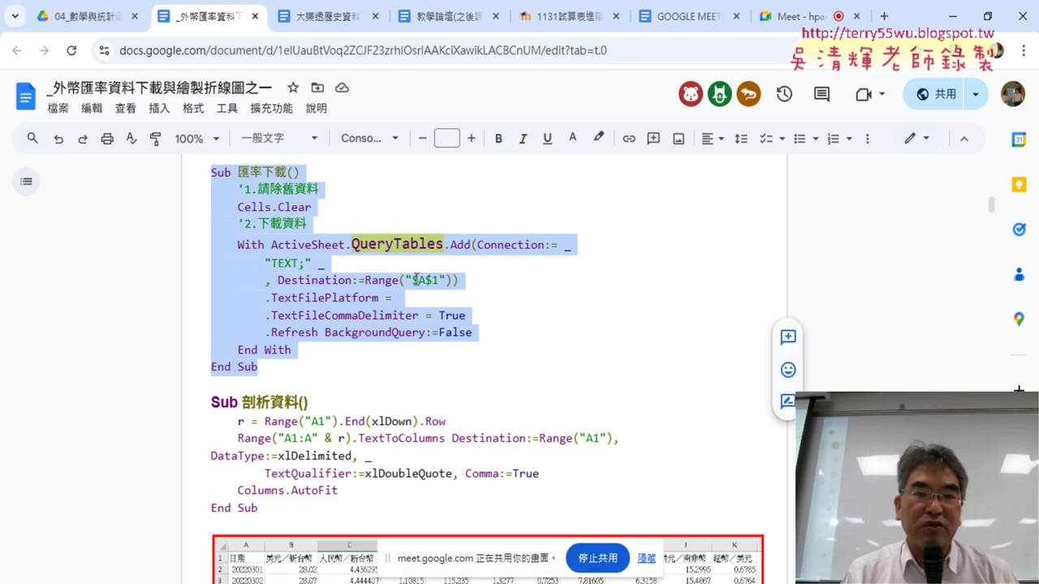
{"action": "left_click", "coordinate": [310, 265]}
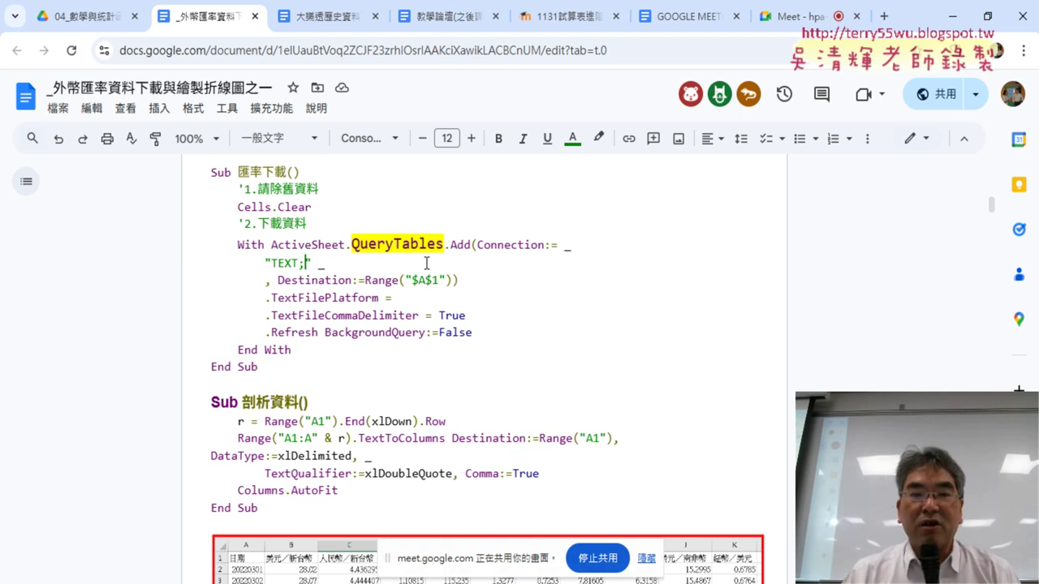
{"action": "left_click", "coordinate": [416, 298]}
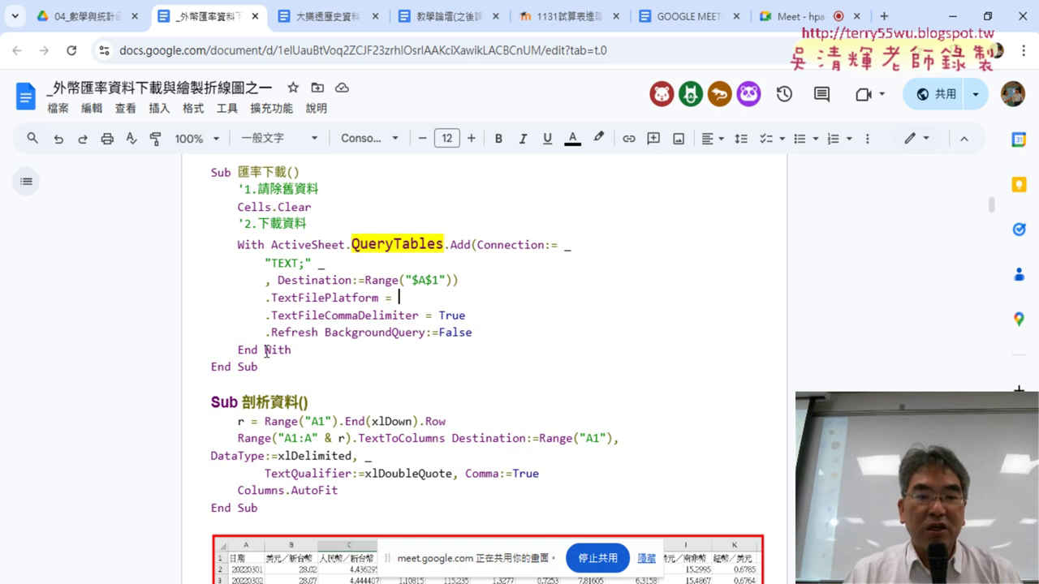
{"action": "left_click_drag", "start_coordinate": [278, 376], "coordinate": [211, 172]}
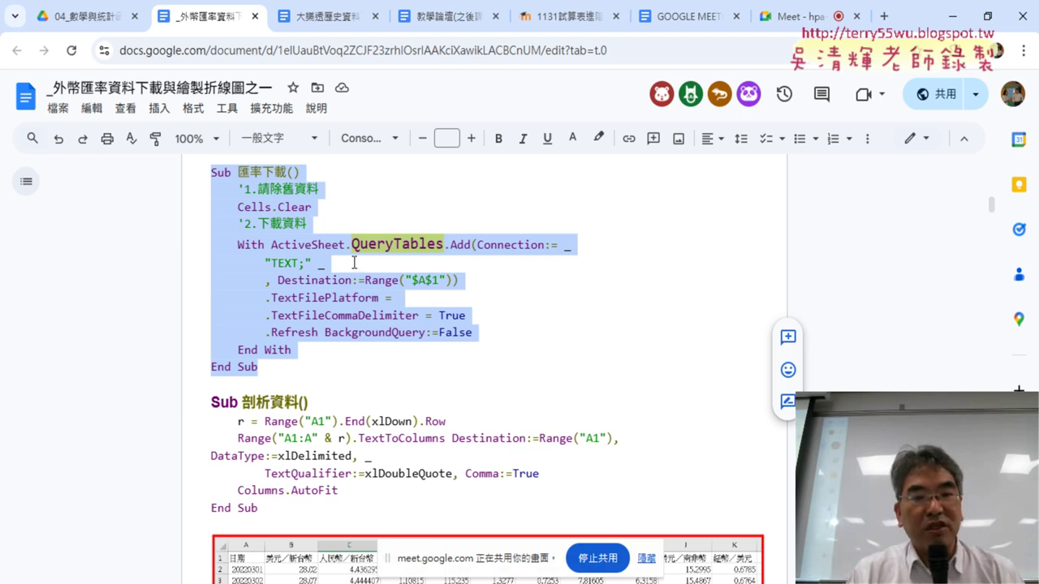
{"action": "left_click", "coordinate": [354, 262]}
{"action": "left_click_drag", "start_coordinate": [298, 263], "coordinate": [272, 263]}
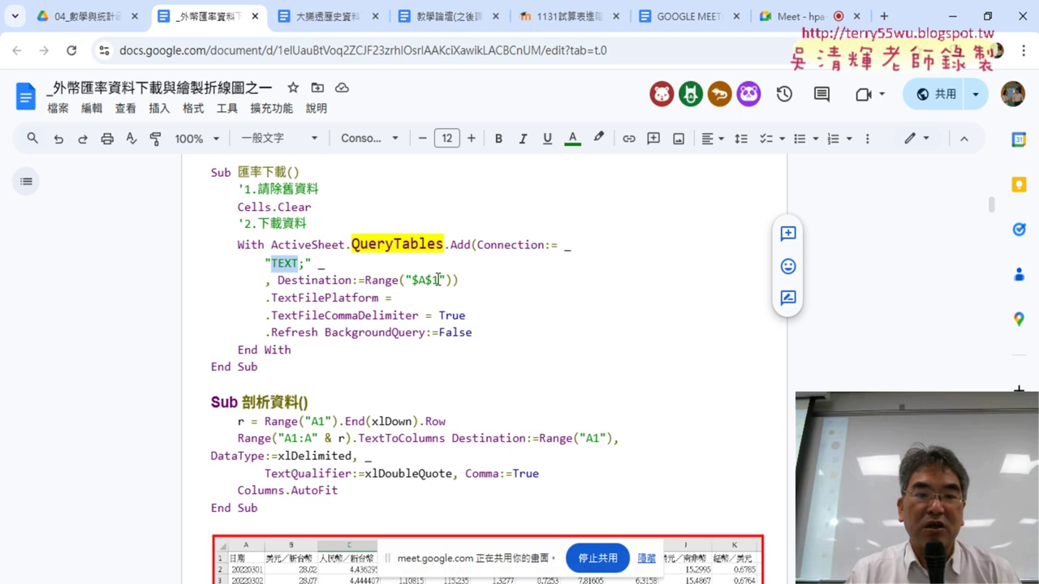
{"action": "scroll", "coordinate": [437, 279], "scroll_direction": "down", "scroll_amount": 5}
{"action": "scroll", "coordinate": [437, 279], "scroll_direction": "down", "scroll_amount": 3}
- Highlight the 修正日期 macro code and its two & "/" date-joining parts
{"action": "scroll", "coordinate": [438, 279], "scroll_direction": "down", "scroll_amount": 4}
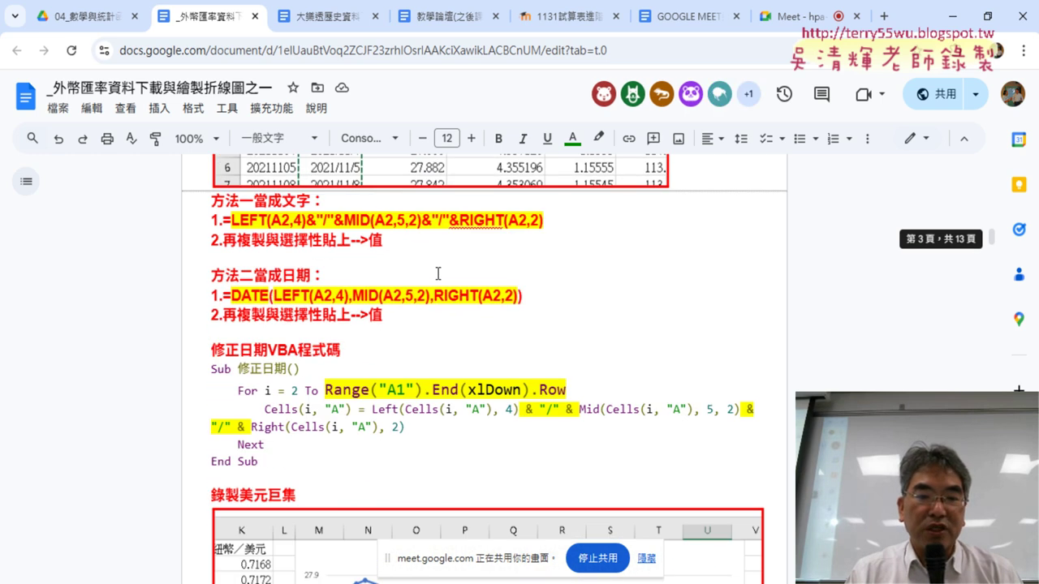
{"action": "left_click_drag", "start_coordinate": [208, 289], "coordinate": [375, 370]}
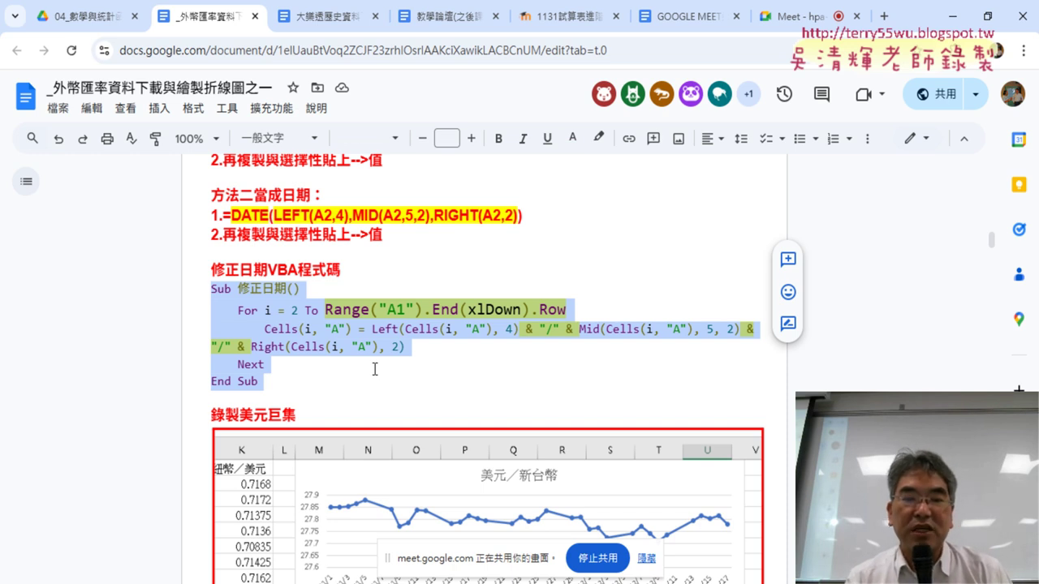
{"action": "left_click", "coordinate": [380, 362]}
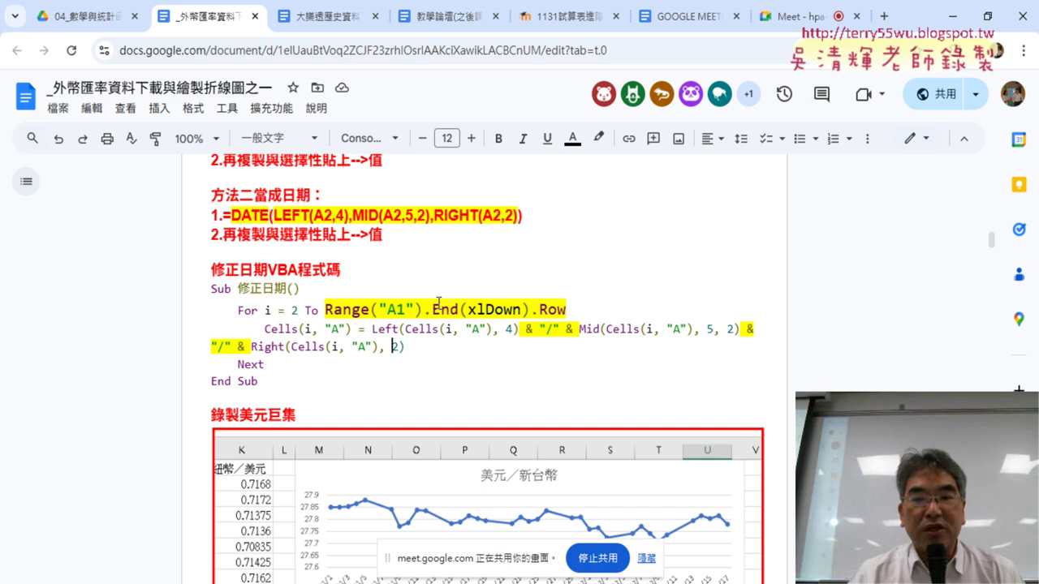
{"action": "left_click_drag", "start_coordinate": [519, 333], "coordinate": [566, 325]}
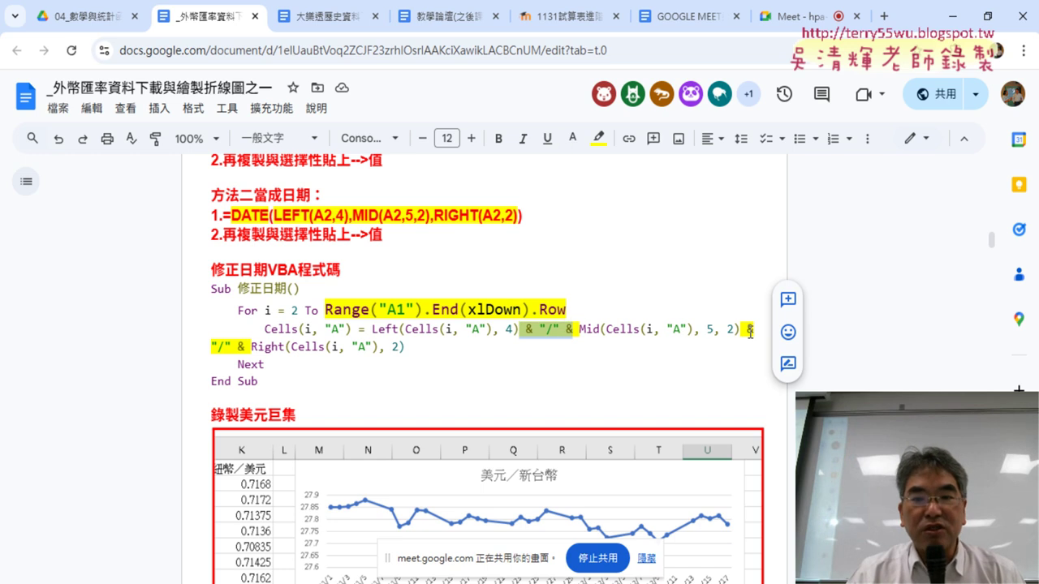
{"action": "left_click_drag", "start_coordinate": [742, 329], "coordinate": [237, 346]}
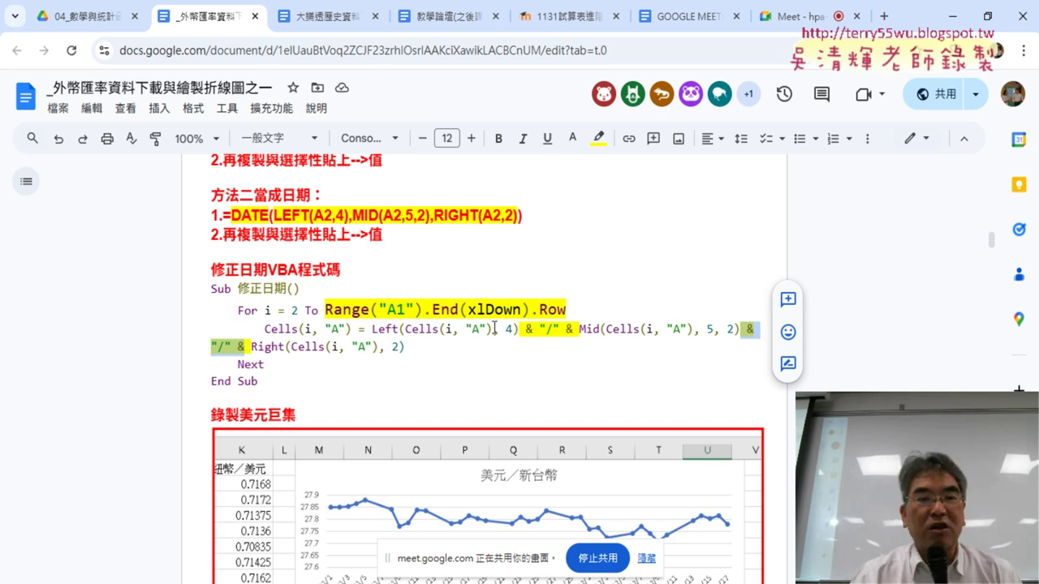
- Break down Range("A1").End(xlDown).Row on the For line, then switch to 外匯資料下載.xlsm
{"action": "left_click_drag", "start_coordinate": [323, 311], "coordinate": [572, 307]}
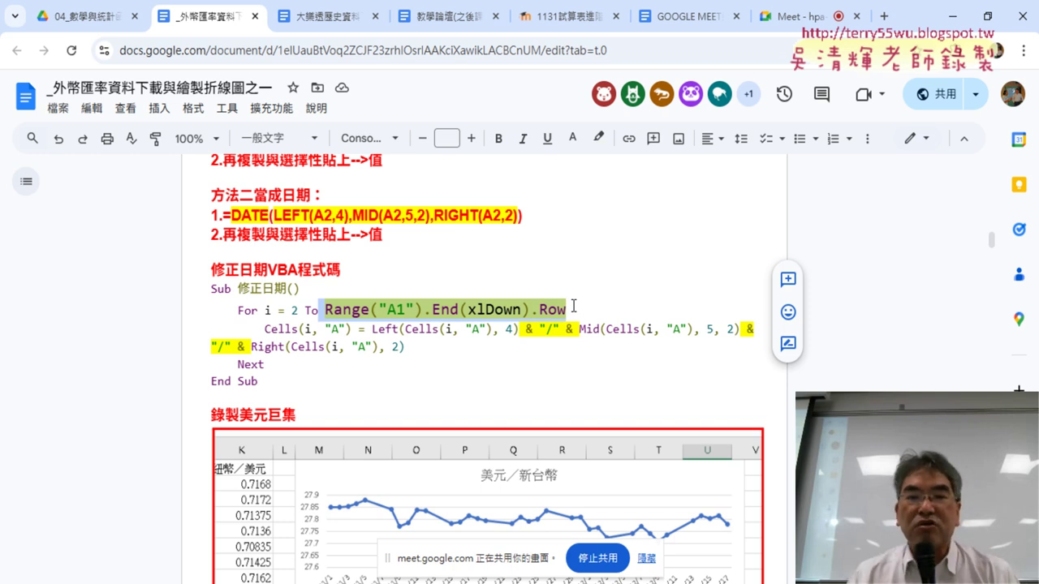
{"action": "mouse_move", "coordinate": [572, 309]}
{"action": "left_mouse_down"}
{"action": "mouse_move", "coordinate": [331, 311]}
{"action": "mouse_move", "coordinate": [424, 309]}
{"action": "left_mouse_up"}
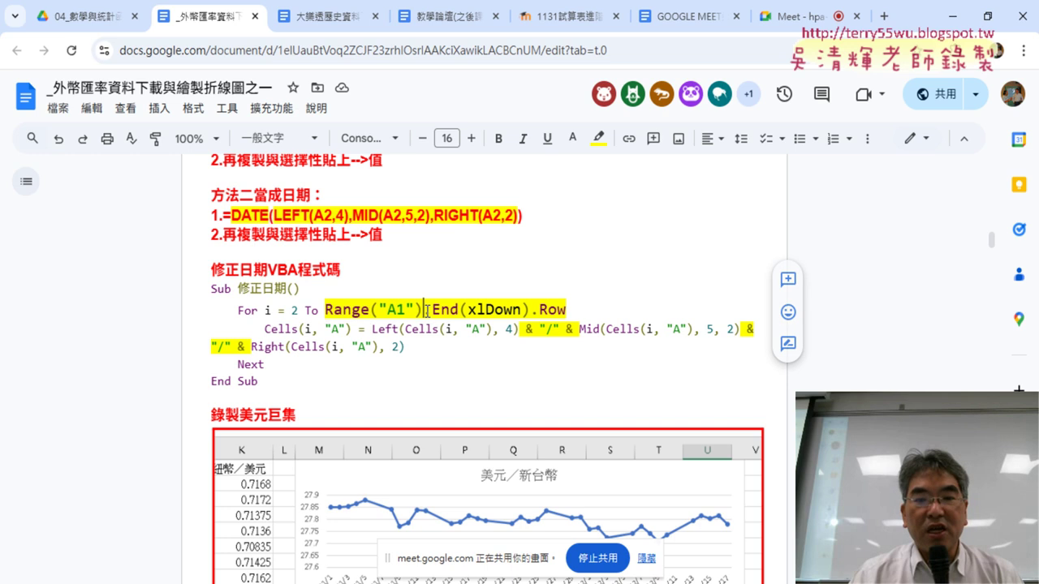
{"action": "left_click_drag", "start_coordinate": [425, 311], "coordinate": [529, 310]}
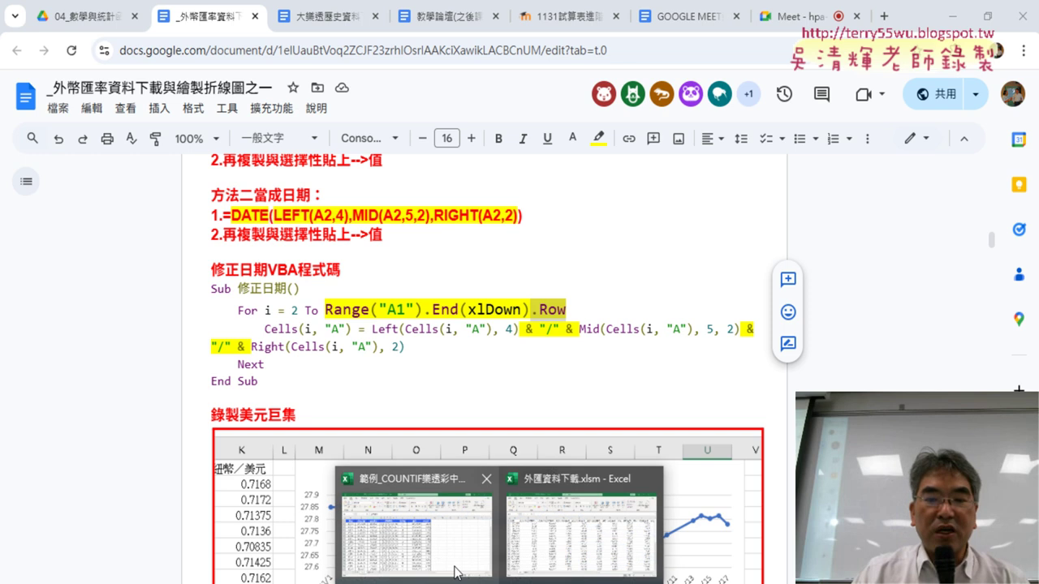
{"action": "left_click", "coordinate": [564, 541]}
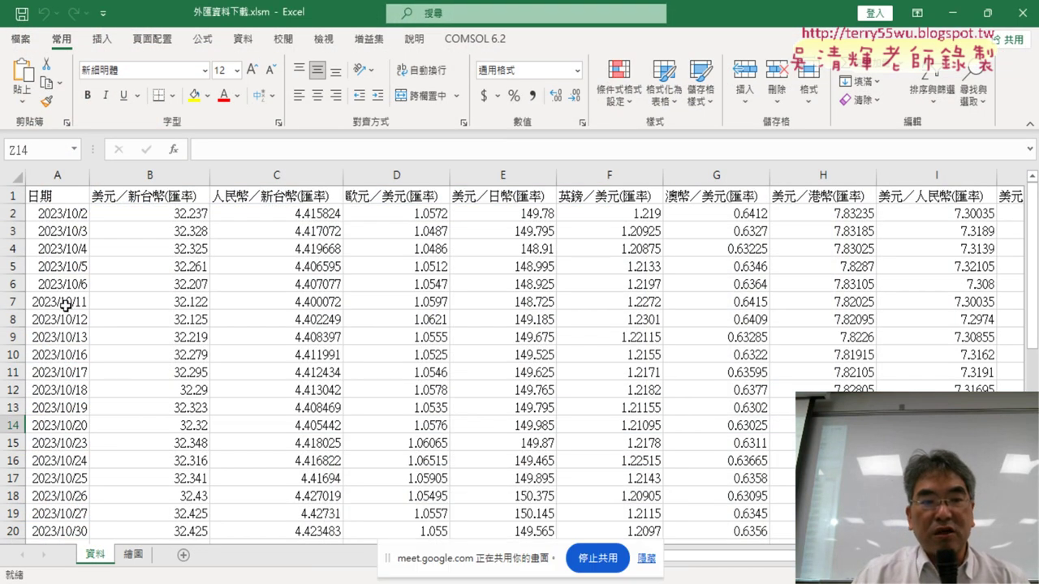
{"action": "left_click", "coordinate": [64, 194]}
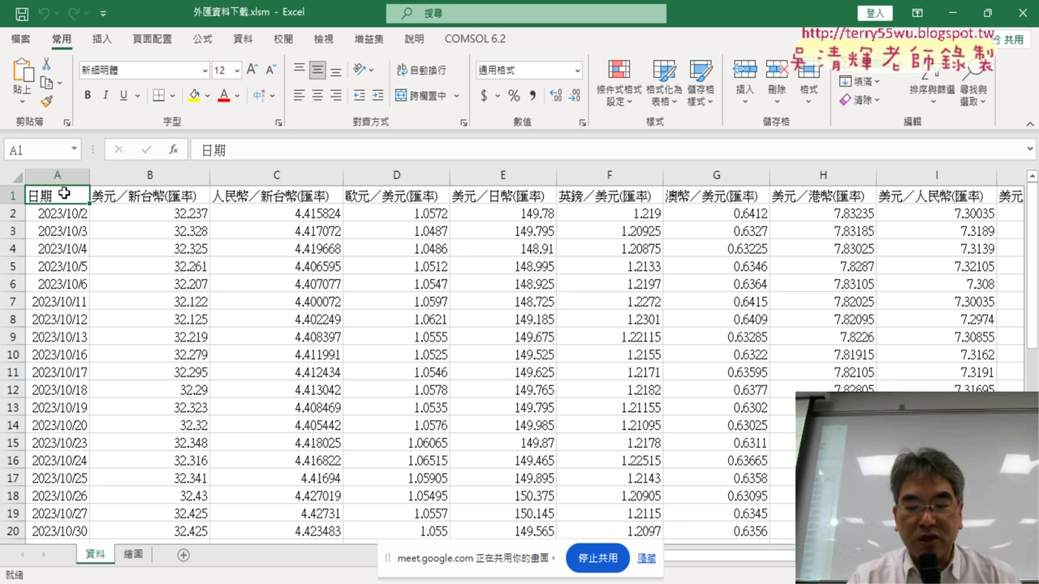
{"action": "key", "text": "ctrl+Down"}
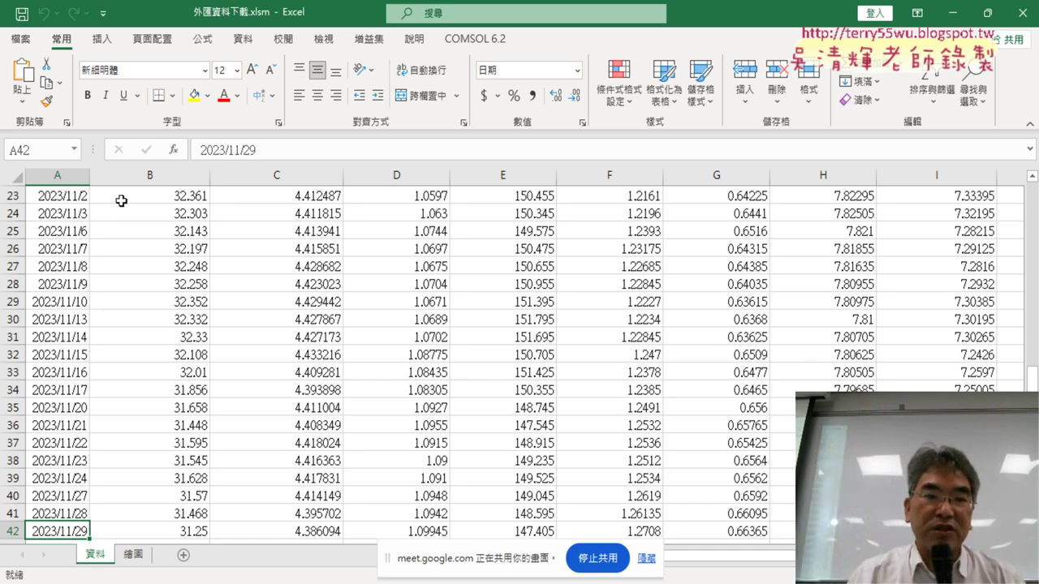
{"action": "scroll", "coordinate": [121, 200], "scroll_direction": "up", "scroll_amount": 7}
{"action": "left_click", "coordinate": [72, 214]}
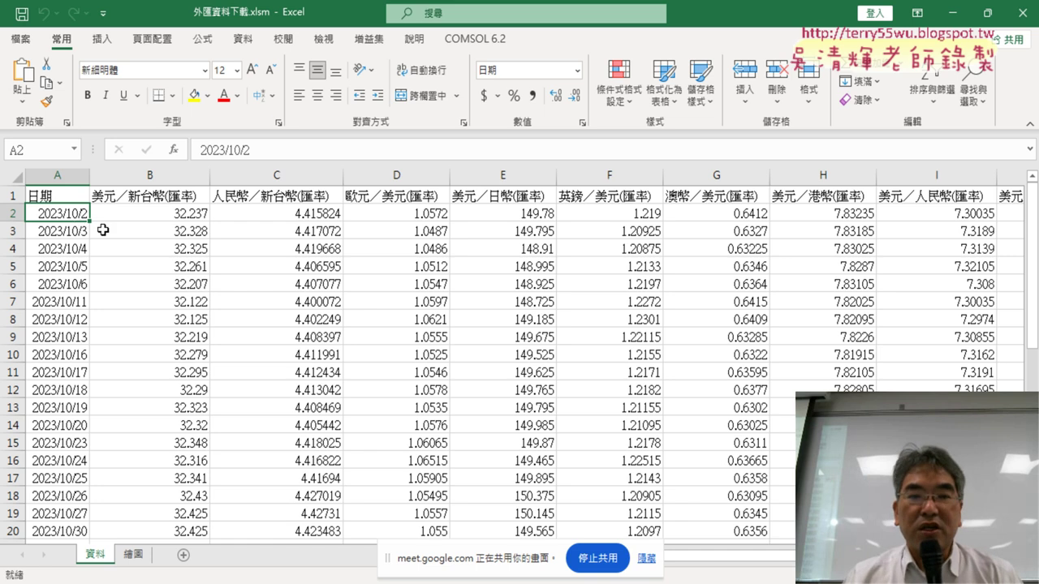
{"action": "scroll", "coordinate": [773, 551], "scroll_direction": "right", "scroll_amount": 2}
{"action": "scroll", "coordinate": [774, 551], "scroll_direction": "right", "scroll_amount": 3}
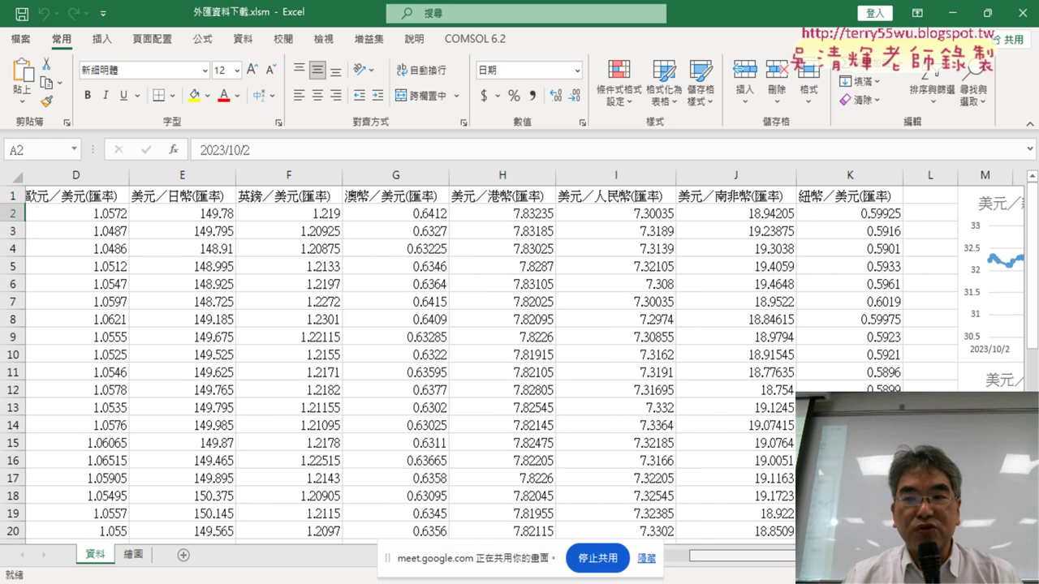
{"action": "scroll", "coordinate": [774, 552], "scroll_direction": "right", "scroll_amount": 3}
{"action": "scroll", "coordinate": [773, 552], "scroll_direction": "right", "scroll_amount": 3}
{"action": "scroll", "coordinate": [773, 551], "scroll_direction": "right", "scroll_amount": 1}
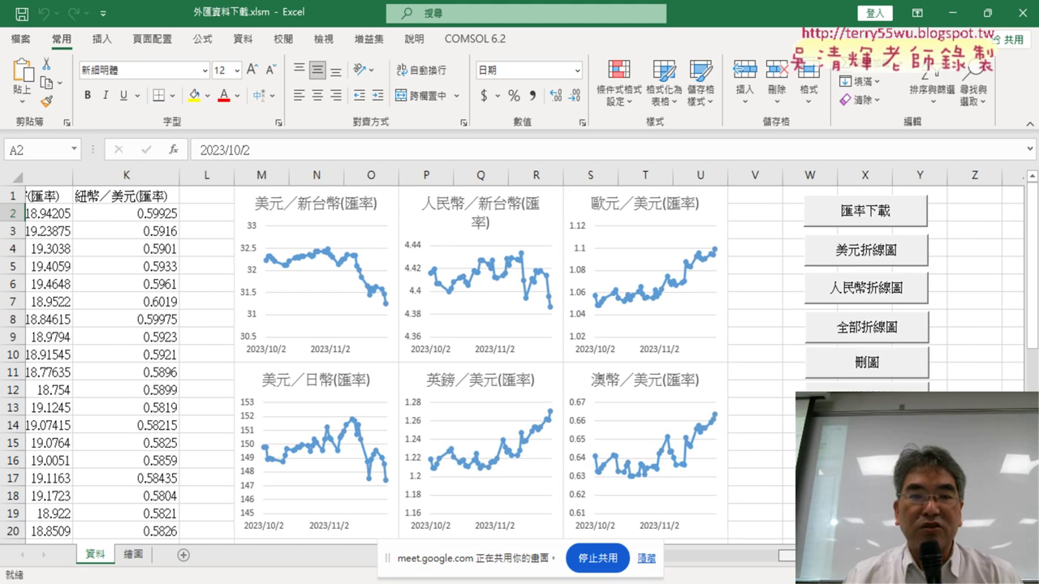
{"action": "scroll", "coordinate": [773, 551], "scroll_direction": "right", "scroll_amount": 1}
- Delete the charts, download the latest rates, and draw the 美元／新台幣 and 人民幣／新台幣 charts
{"action": "left_click_drag", "start_coordinate": [214, 175], "coordinate": [653, 180]}
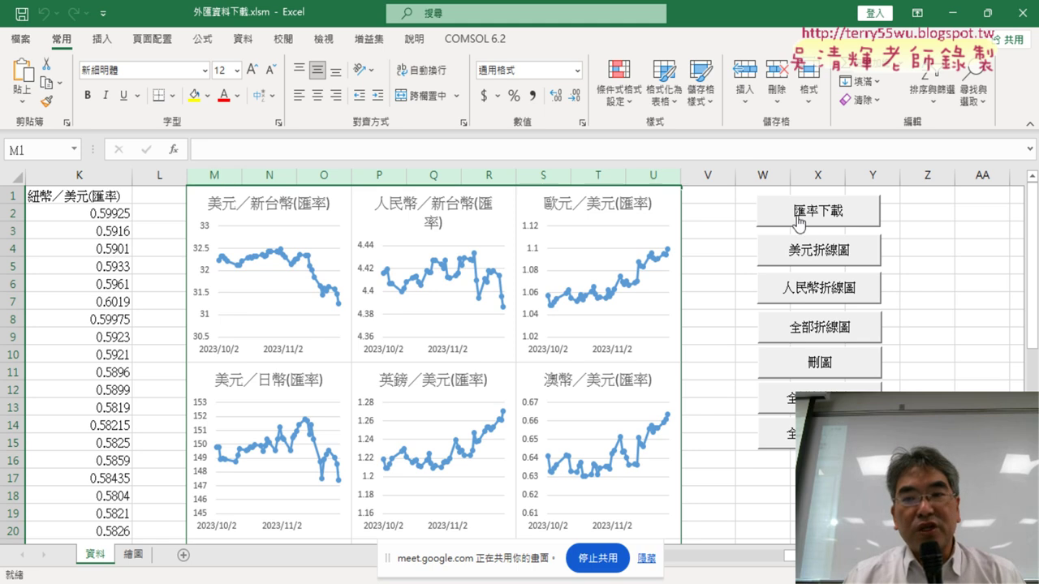
{"action": "left_click", "coordinate": [828, 363]}
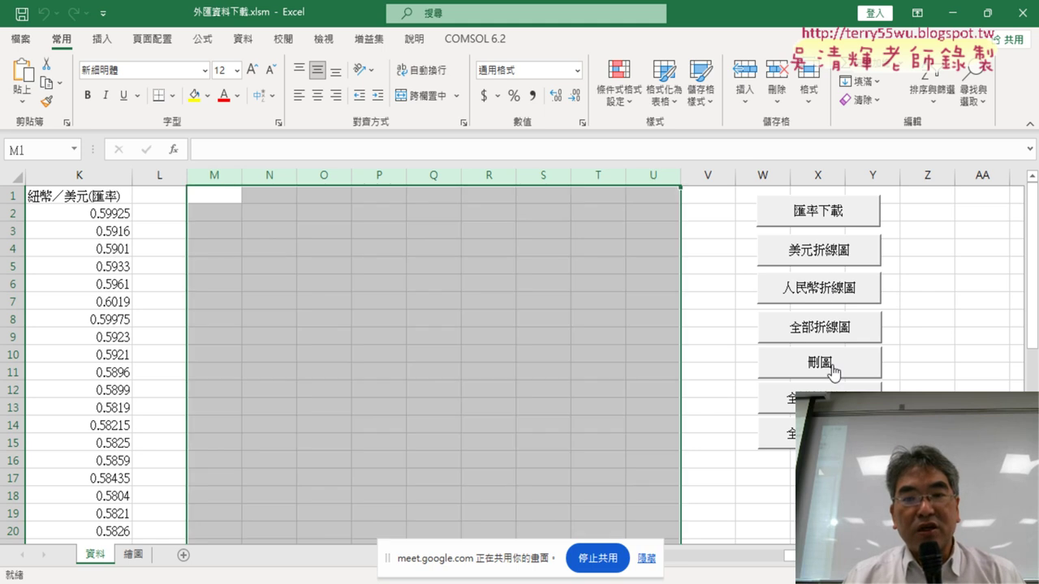
{"action": "left_click", "coordinate": [824, 212]}
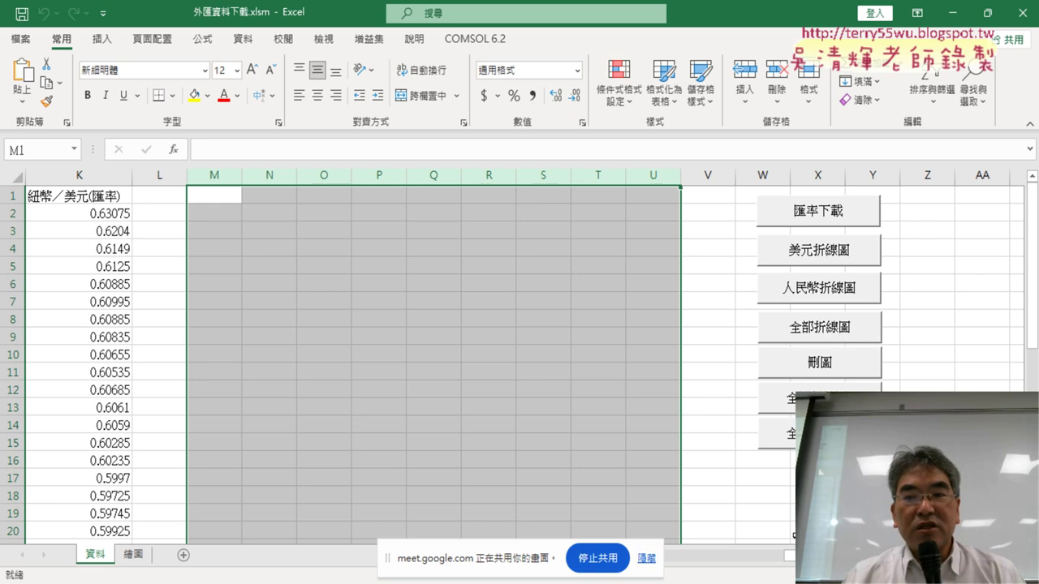
{"action": "left_click", "coordinate": [826, 254]}
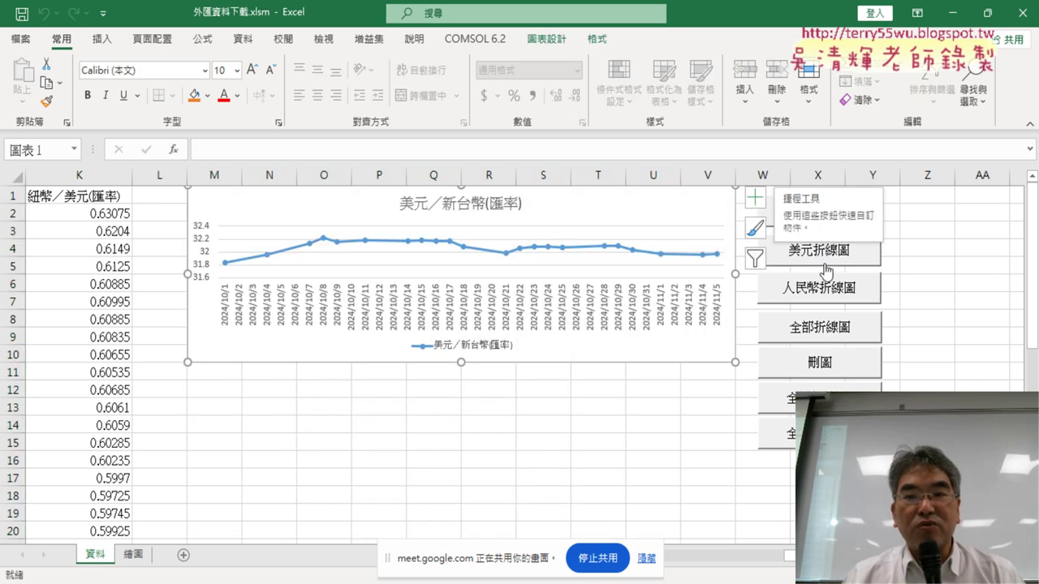
{"action": "left_click", "coordinate": [824, 294]}
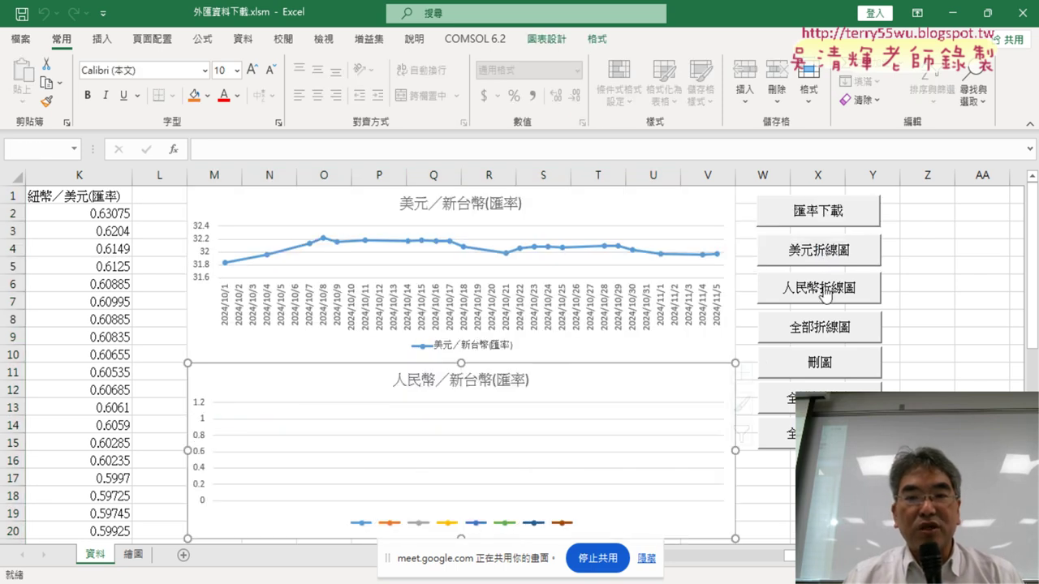
- Clear the charts with 刪圖 and redraw both long line charts using 全部折線圖
{"action": "left_click", "coordinate": [818, 368]}
{"action": "left_click", "coordinate": [817, 333]}
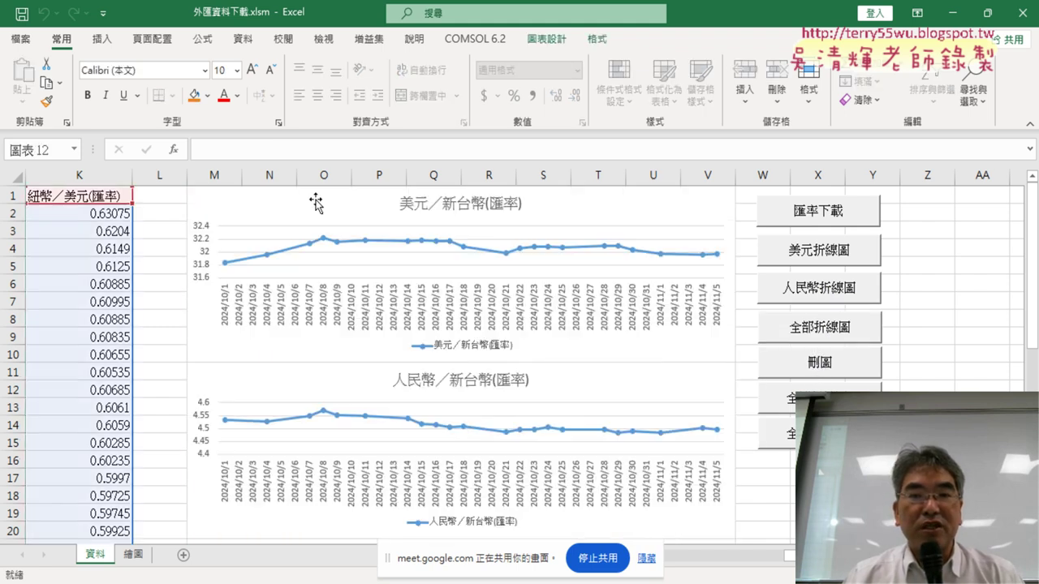
{"action": "scroll", "coordinate": [419, 195], "scroll_direction": "down", "scroll_amount": 7}
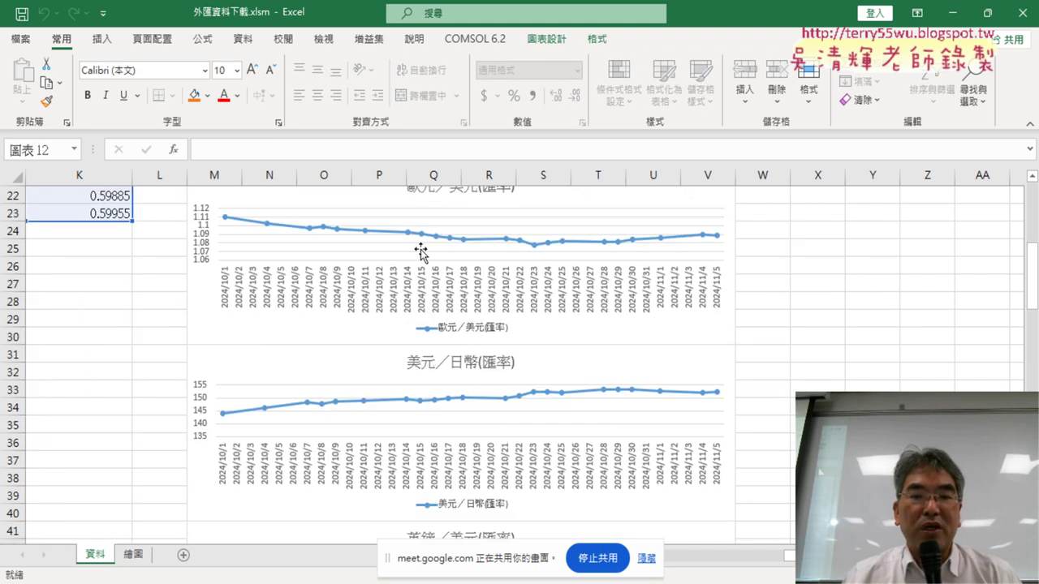
{"action": "scroll", "coordinate": [419, 243], "scroll_direction": "down", "scroll_amount": 4}
{"action": "scroll", "coordinate": [420, 254], "scroll_direction": "down", "scroll_amount": 4}
{"action": "scroll", "coordinate": [419, 254], "scroll_direction": "up", "scroll_amount": 9}
{"action": "scroll", "coordinate": [419, 254], "scroll_direction": "up", "scroll_amount": 5}
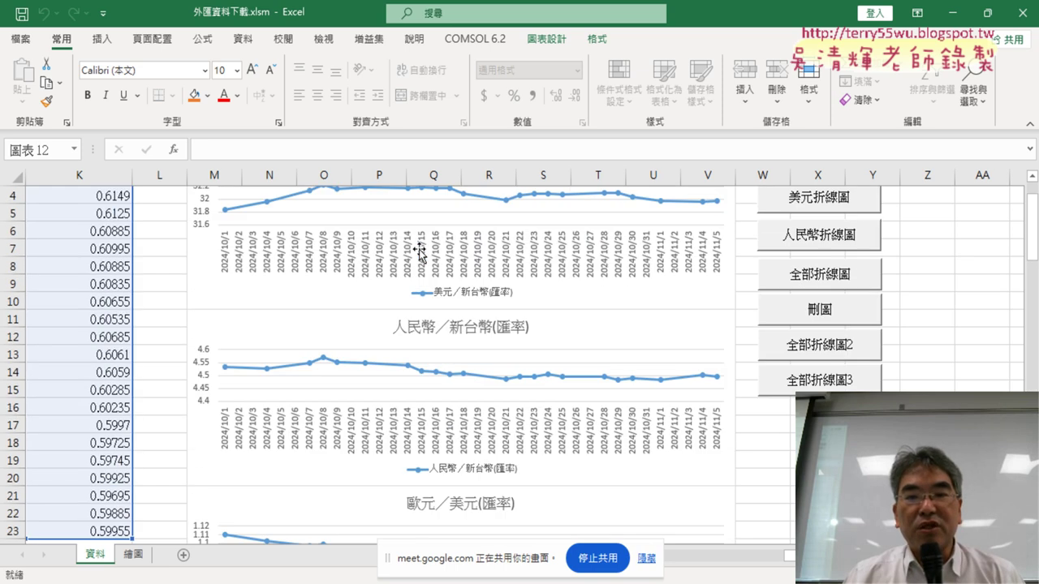
{"action": "scroll", "coordinate": [420, 252], "scroll_direction": "up", "scroll_amount": 1}
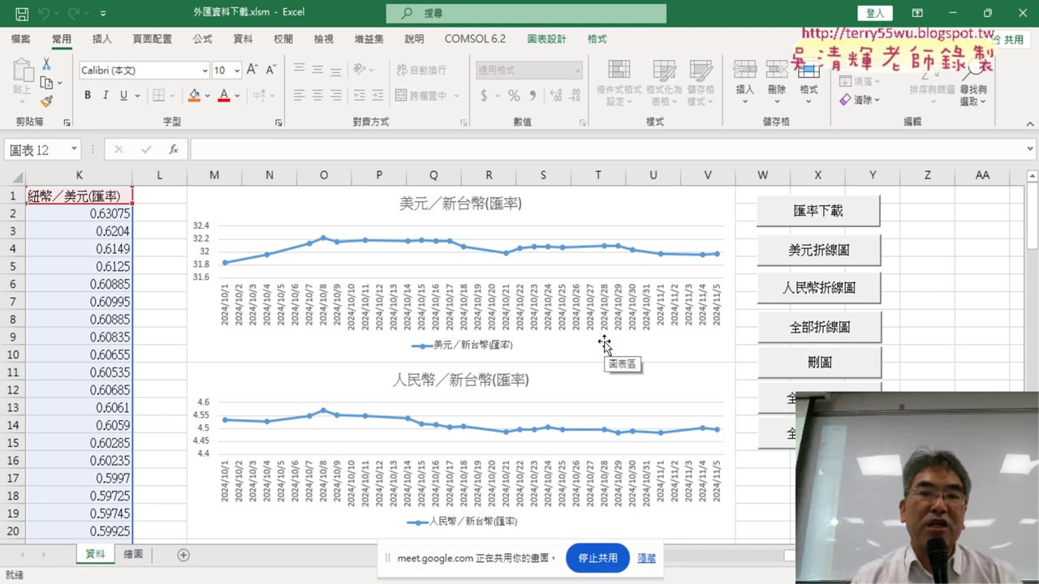
- Replace the charts with four via 全部折線圖2, then with six compact charts via 全部折線圖3
{"action": "left_click", "coordinate": [816, 366]}
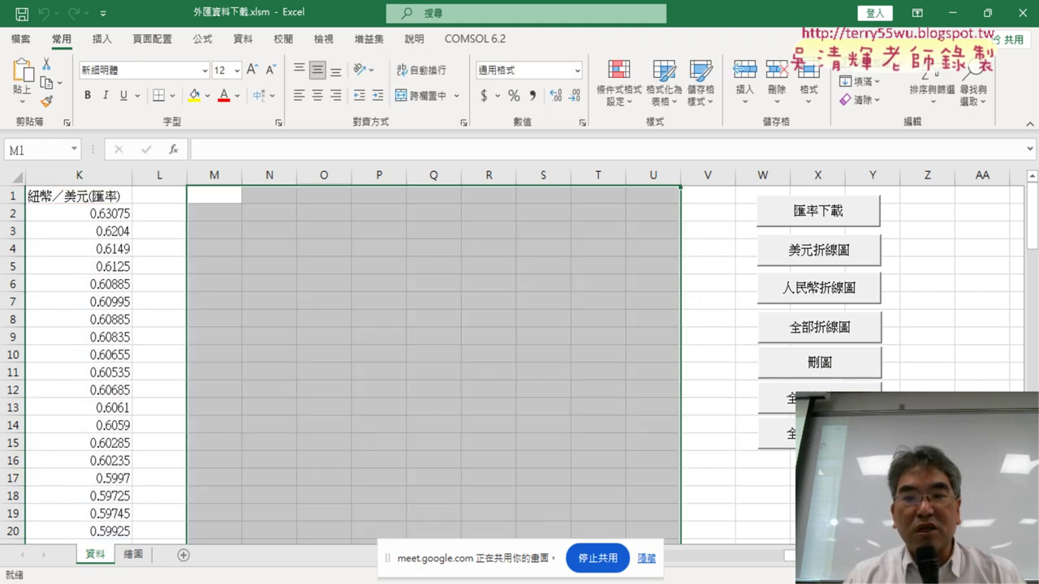
{"action": "left_click", "coordinate": [787, 395]}
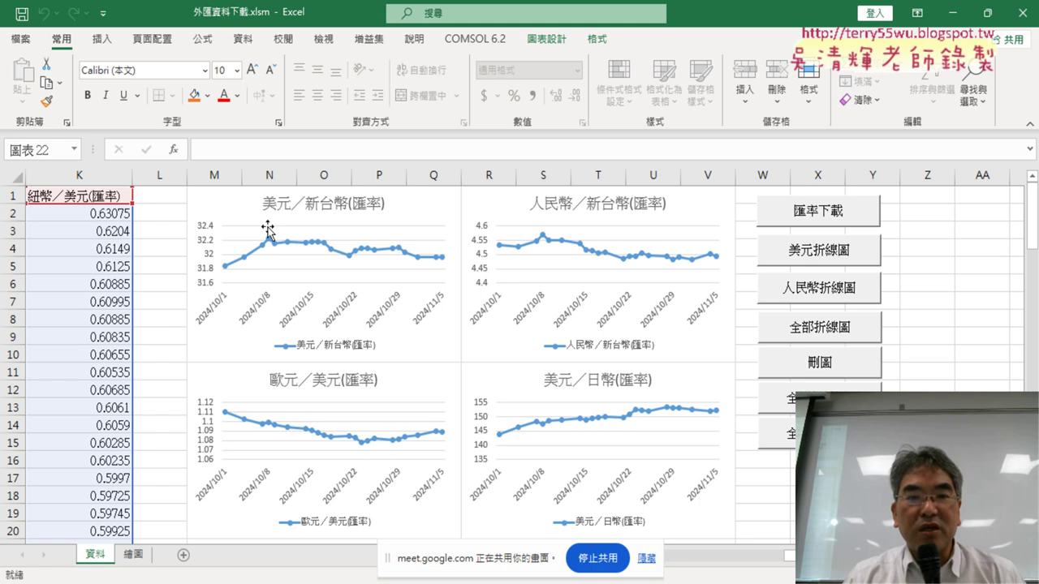
{"action": "scroll", "coordinate": [422, 388], "scroll_direction": "down", "scroll_amount": 3}
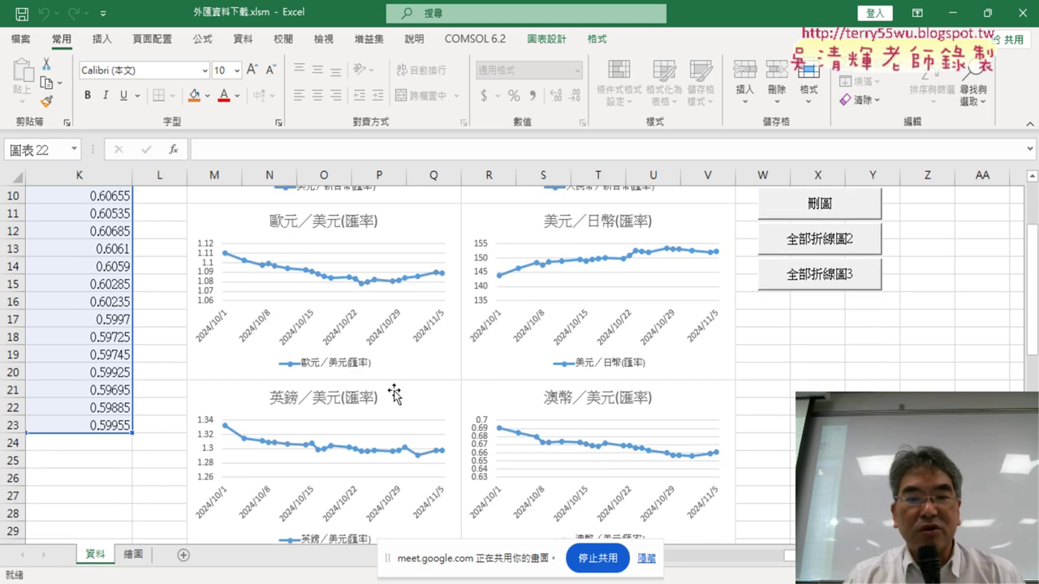
{"action": "scroll", "coordinate": [617, 402], "scroll_direction": "up", "scroll_amount": 3}
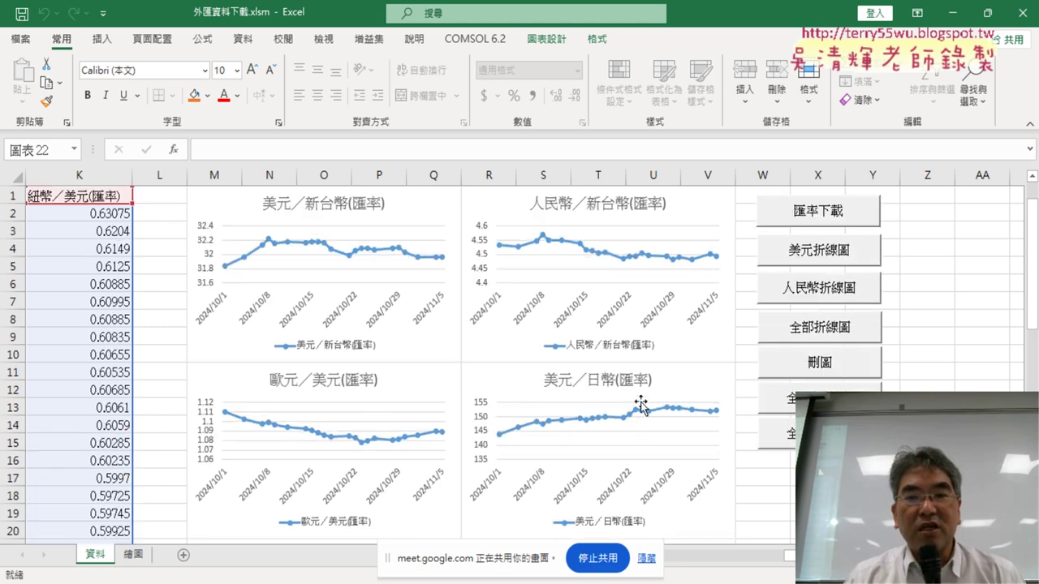
{"action": "left_click", "coordinate": [823, 362]}
{"action": "left_click", "coordinate": [787, 435]}
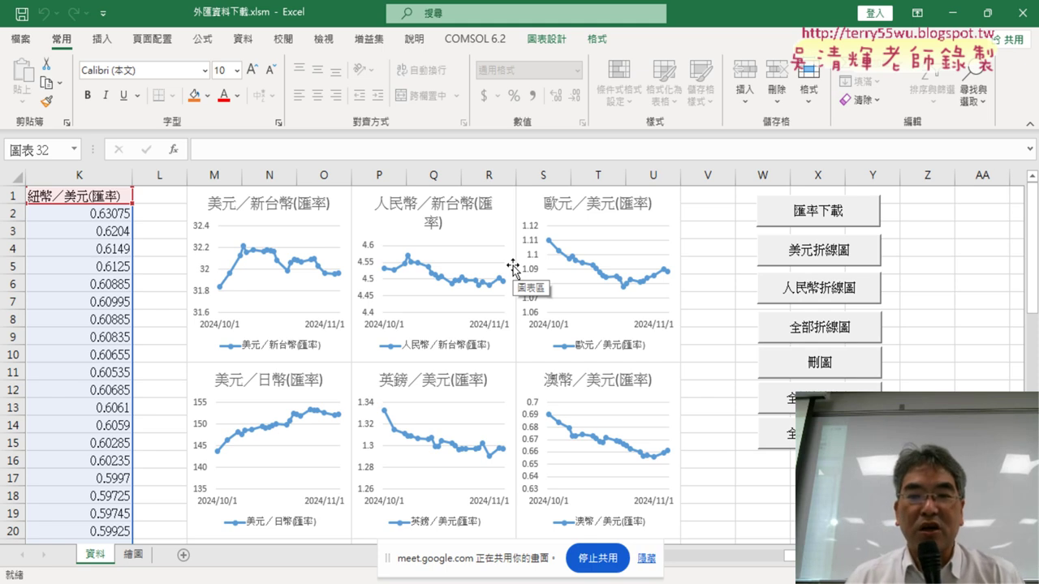
- Delete the six charts, redraw the two long charts with 全部折線圖, then delete them again
{"action": "left_click", "coordinate": [820, 369]}
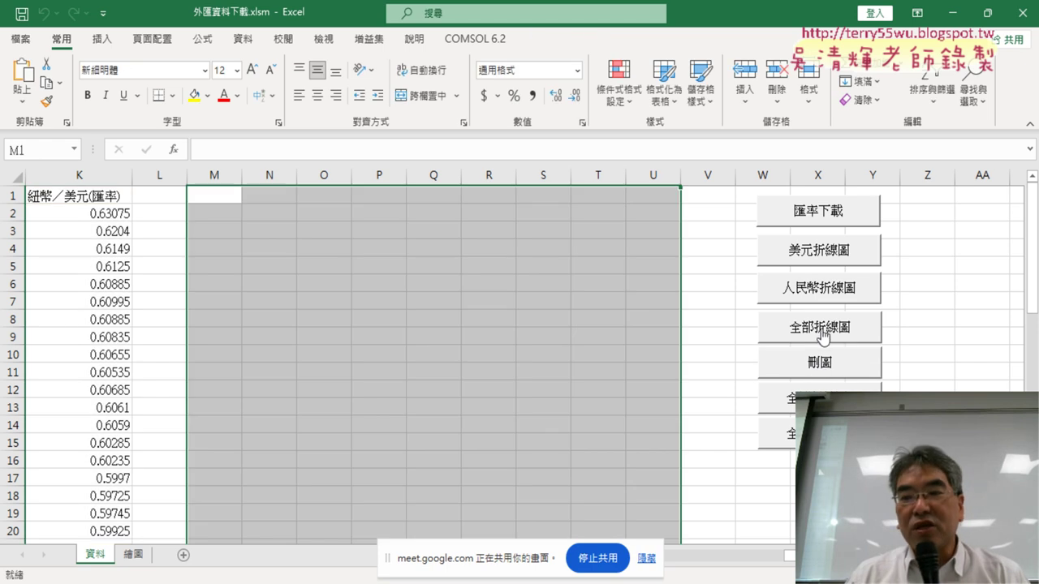
{"action": "left_click", "coordinate": [826, 328]}
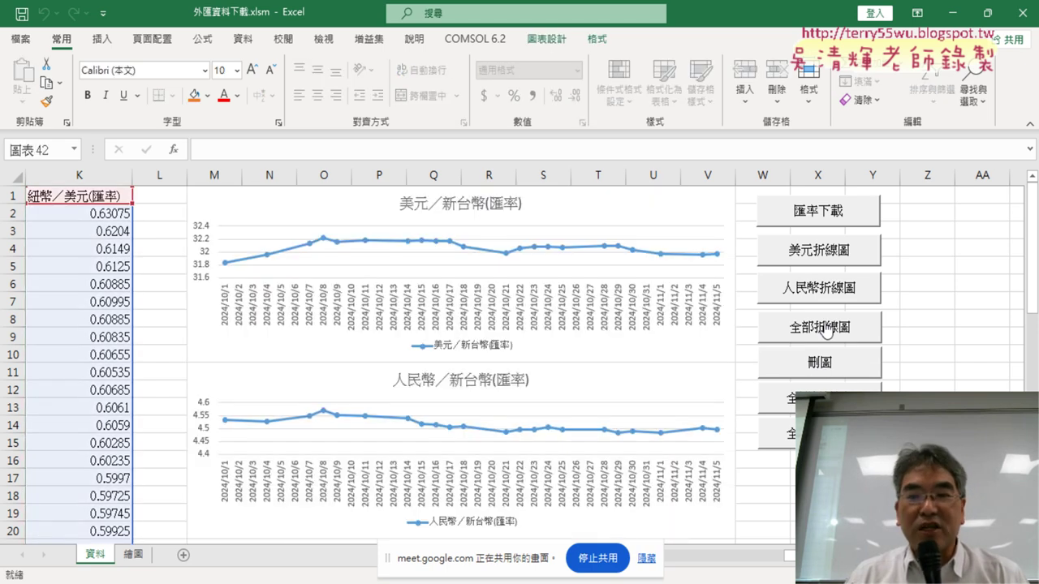
{"action": "left_click", "coordinate": [820, 357]}
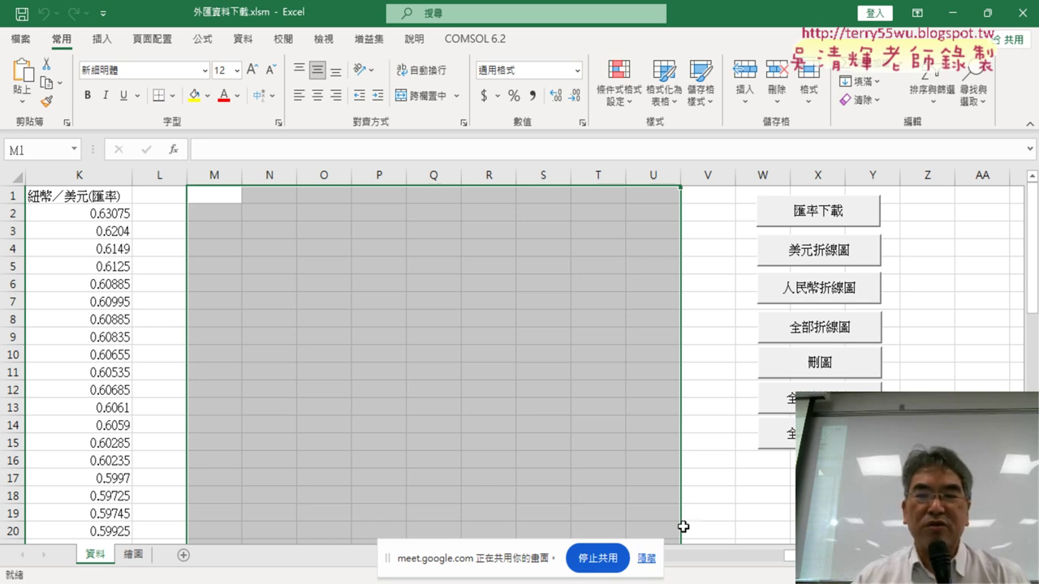
- Draw four charts with 全部折線圖2, then replace them with six using 刪圖 and 全部折線圖3
{"action": "left_click", "coordinate": [647, 558]}
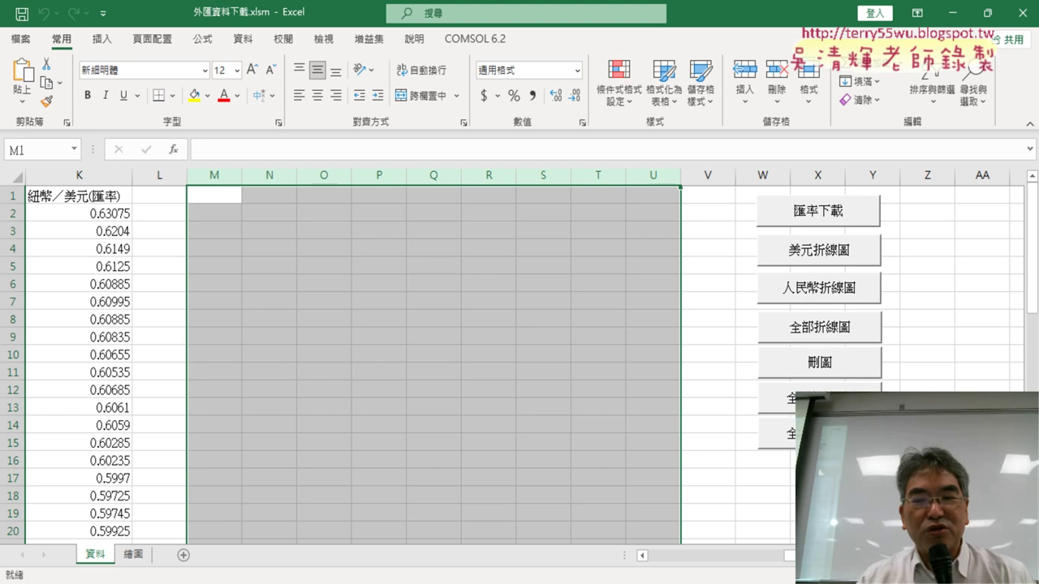
{"action": "left_click", "coordinate": [789, 398]}
{"action": "left_click", "coordinate": [818, 361]}
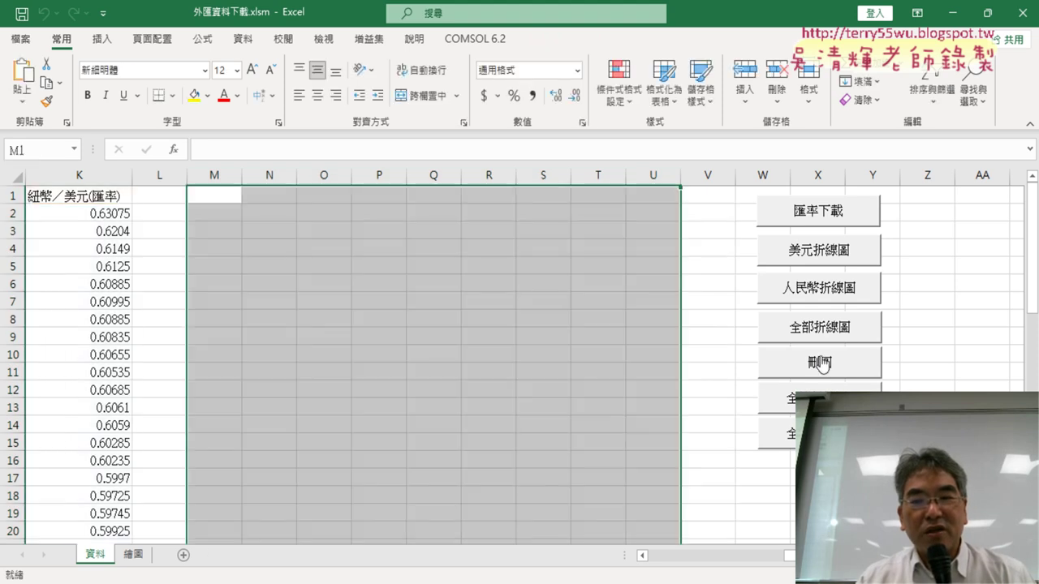
{"action": "left_click", "coordinate": [815, 398]}
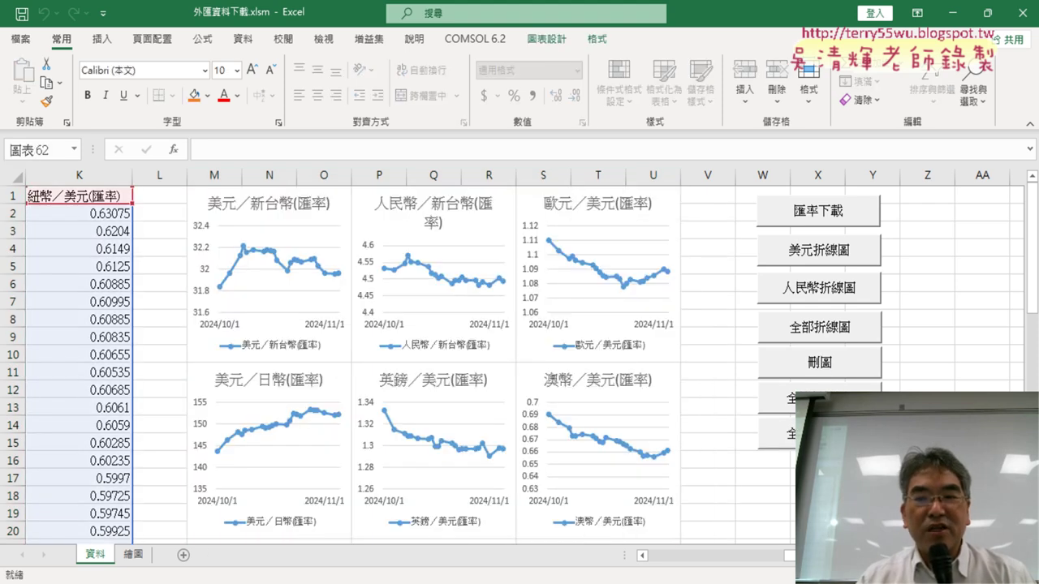
- Delete the six-chart grid with 刪圖 and draw the wide 美元／新台幣 and 人民幣／新台幣 charts
{"action": "left_click", "coordinate": [812, 366]}
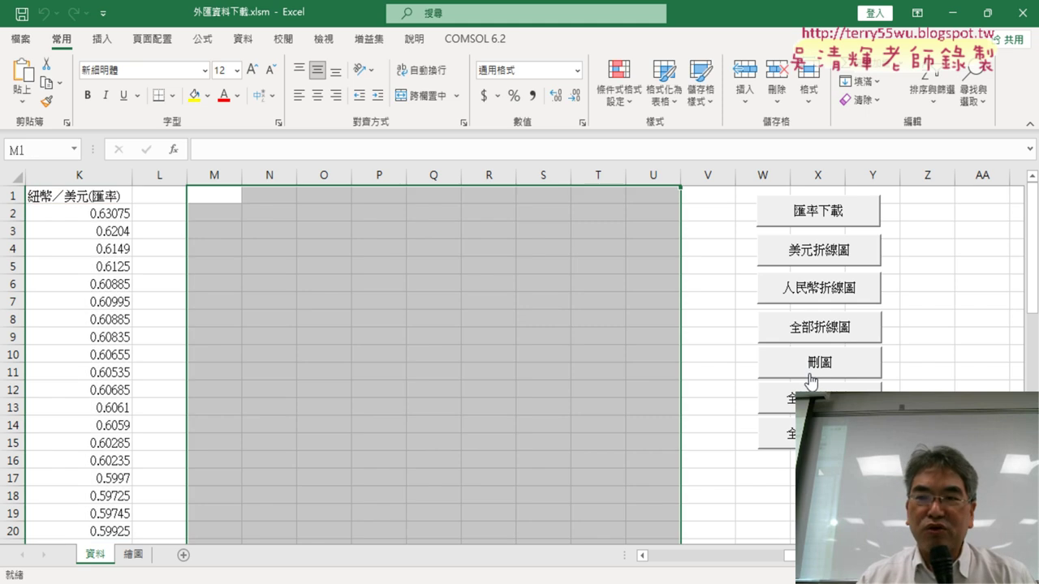
{"action": "left_click", "coordinate": [816, 338]}
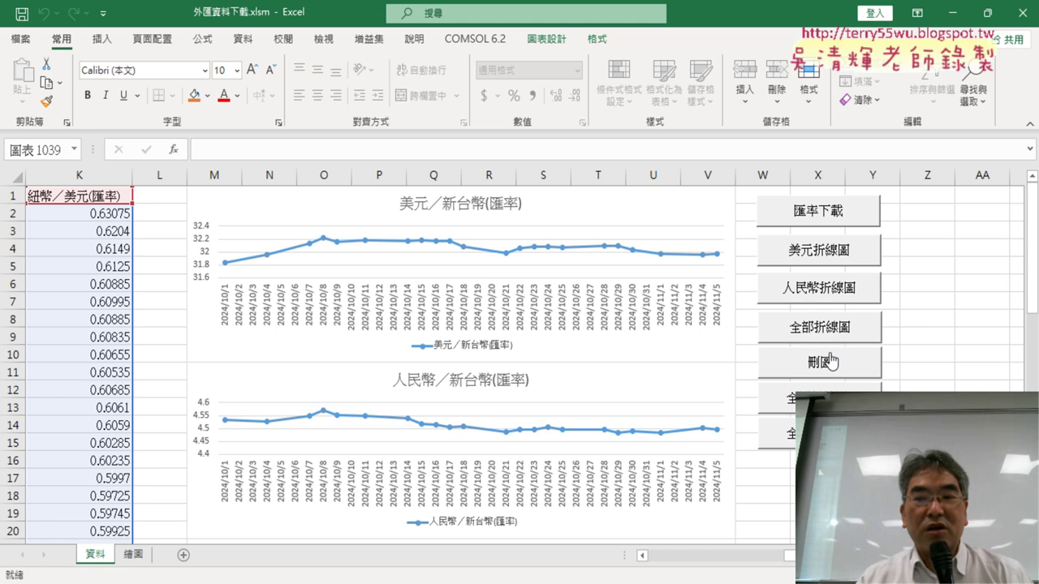
- Run the 刪圖 macro button to delete the two charts beside the rate columns
{"action": "left_click", "coordinate": [829, 361]}
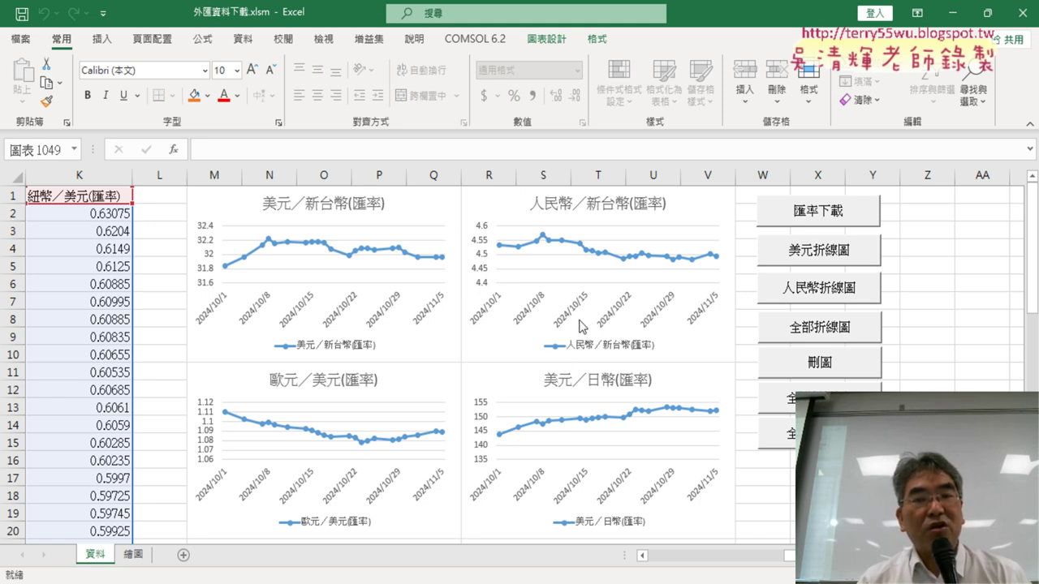
{"action": "left_click", "coordinate": [822, 363]}
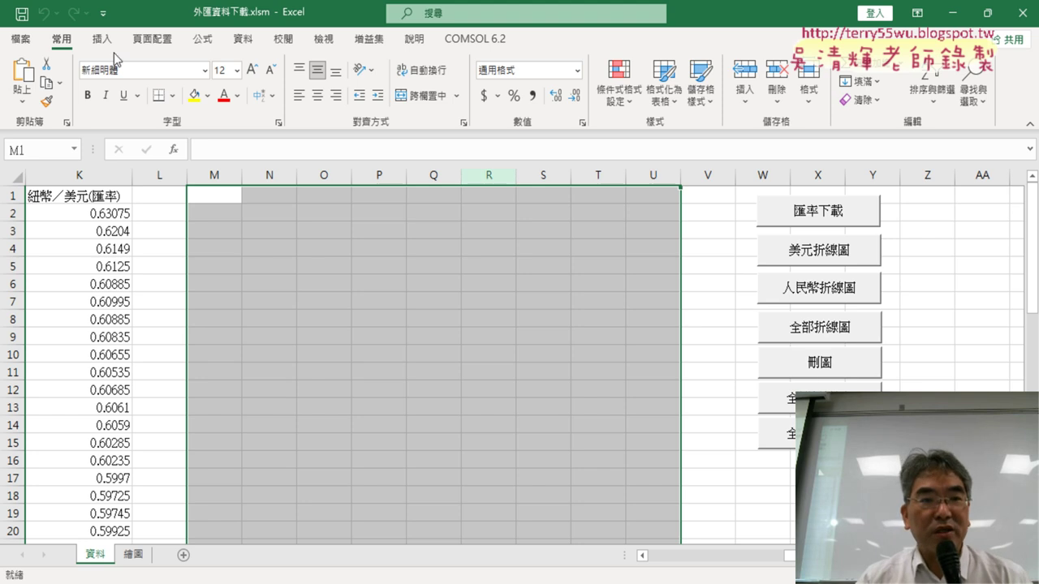
- Enable the 開發人員 (Developer) tab in Excel Options and open the Visual Basic editor
{"action": "left_click", "coordinate": [103, 13]}
{"action": "left_click", "coordinate": [163, 332]}
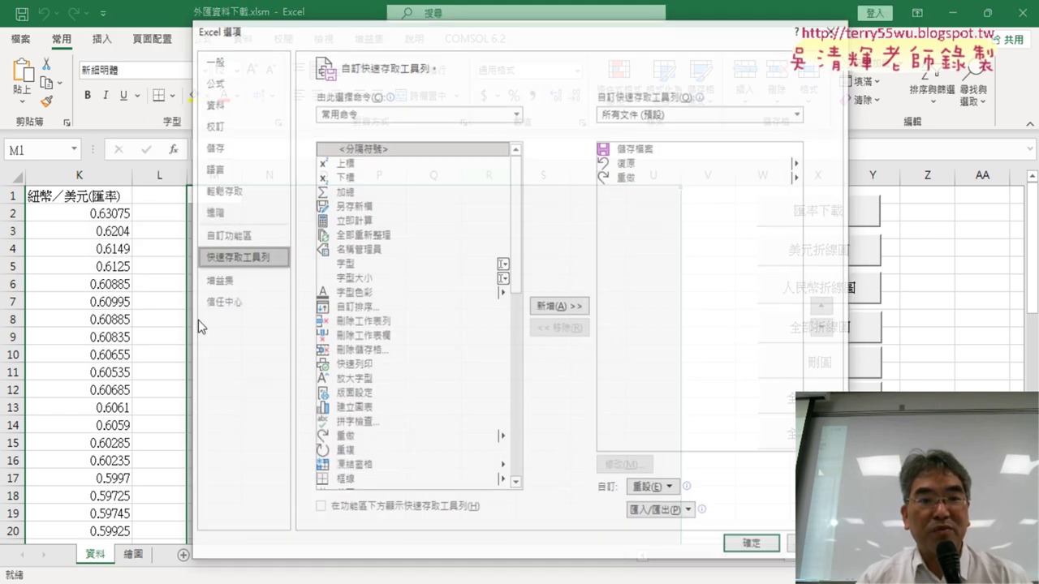
{"action": "left_click", "coordinate": [243, 235]}
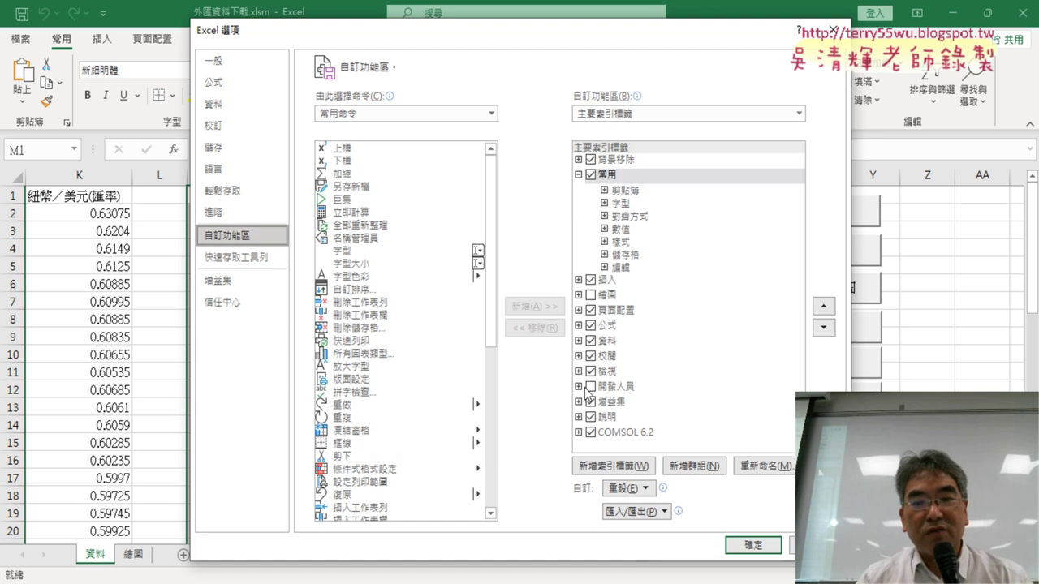
{"action": "left_click", "coordinate": [590, 387]}
{"action": "left_click", "coordinate": [753, 545]}
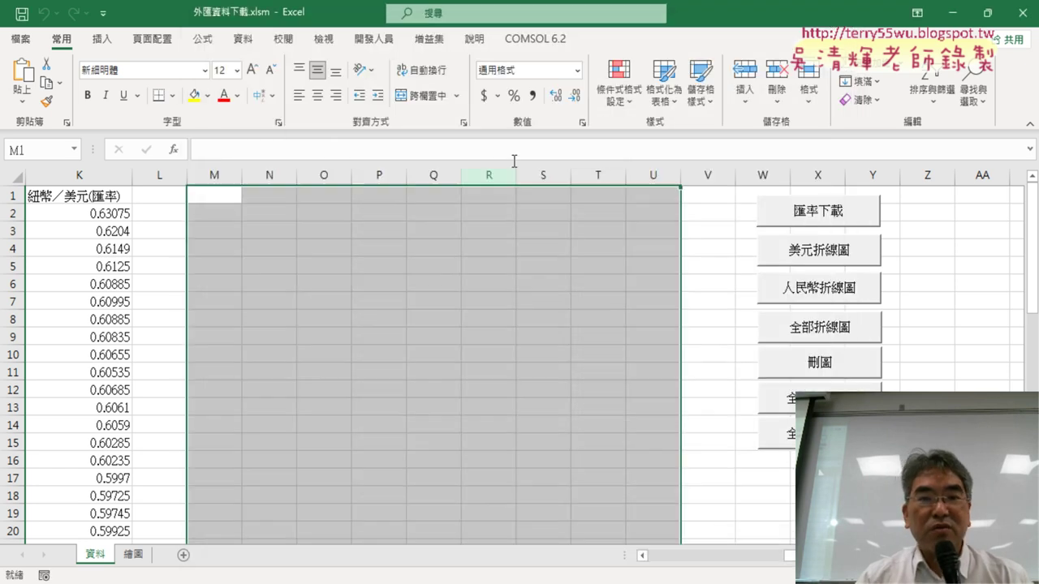
{"action": "left_click", "coordinate": [375, 39]}
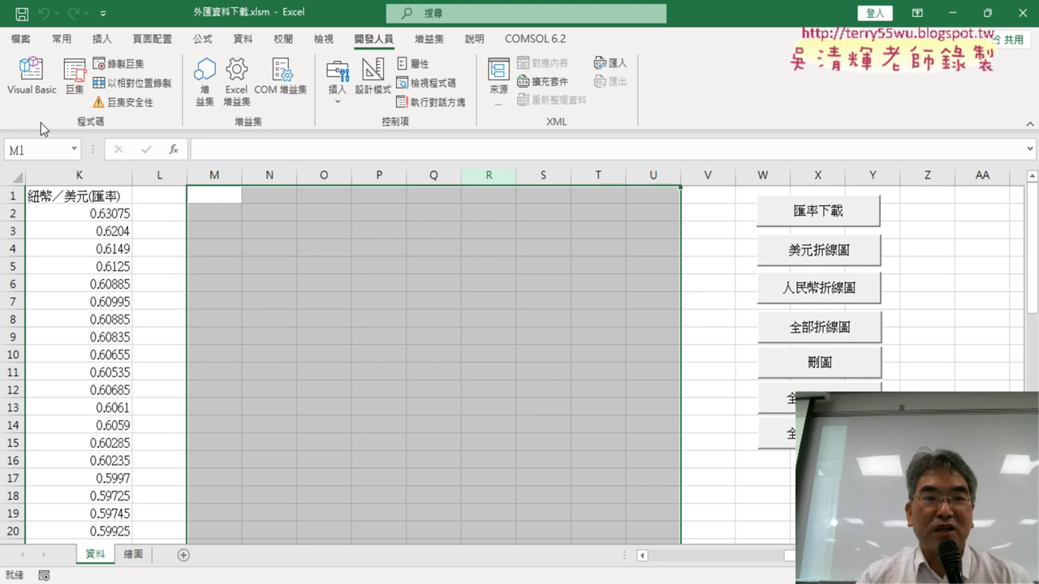
{"action": "left_click", "coordinate": [31, 77]}
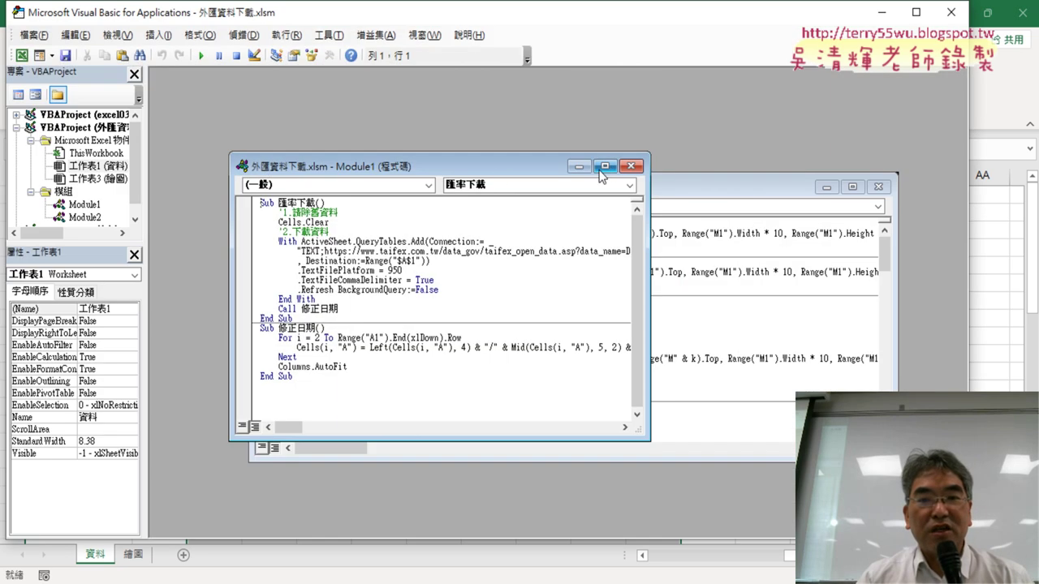
- Open the Module2 code window in the VBA editor
{"action": "left_click", "coordinate": [605, 166]}
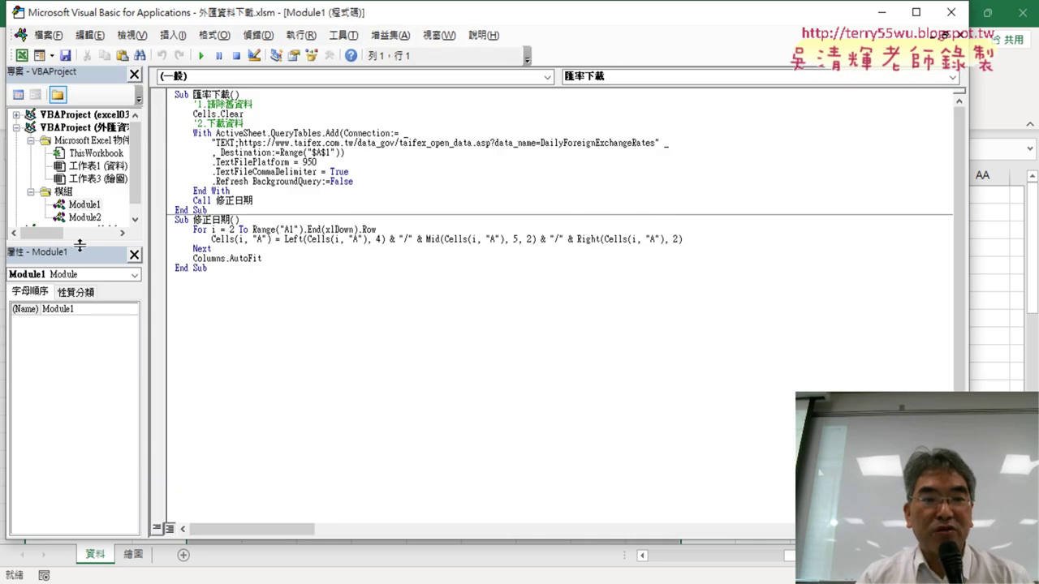
{"action": "left_click_drag", "start_coordinate": [79, 245], "coordinate": [85, 301]}
{"action": "double_click", "coordinate": [86, 217]}
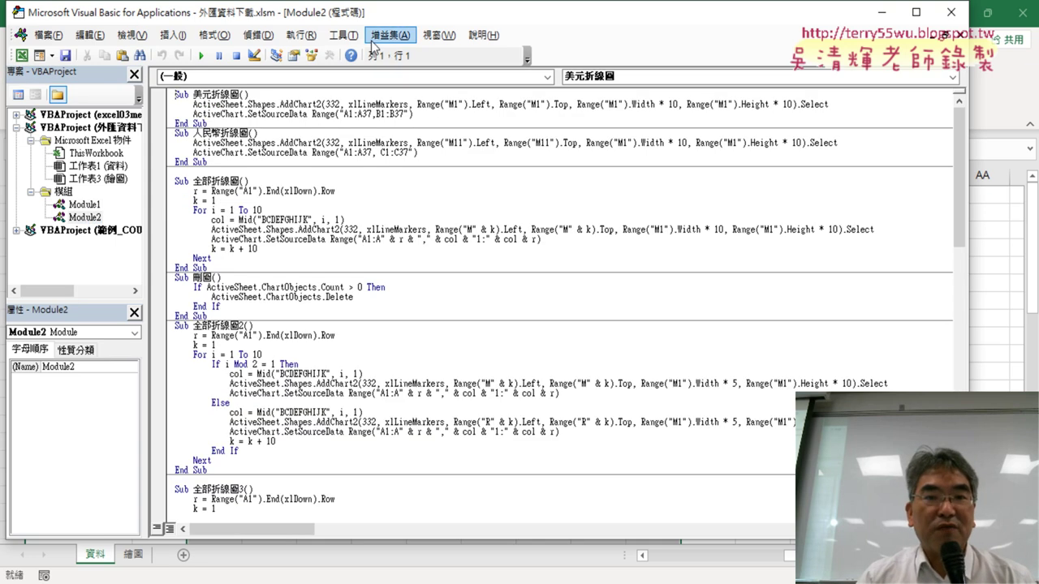
- Enlarge the code font size in the editor's Editor Format options
{"action": "left_click", "coordinate": [345, 37]}
{"action": "left_click", "coordinate": [375, 111]}
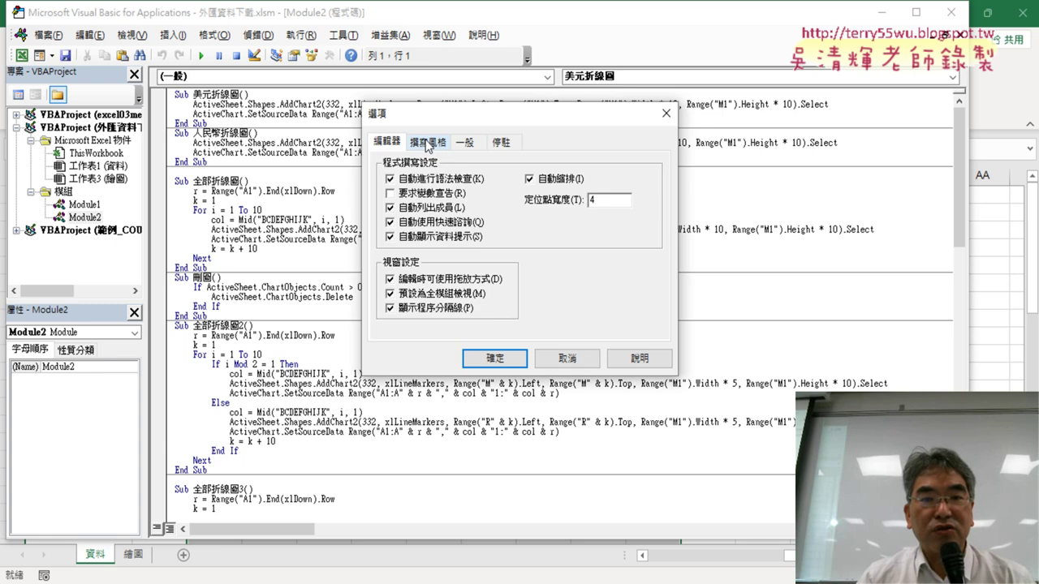
{"action": "left_click", "coordinate": [427, 142]}
{"action": "left_click", "coordinate": [592, 214]}
{"action": "left_click", "coordinate": [585, 263]}
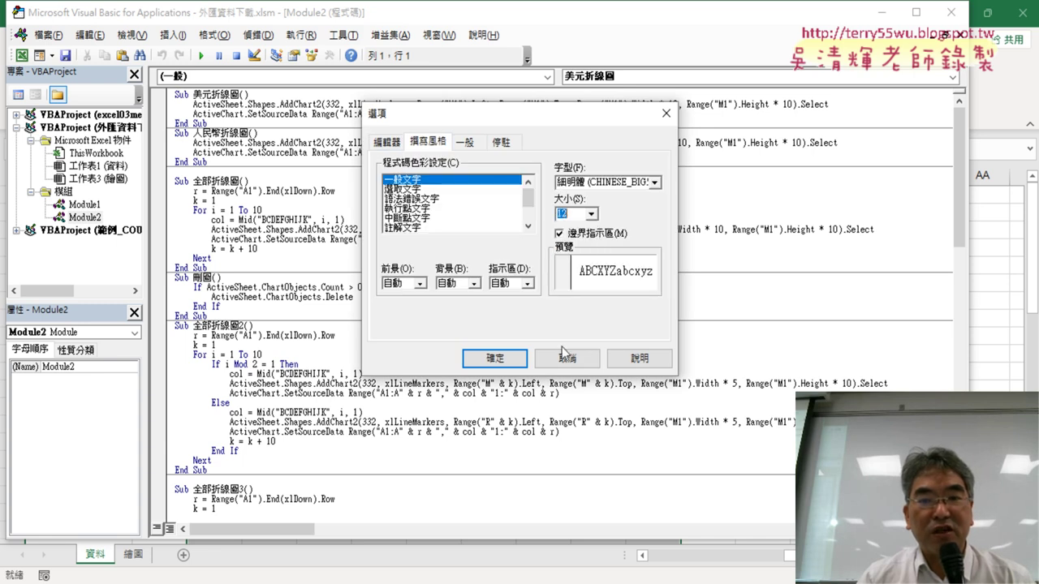
{"action": "key", "text": "Return"}
- Scroll down to Sub 全部折線圖2 and its If…Else loop
{"action": "scroll", "coordinate": [593, 344], "scroll_direction": "down", "scroll_amount": 1}
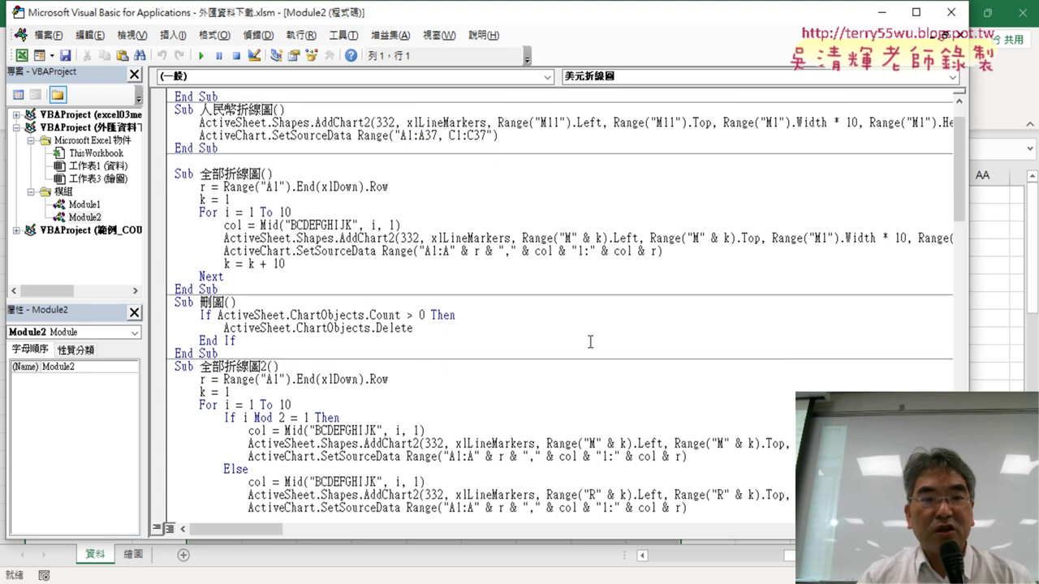
{"action": "scroll", "coordinate": [576, 339], "scroll_direction": "down", "scroll_amount": 1}
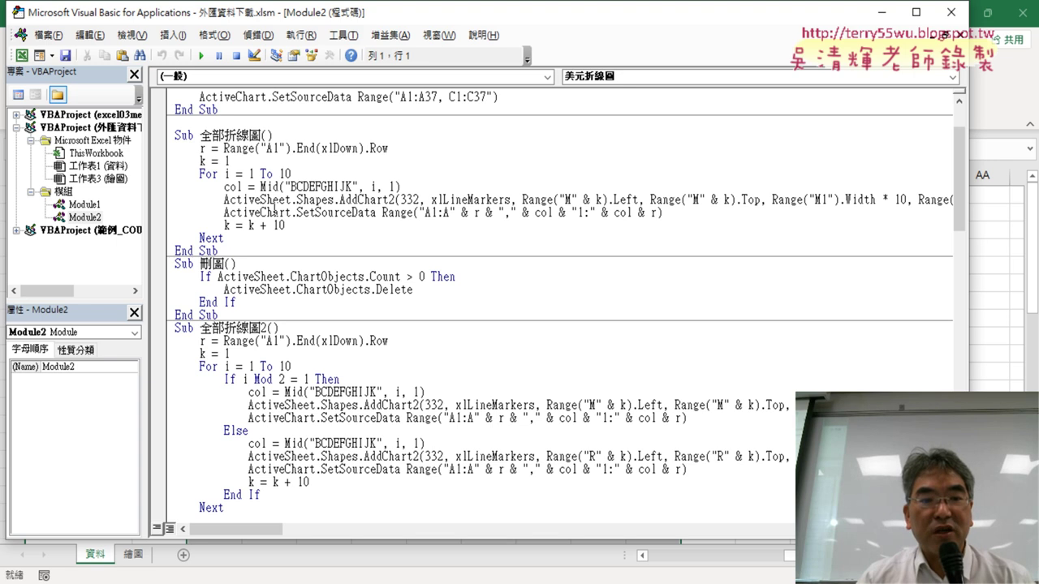
{"action": "scroll", "coordinate": [328, 305], "scroll_direction": "down", "scroll_amount": 2}
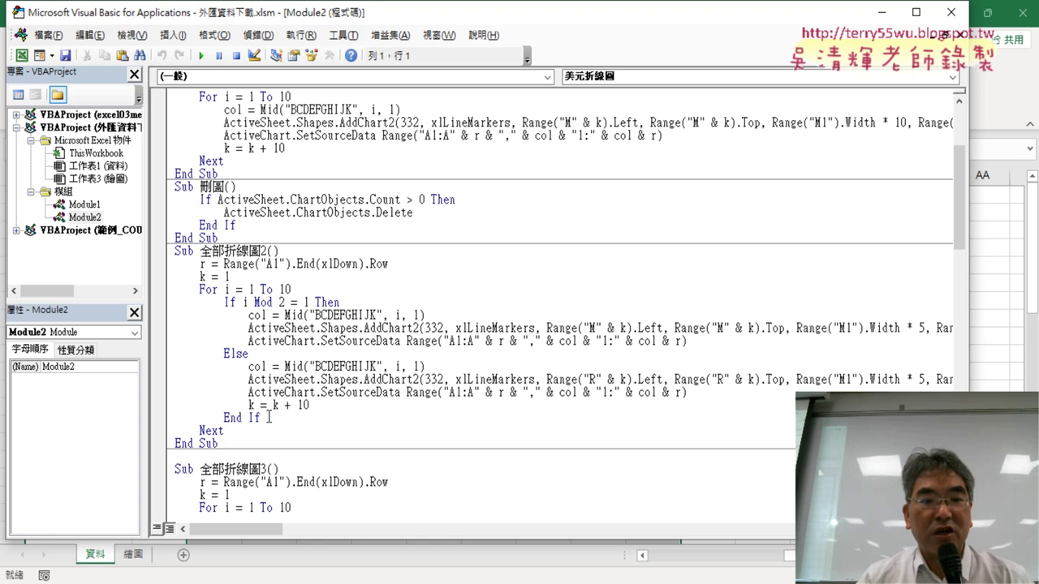
- Delete 全部折線圖2's If…Else body and paste in 全部折線圖's plain For loop code
{"action": "left_click_drag", "start_coordinate": [227, 431], "coordinate": [178, 269]}
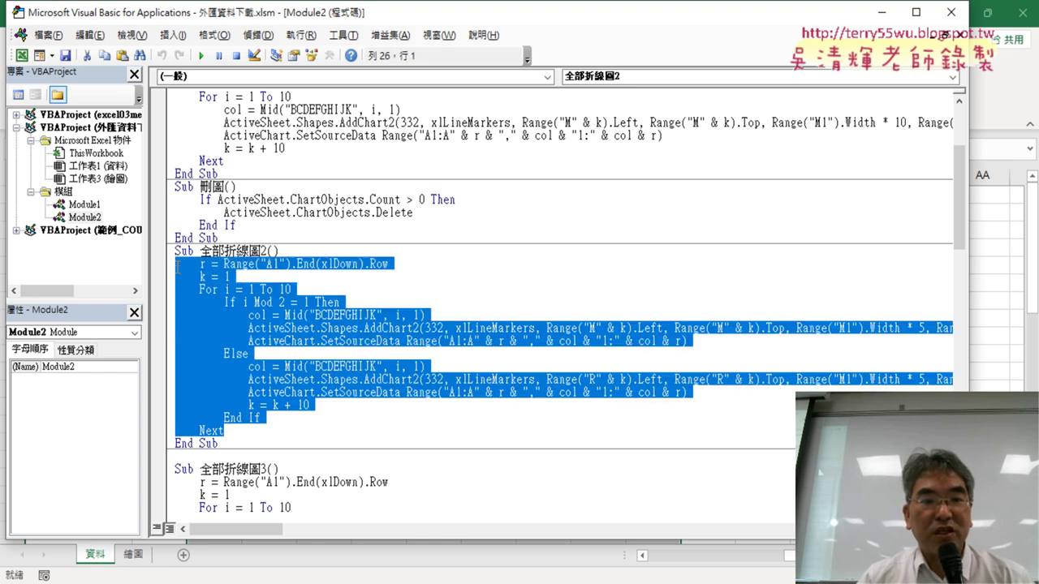
{"action": "key", "text": "Delete"}
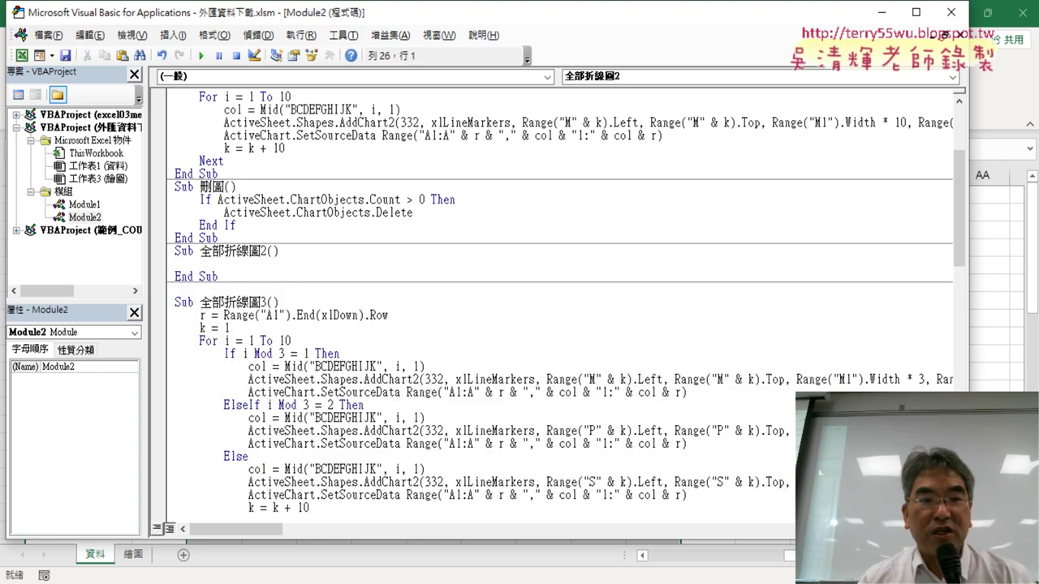
{"action": "scroll", "coordinate": [326, 232], "scroll_direction": "up", "scroll_amount": 2}
{"action": "left_click_drag", "start_coordinate": [228, 237], "coordinate": [156, 151]}
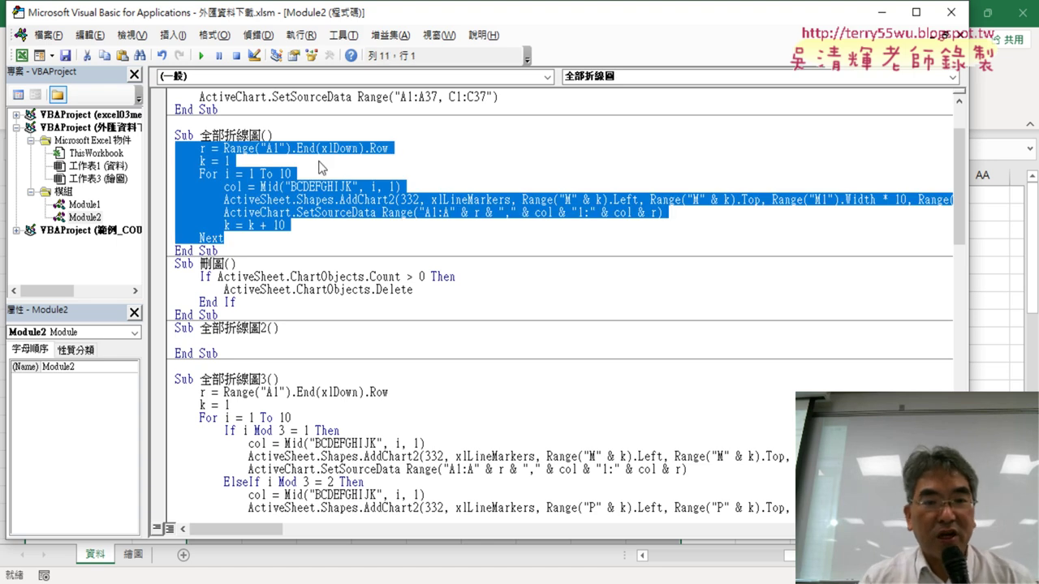
{"action": "left_click", "coordinate": [176, 341]}
{"action": "key", "text": "ctrl+v"}
{"action": "scroll", "coordinate": [381, 365], "scroll_direction": "down", "scroll_amount": 2}
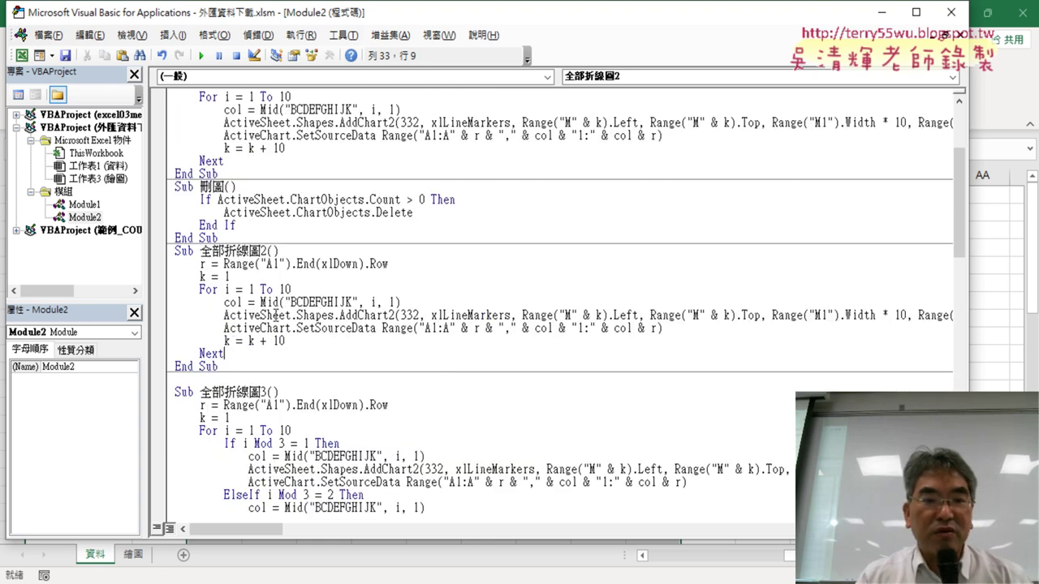
{"action": "left_click_drag", "start_coordinate": [295, 289], "coordinate": [167, 294]}
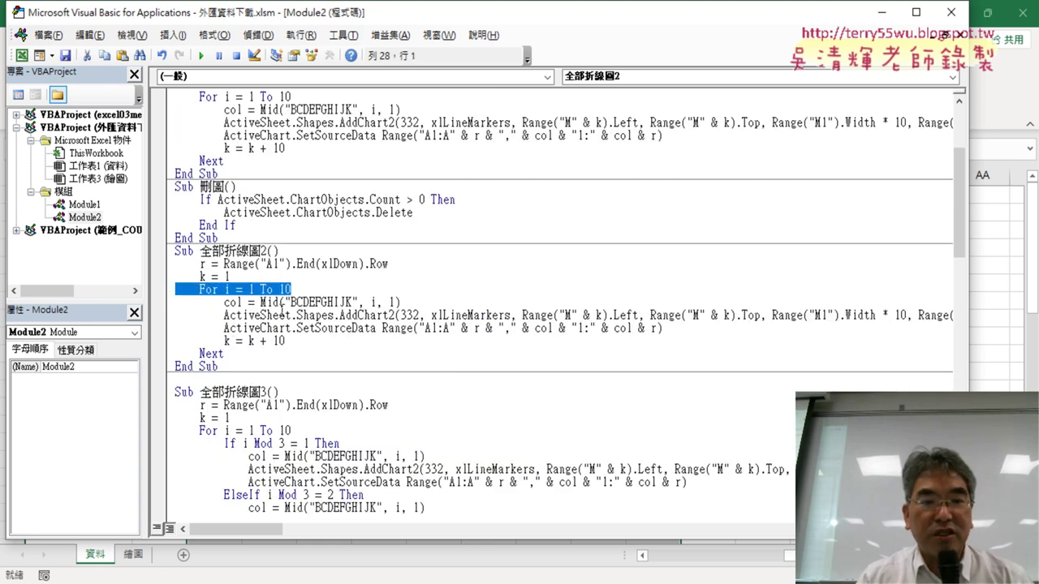
- Insert an If i Mod 2 = 1 Then line after For i = 1 To 10
{"action": "left_click", "coordinate": [303, 293]}
{"action": "key", "text": "Return"}
{"action": "type", "text": "if i"}
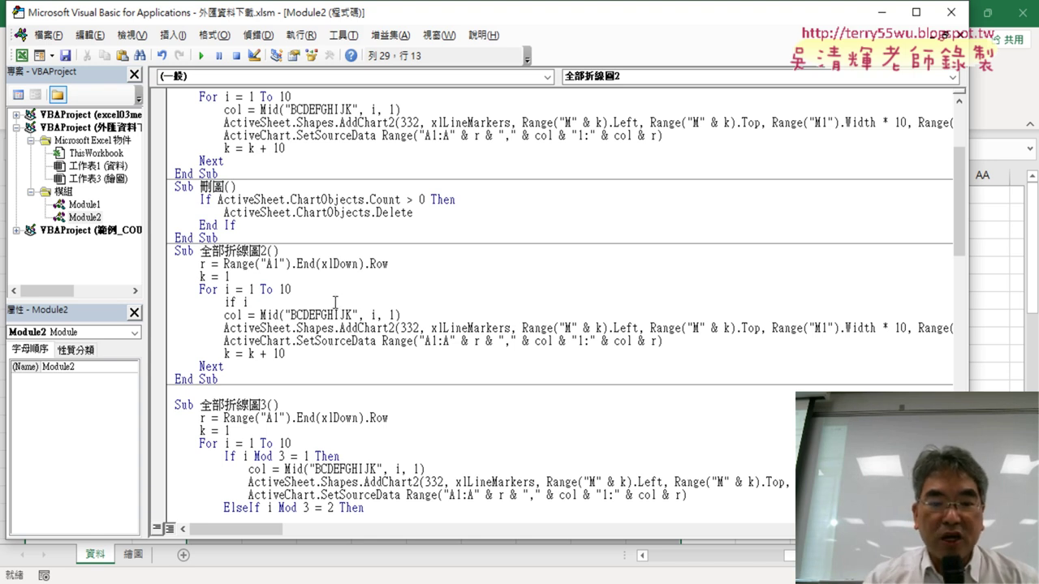
{"action": "type", "text": " mod 2=1"}
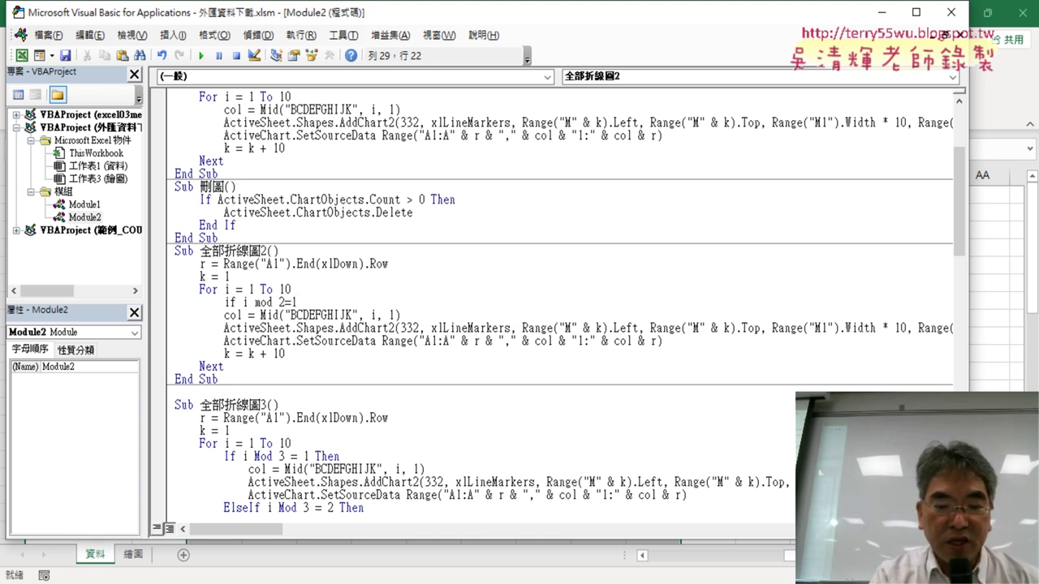
{"action": "type", "text": "then"}
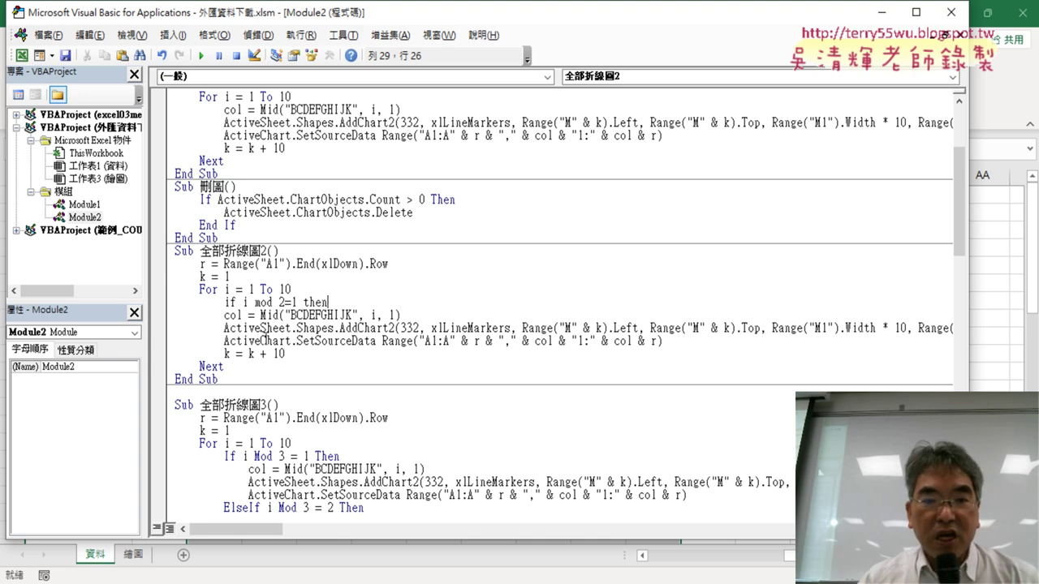
- Add Else and End If lines after k = k + 10
{"action": "left_click", "coordinate": [339, 351]}
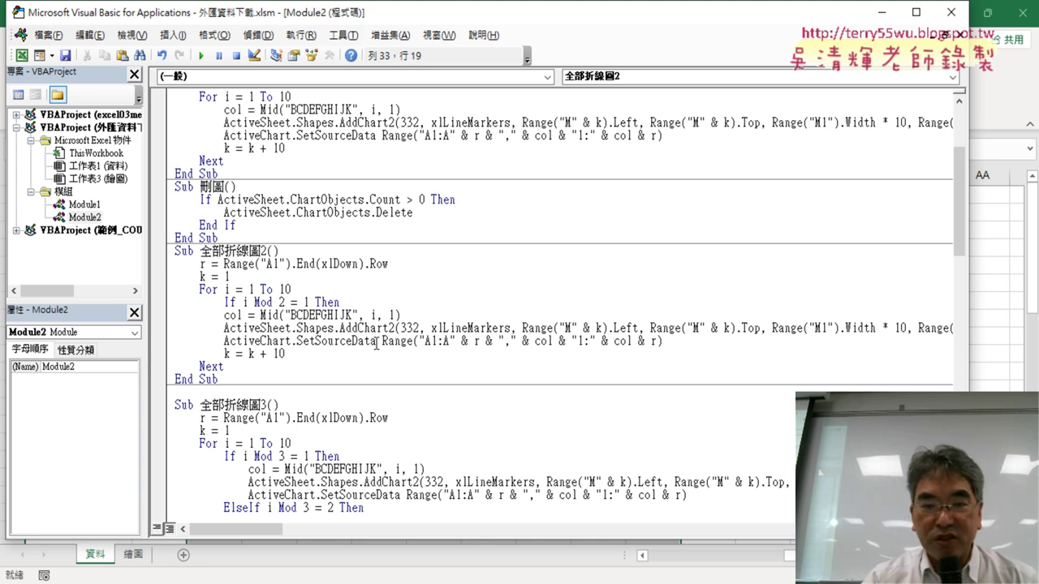
{"action": "key", "text": "Return"}
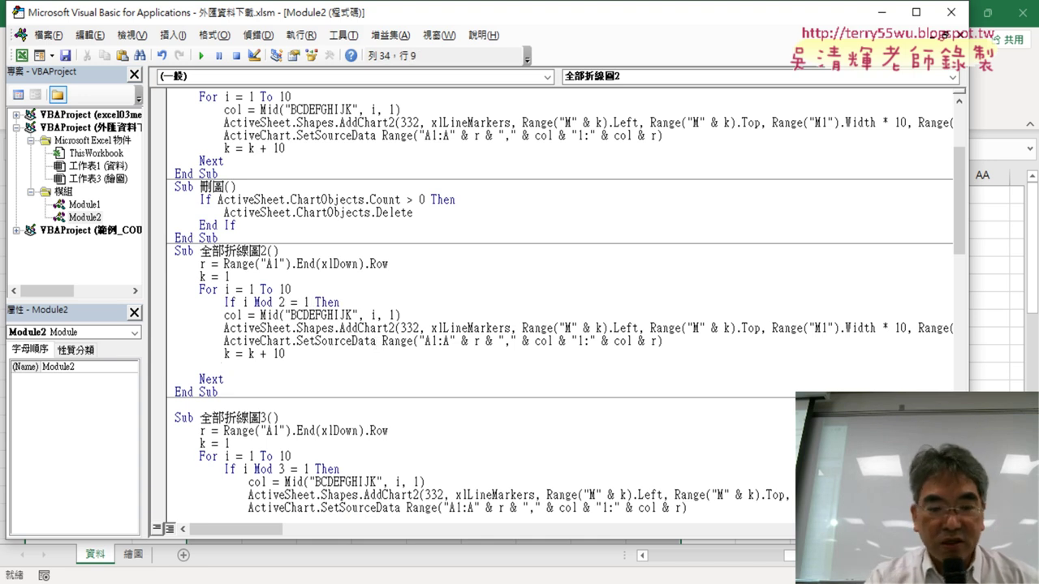
{"action": "type", "text": "else"}
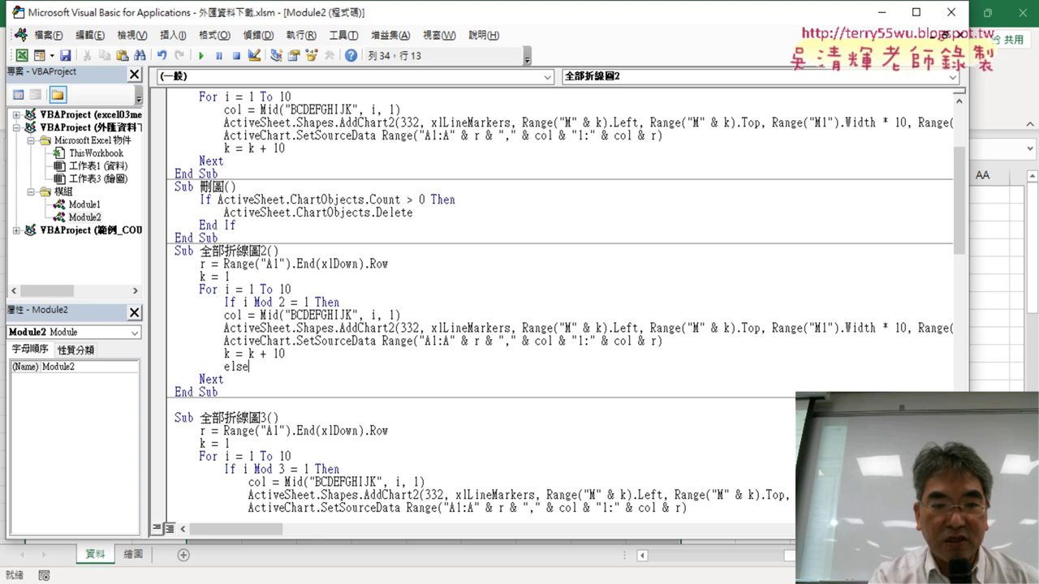
{"action": "key", "text": "Return"}
{"action": "key", "text": "Return"}
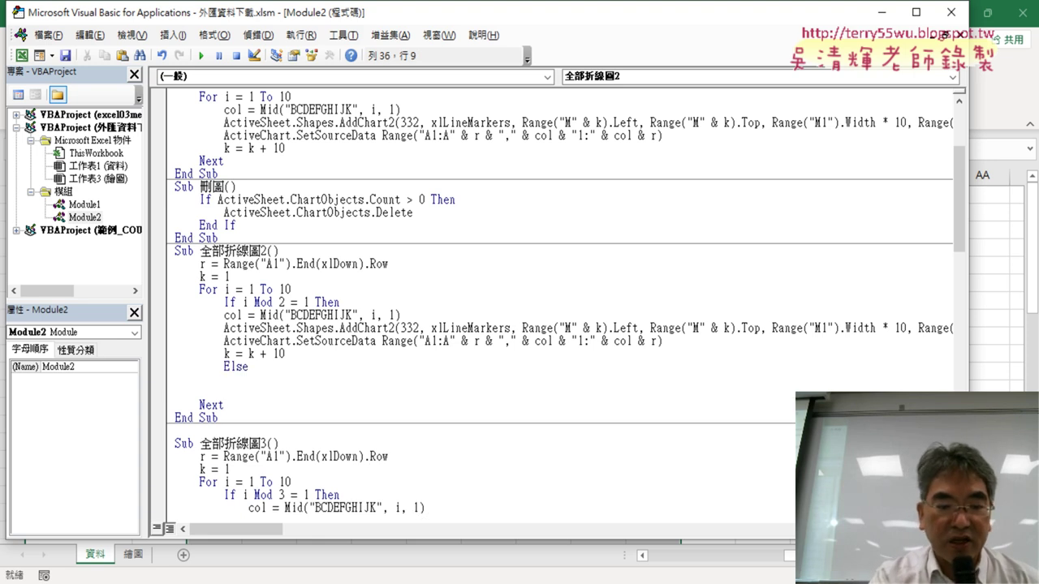
{"action": "type", "text": "end i"}
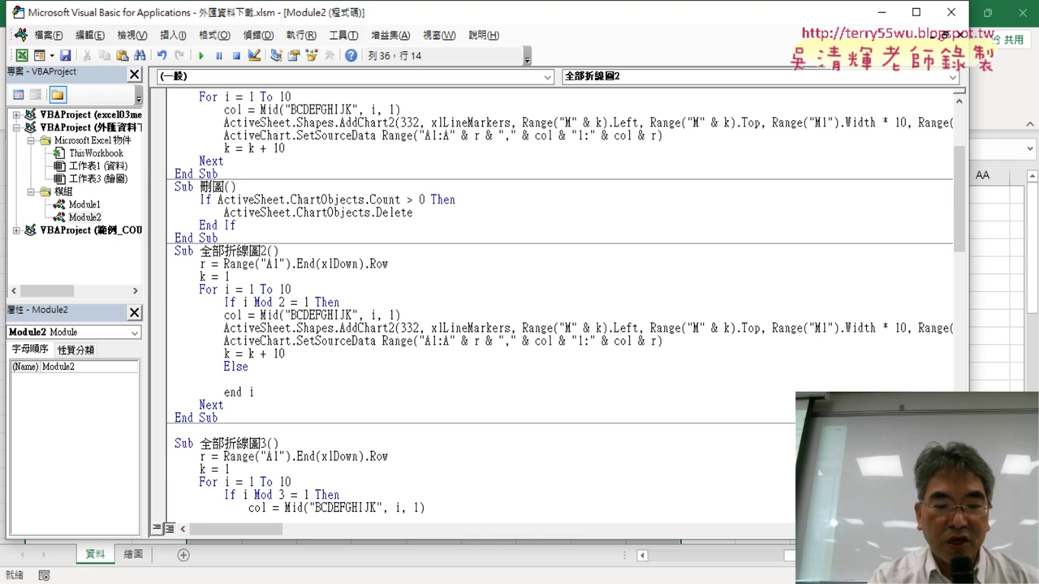
{"action": "type", "text": "f"}
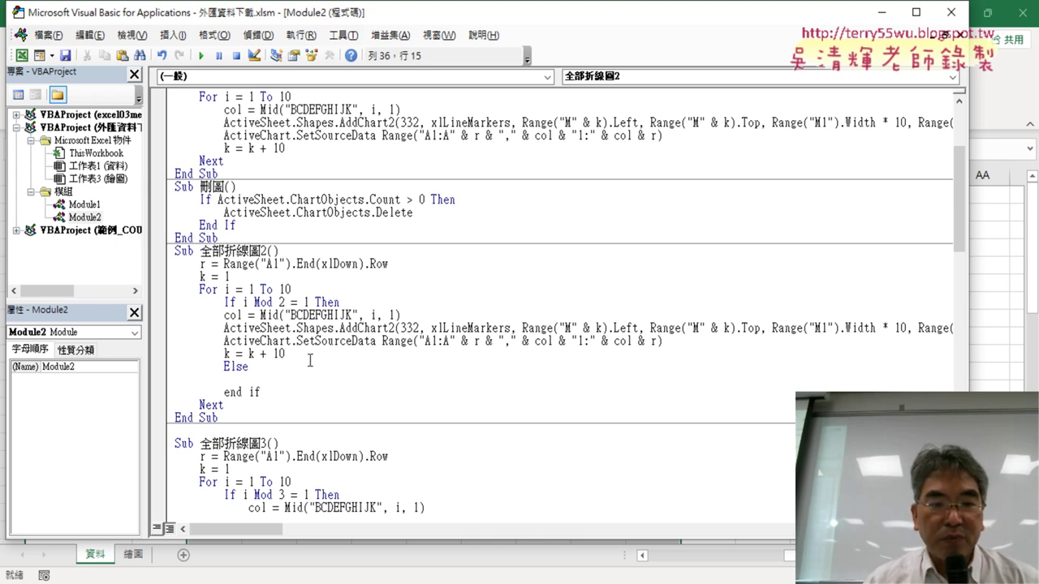
- Indent the four chart lines inside the If branch and select them
{"action": "left_click_drag", "start_coordinate": [309, 355], "coordinate": [156, 315]}
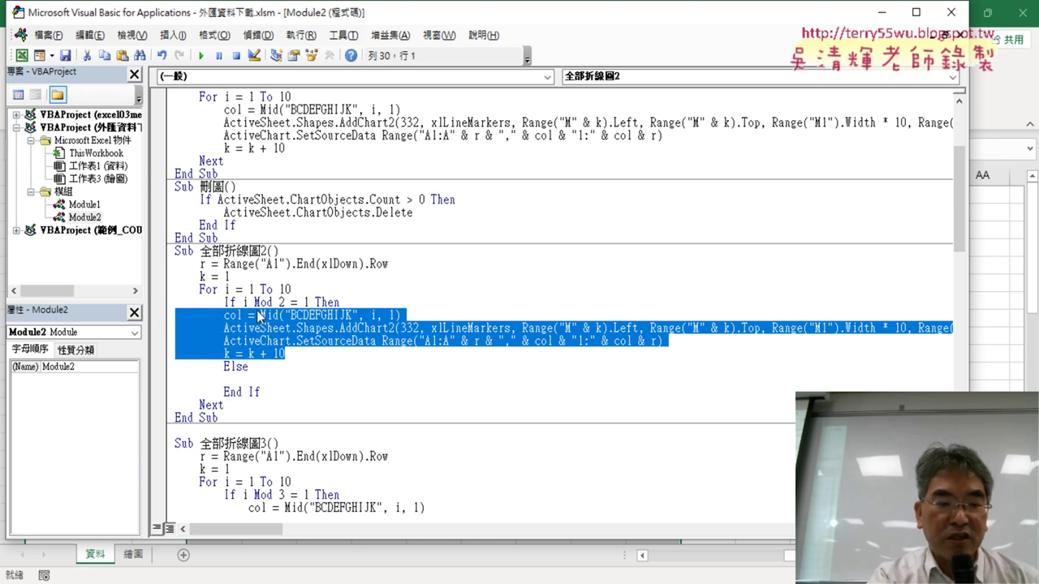
{"action": "key", "text": "Tab"}
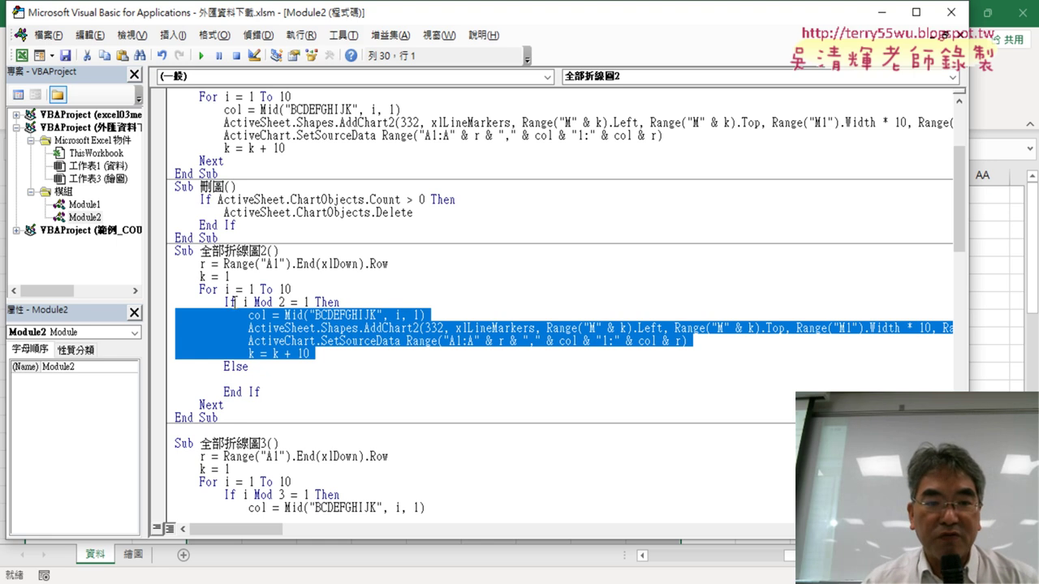
{"action": "left_click_drag", "start_coordinate": [242, 302], "coordinate": [308, 302]}
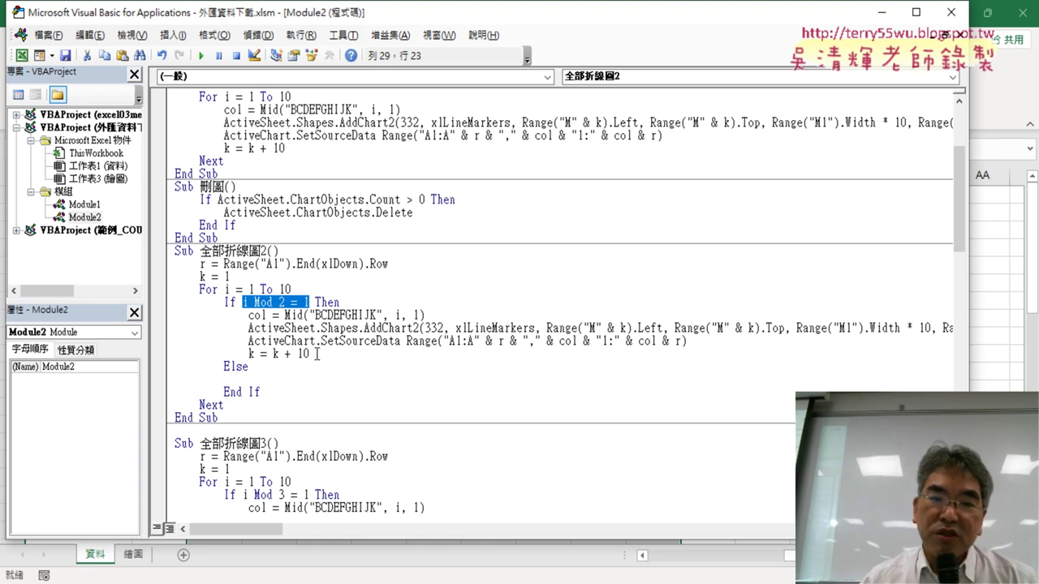
{"action": "left_click_drag", "start_coordinate": [317, 354], "coordinate": [248, 354]}
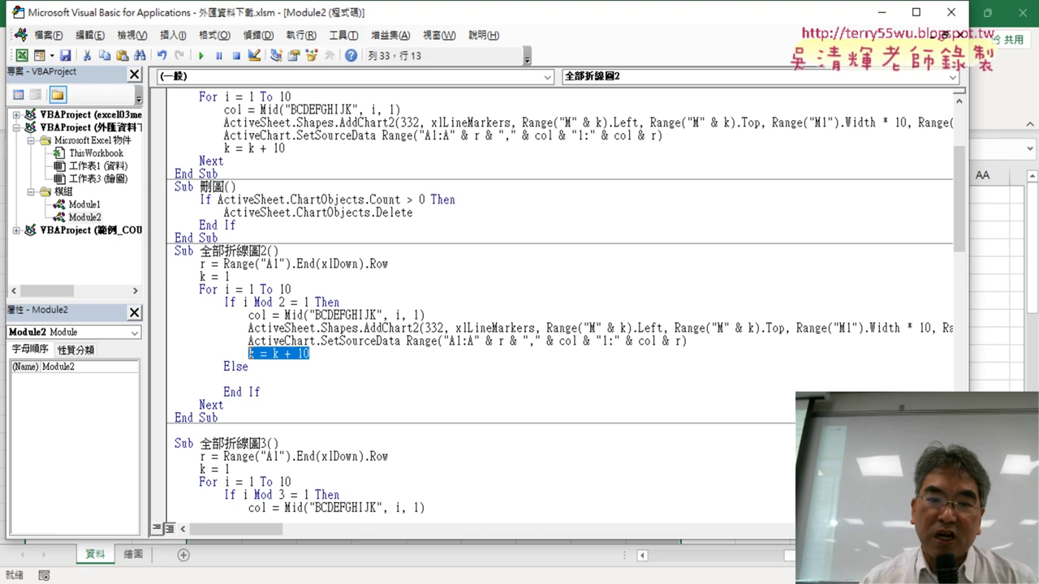
{"action": "left_click_drag", "start_coordinate": [323, 353], "coordinate": [154, 314]}
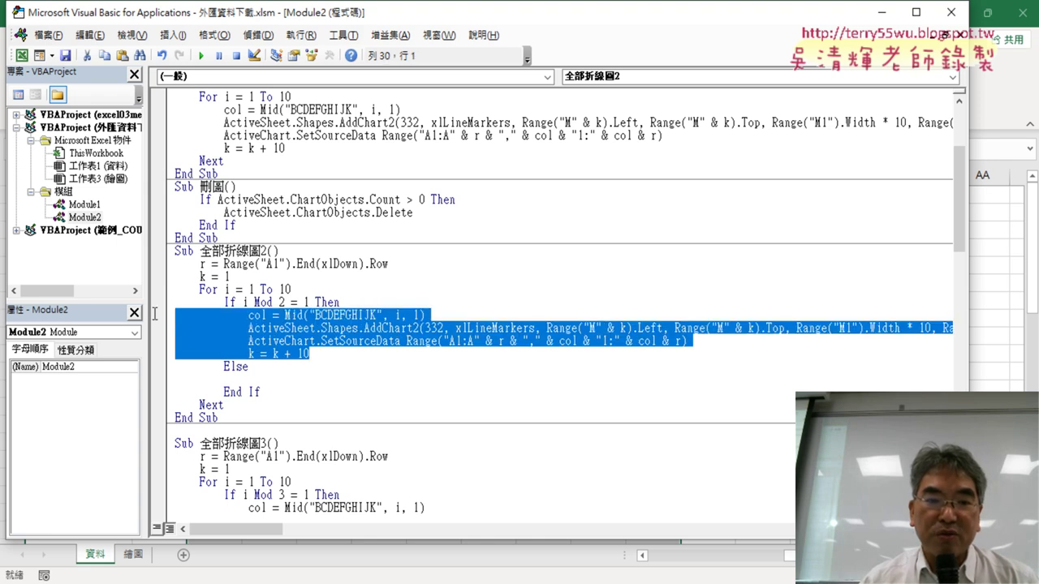
- Copy the If-branch chart code and paste it under Else
{"action": "right_click", "coordinate": [306, 331]}
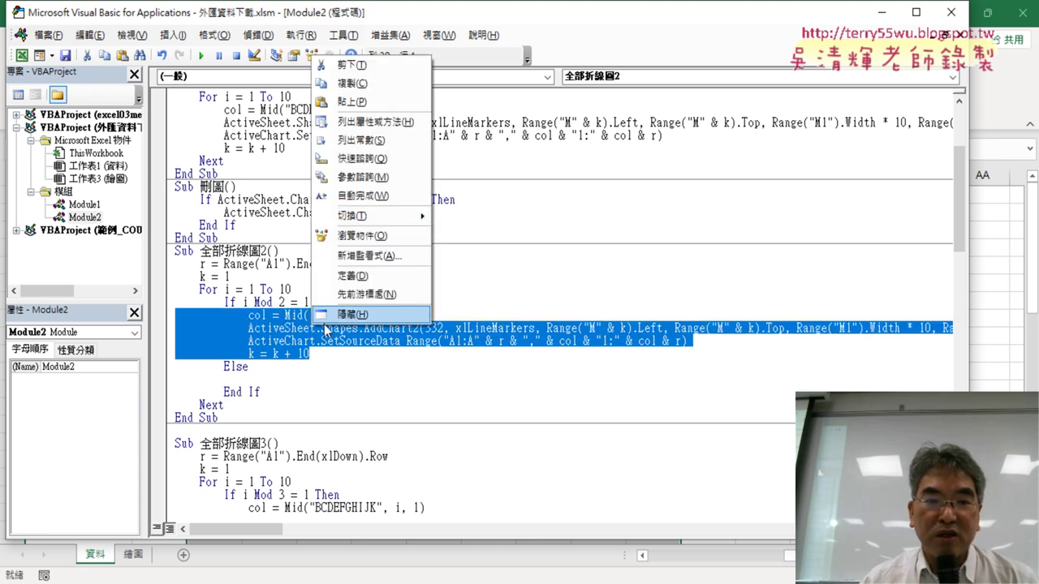
{"action": "left_click", "coordinate": [357, 79]}
{"action": "left_click_drag", "start_coordinate": [246, 379], "coordinate": [172, 376]}
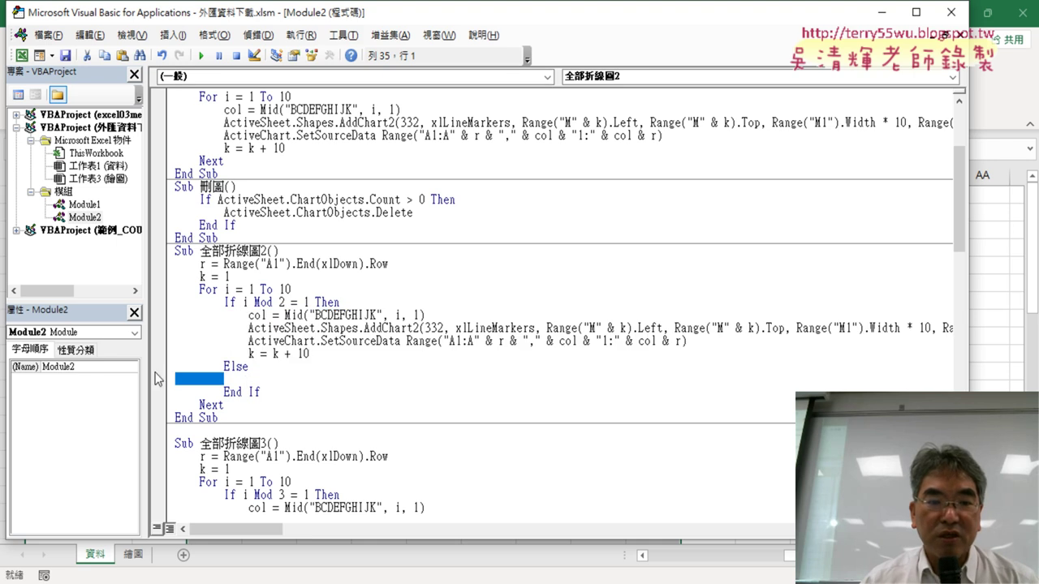
{"action": "key", "text": "ctrl+v"}
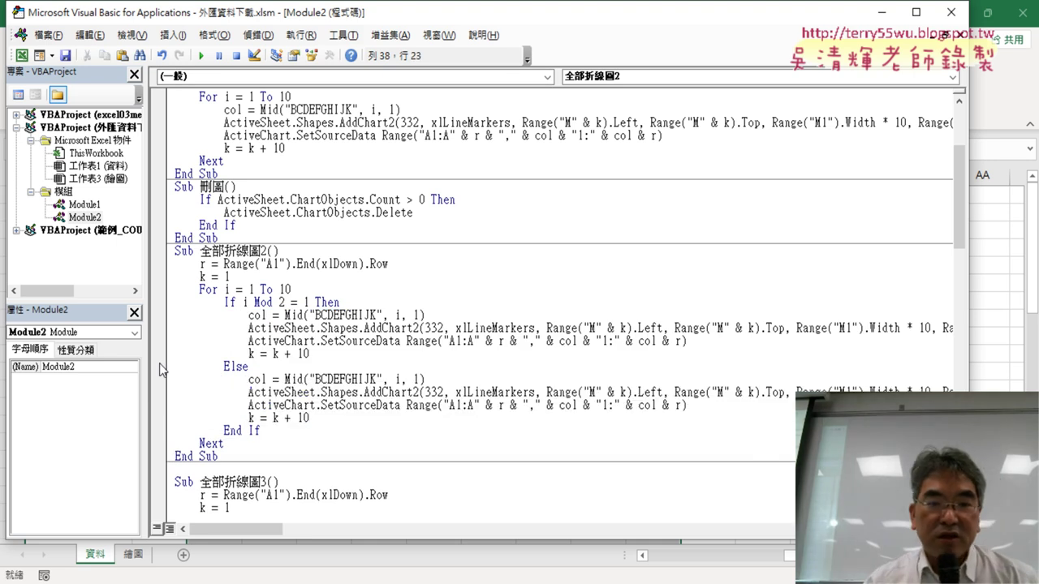
- Cut k = k + 10 out of the If branch, leaving it only in Else
{"action": "left_click_drag", "start_coordinate": [317, 418], "coordinate": [257, 426]}
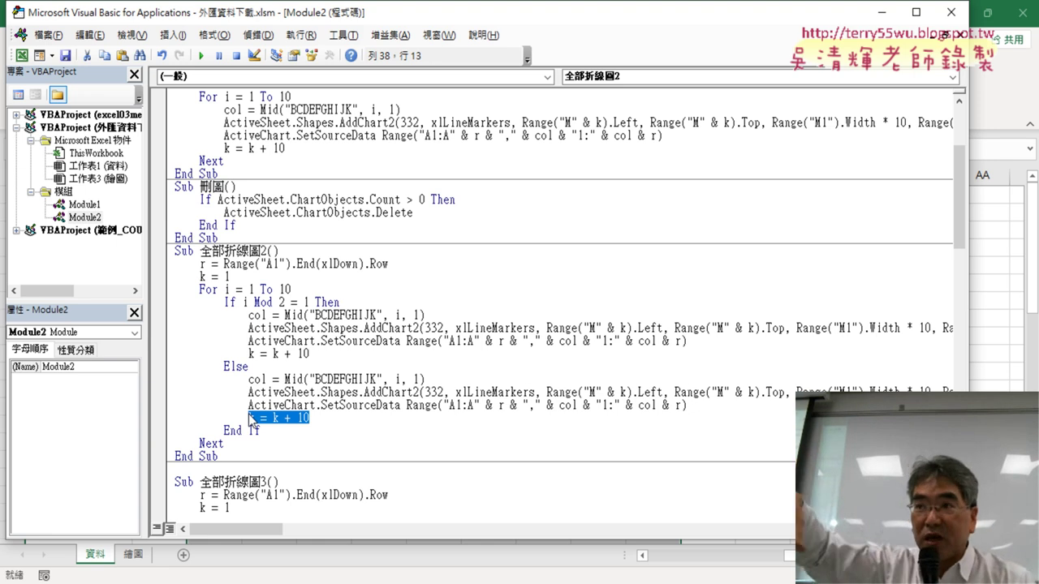
{"action": "left_click_drag", "start_coordinate": [319, 353], "coordinate": [249, 359]}
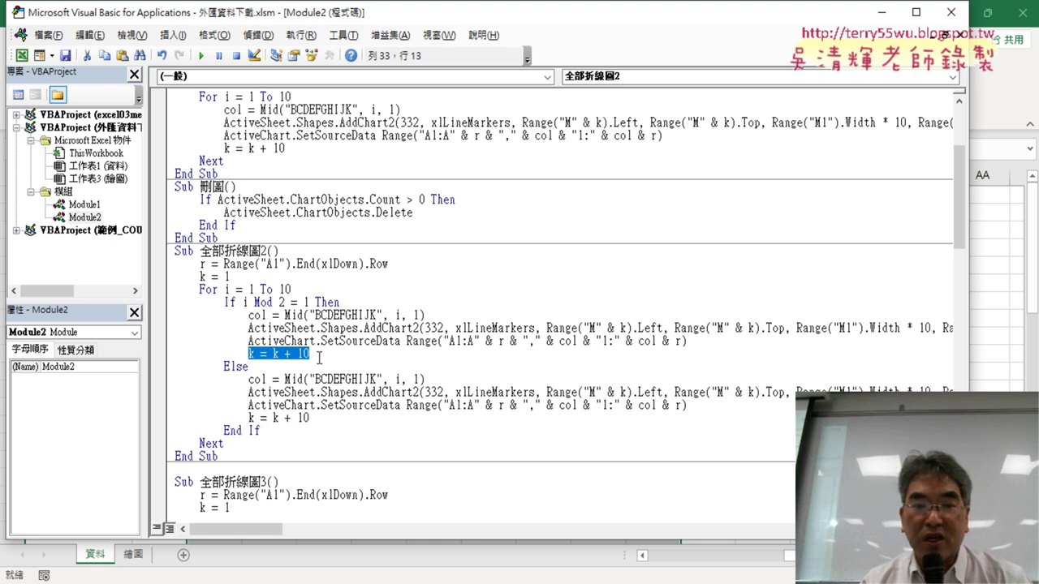
{"action": "key", "text": "ctrl+x"}
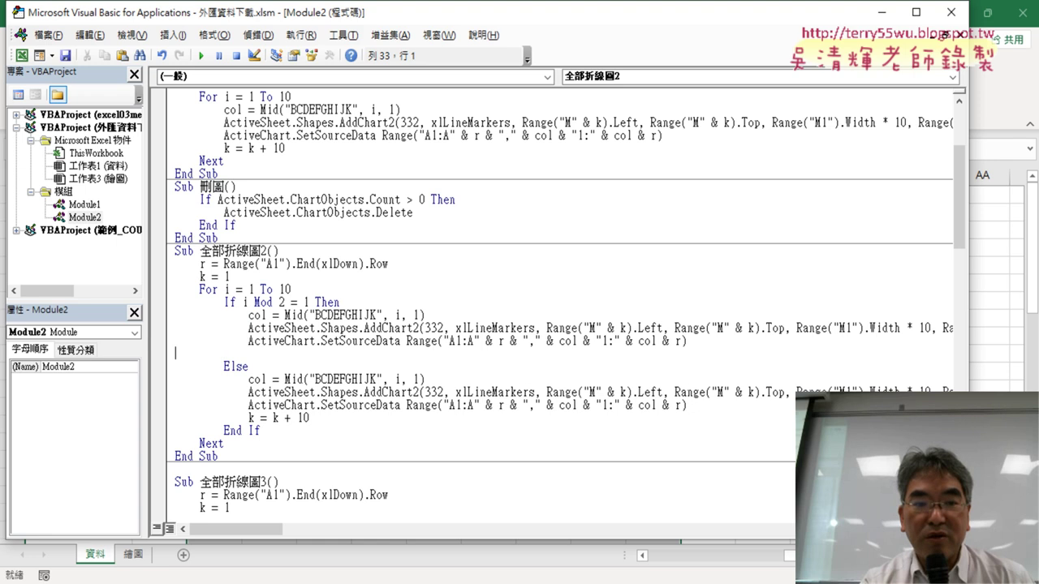
{"action": "key", "text": "BackSpace"}
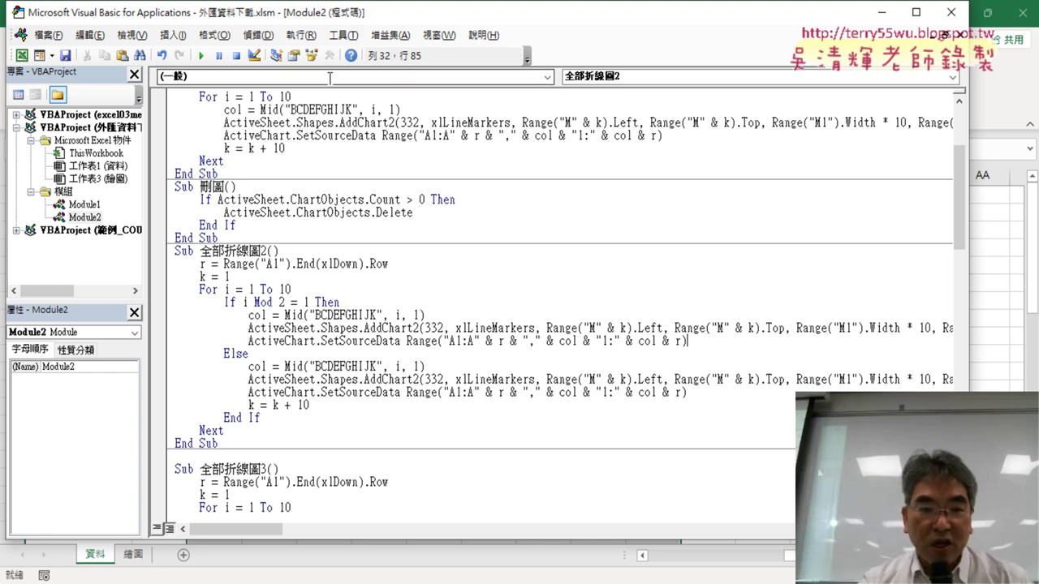
{"action": "double_click", "coordinate": [592, 379]}
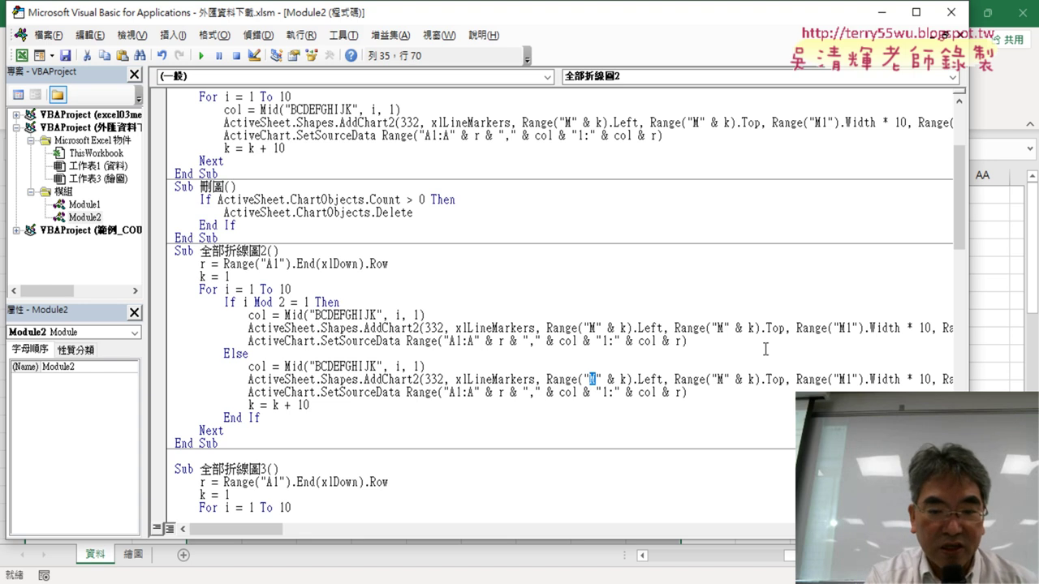
- Change both M column references in the Else chart line to R
{"action": "type", "text": "R"}
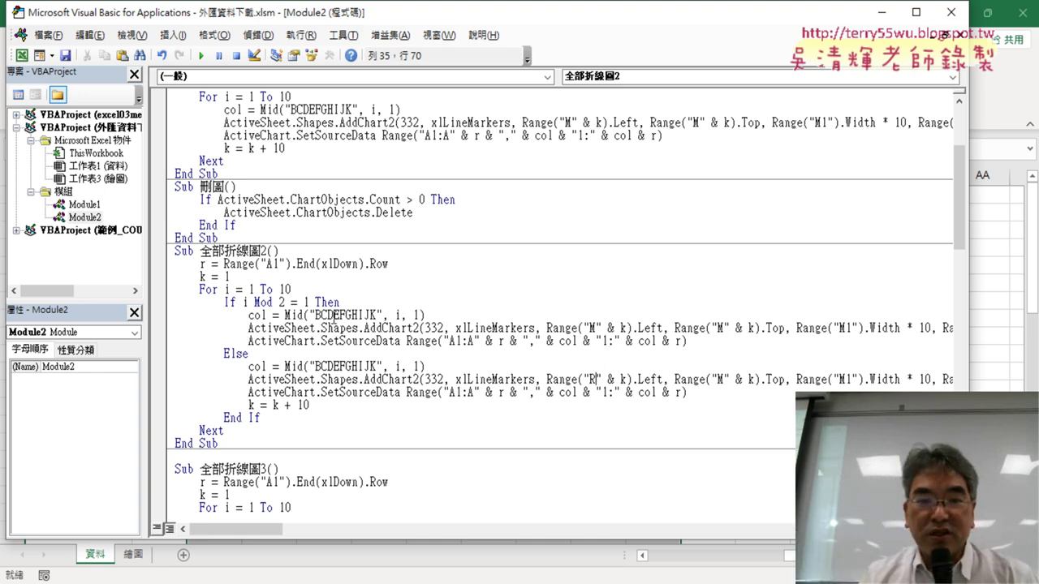
{"action": "double_click", "coordinate": [719, 380]}
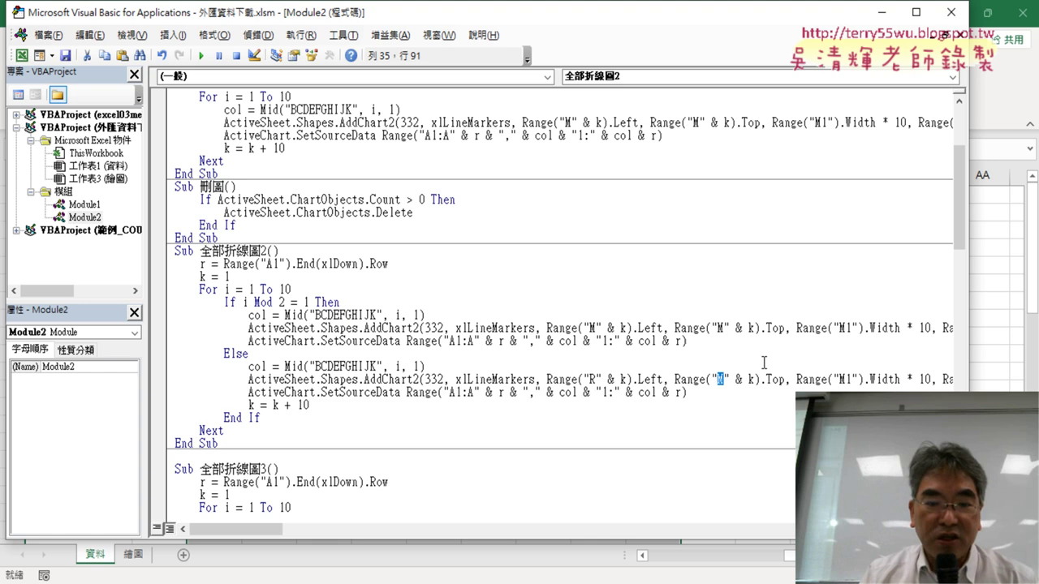
{"action": "type", "text": "R"}
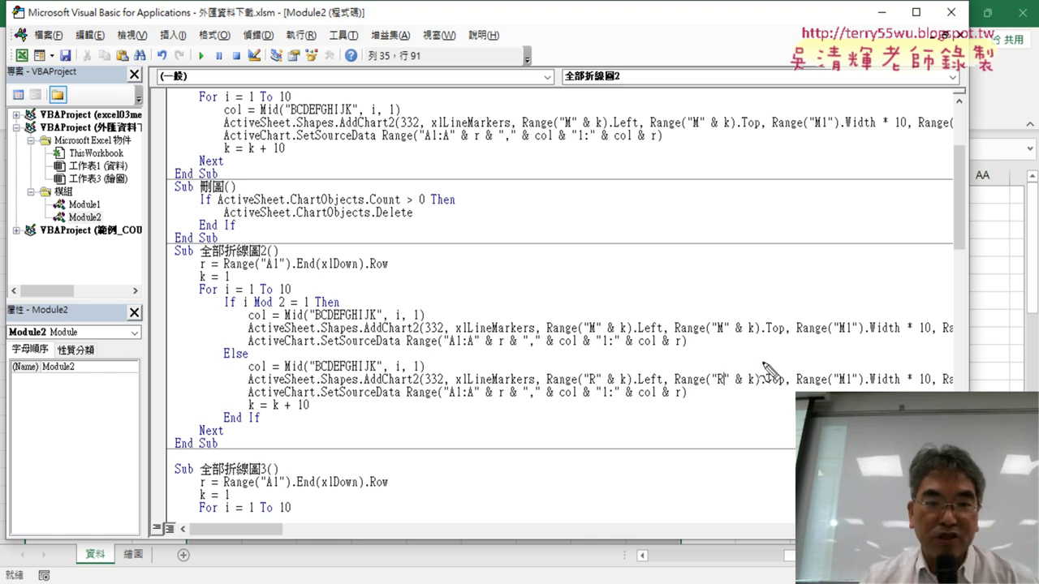
- Annotate the For loop, the If i Mod 2 = 1 condition and k = k + 10, then clear the ink
{"action": "left_click_drag", "start_coordinate": [267, 160], "coordinate": [301, 151]}
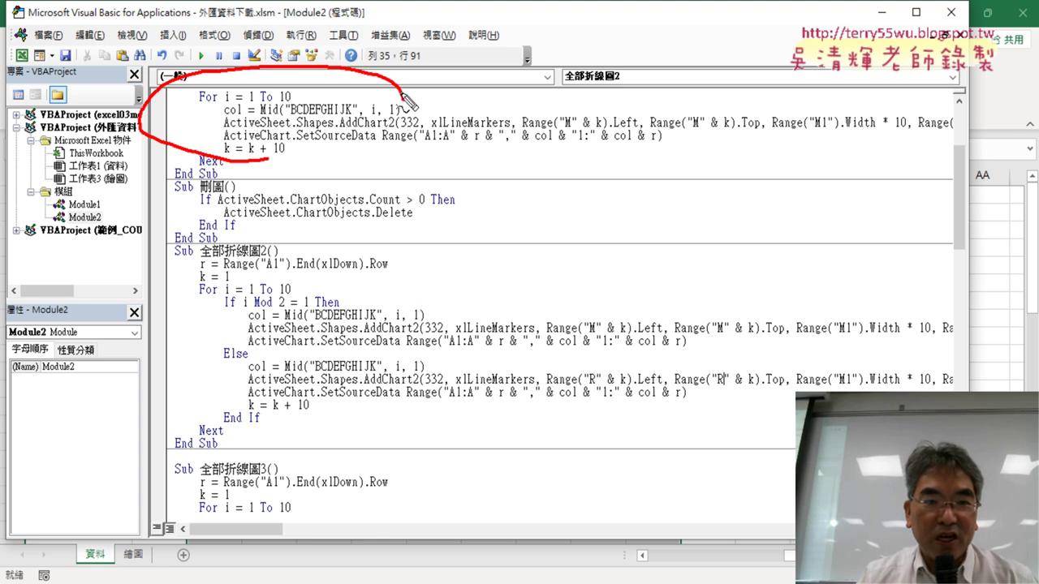
{"action": "mouse_move", "coordinate": [174, 142]}
{"action": "left_mouse_down"}
{"action": "mouse_move", "coordinate": [79, 250]}
{"action": "mouse_move", "coordinate": [106, 289]}
{"action": "left_mouse_up"}
{"action": "mouse_move", "coordinate": [114, 266]}
{"action": "left_mouse_down"}
{"action": "mouse_move", "coordinate": [140, 289]}
{"action": "mouse_move", "coordinate": [136, 309]}
{"action": "left_mouse_up"}
{"action": "left_click_drag", "start_coordinate": [227, 261], "coordinate": [265, 261]}
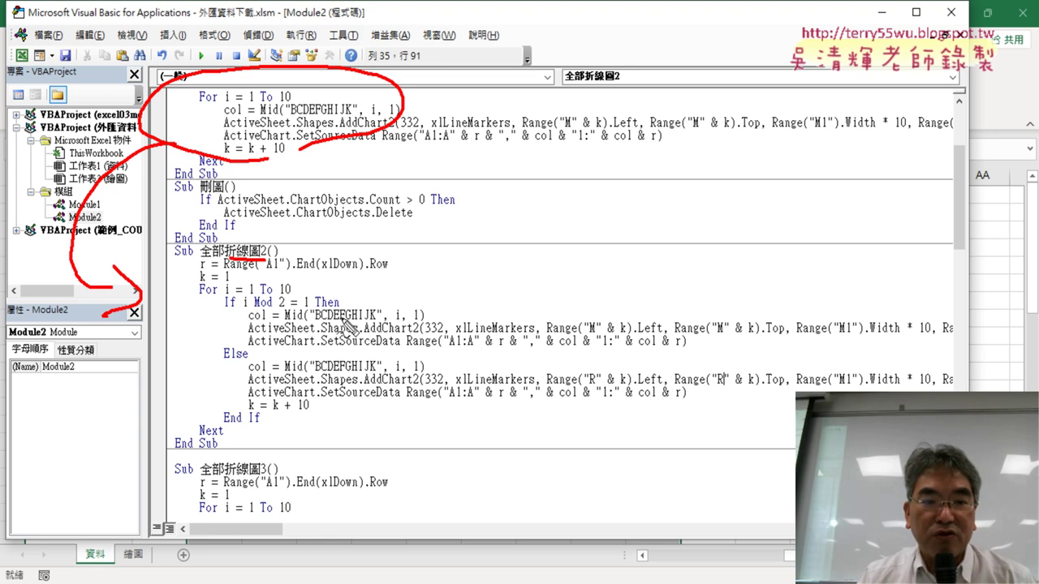
{"action": "mouse_move", "coordinate": [341, 308]}
{"action": "left_mouse_down"}
{"action": "mouse_move", "coordinate": [224, 309]}
{"action": "mouse_move", "coordinate": [297, 301]}
{"action": "mouse_move", "coordinate": [312, 311]}
{"action": "left_mouse_up"}
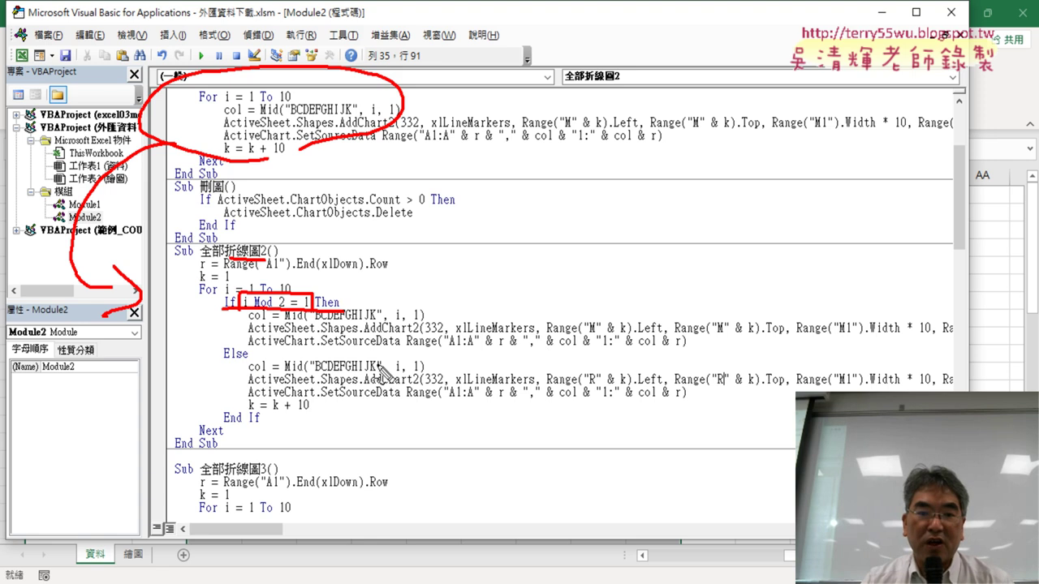
{"action": "left_click_drag", "start_coordinate": [324, 415], "coordinate": [323, 422]}
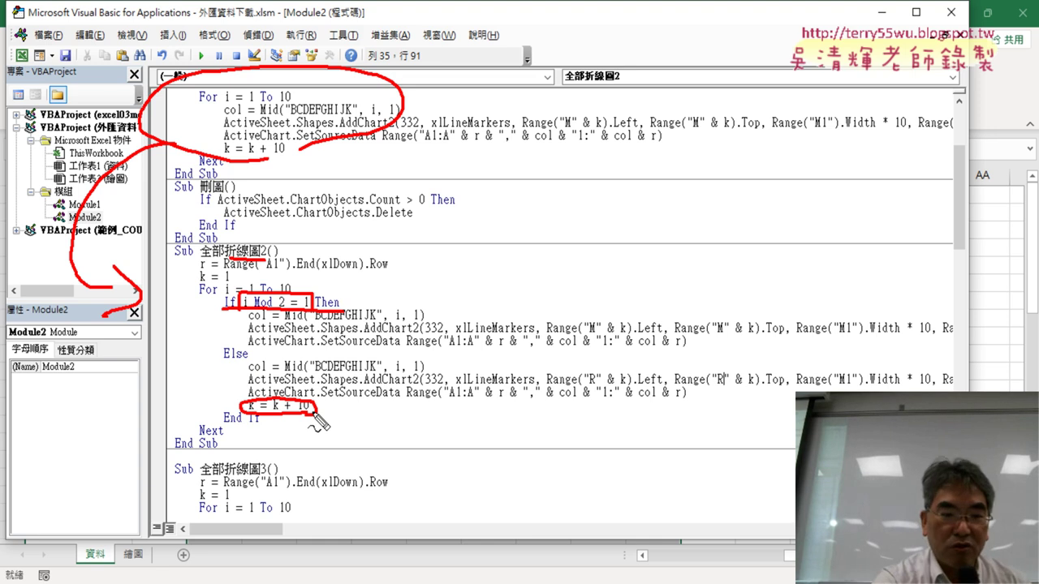
{"action": "key", "text": "Escape"}
- Add k = k + 10 after the If-branch SetSourceData line
{"action": "left_click", "coordinate": [699, 340]}
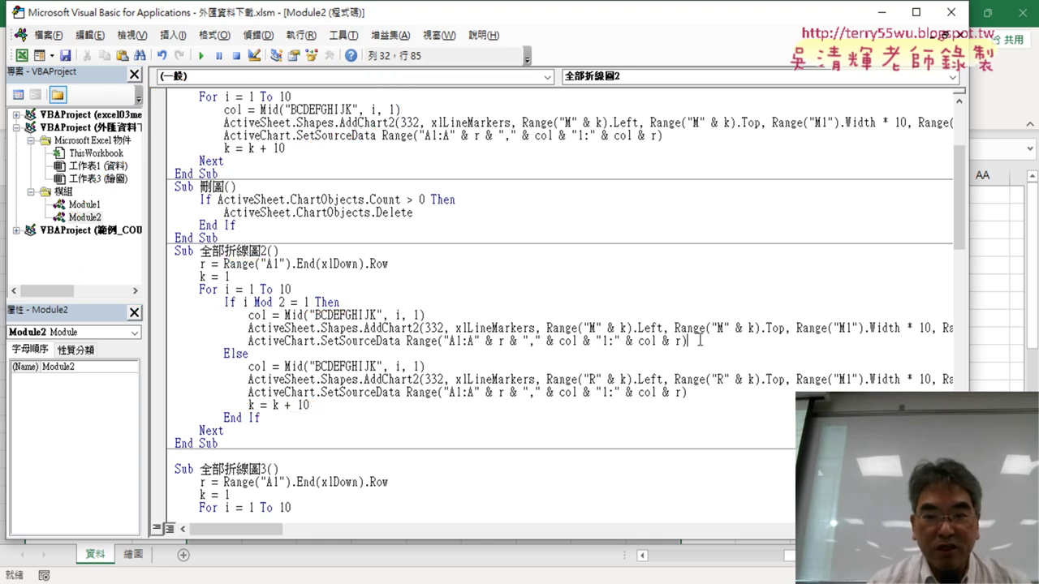
{"action": "key", "text": "Return"}
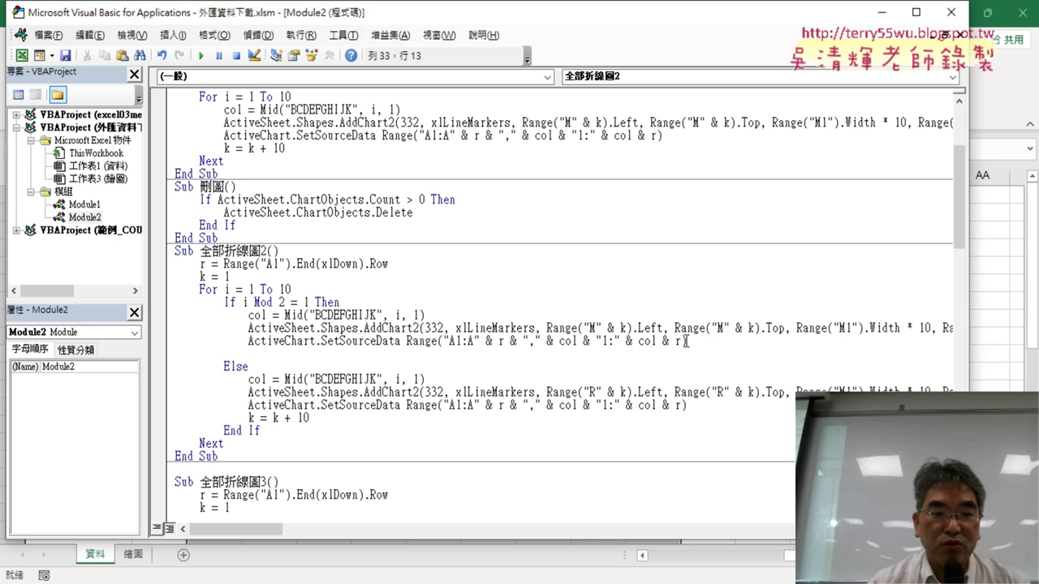
{"action": "mouse_move", "coordinate": [311, 418]}
{"action": "left_mouse_down"}
{"action": "mouse_move", "coordinate": [253, 417]}
{"action": "mouse_move", "coordinate": [268, 362]}
{"action": "mouse_move", "coordinate": [251, 357]}
{"action": "left_mouse_up"}
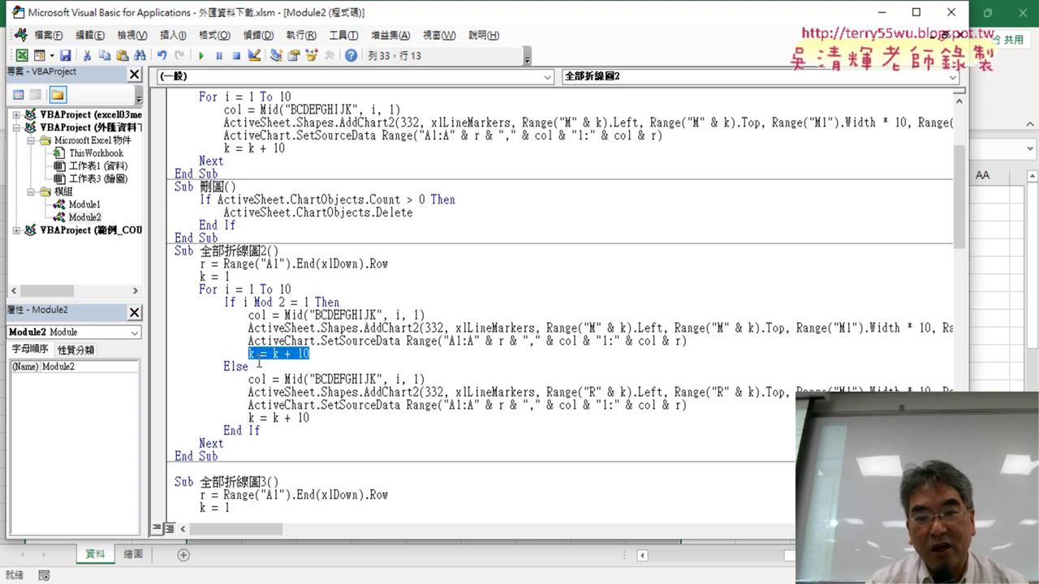
- Highlight the two R references in the Else chart line, then return to the Excel sheet
{"action": "double_click", "coordinate": [592, 392]}
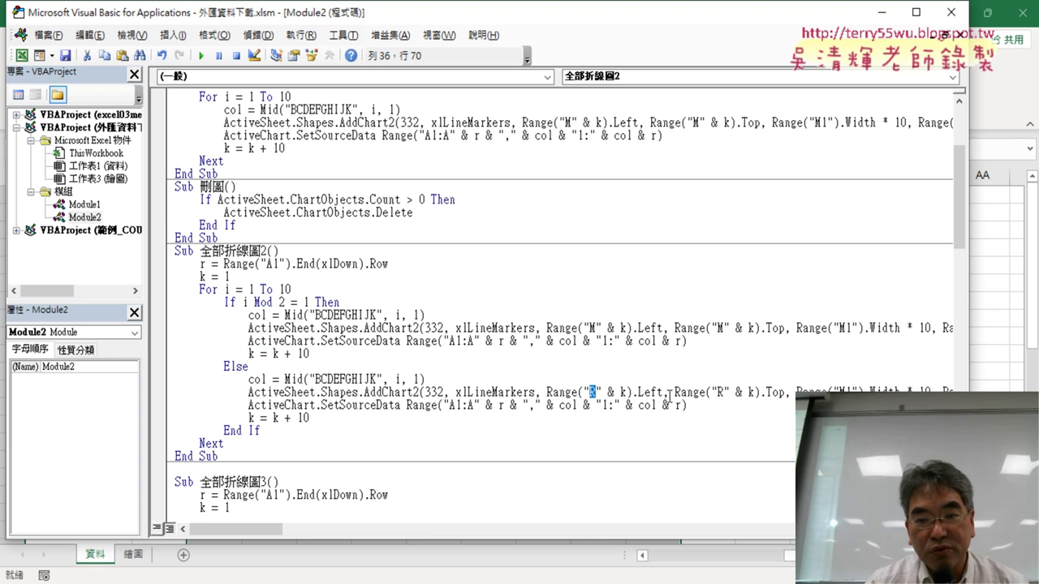
{"action": "double_click", "coordinate": [717, 393]}
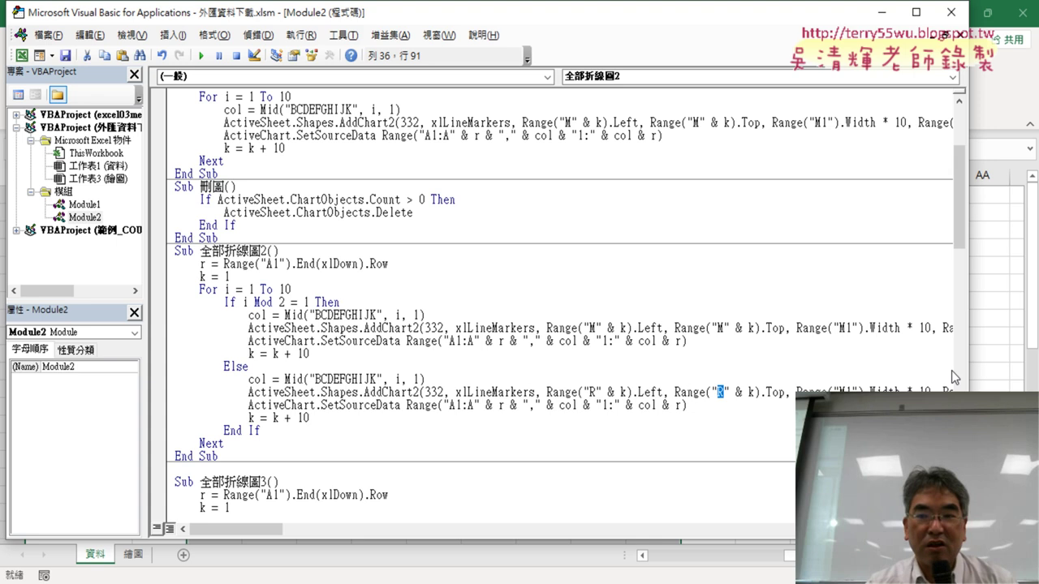
{"action": "left_click_drag", "start_coordinate": [974, 354], "coordinate": [684, 353]}
{"action": "left_click", "coordinate": [597, 372]}
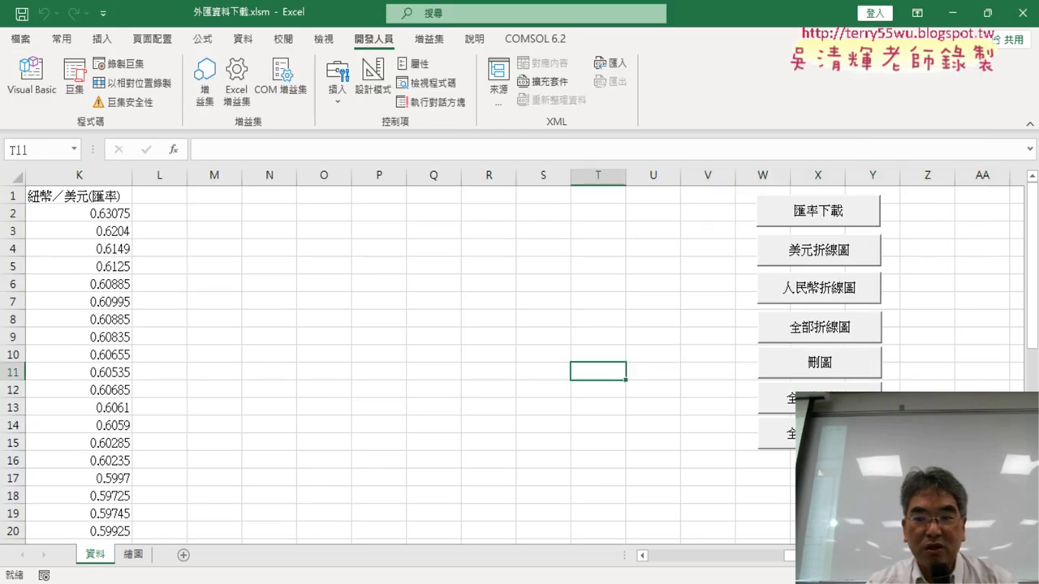
- Run 全部折線圖2 from its button, scroll through the staggered charts, and return to the VBA editor
{"action": "left_click", "coordinate": [853, 391]}
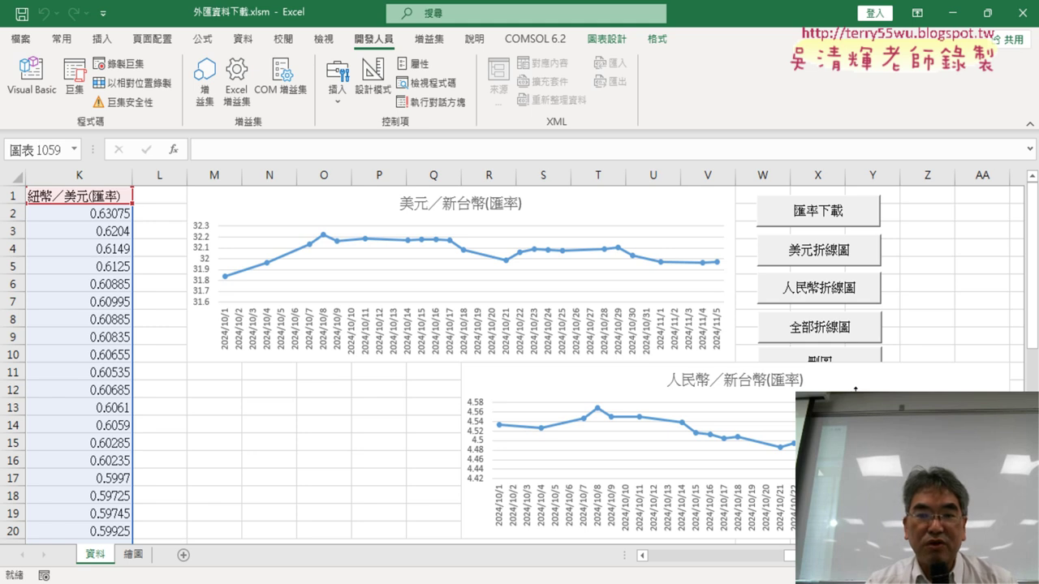
{"action": "scroll", "coordinate": [855, 391], "scroll_direction": "down", "scroll_amount": 3}
{"action": "scroll", "coordinate": [855, 391], "scroll_direction": "down", "scroll_amount": 3}
{"action": "scroll", "coordinate": [856, 390], "scroll_direction": "down", "scroll_amount": 3}
{"action": "scroll", "coordinate": [855, 390], "scroll_direction": "down", "scroll_amount": 3}
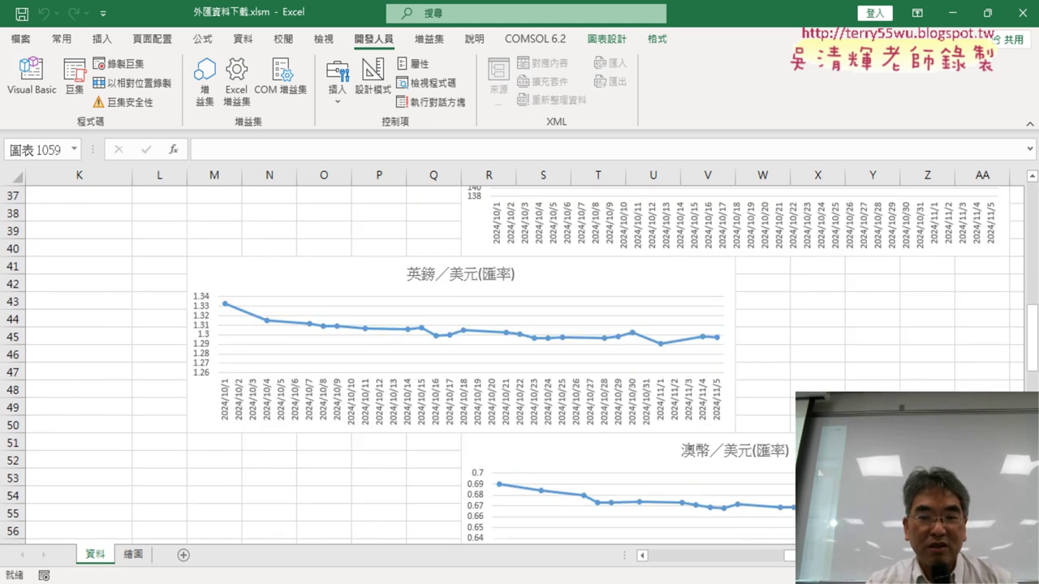
{"action": "scroll", "coordinate": [855, 390], "scroll_direction": "down", "scroll_amount": 3}
{"action": "scroll", "coordinate": [855, 391], "scroll_direction": "down", "scroll_amount": 3}
{"action": "scroll", "coordinate": [855, 390], "scroll_direction": "down", "scroll_amount": 2}
{"action": "scroll", "coordinate": [855, 390], "scroll_direction": "up", "scroll_amount": 3}
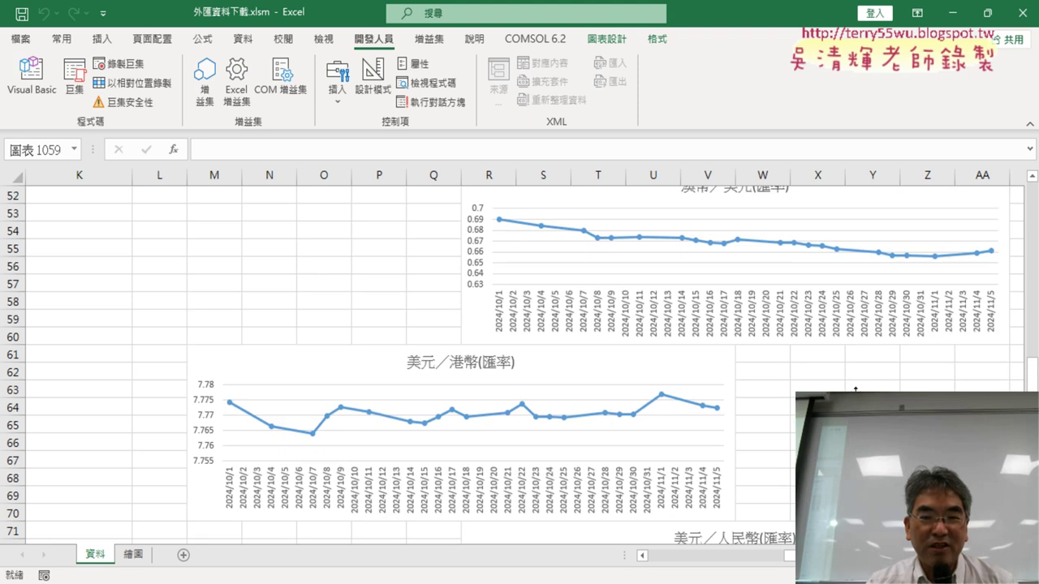
{"action": "scroll", "coordinate": [855, 391], "scroll_direction": "up", "scroll_amount": 7}
{"action": "scroll", "coordinate": [855, 390], "scroll_direction": "up", "scroll_amount": 7}
{"action": "scroll", "coordinate": [855, 390], "scroll_direction": "up", "scroll_amount": 3}
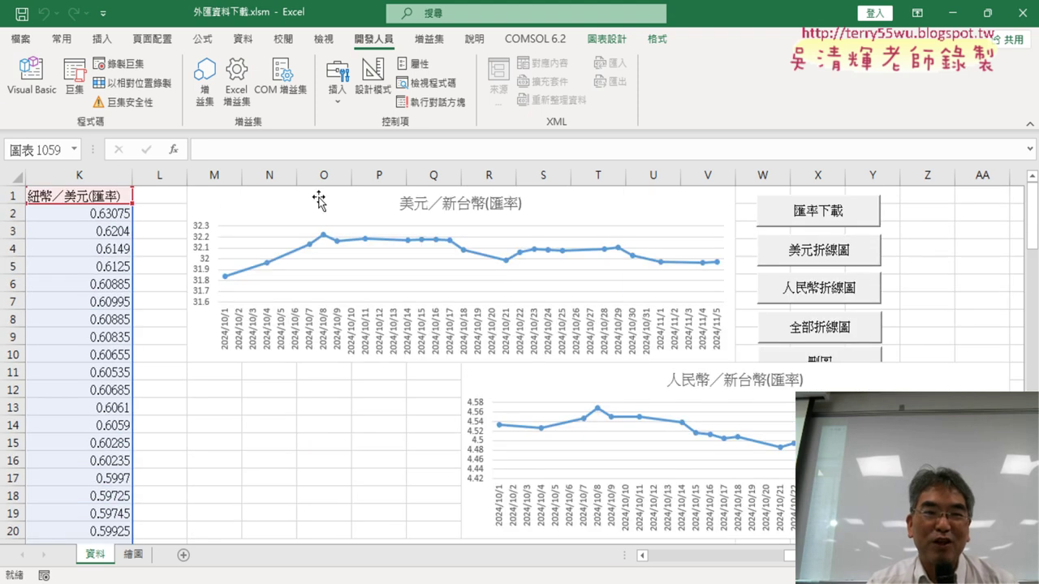
{"action": "key", "text": "alt+F11"}
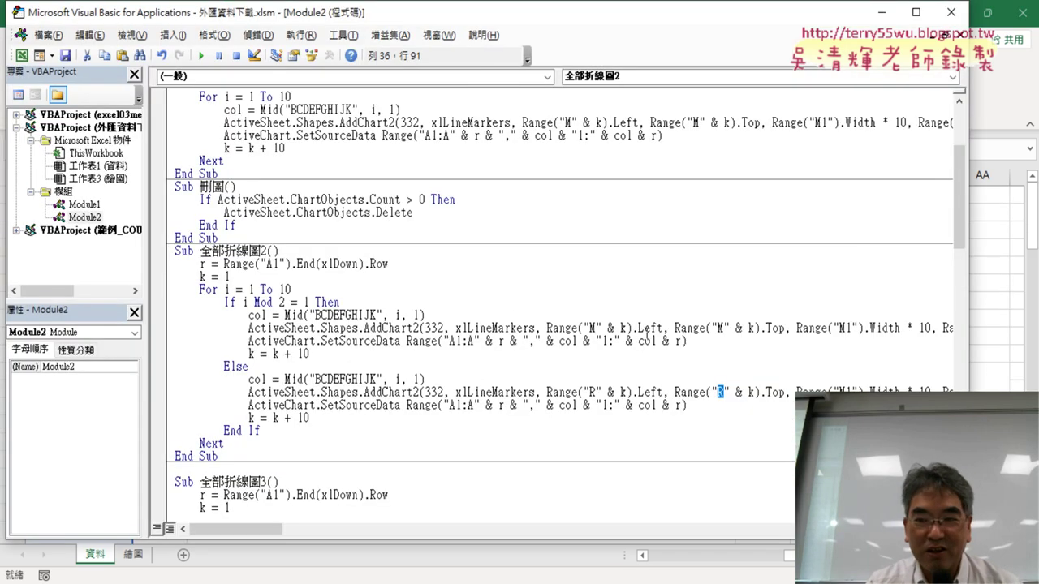
- Change both chart Width multipliers from 10 to 5
{"action": "left_click_drag", "start_coordinate": [154, 282], "coordinate": [84, 281]}
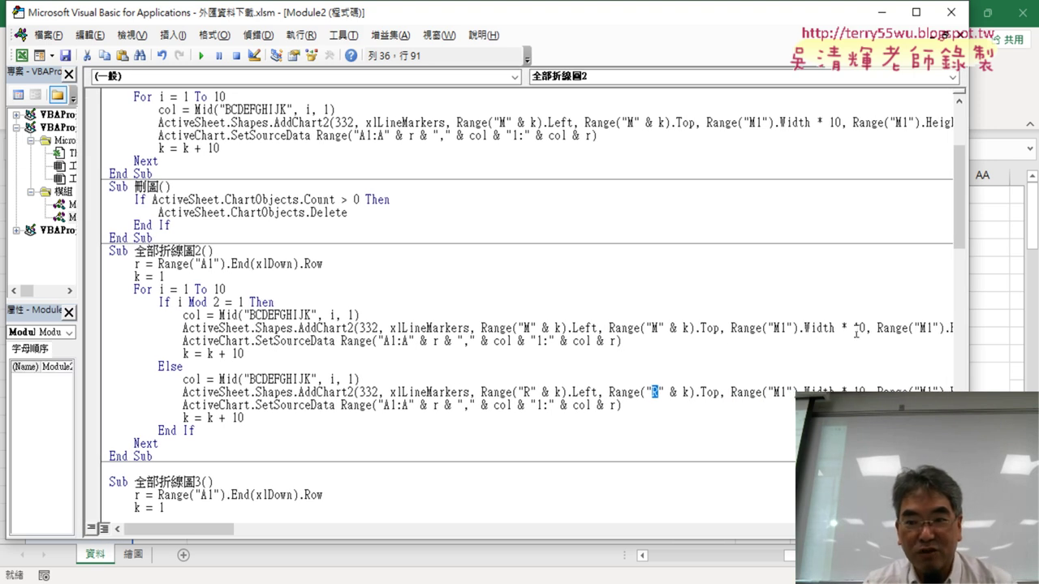
{"action": "left_click_drag", "start_coordinate": [852, 327], "coordinate": [860, 328]}
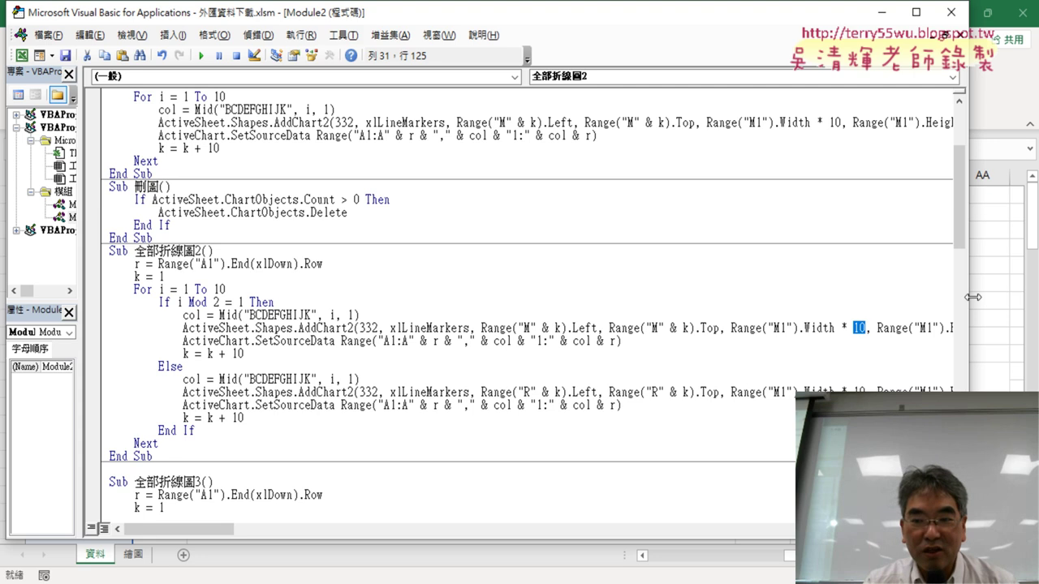
{"action": "type", "text": "5"}
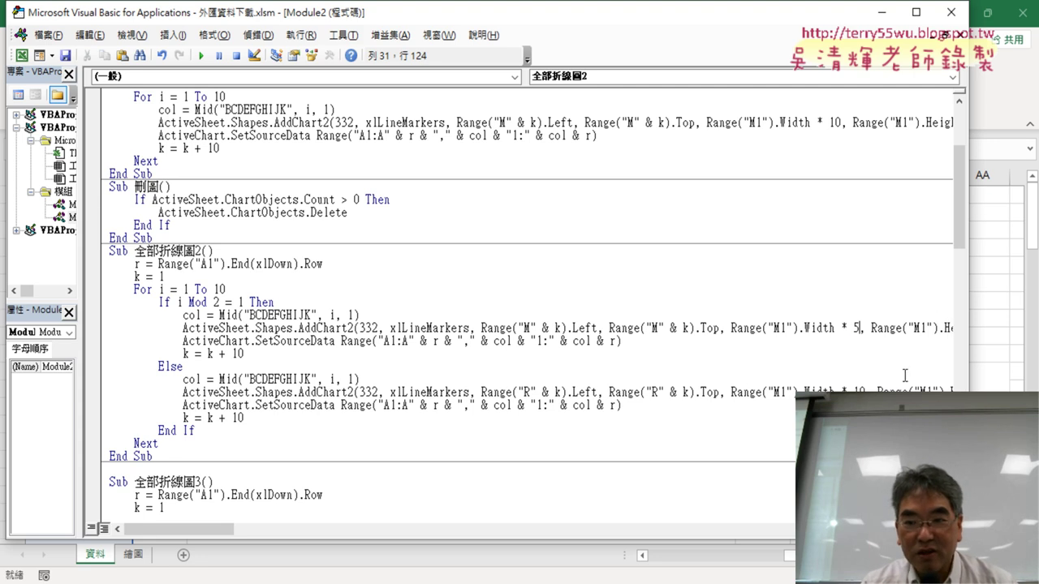
{"action": "double_click", "coordinate": [861, 392]}
{"action": "type", "text": "5"}
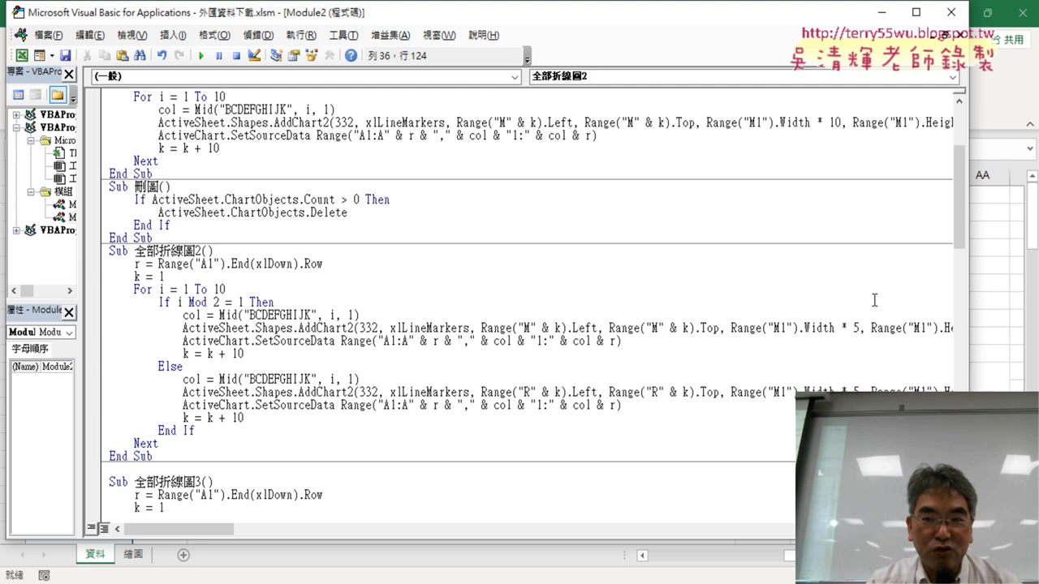
- Run 刪圖 and then 全部折線圖2 to redraw the charts
{"action": "left_click_drag", "start_coordinate": [968, 307], "coordinate": [544, 307]}
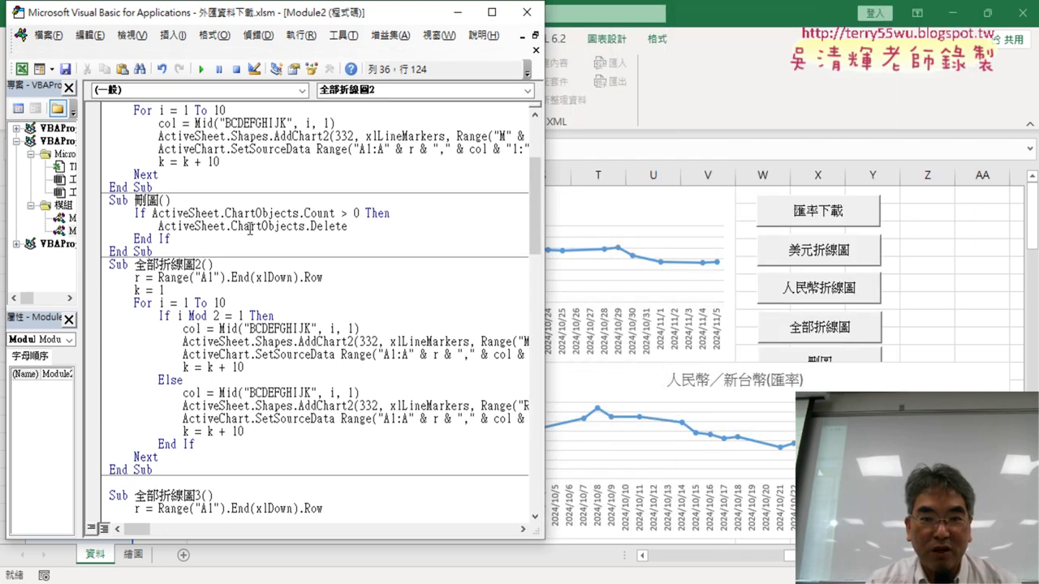
{"action": "left_click", "coordinate": [243, 214]}
{"action": "left_click", "coordinate": [202, 71]}
{"action": "left_click", "coordinate": [304, 329]}
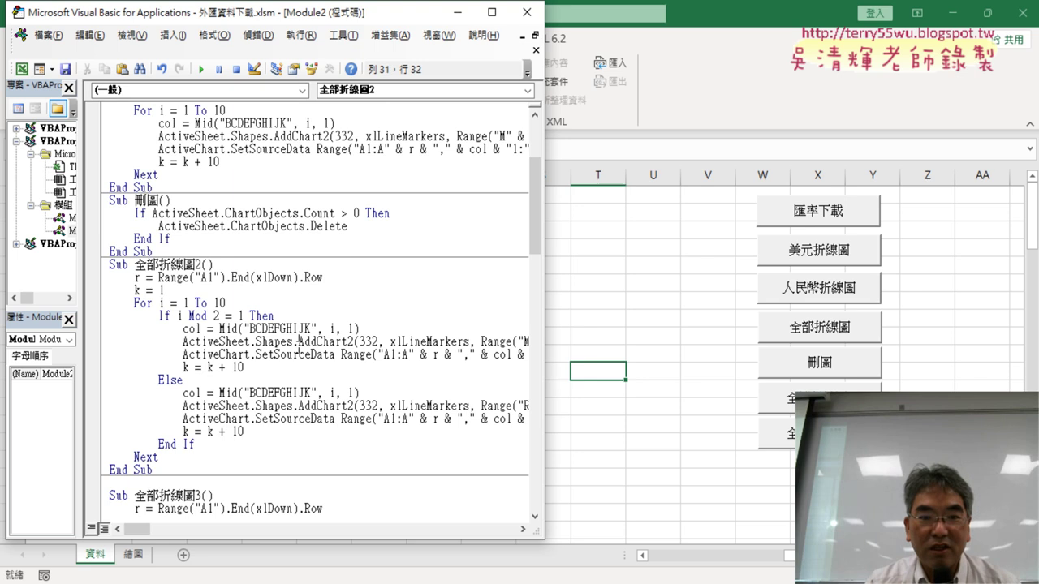
{"action": "left_click", "coordinate": [201, 69]}
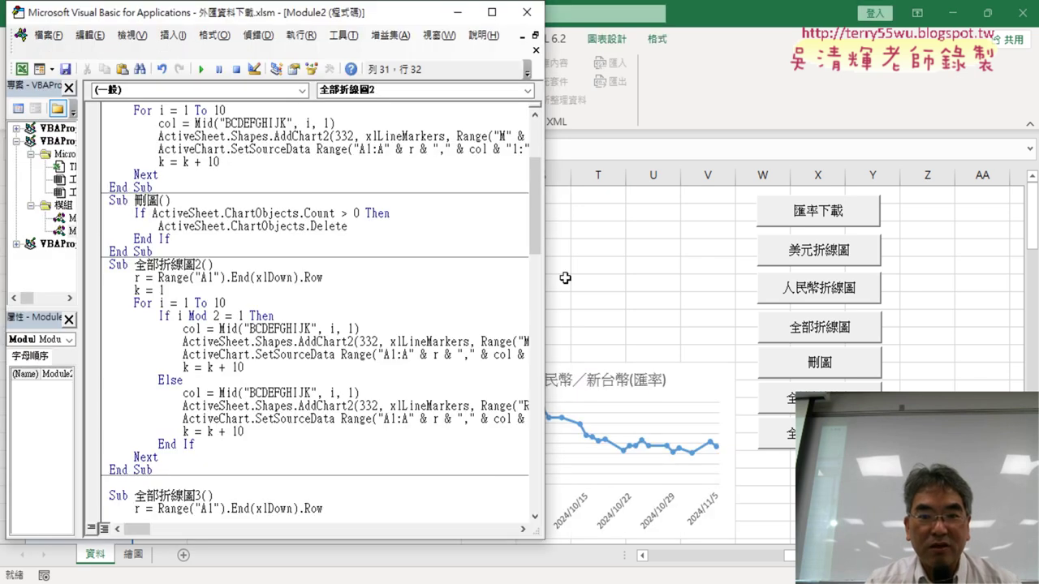
- Review the narrower charts in Excel, then reopen the VBA editor
{"action": "left_click", "coordinate": [638, 261]}
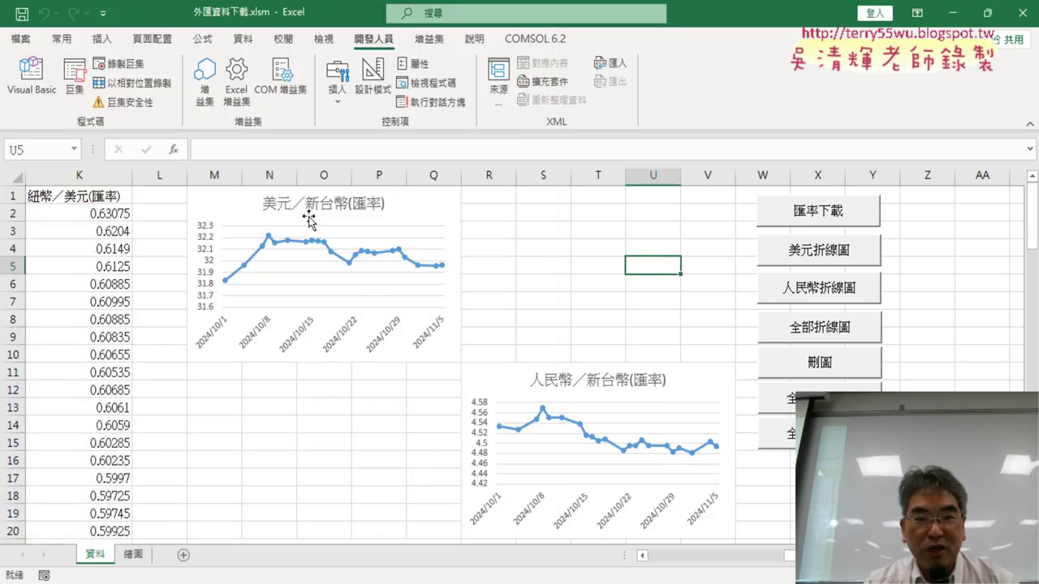
{"action": "scroll", "coordinate": [454, 354], "scroll_direction": "down", "scroll_amount": 1}
{"action": "scroll", "coordinate": [487, 325], "scroll_direction": "down", "scroll_amount": 3}
{"action": "scroll", "coordinate": [484, 337], "scroll_direction": "down", "scroll_amount": 2}
{"action": "scroll", "coordinate": [325, 347], "scroll_direction": "down", "scroll_amount": 1}
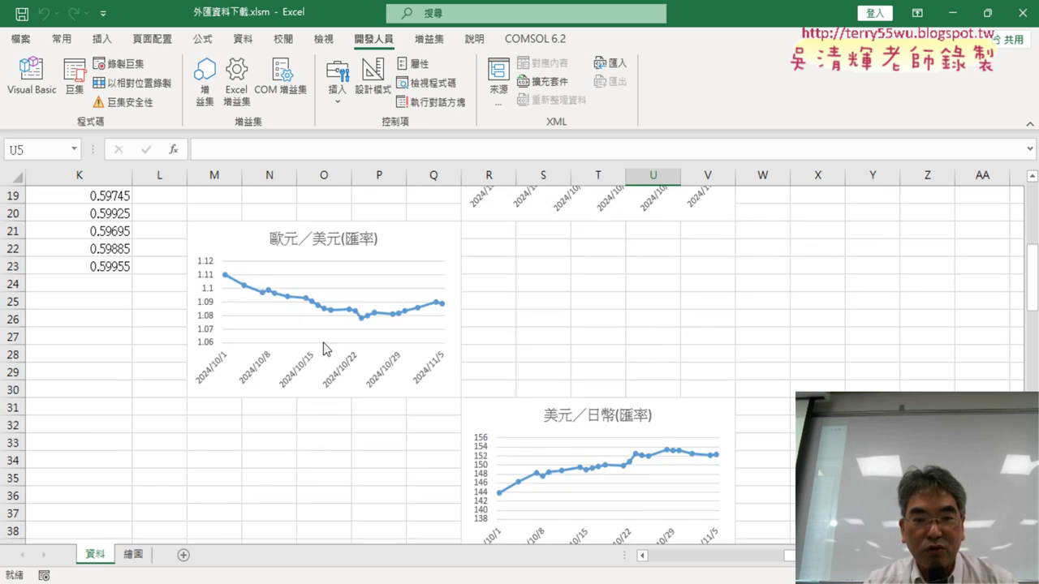
{"action": "scroll", "coordinate": [372, 391], "scroll_direction": "up", "scroll_amount": 5}
{"action": "scroll", "coordinate": [372, 391], "scroll_direction": "up", "scroll_amount": 1}
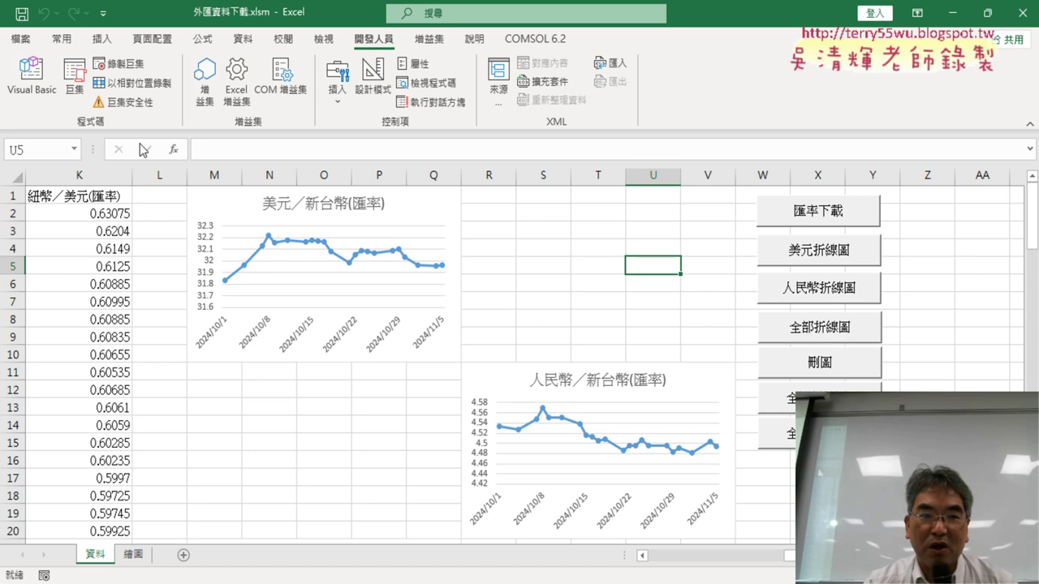
{"action": "left_click", "coordinate": [31, 78]}
{"action": "left_click_drag", "start_coordinate": [258, 367], "coordinate": [87, 366]}
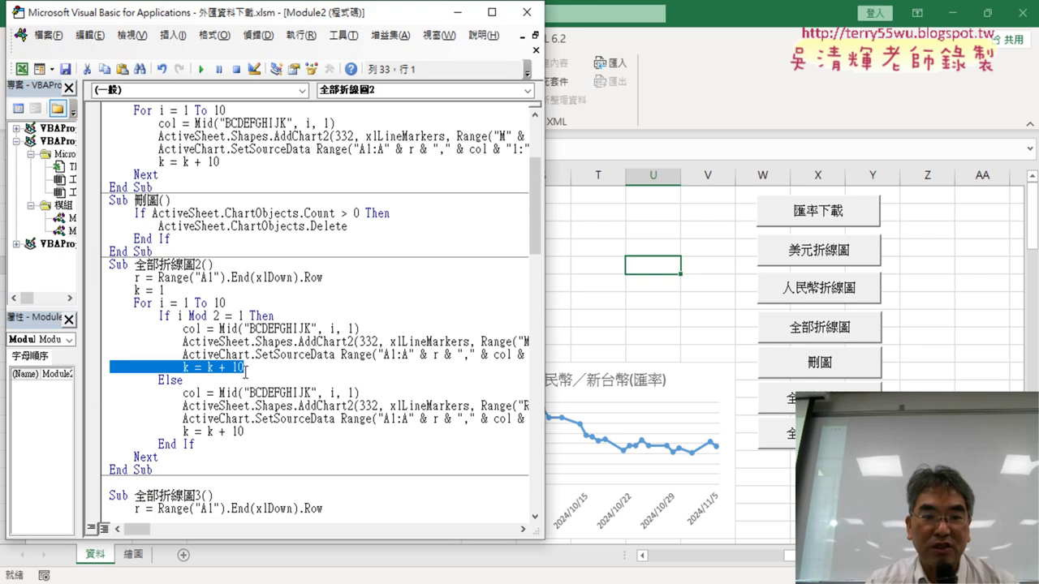
- Point out the k = k + 10 line in 全部折線圖2
{"action": "key", "text": "Left"}
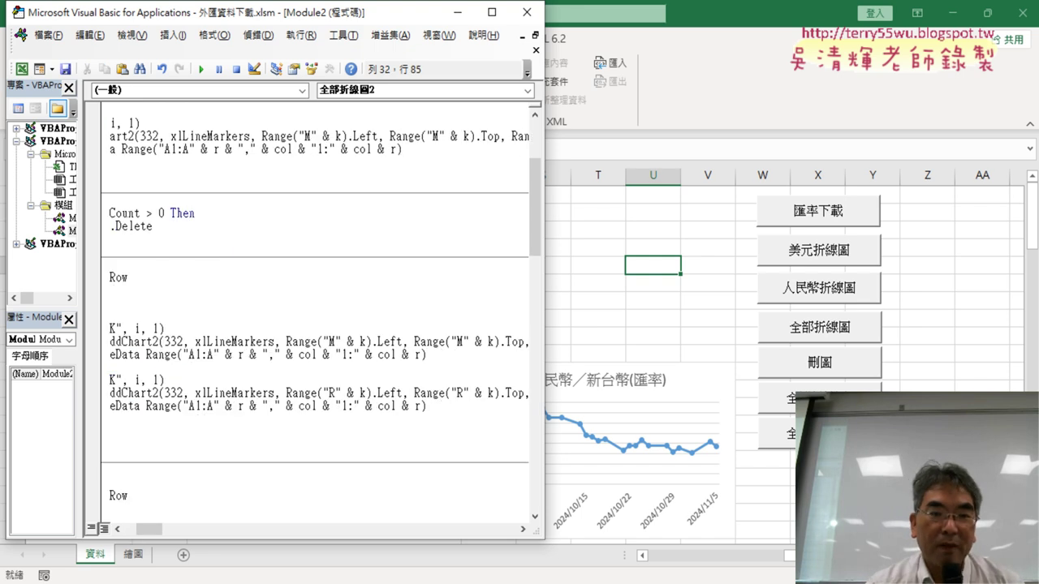
{"action": "left_click_drag", "start_coordinate": [150, 529], "coordinate": [120, 529]}
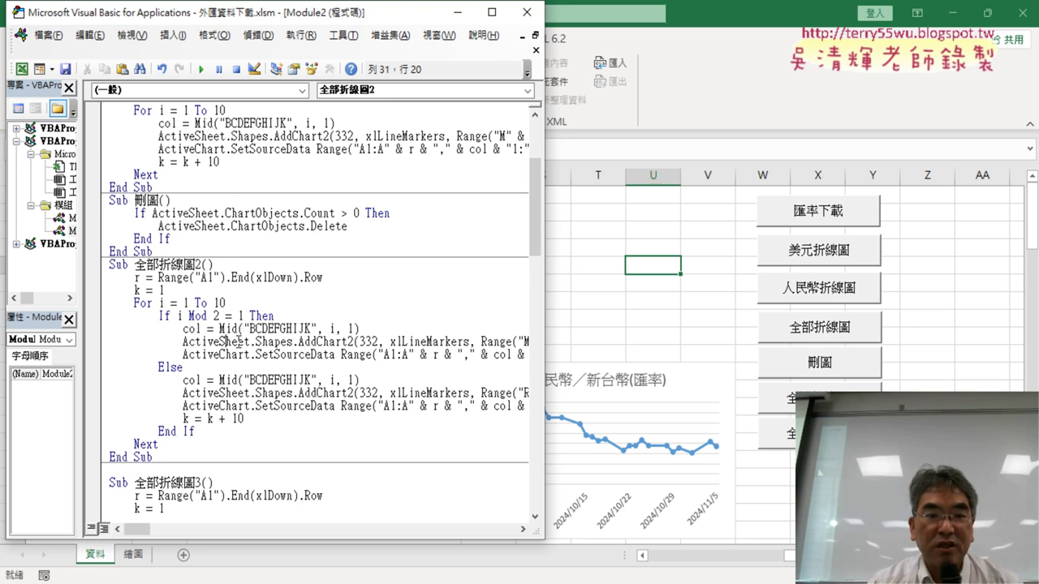
{"action": "left_click_drag", "start_coordinate": [245, 418], "coordinate": [185, 417]}
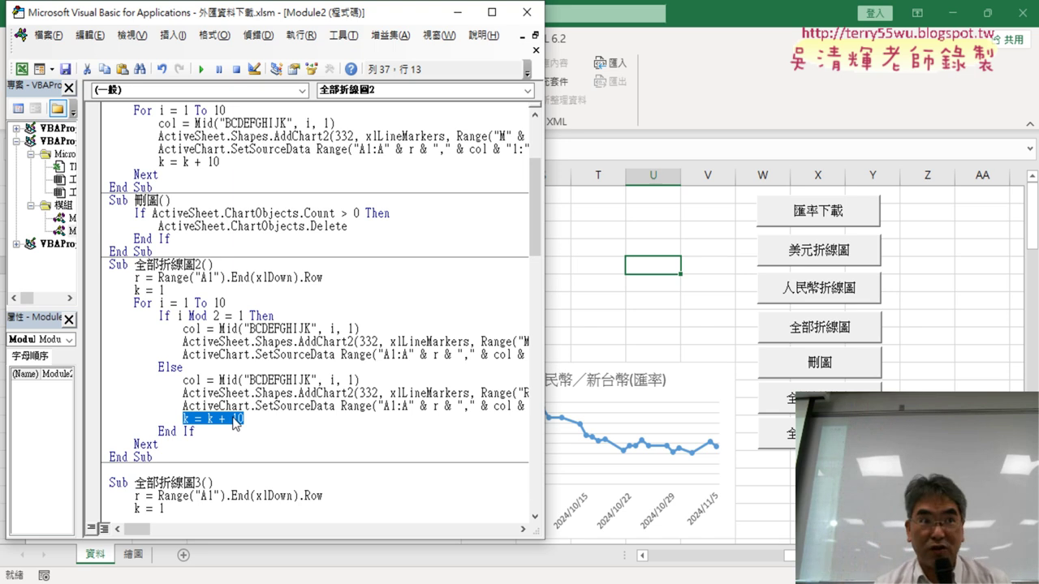
- Run 刪圖 to clear the charts, then 全部折線圖2 to redraw them two per row
{"action": "left_click", "coordinate": [297, 210]}
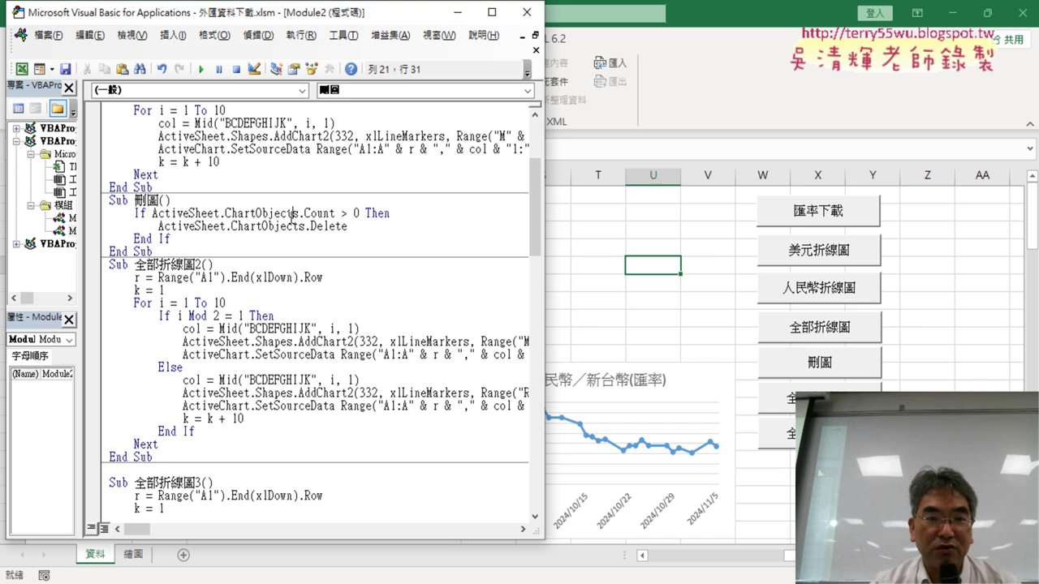
{"action": "left_click", "coordinate": [201, 69]}
{"action": "left_click", "coordinate": [272, 355]}
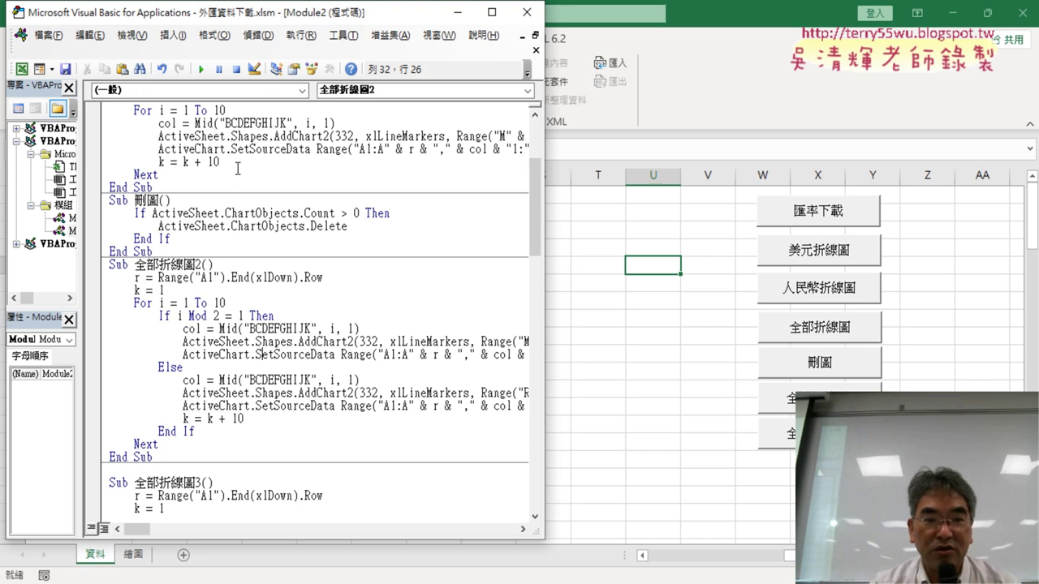
{"action": "left_click", "coordinate": [201, 68]}
- Check the paired charts in Excel, then reopen the Visual Basic editor
{"action": "left_click", "coordinate": [959, 335]}
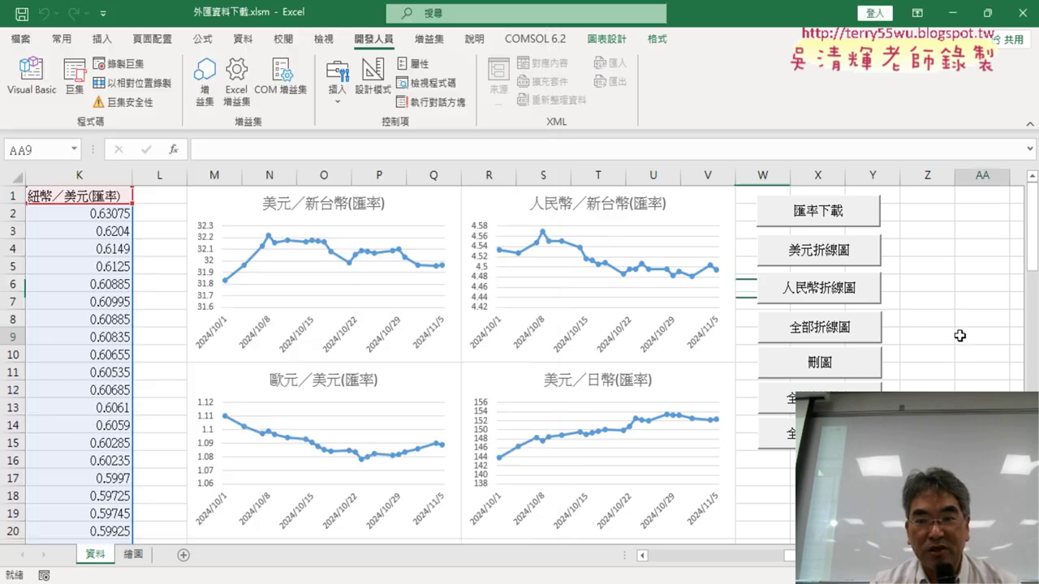
{"action": "scroll", "coordinate": [959, 335], "scroll_direction": "down", "scroll_amount": 7}
{"action": "scroll", "coordinate": [959, 332], "scroll_direction": "down", "scroll_amount": 1}
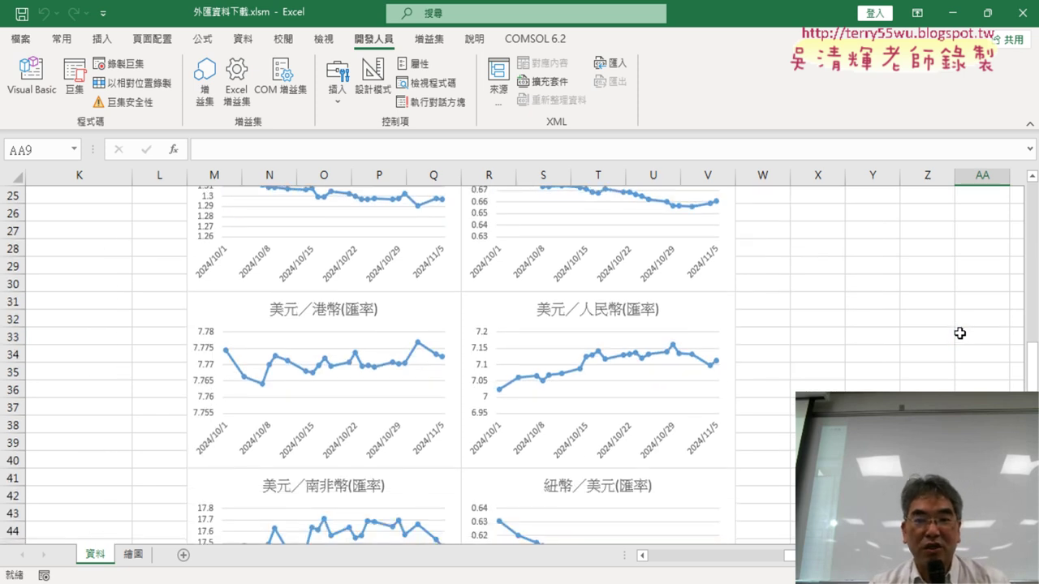
{"action": "scroll", "coordinate": [959, 332], "scroll_direction": "down", "scroll_amount": 5}
{"action": "scroll", "coordinate": [959, 329], "scroll_direction": "down", "scroll_amount": 1}
{"action": "scroll", "coordinate": [959, 330], "scroll_direction": "up", "scroll_amount": 8}
{"action": "scroll", "coordinate": [959, 331], "scroll_direction": "up", "scroll_amount": 5}
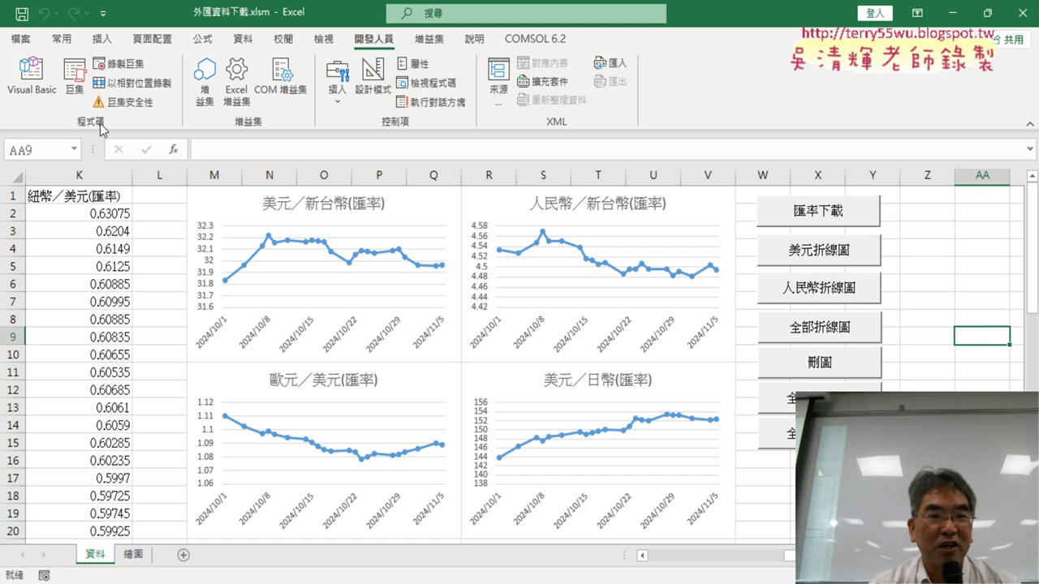
{"action": "left_click", "coordinate": [31, 75]}
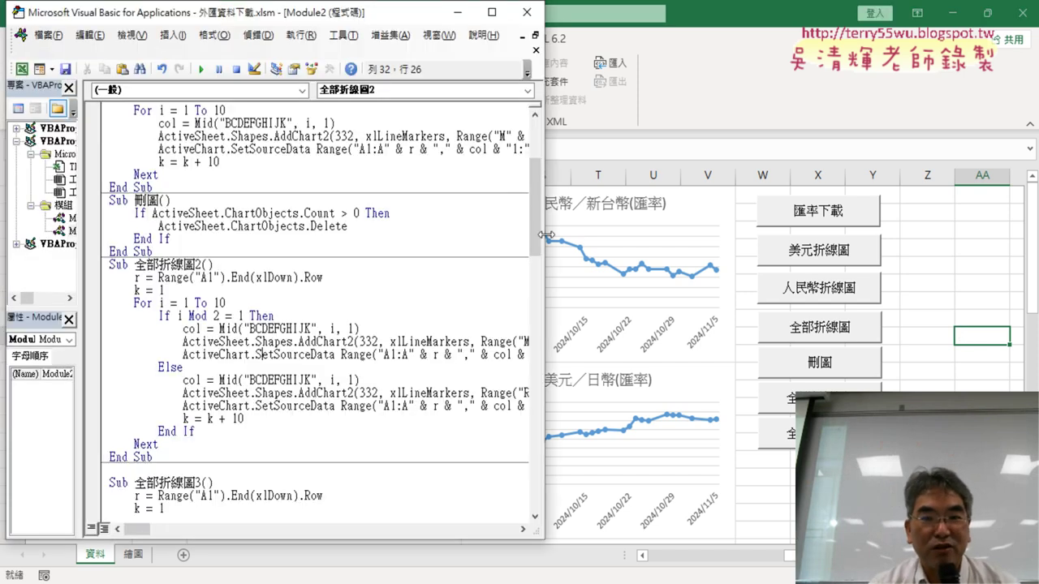
- Widen the code window and mark the If i Mod 2 = 1, Else and End If lines
{"action": "left_click_drag", "start_coordinate": [546, 235], "coordinate": [1026, 231]}
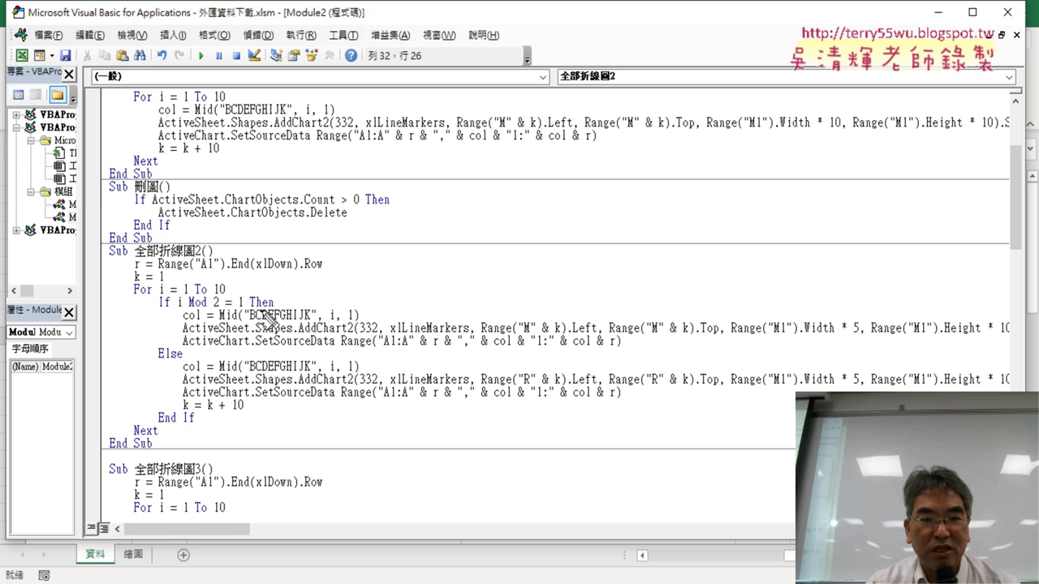
{"action": "mouse_move", "coordinate": [274, 308]}
{"action": "left_mouse_down"}
{"action": "mouse_move", "coordinate": [168, 309]}
{"action": "mouse_move", "coordinate": [158, 297]}
{"action": "mouse_move", "coordinate": [280, 297]}
{"action": "mouse_move", "coordinate": [274, 310]}
{"action": "left_mouse_up"}
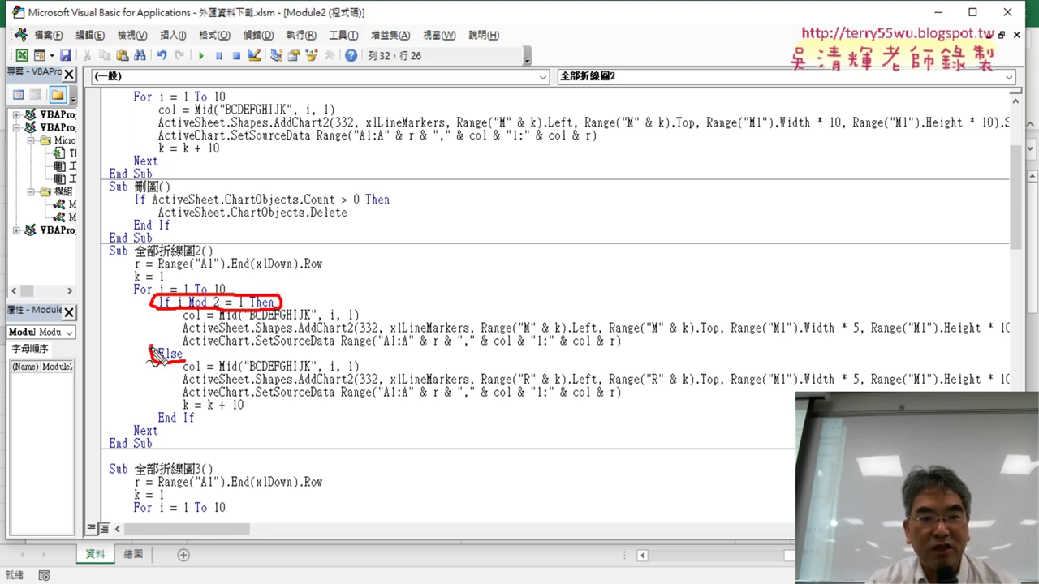
{"action": "left_click_drag", "start_coordinate": [151, 357], "coordinate": [188, 348]}
{"action": "mouse_move", "coordinate": [200, 432]}
{"action": "left_mouse_down"}
{"action": "mouse_move", "coordinate": [158, 426]}
{"action": "mouse_move", "coordinate": [205, 426]}
{"action": "left_mouse_up"}
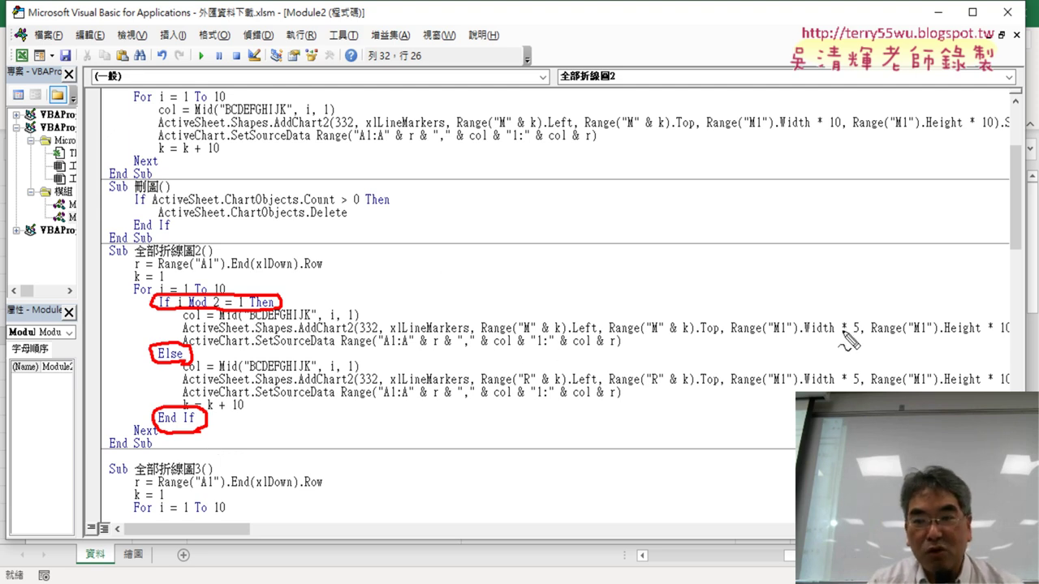
- Underline Width * 5, k = k + 10 and the R column references, then clear the annotations
{"action": "left_click_drag", "start_coordinate": [844, 333], "coordinate": [860, 333]}
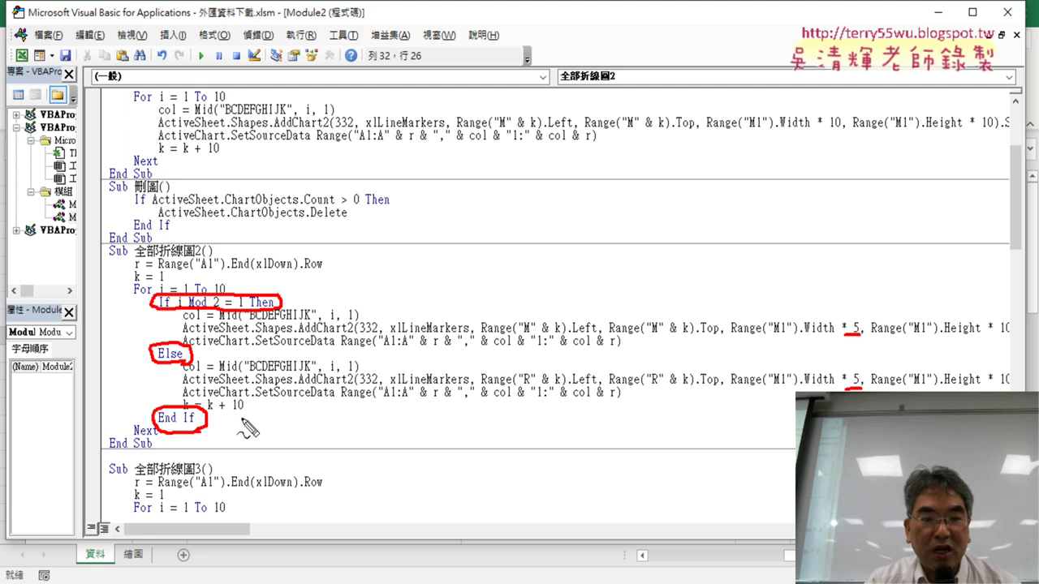
{"action": "left_click_drag", "start_coordinate": [235, 421], "coordinate": [227, 428]}
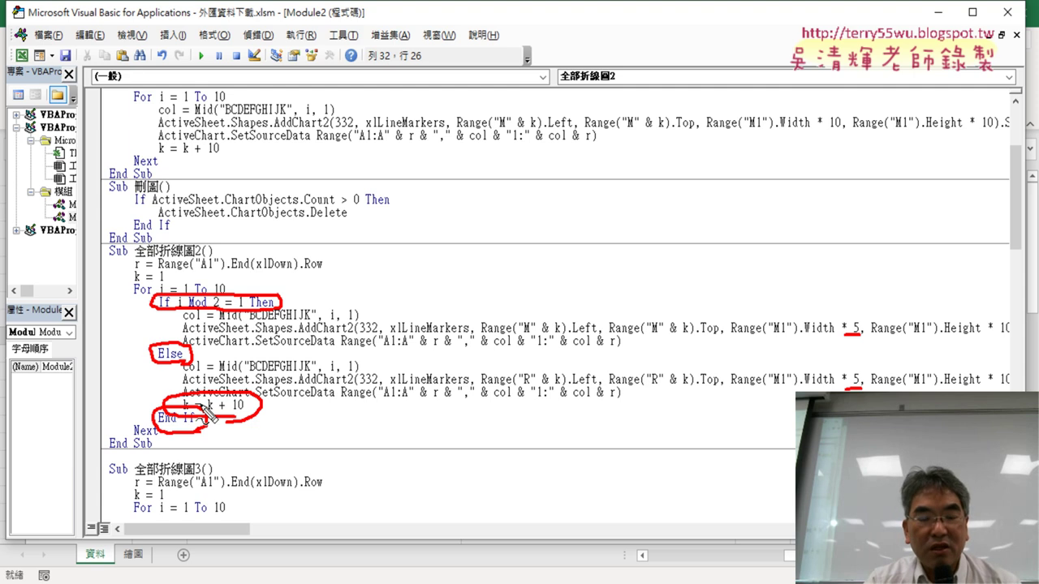
{"action": "left_click_drag", "start_coordinate": [648, 388], "coordinate": [664, 389]}
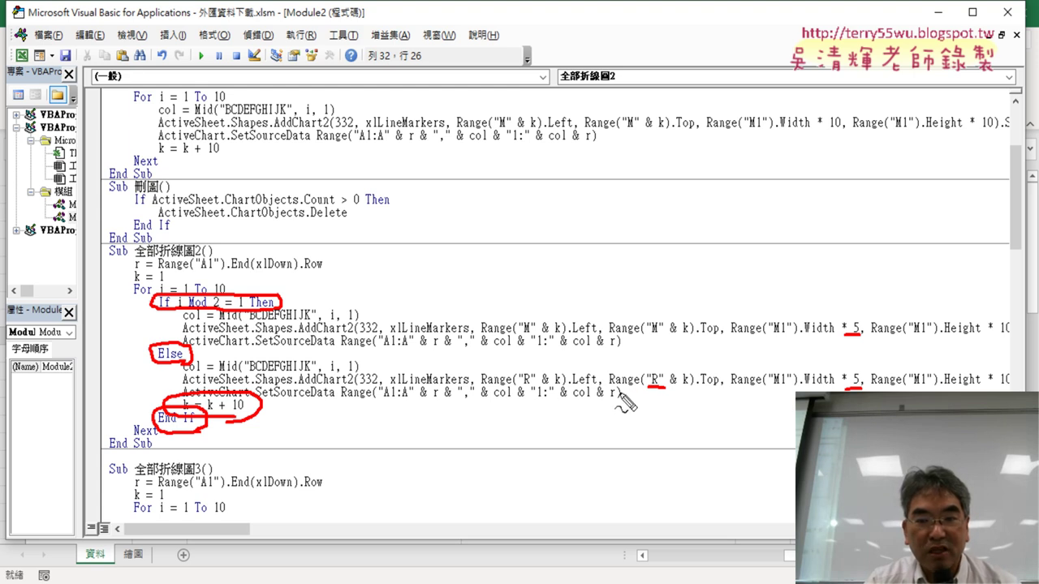
{"action": "mouse_move", "coordinate": [540, 389]}
{"action": "left_mouse_down"}
{"action": "mouse_move", "coordinate": [517, 390]}
{"action": "mouse_move", "coordinate": [596, 388]}
{"action": "left_mouse_up"}
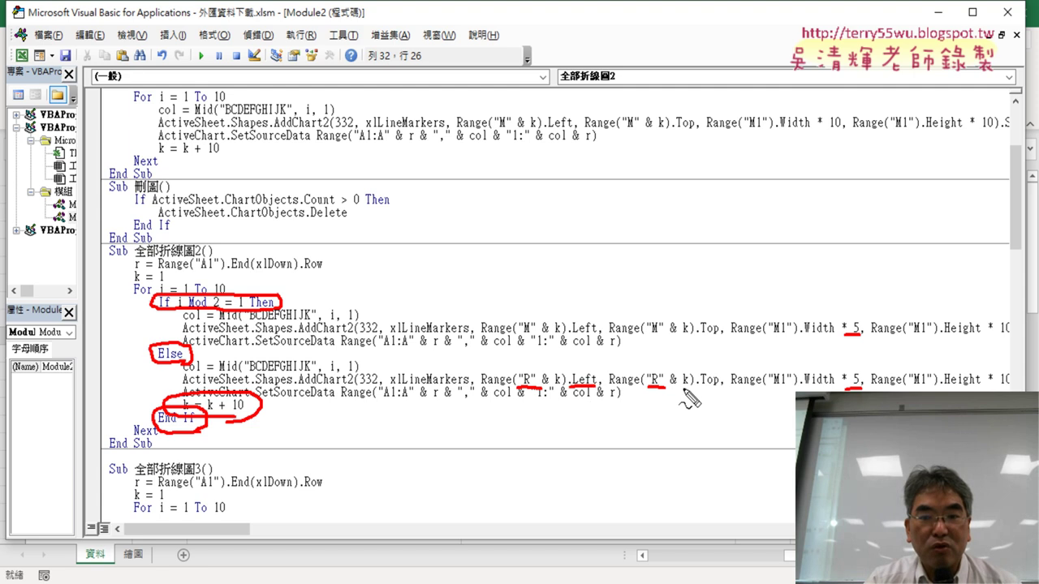
{"action": "left_click_drag", "start_coordinate": [694, 389], "coordinate": [726, 390]}
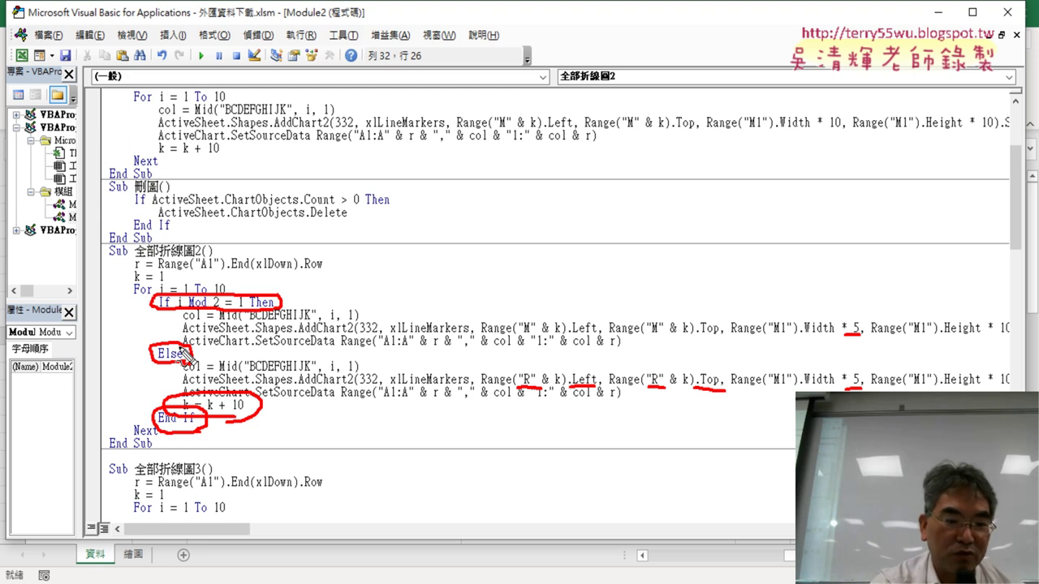
{"action": "key", "text": "Escape"}
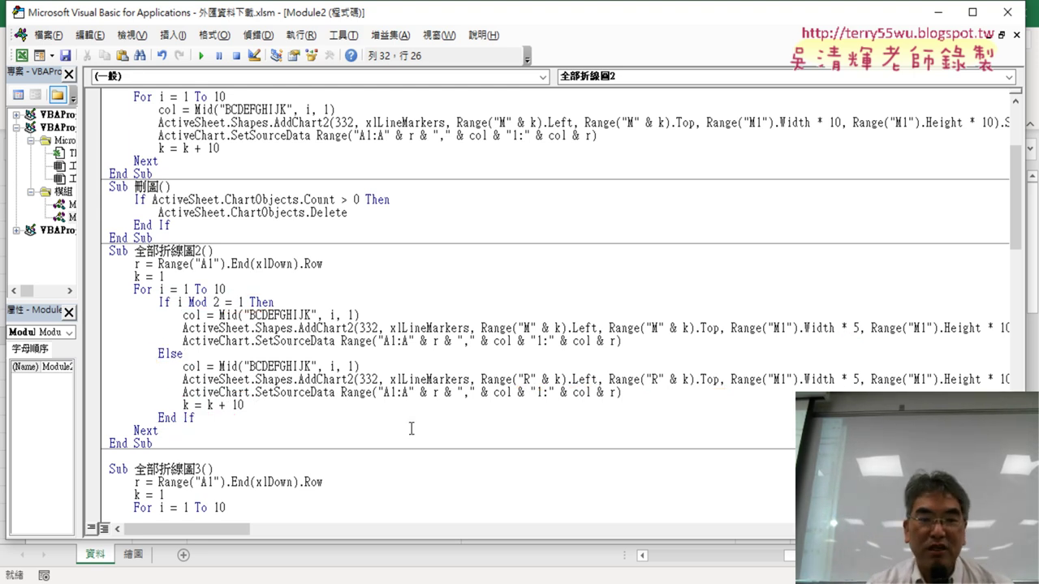
- Close the VBA editor and switch to the 繪圖 sheet
{"action": "scroll", "coordinate": [416, 420], "scroll_direction": "down", "scroll_amount": 3}
{"action": "scroll", "coordinate": [416, 419], "scroll_direction": "down", "scroll_amount": 1}
{"action": "scroll", "coordinate": [416, 419], "scroll_direction": "down", "scroll_amount": 3}
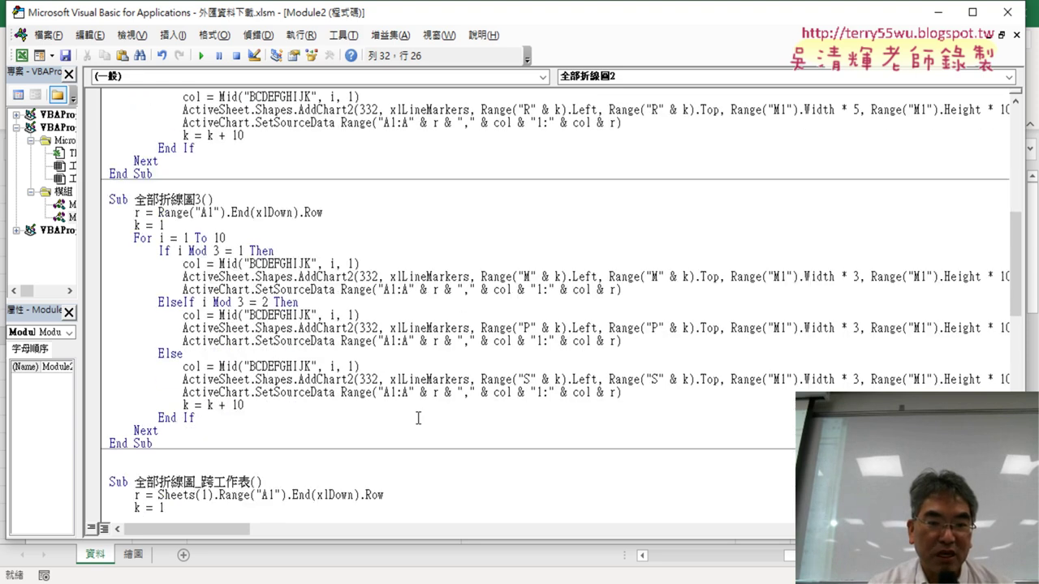
{"action": "scroll", "coordinate": [416, 420], "scroll_direction": "down", "scroll_amount": 2}
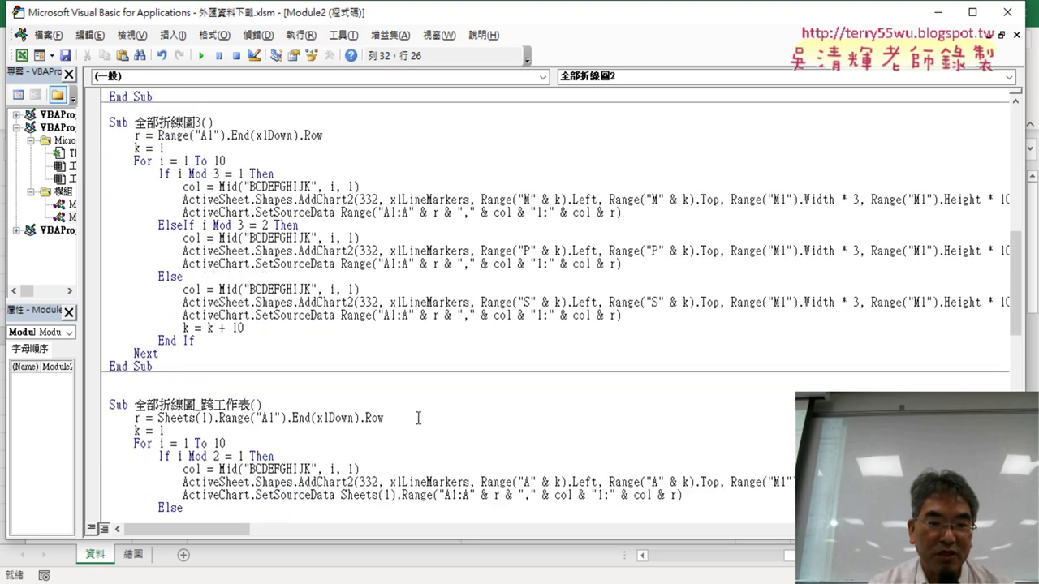
{"action": "left_click", "coordinate": [1007, 12]}
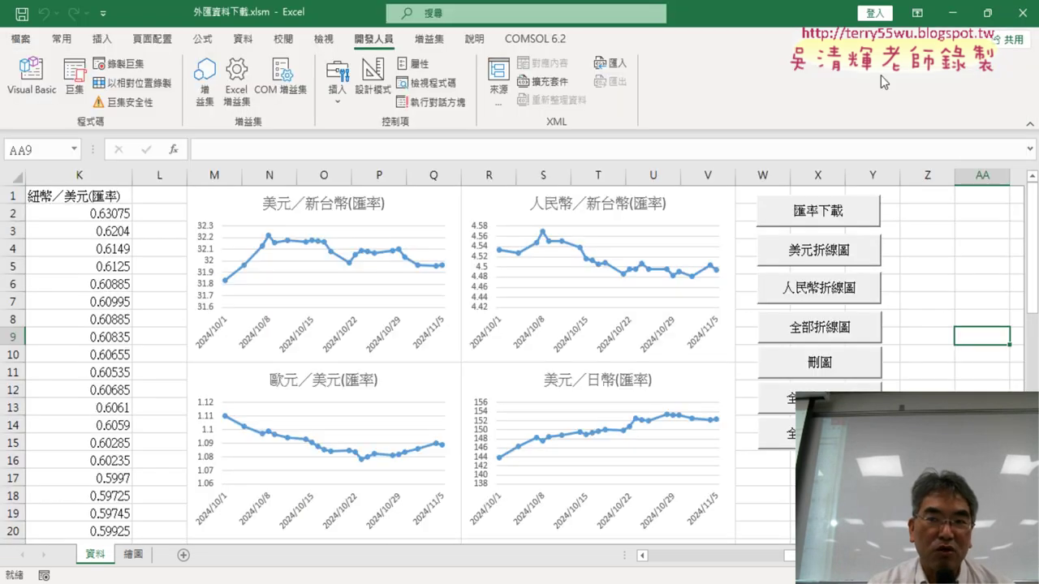
{"action": "left_click", "coordinate": [132, 555]}
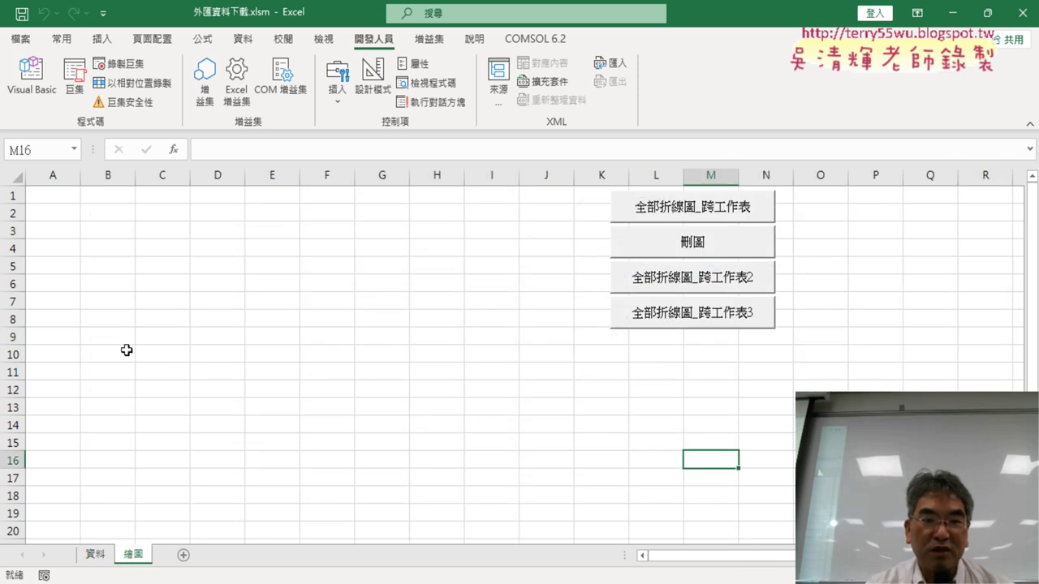
{"action": "left_click", "coordinate": [98, 554]}
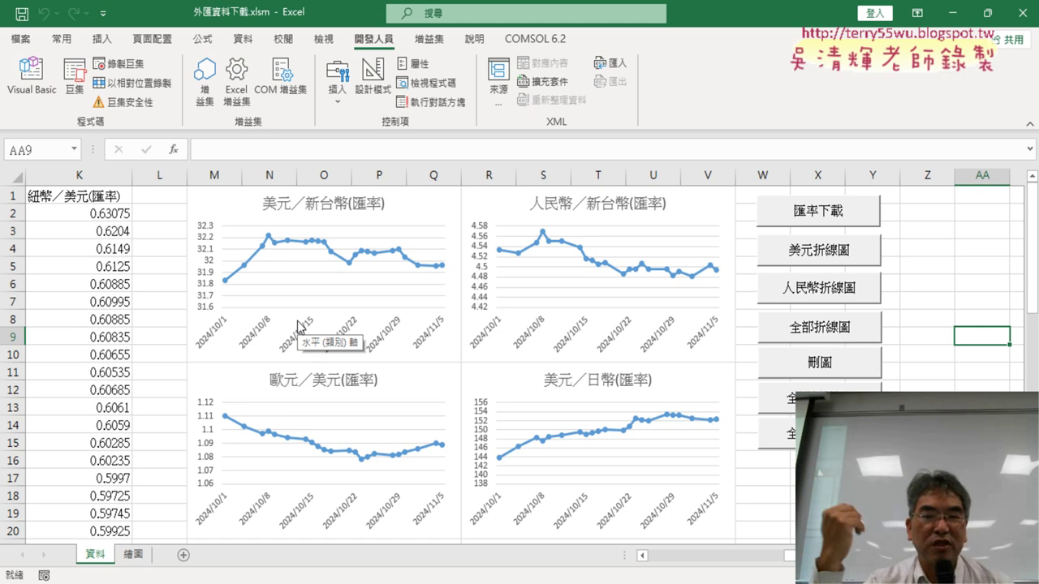
{"action": "left_click", "coordinate": [131, 555]}
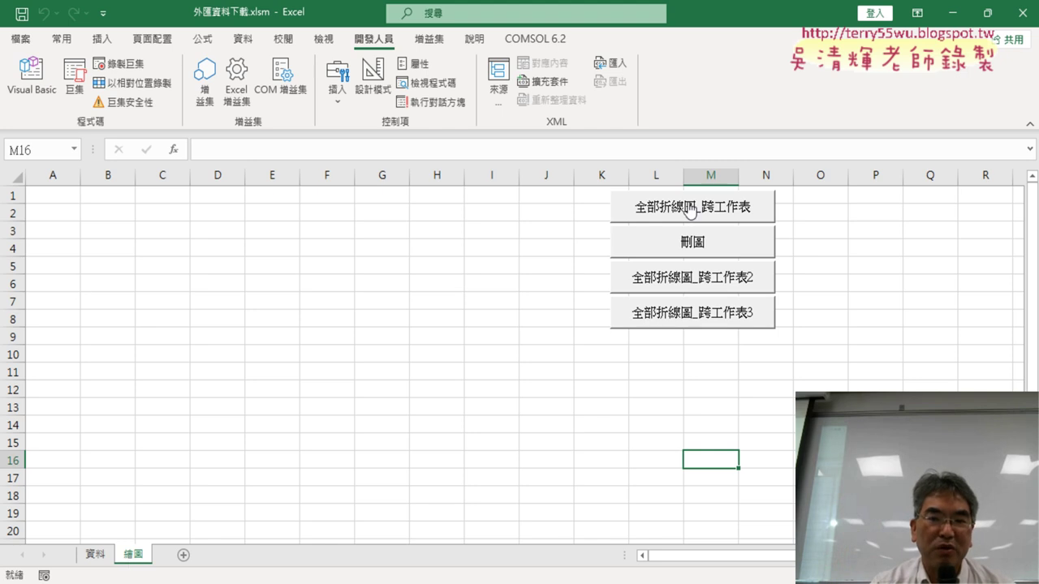
- Test the 全部折線圖_跨工作表, 跨工作表2 and 跨工作表3 chart macros, deleting charts between runs
{"action": "left_click", "coordinate": [690, 208]}
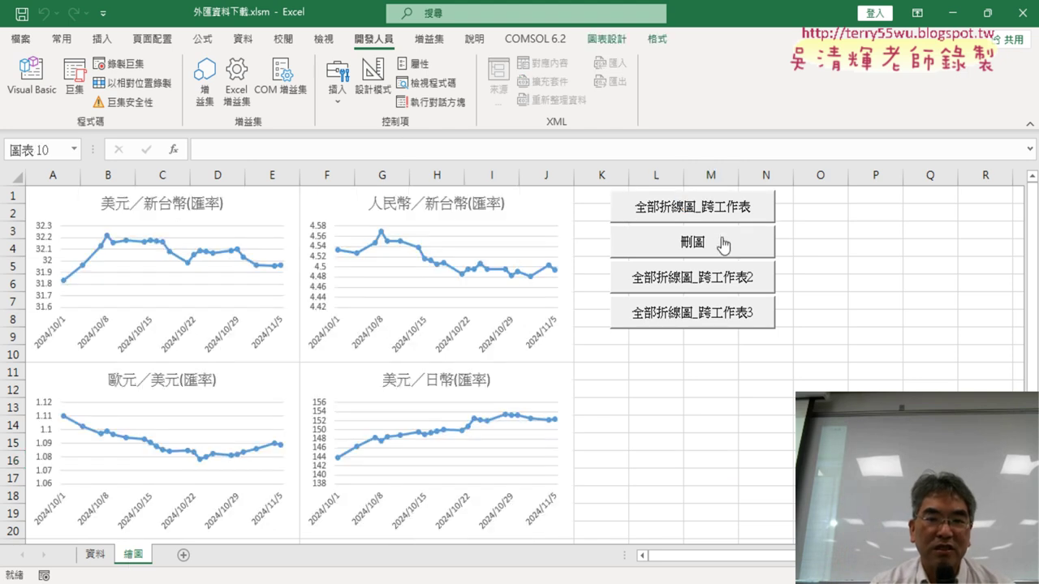
{"action": "left_click", "coordinate": [722, 243]}
{"action": "left_click", "coordinate": [718, 279]}
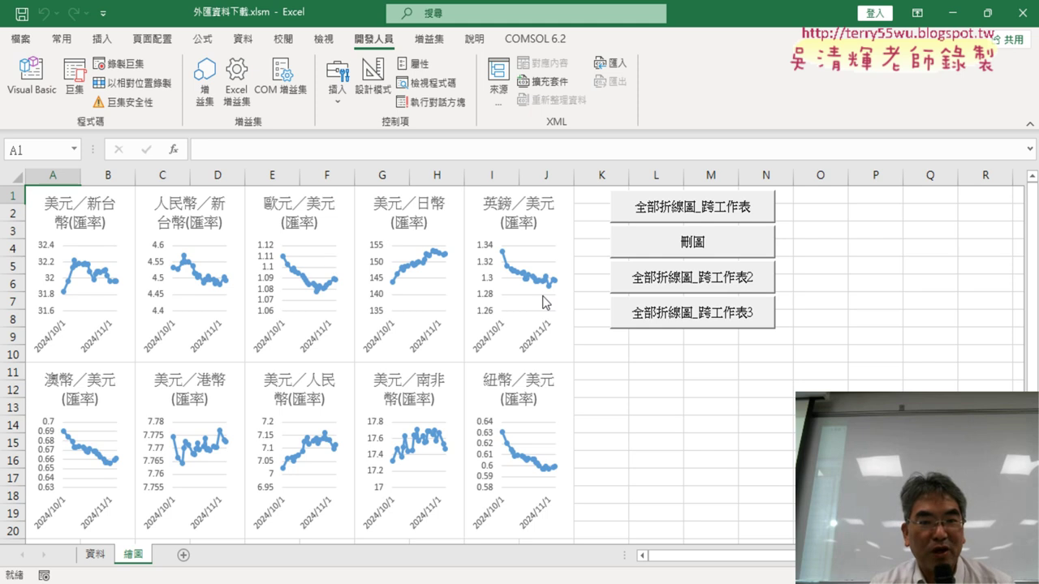
{"action": "left_click", "coordinate": [728, 261]}
{"action": "left_click", "coordinate": [726, 315]}
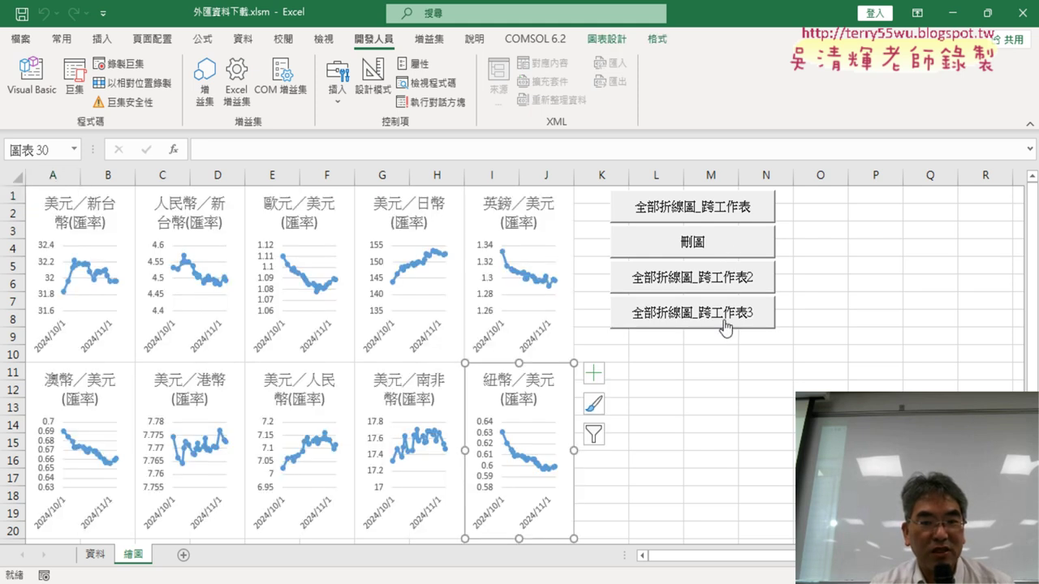
- Delete the charts and redraw all ten with the 全部折線圖_跨工作表2 button
{"action": "left_click", "coordinate": [717, 248]}
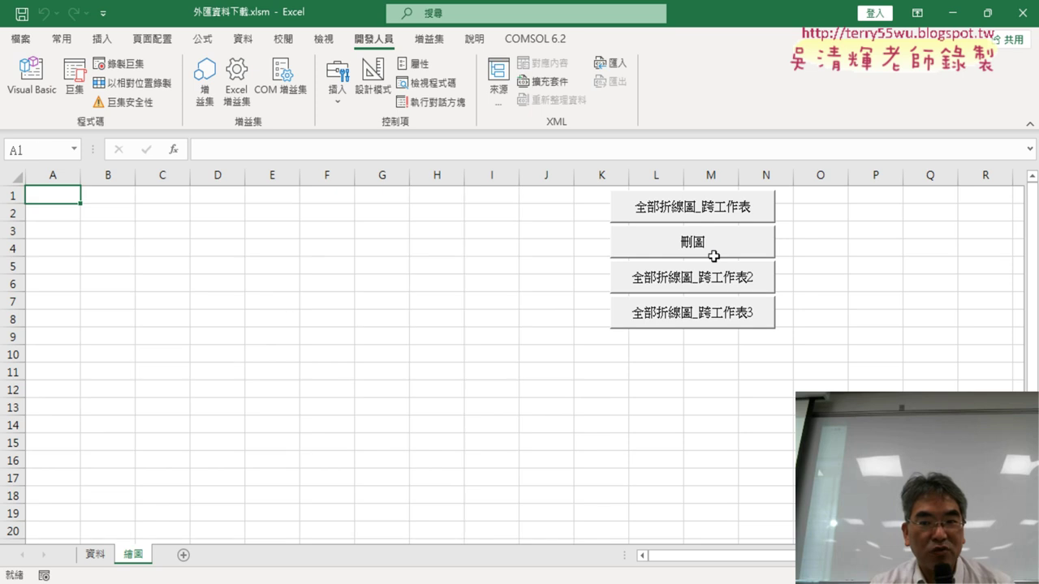
{"action": "left_click", "coordinate": [711, 278]}
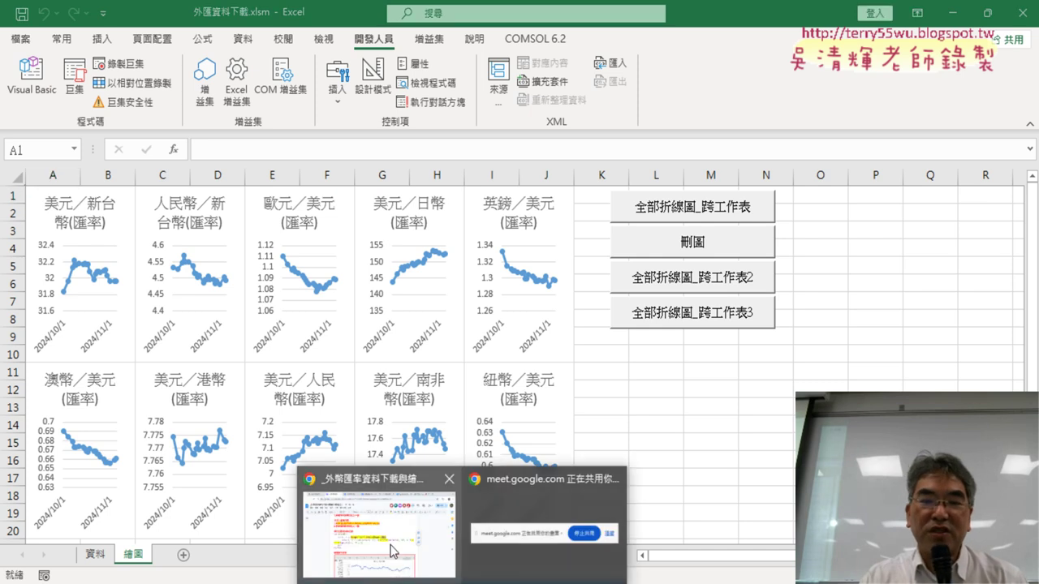
- Return to the Google Drive tab and enter the 04_數學與統計函數 folder
{"action": "left_click", "coordinate": [393, 544]}
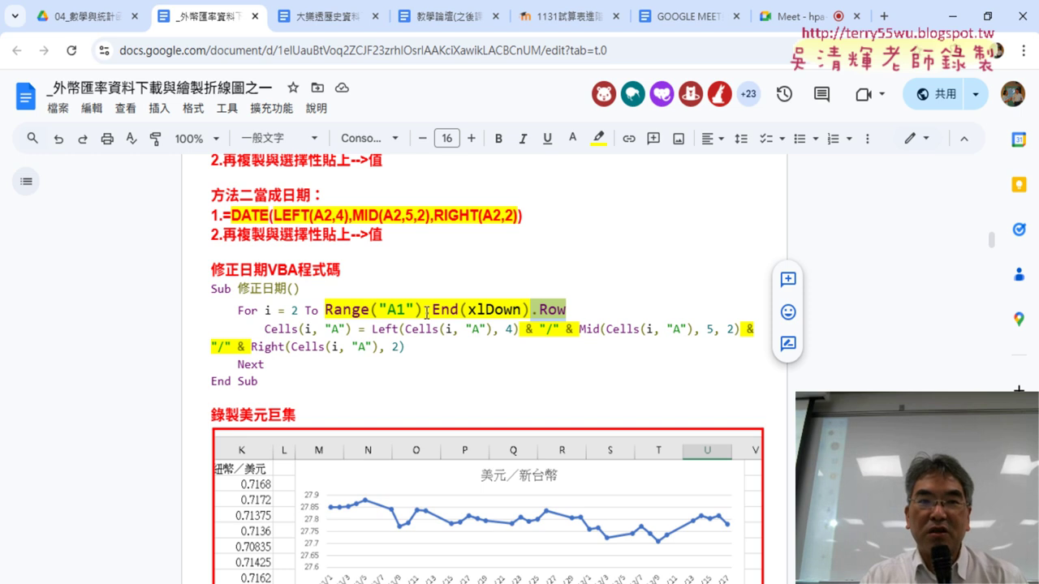
{"action": "left_click", "coordinate": [85, 16]}
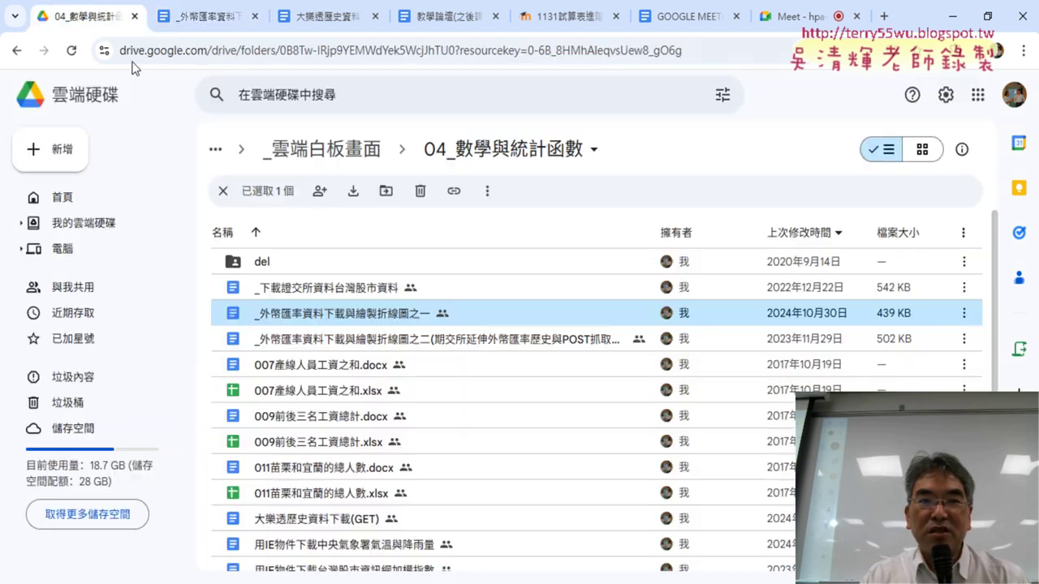
{"action": "left_click", "coordinate": [337, 163]}
{"action": "left_click", "coordinate": [554, 157]}
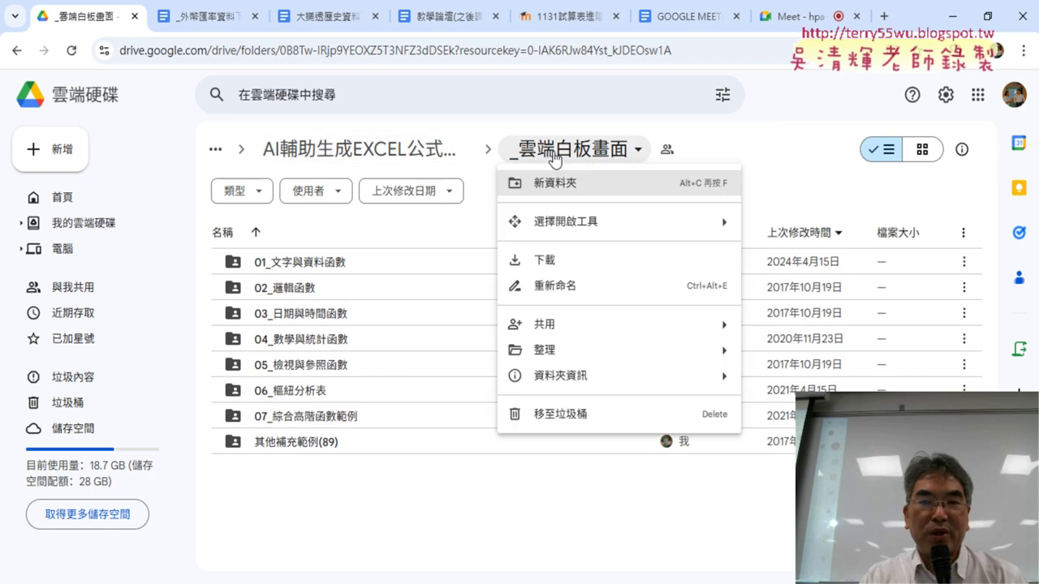
{"action": "left_click", "coordinate": [308, 343]}
{"action": "double_click", "coordinate": [308, 343]}
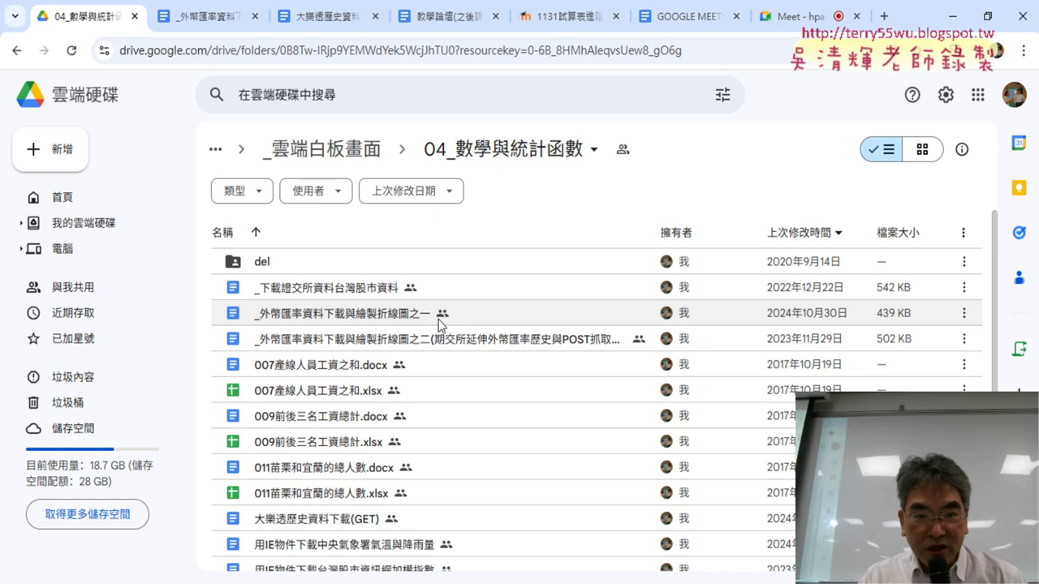
- Scroll down the folder and open the 樂透彩程式碼 document
{"action": "left_click", "coordinate": [468, 314]}
{"action": "scroll", "coordinate": [476, 311], "scroll_direction": "down", "scroll_amount": 2}
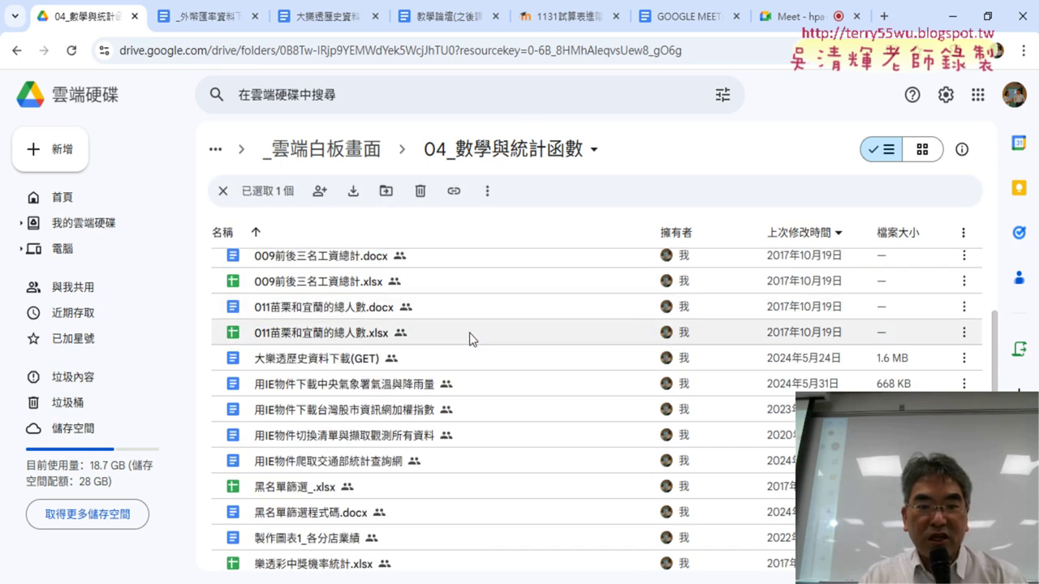
{"action": "scroll", "coordinate": [467, 361], "scroll_direction": "down", "scroll_amount": 1}
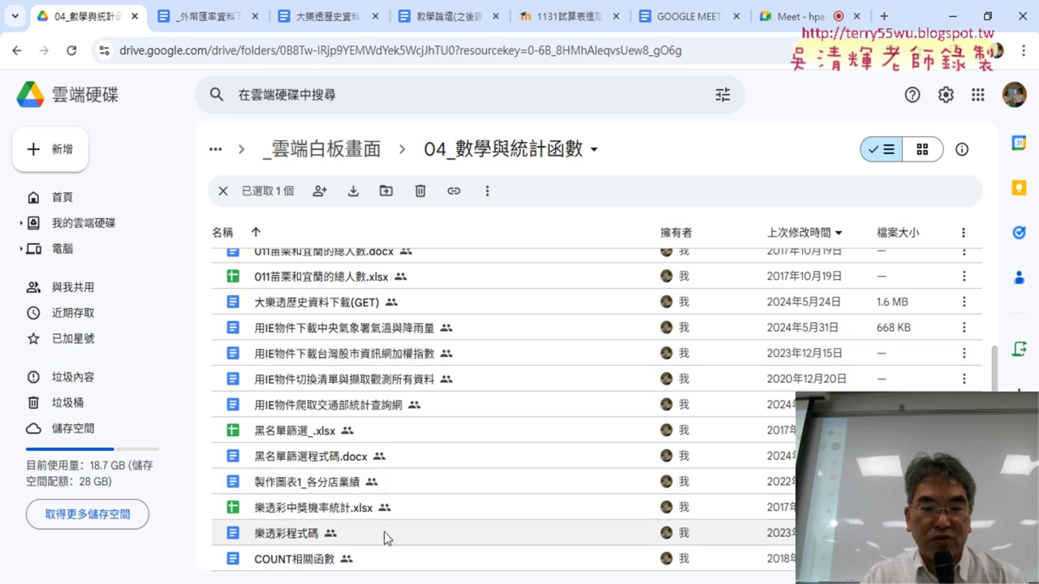
{"action": "left_click", "coordinate": [346, 539]}
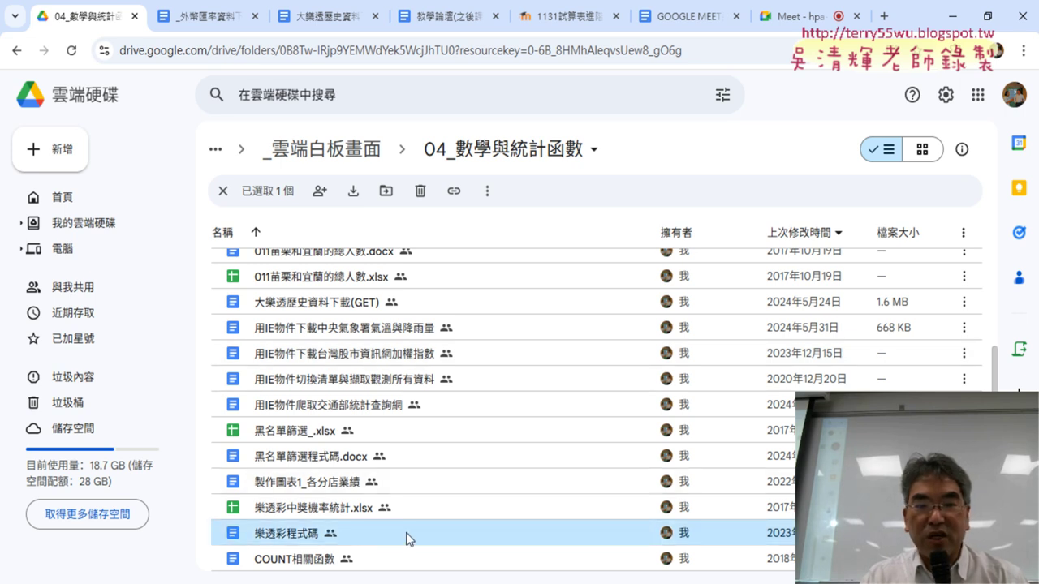
{"action": "double_click", "coordinate": [291, 540]}
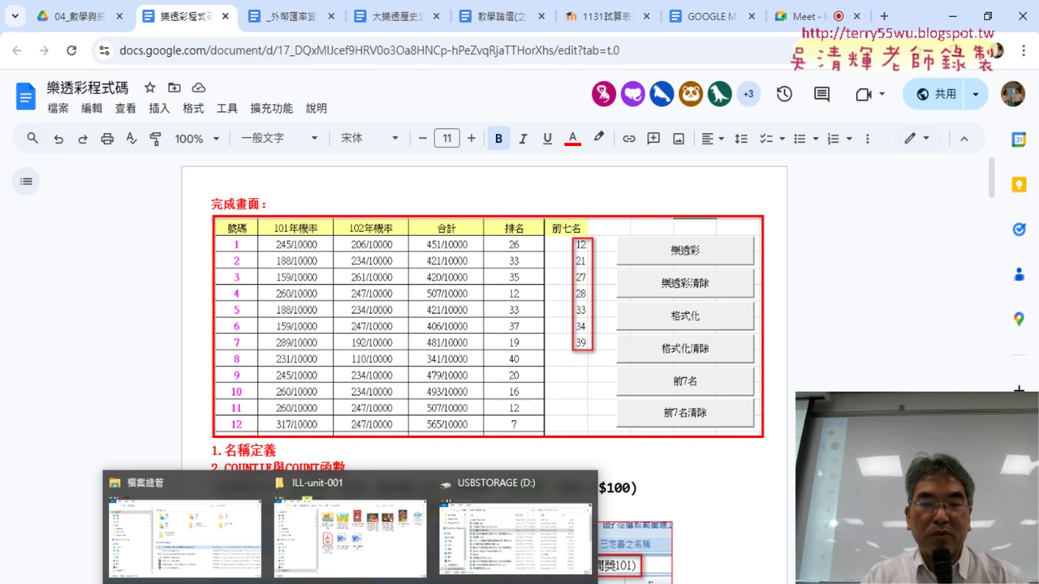
- Browse by name to the 04數學函數 folder and open 範例_COUNTIF樂透彩中獎機率統計.xlsx
{"action": "left_click", "coordinate": [496, 549]}
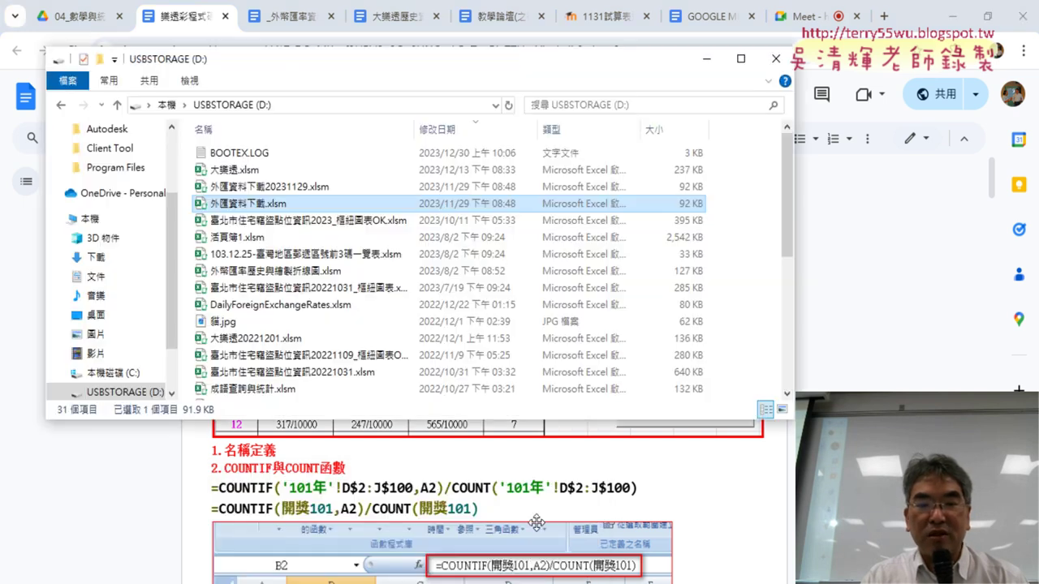
{"action": "left_click", "coordinate": [322, 117]}
{"action": "double_click", "coordinate": [298, 158]}
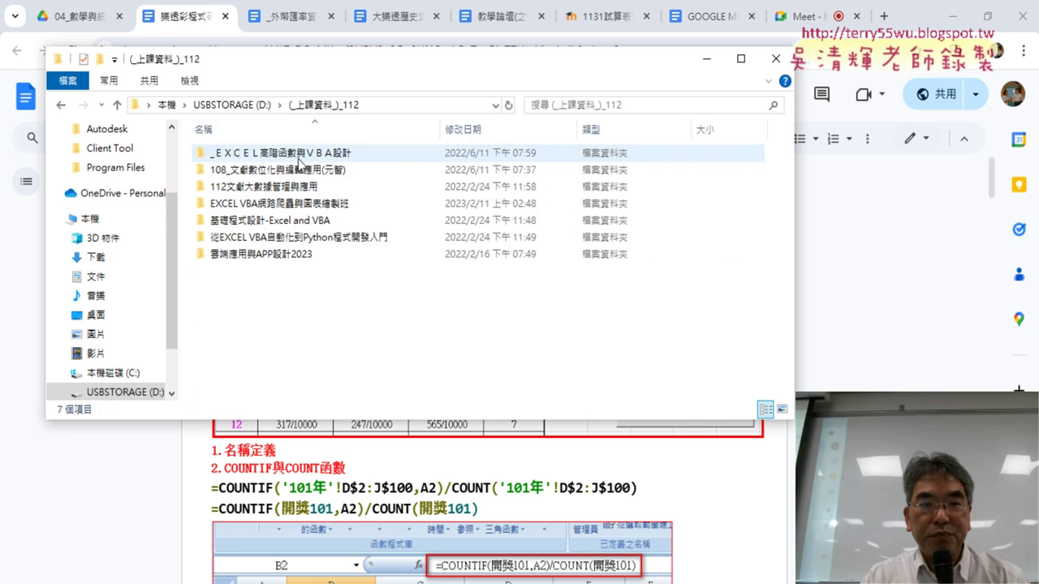
{"action": "double_click", "coordinate": [298, 221]}
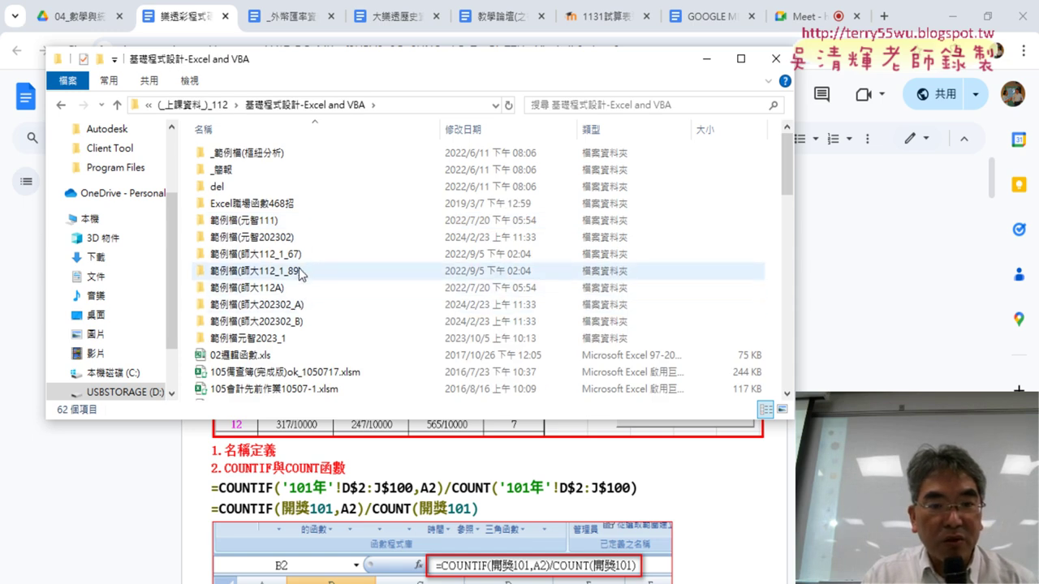
{"action": "double_click", "coordinate": [299, 322]}
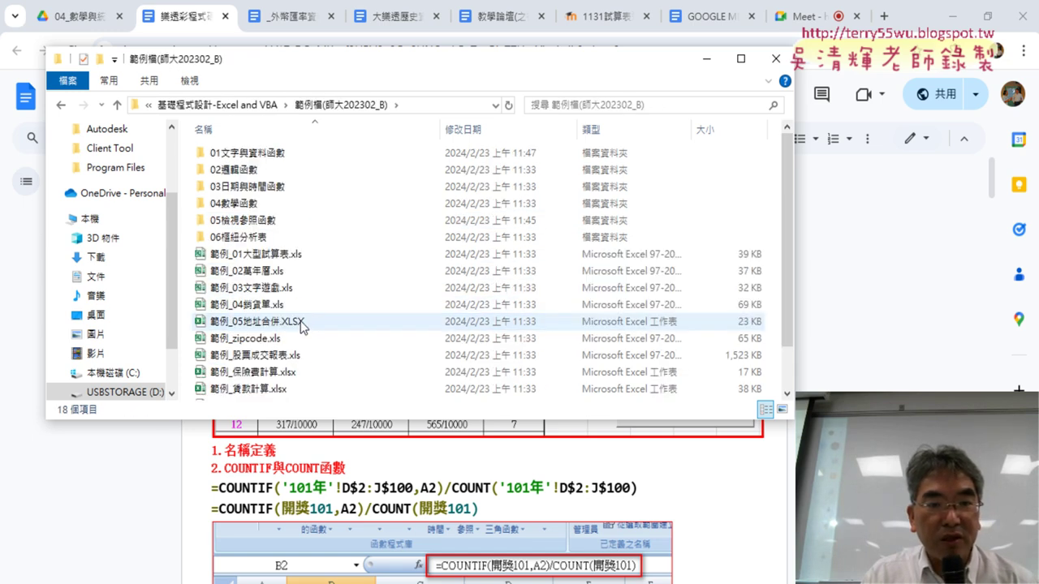
{"action": "left_click", "coordinate": [270, 210]}
{"action": "double_click", "coordinate": [270, 209]}
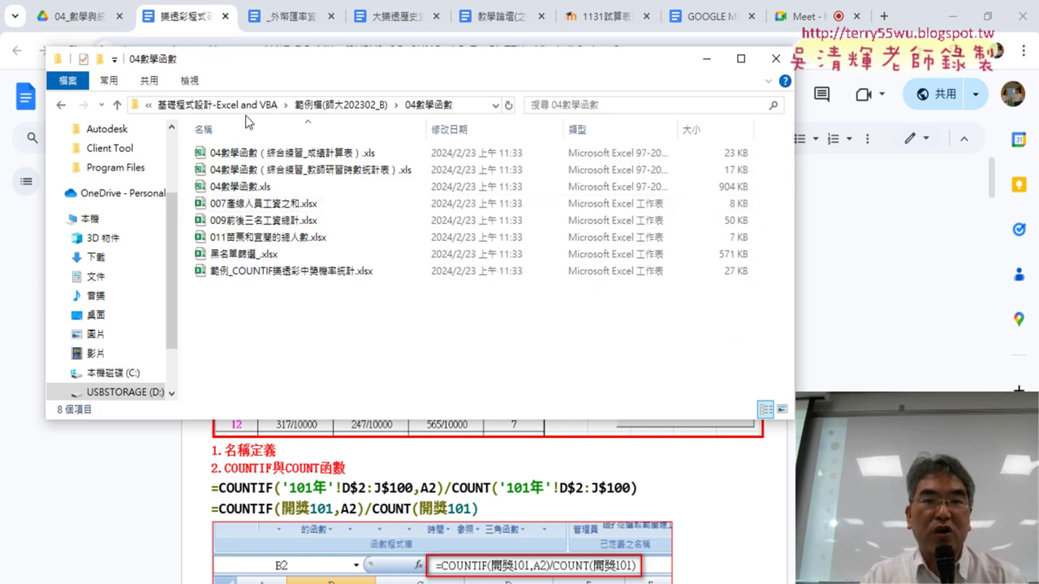
{"action": "left_click", "coordinate": [328, 106]}
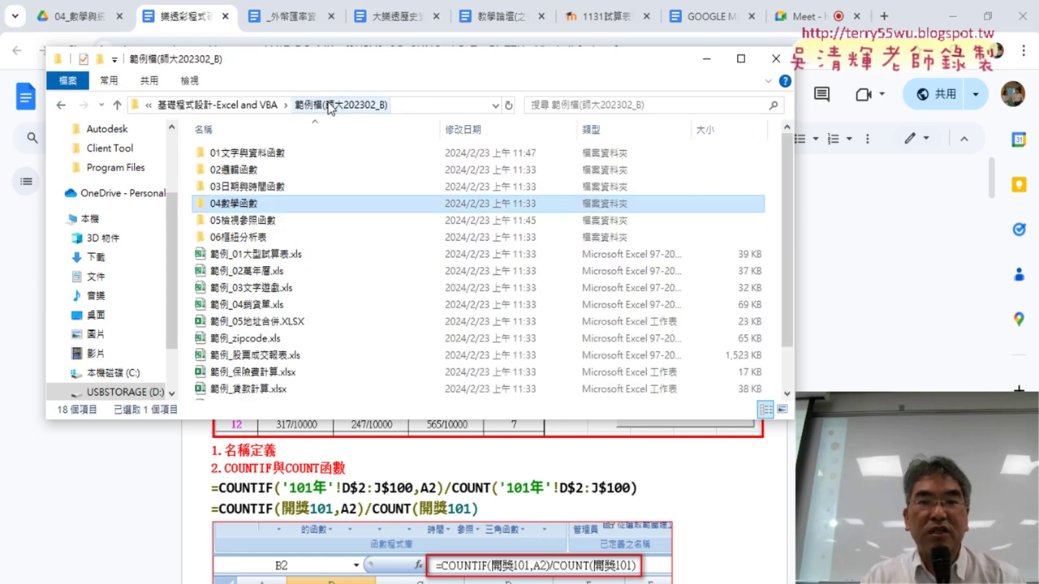
{"action": "double_click", "coordinate": [305, 207]}
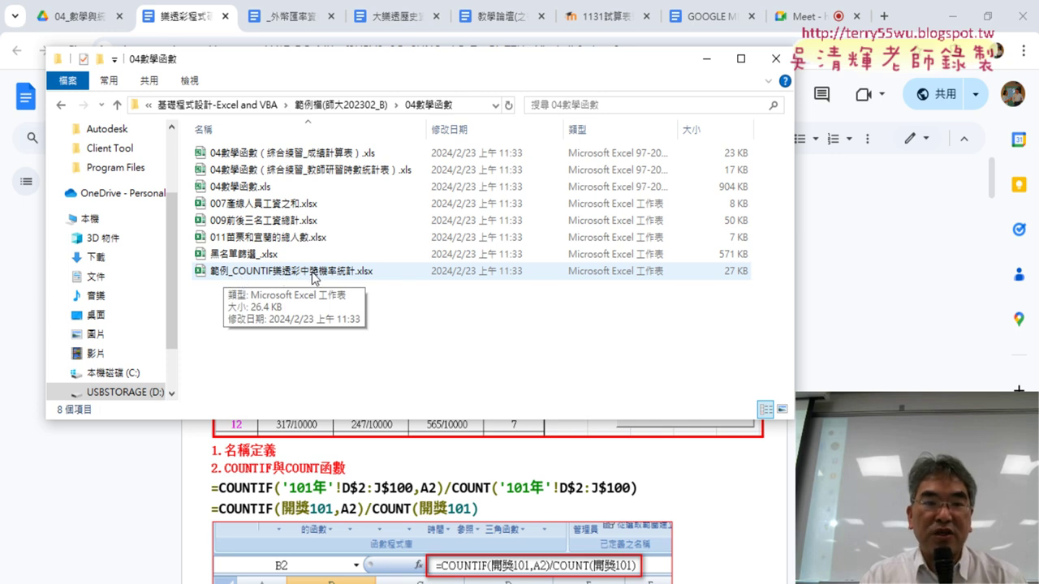
{"action": "double_click", "coordinate": [347, 277]}
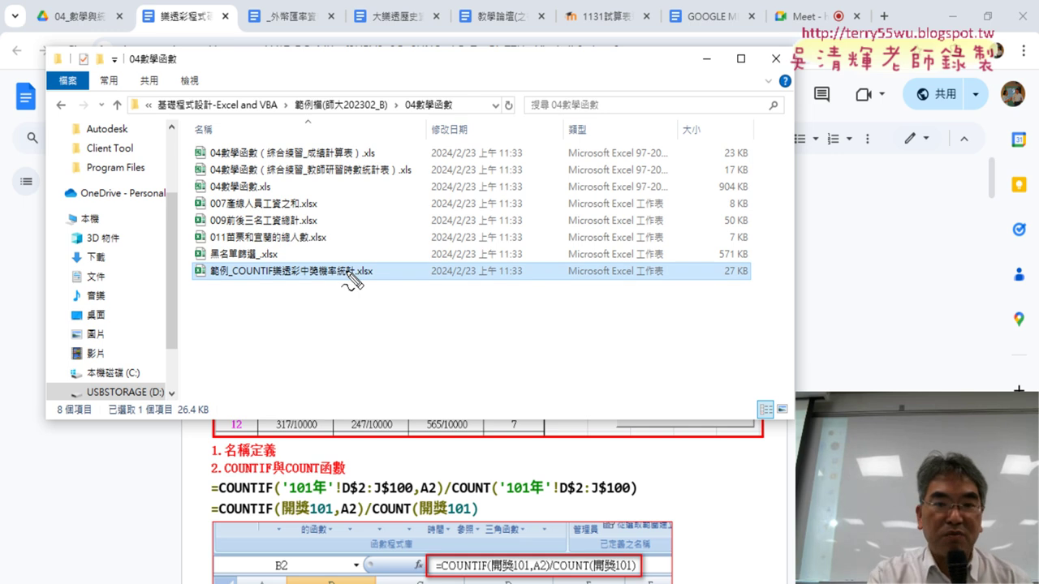
- Highlight the COUNTIF workbook and its folder with red annotations, then clear them
{"action": "mouse_move", "coordinate": [371, 289]}
{"action": "left_mouse_down"}
{"action": "mouse_move", "coordinate": [178, 283]}
{"action": "mouse_move", "coordinate": [387, 286]}
{"action": "left_mouse_up"}
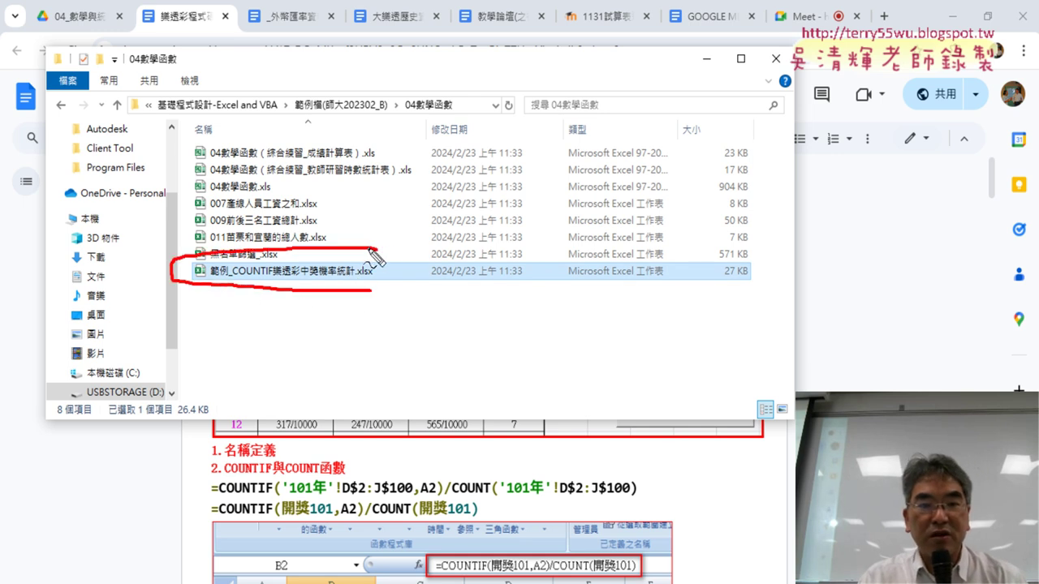
{"action": "mouse_move", "coordinate": [475, 104]}
{"action": "left_mouse_down"}
{"action": "mouse_move", "coordinate": [481, 94]}
{"action": "mouse_move", "coordinate": [348, 245]}
{"action": "mouse_move", "coordinate": [403, 213]}
{"action": "left_mouse_up"}
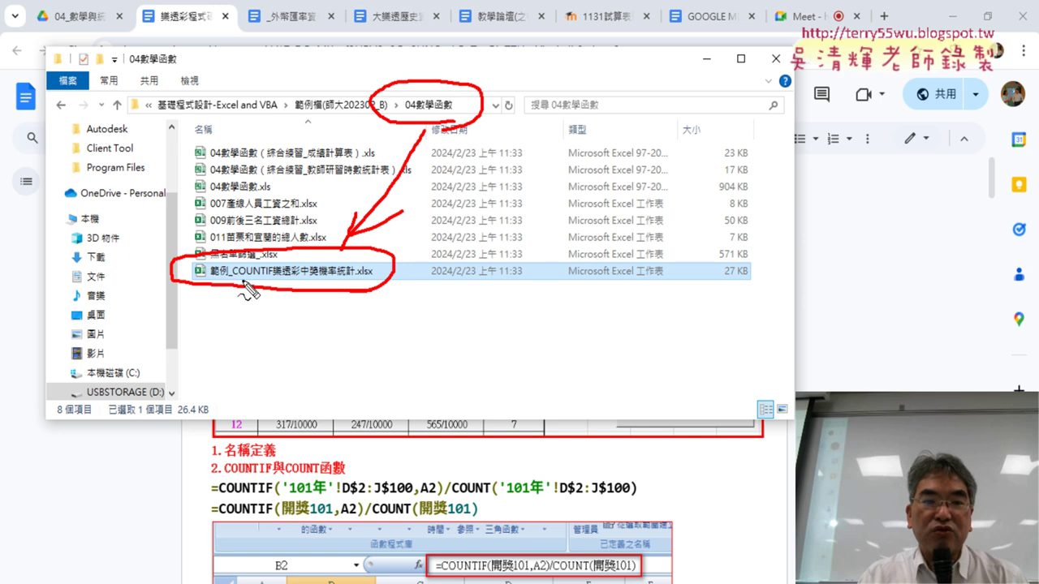
{"action": "left_click_drag", "start_coordinate": [235, 279], "coordinate": [275, 281]}
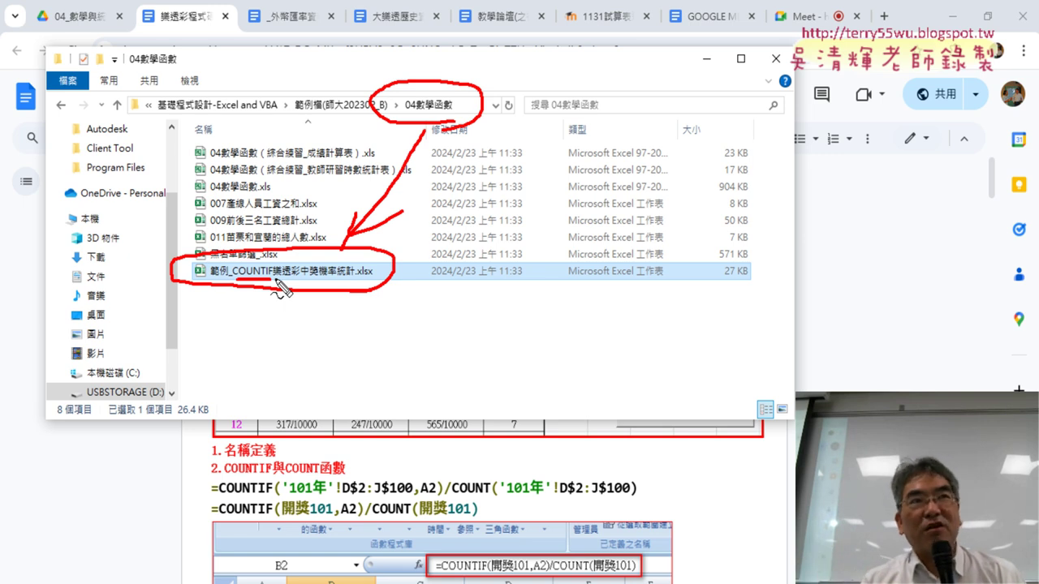
{"action": "key", "text": "Escape"}
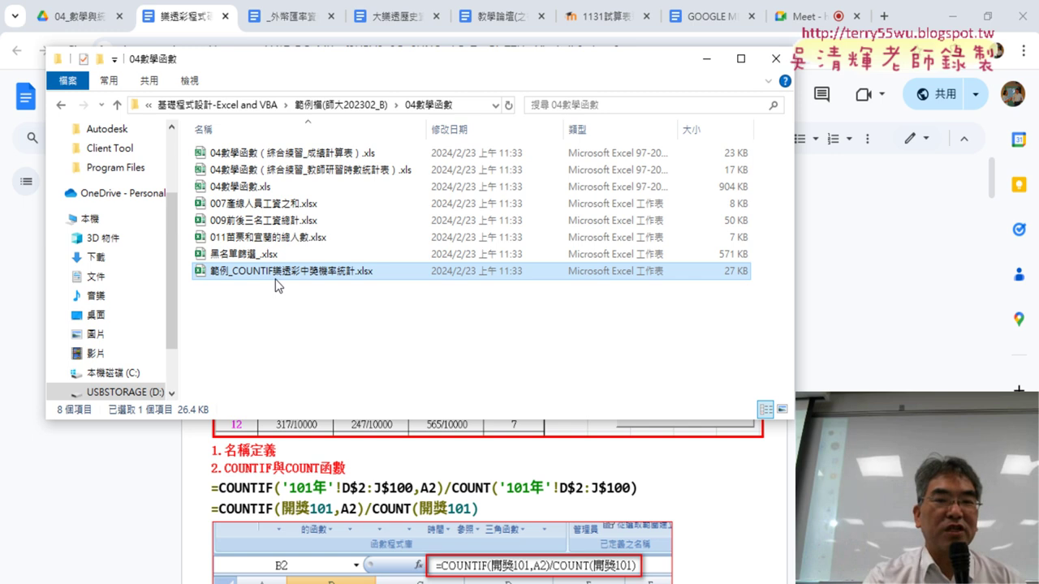
- Bring the COUNTIF lottery workbook forward and show its 102年 sheet
{"action": "left_click", "coordinate": [511, 580]}
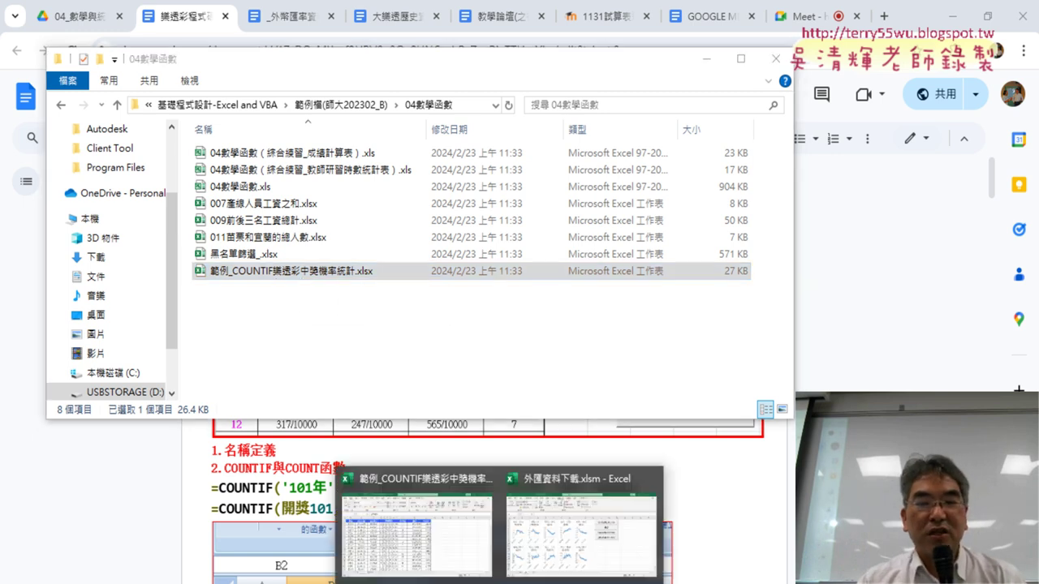
{"action": "left_click", "coordinate": [397, 550]}
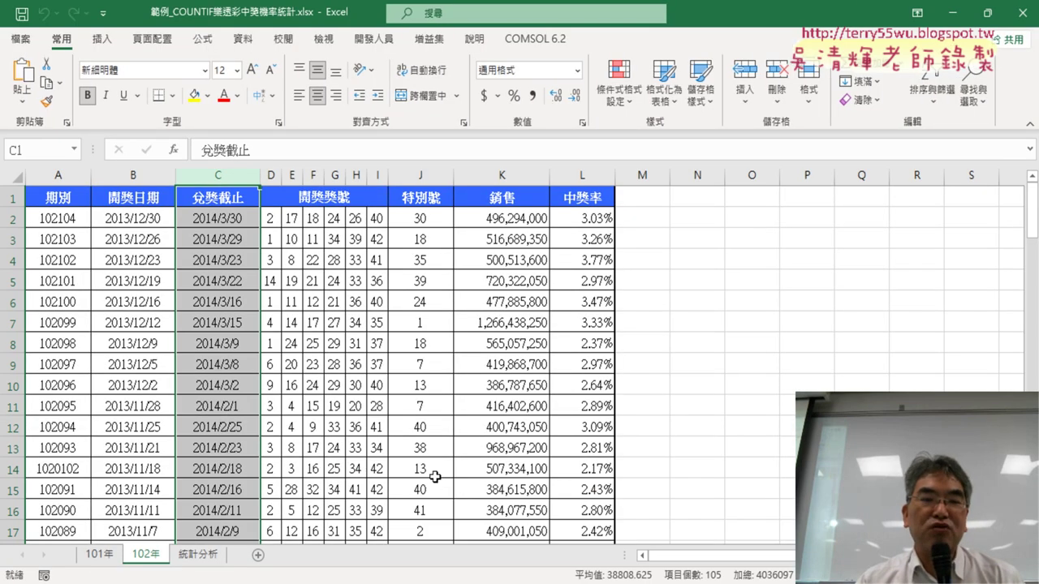
{"action": "left_click", "coordinate": [101, 556]}
{"action": "left_click", "coordinate": [140, 558]}
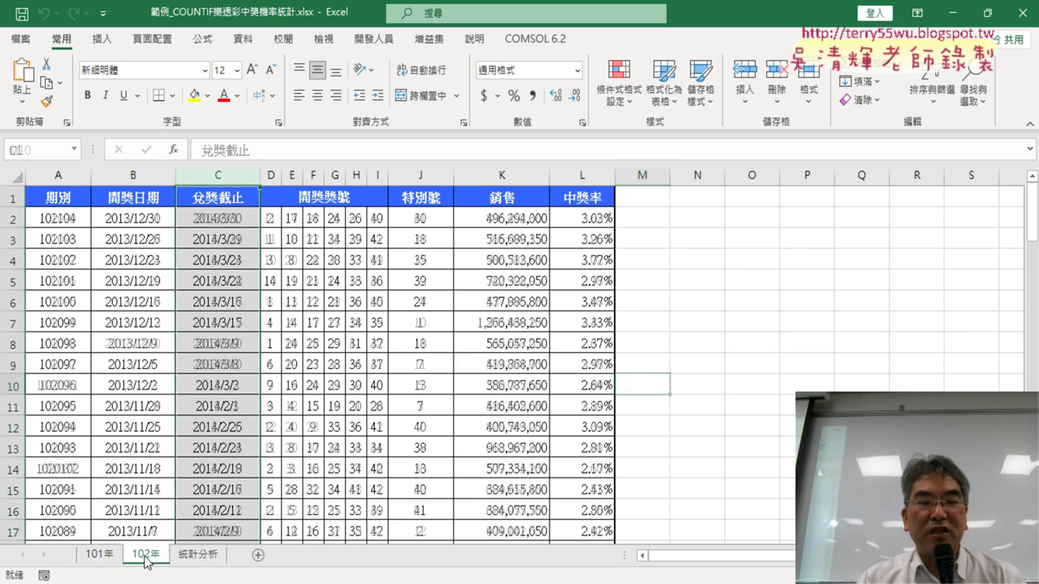
{"action": "left_click", "coordinate": [99, 560]}
{"action": "left_click", "coordinate": [145, 555]}
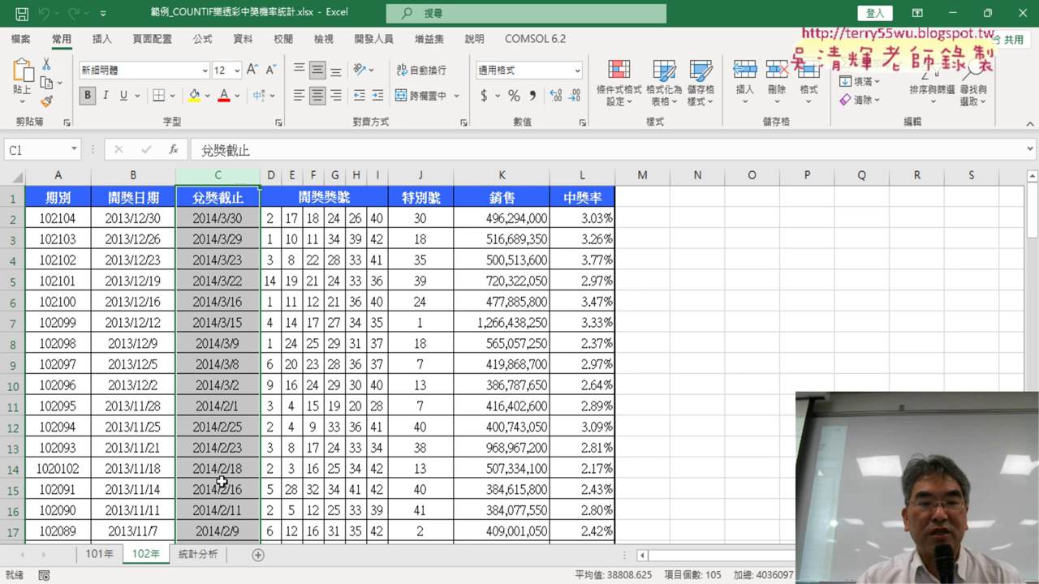
- Review the first draw's numbers D2:I2 and special number J2, then select D2:I2 on 101年
{"action": "left_click_drag", "start_coordinate": [271, 175], "coordinate": [447, 178]}
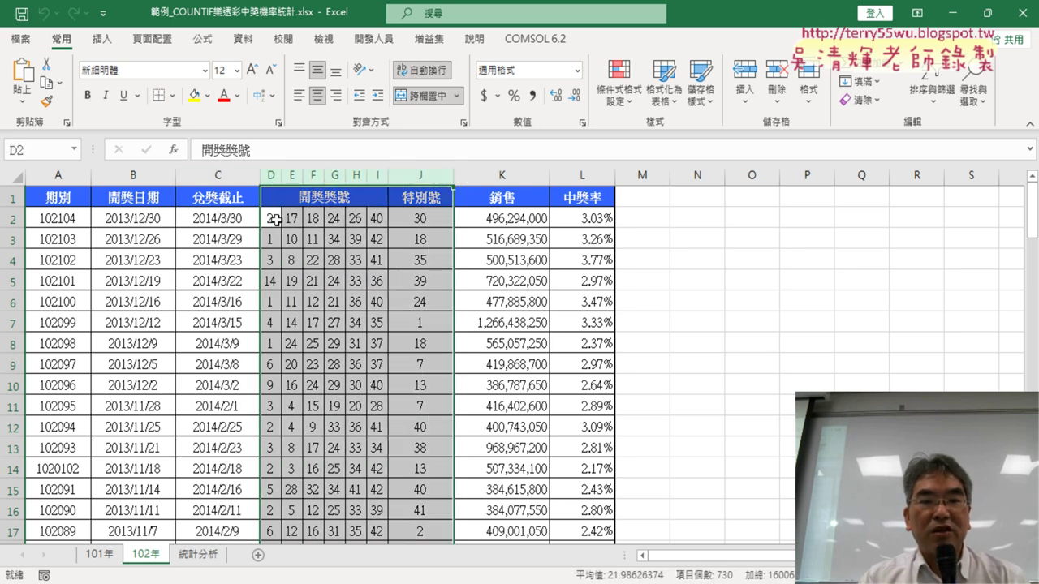
{"action": "left_click_drag", "start_coordinate": [273, 220], "coordinate": [379, 218]}
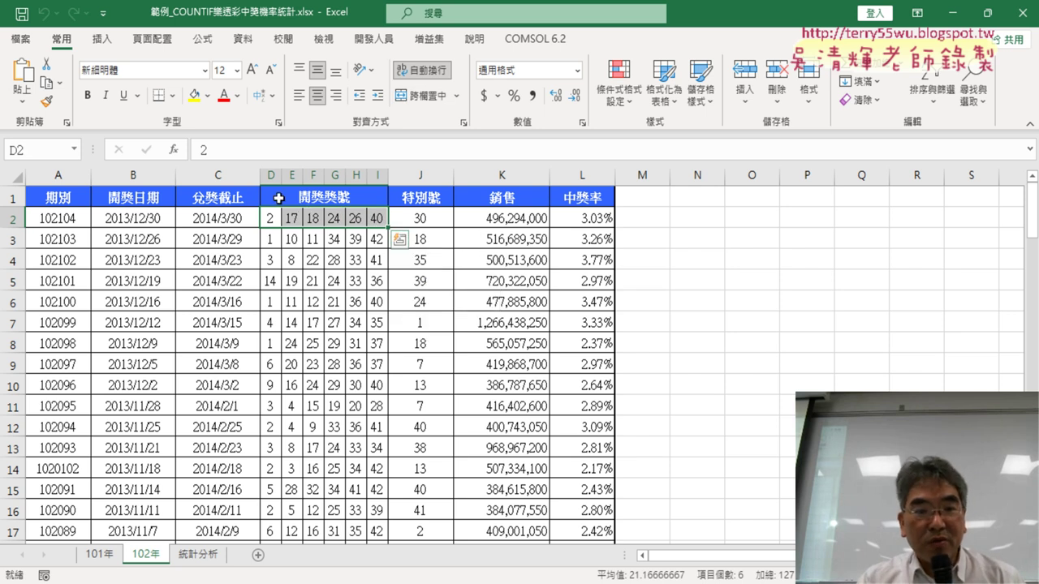
{"action": "left_click_drag", "start_coordinate": [271, 219], "coordinate": [310, 219]}
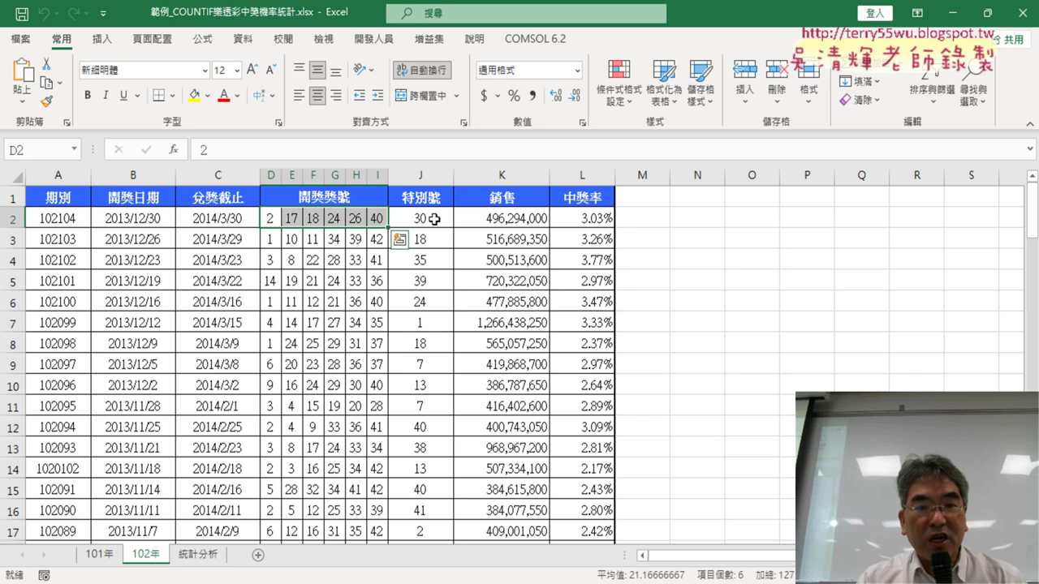
{"action": "left_click", "coordinate": [430, 218]}
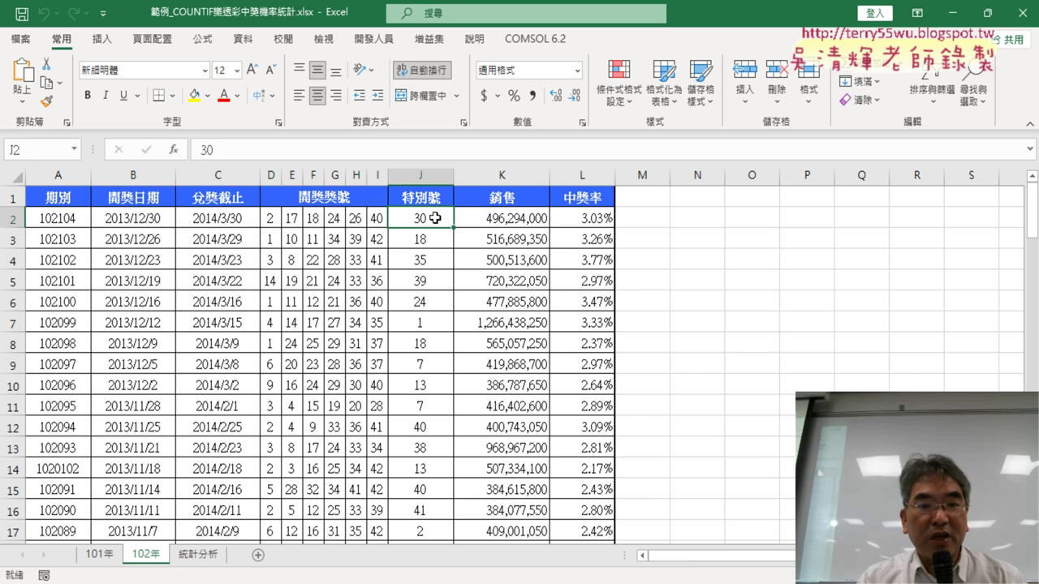
{"action": "left_click", "coordinate": [73, 219]}
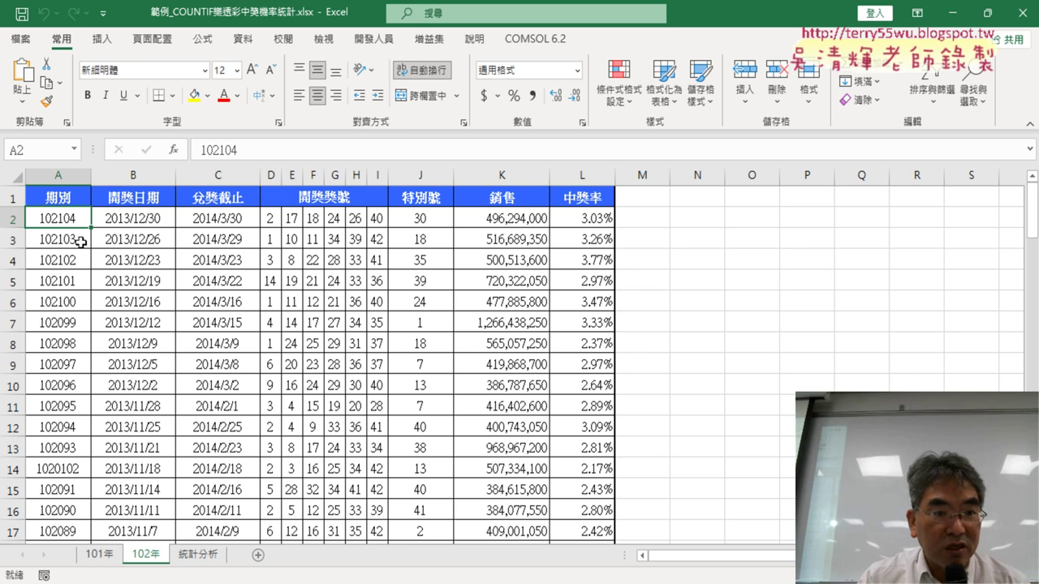
{"action": "left_click", "coordinate": [73, 202]}
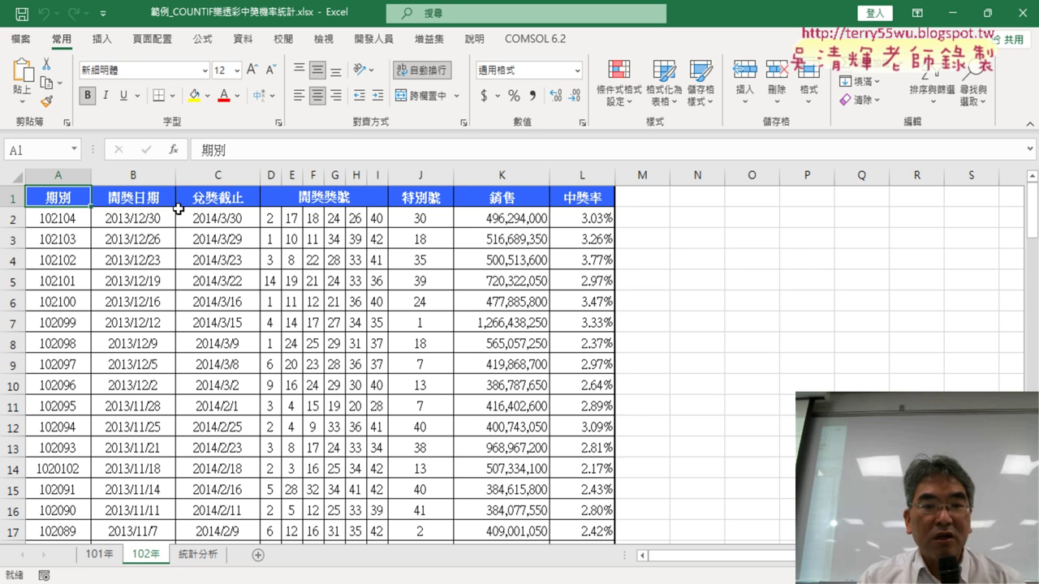
{"action": "left_click", "coordinate": [139, 224]}
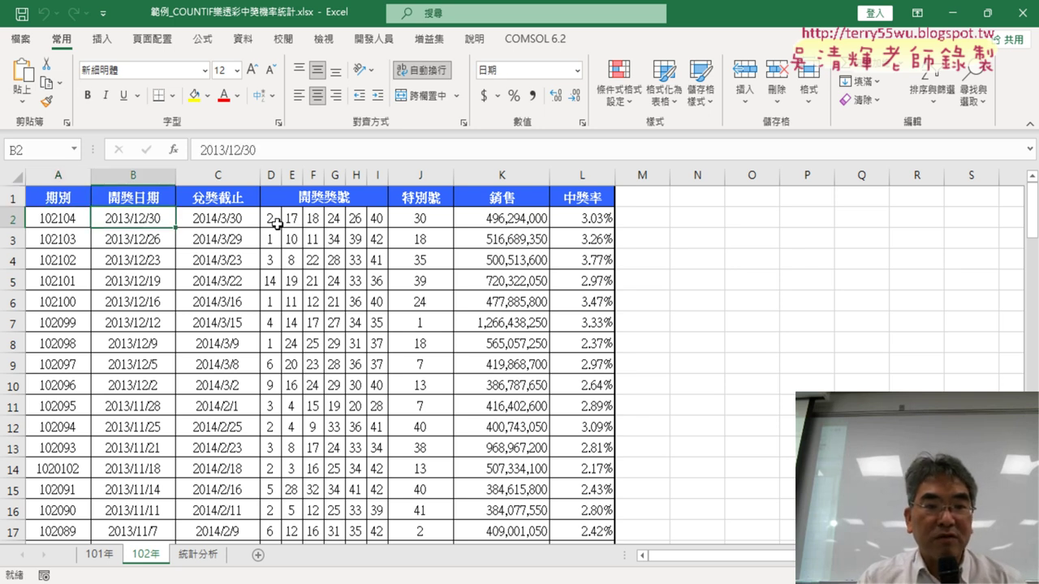
{"action": "left_click_drag", "start_coordinate": [273, 219], "coordinate": [370, 221]}
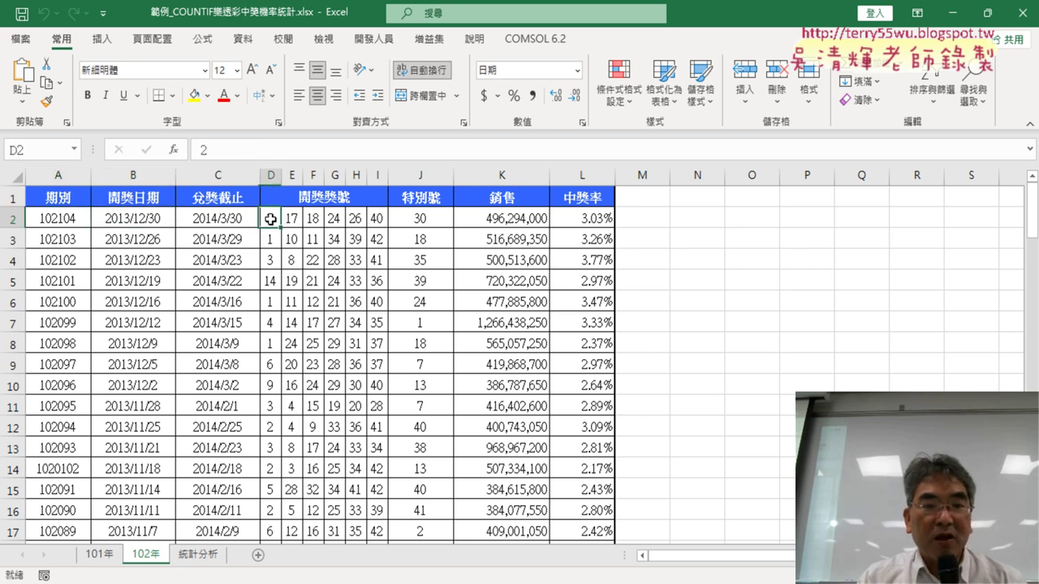
{"action": "left_click", "coordinate": [424, 219]}
{"action": "left_click_drag", "start_coordinate": [275, 223], "coordinate": [375, 217]}
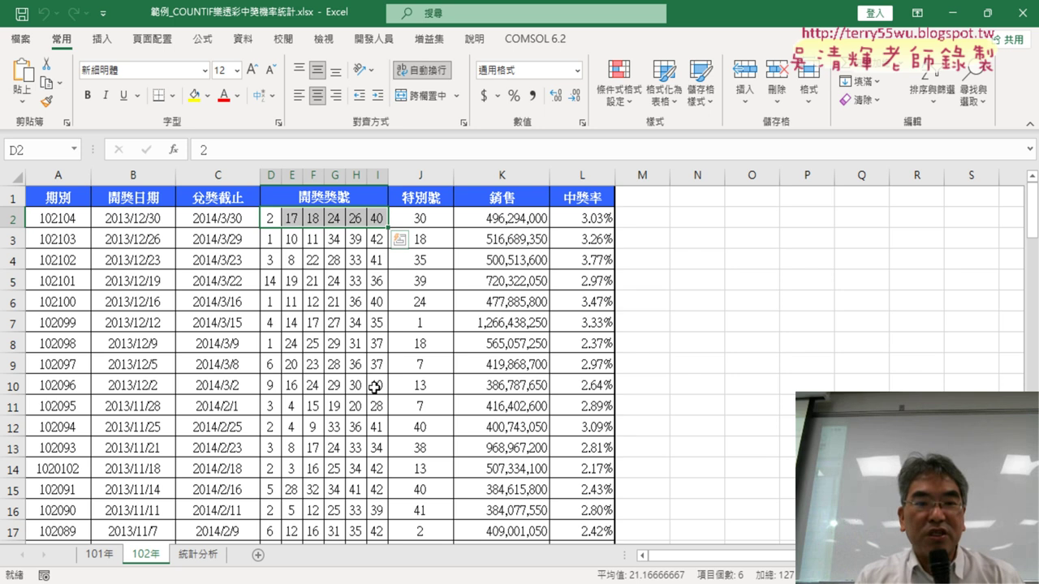
{"action": "left_click", "coordinate": [100, 559]}
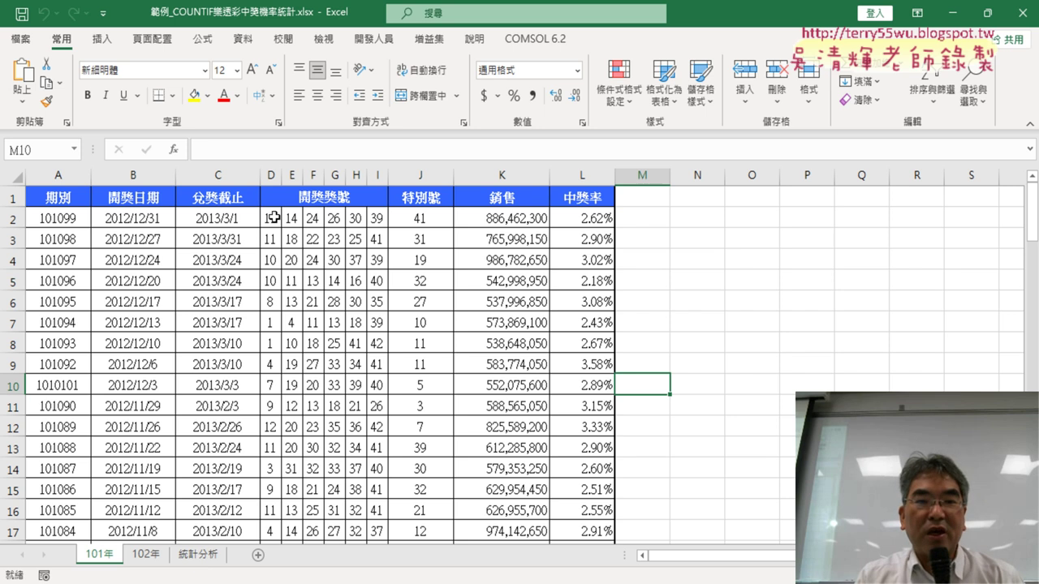
{"action": "left_click_drag", "start_coordinate": [273, 218], "coordinate": [378, 222]}
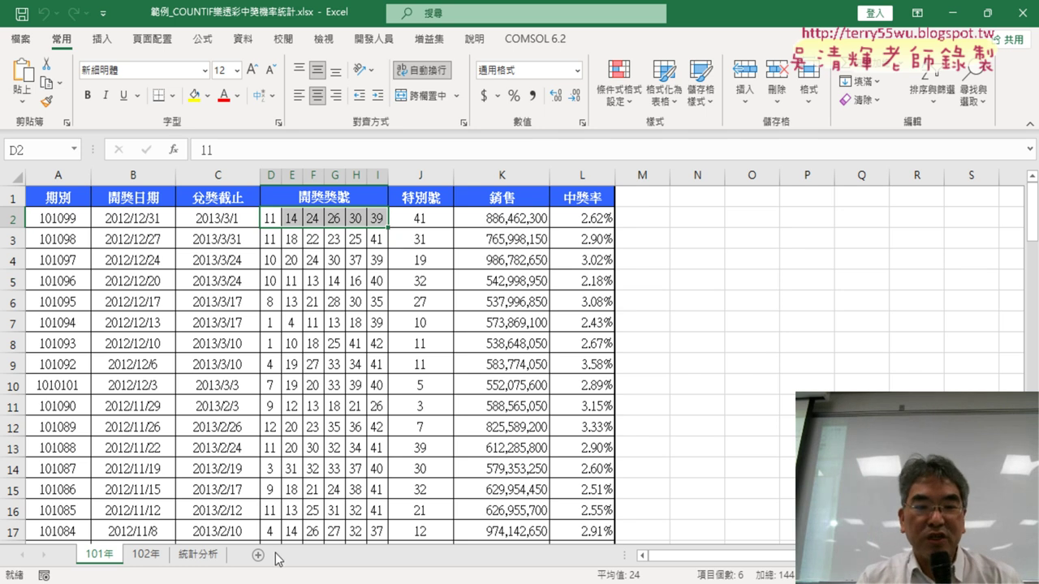
- Go to the 統計分析 sheet and select cell B2 for the 101年 count
{"action": "left_click", "coordinate": [198, 555]}
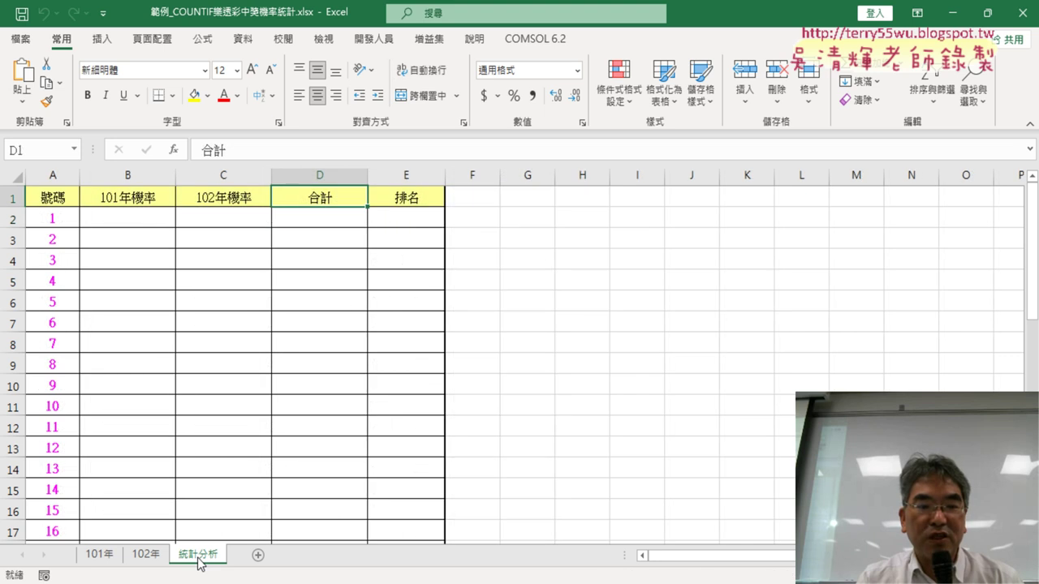
{"action": "left_click", "coordinate": [123, 219]}
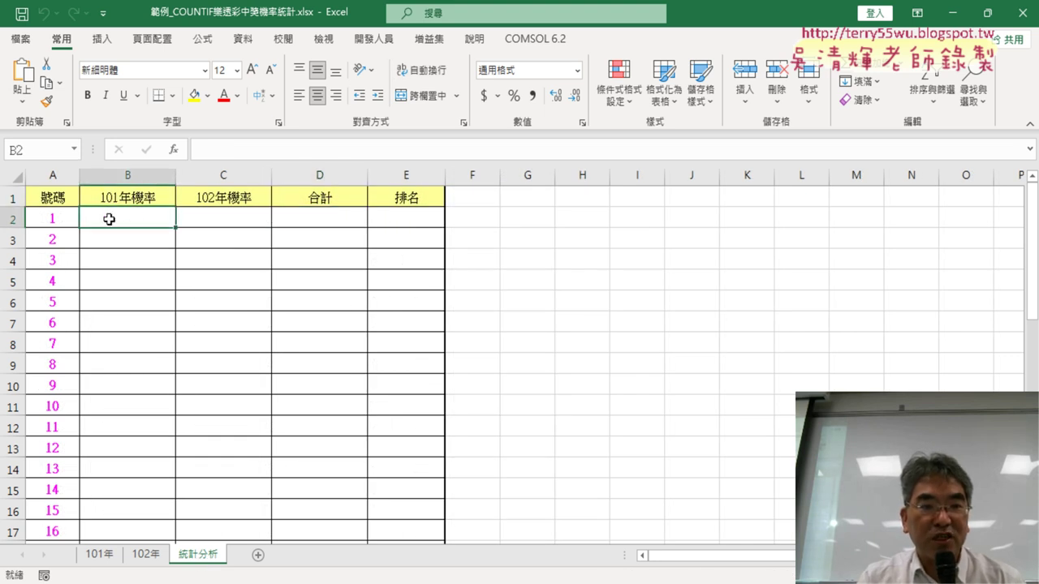
{"action": "left_click", "coordinate": [53, 220]}
{"action": "left_click", "coordinate": [111, 220]}
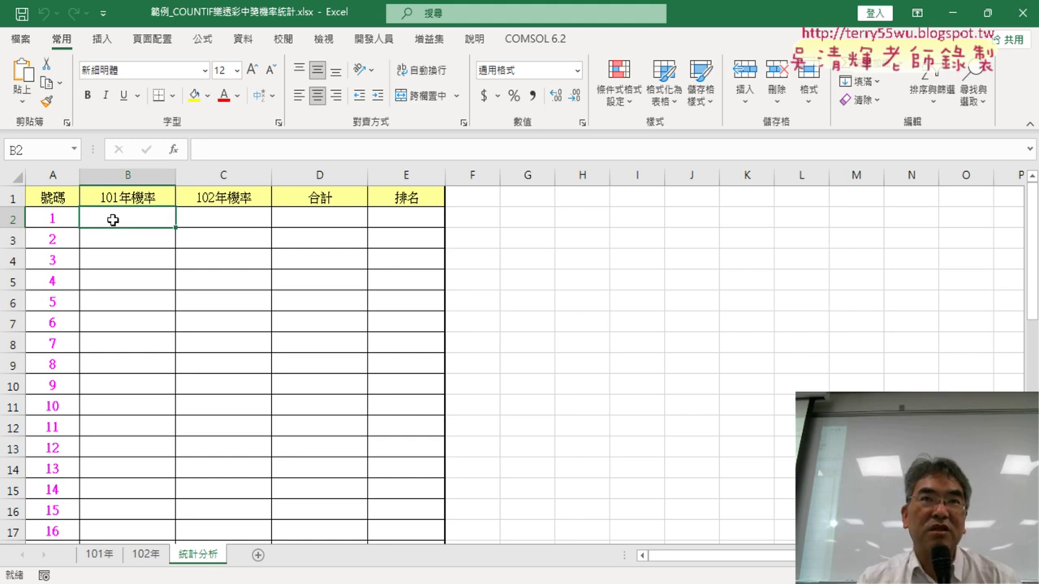
- Point out occurrences of number 1 in the 101年 draws, then return to 統計分析
{"action": "left_click", "coordinate": [100, 555]}
{"action": "left_click", "coordinate": [293, 259]}
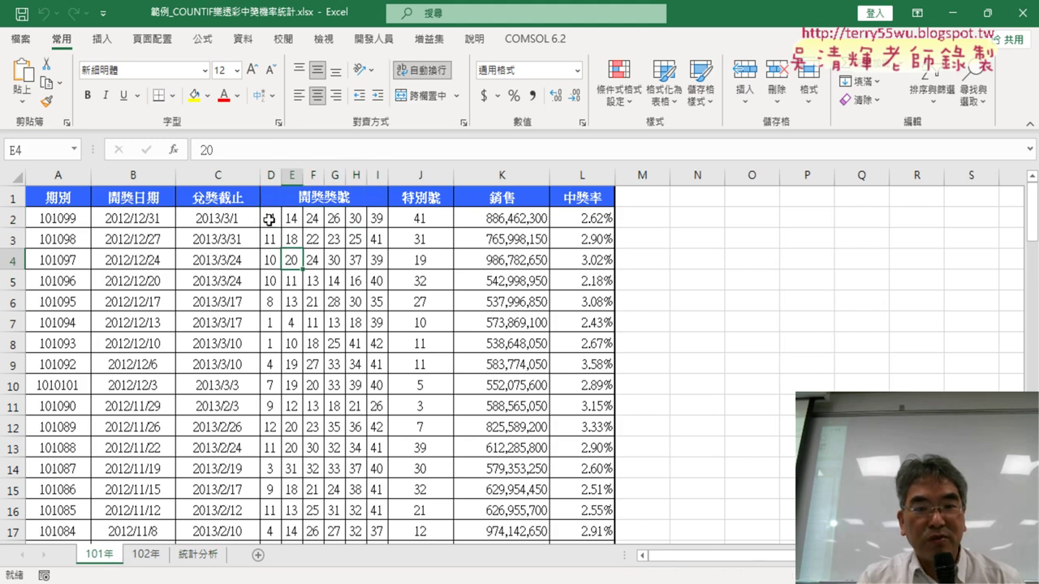
{"action": "left_click", "coordinate": [265, 324]}
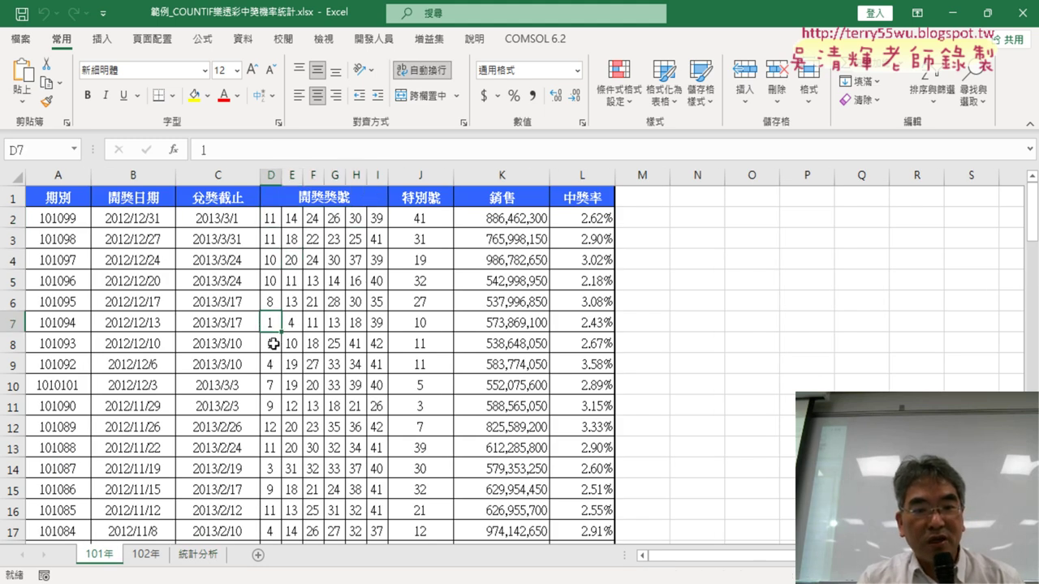
{"action": "left_click", "coordinate": [273, 343]}
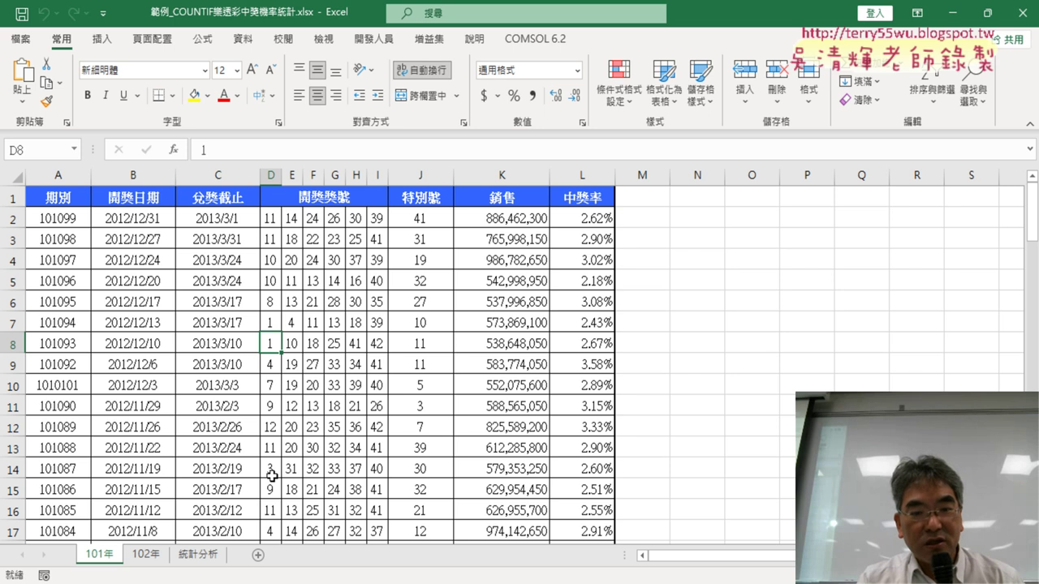
{"action": "scroll", "coordinate": [300, 469], "scroll_direction": "down", "scroll_amount": 3}
{"action": "scroll", "coordinate": [300, 468], "scroll_direction": "down", "scroll_amount": 2}
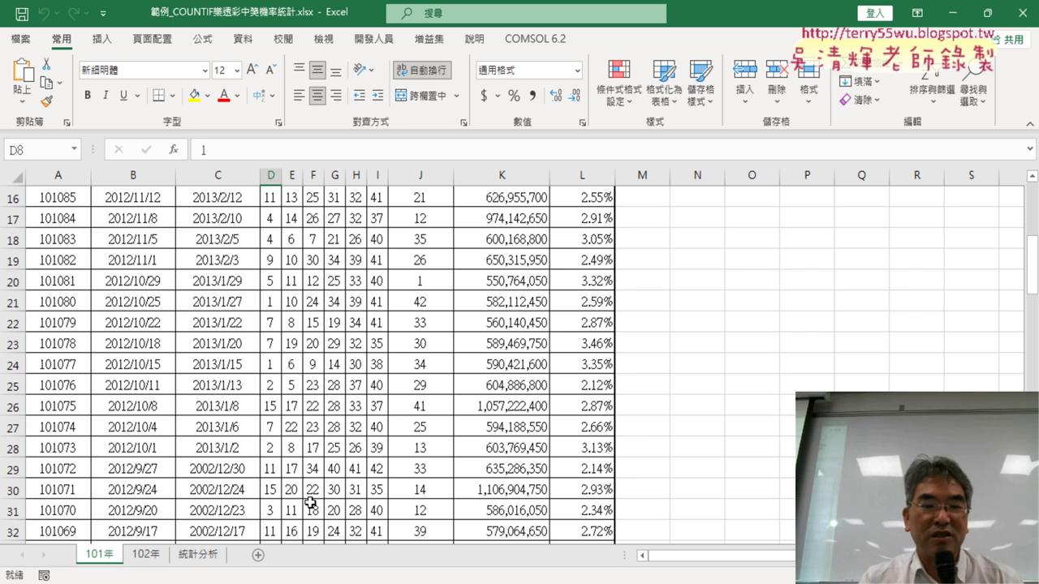
{"action": "left_click", "coordinate": [210, 557]}
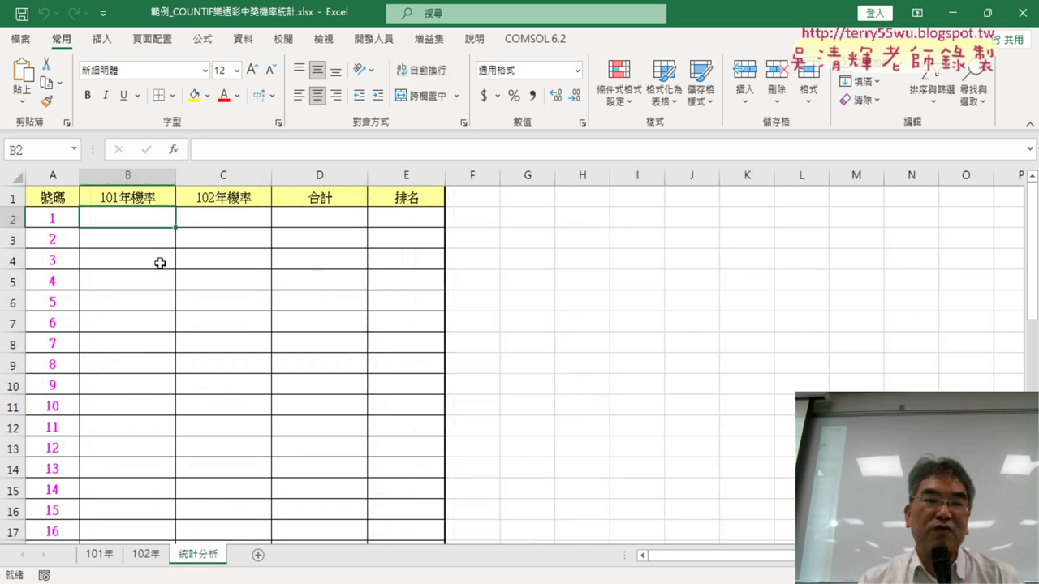
- Insert COUNTIF into B2 from the fx dialog's 統計 category
{"action": "left_click", "coordinate": [177, 150]}
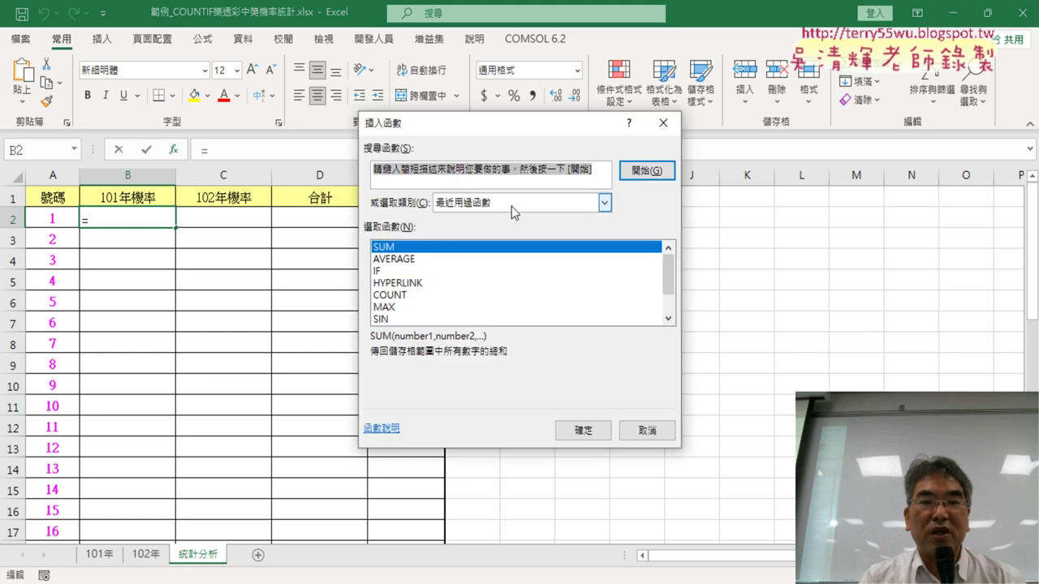
{"action": "left_click", "coordinate": [511, 205]}
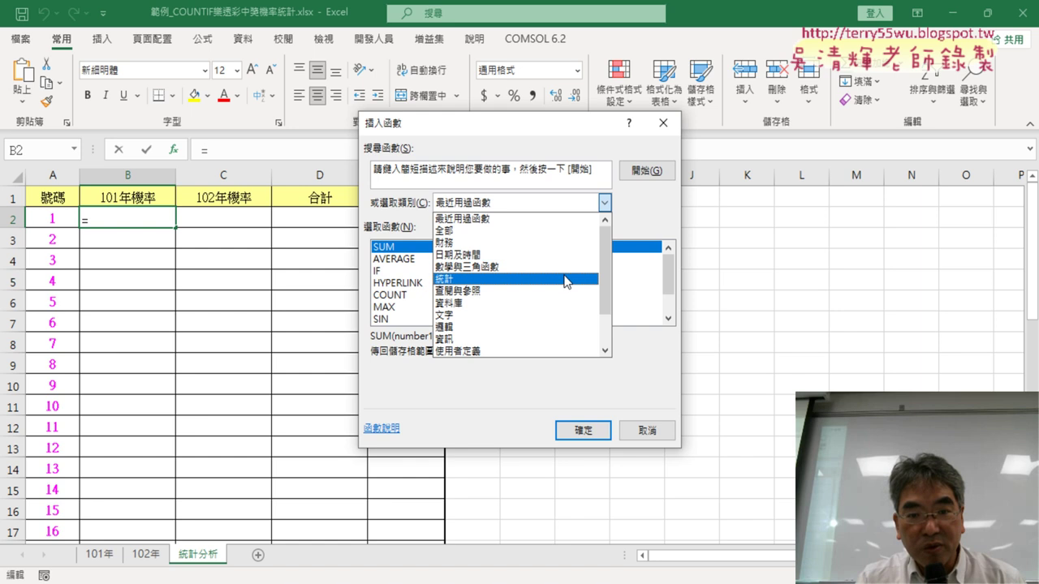
{"action": "left_click", "coordinate": [503, 279]}
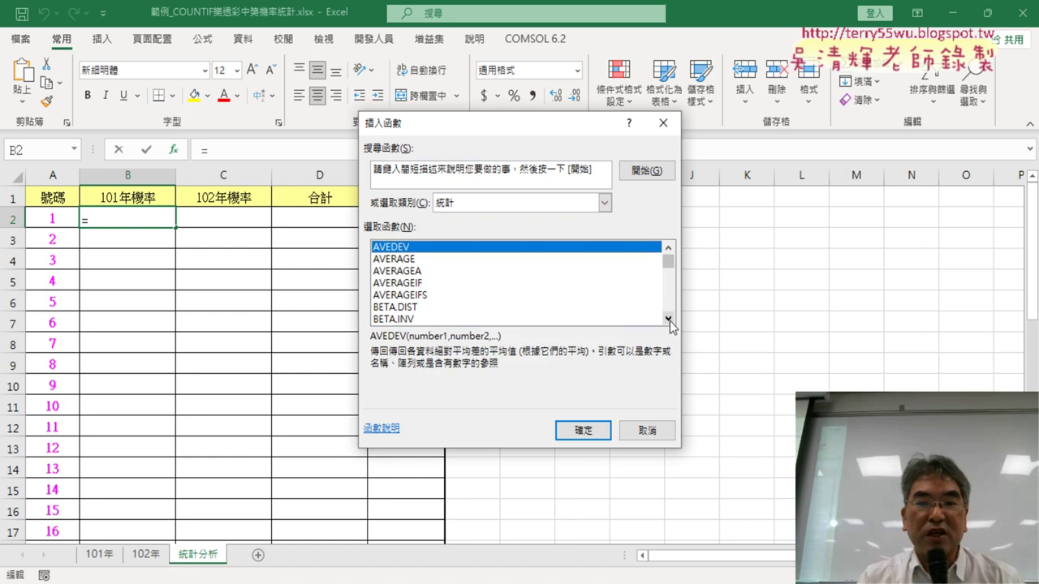
{"action": "left_click_drag", "start_coordinate": [669, 321], "coordinate": [670, 321]}
{"action": "left_click", "coordinate": [436, 312]}
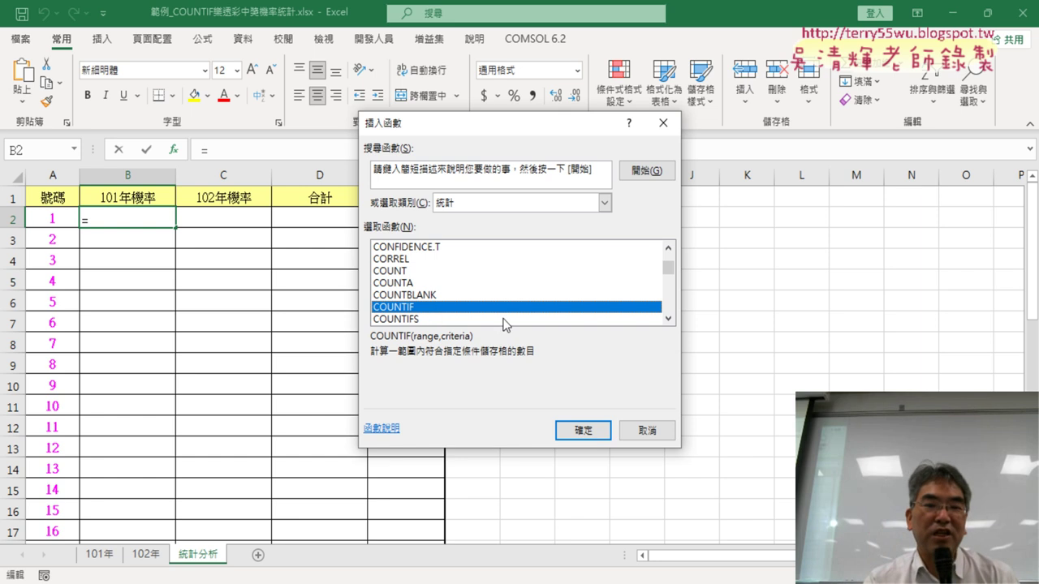
{"action": "left_click", "coordinate": [577, 433]}
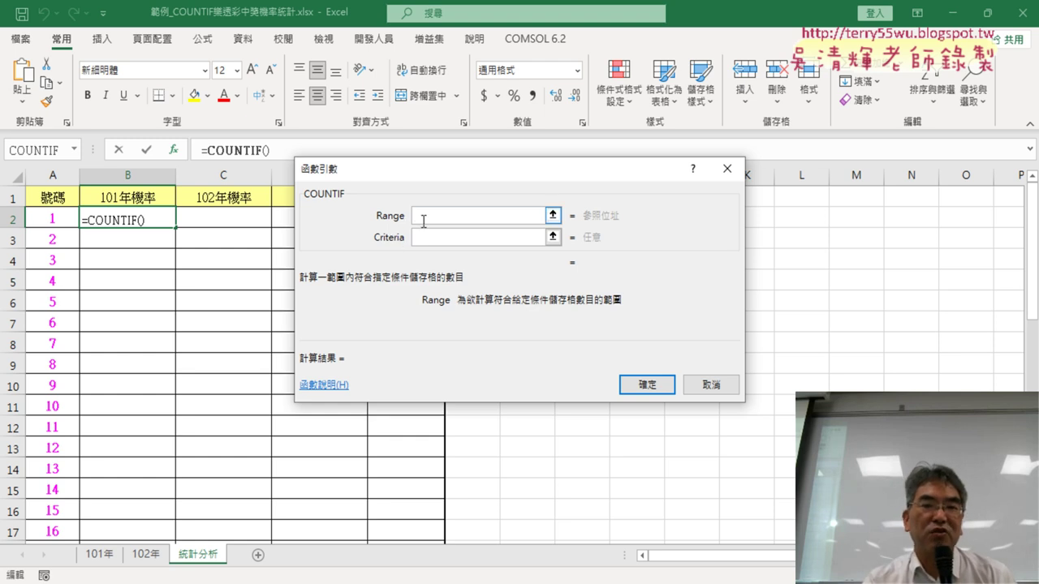
- Set the COUNTIF range to '101年'!D$2:J$100, from D2:J2 down to row 100
{"action": "left_click_drag", "start_coordinate": [504, 175], "coordinate": [628, 121]}
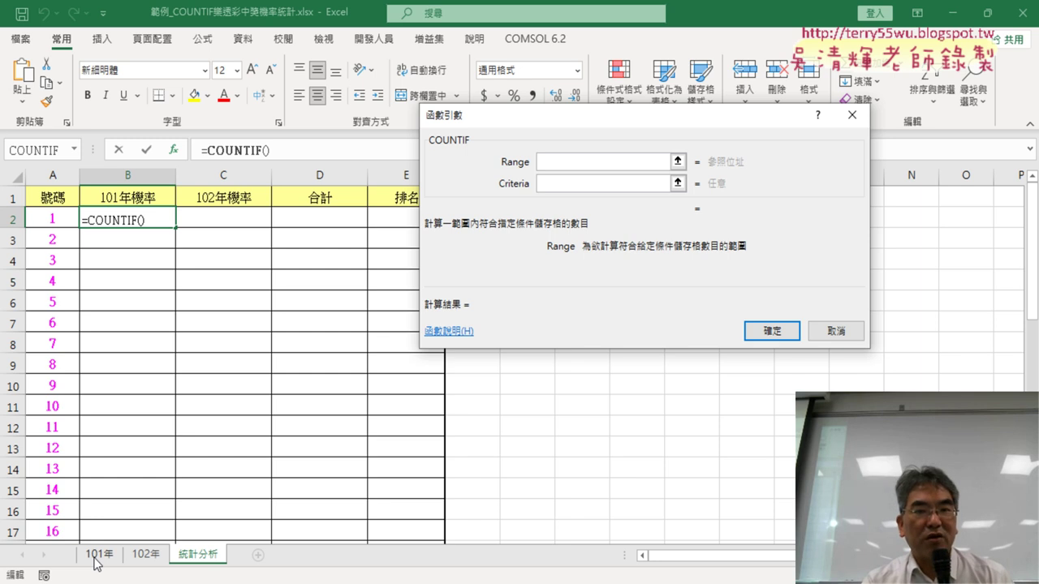
{"action": "left_click", "coordinate": [96, 557]}
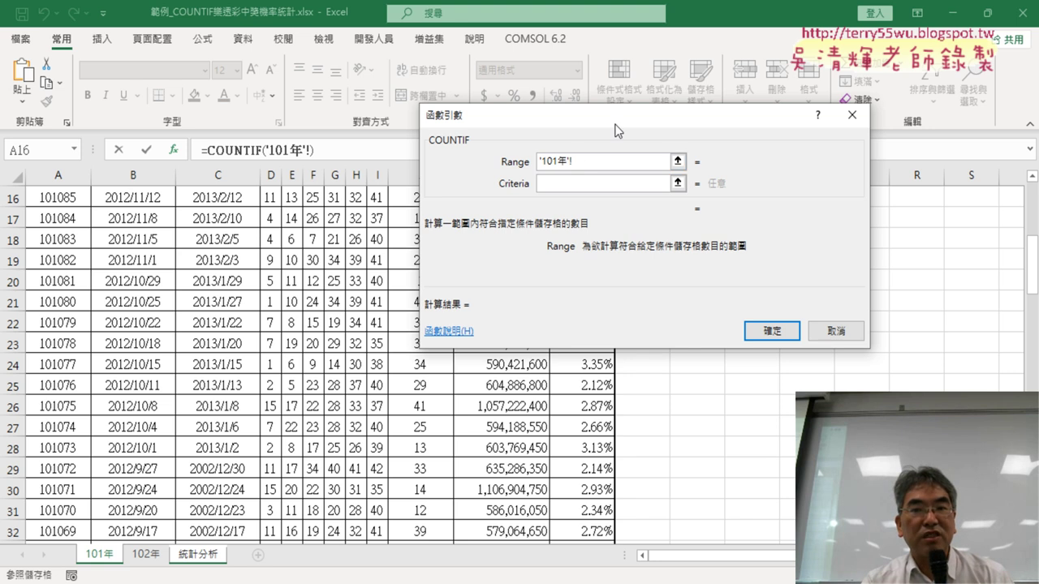
{"action": "left_click_drag", "start_coordinate": [625, 122], "coordinate": [685, 121]}
{"action": "scroll", "coordinate": [333, 259], "scroll_direction": "up", "scroll_amount": 5}
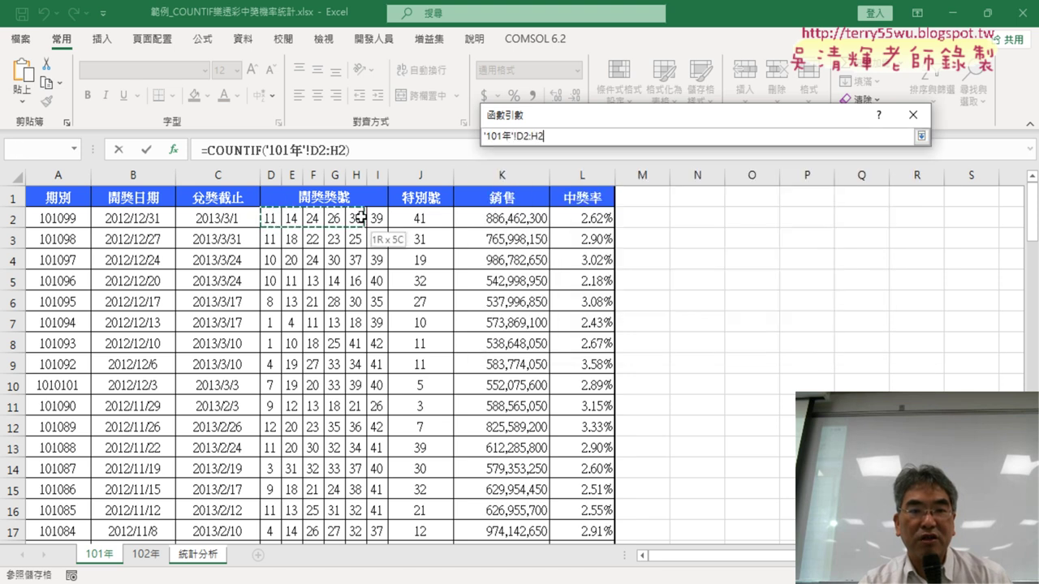
{"action": "left_click_drag", "start_coordinate": [271, 218], "coordinate": [420, 217]}
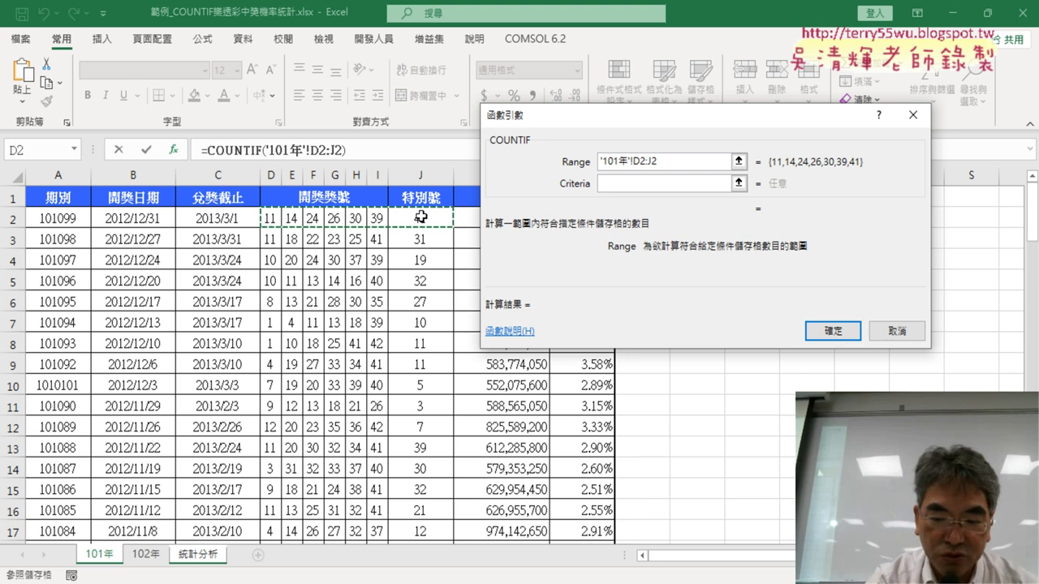
{"action": "key", "text": "ctrl+shift+Down"}
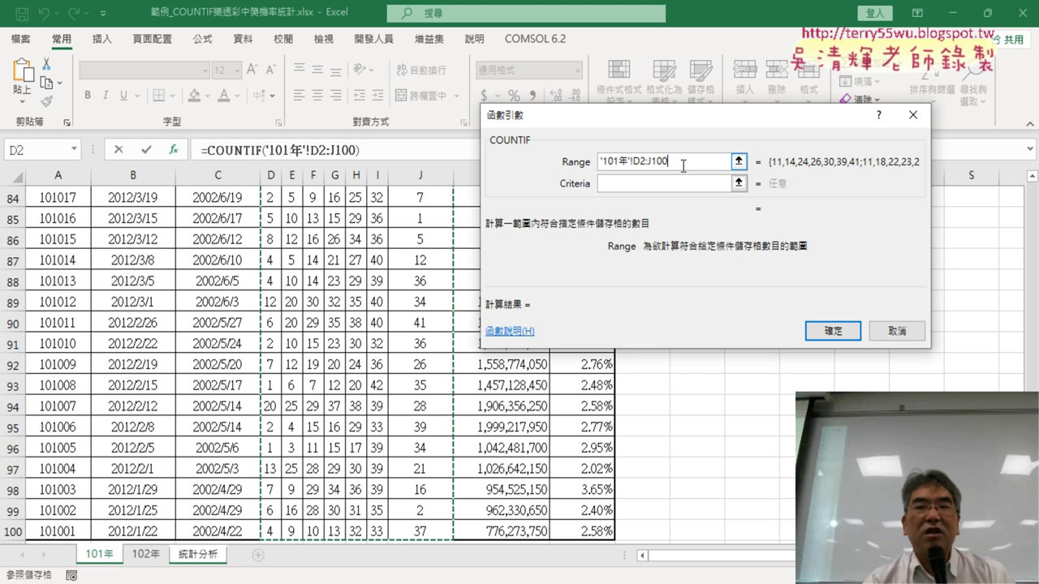
{"action": "left_click", "coordinate": [640, 163]}
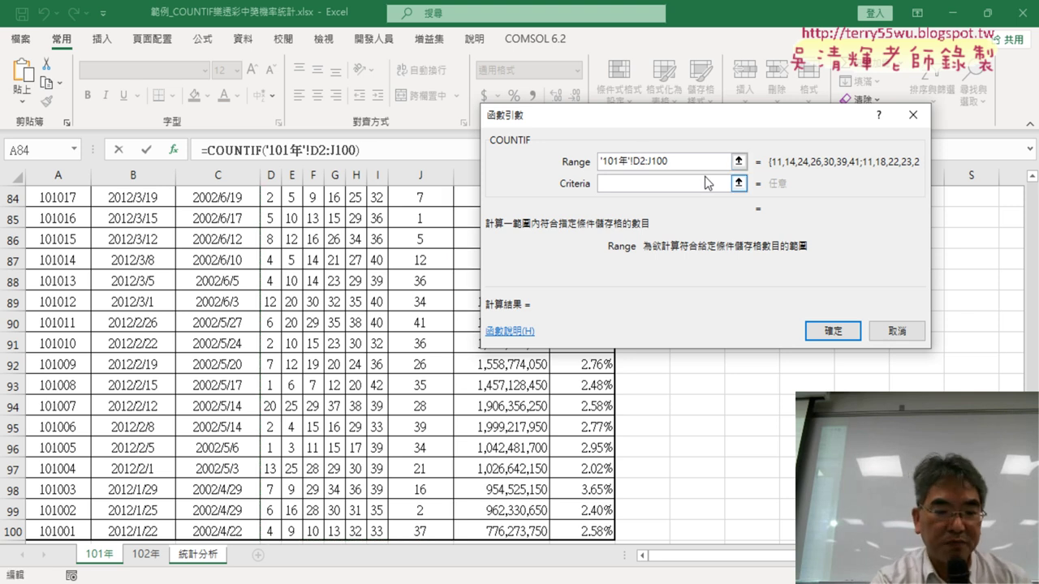
{"action": "type", "text": "$"}
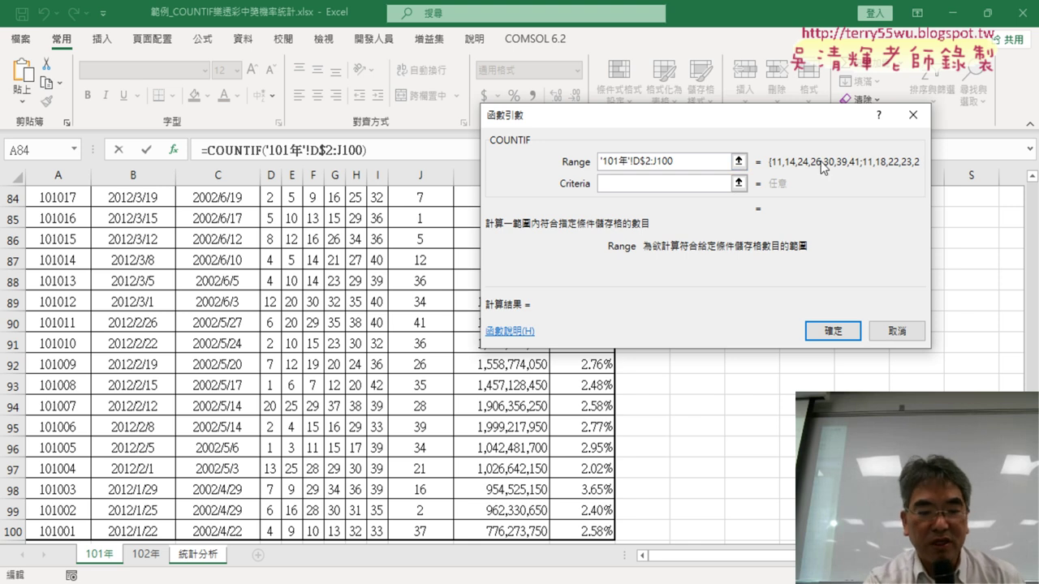
{"action": "type", "text": "$"}
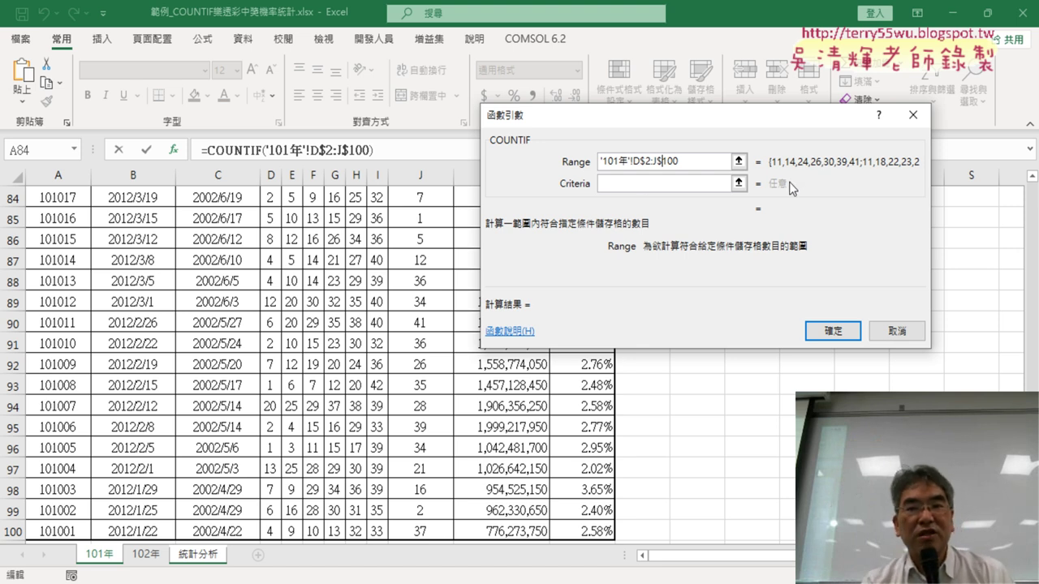
- Use A2 as the criteria and confirm, so B2 counts 17 for number 1
{"action": "left_click", "coordinate": [640, 184]}
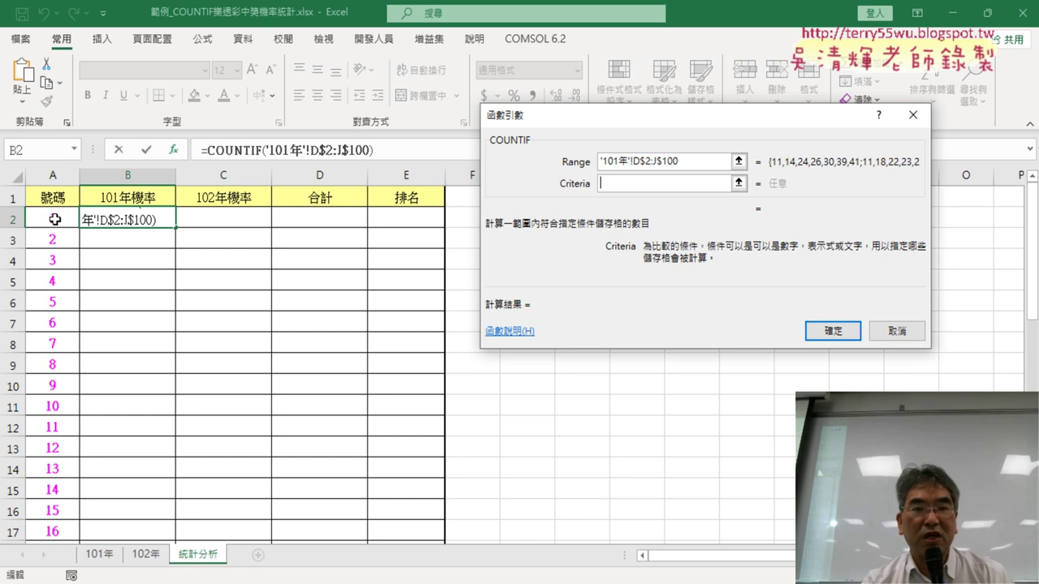
{"action": "left_click", "coordinate": [55, 219]}
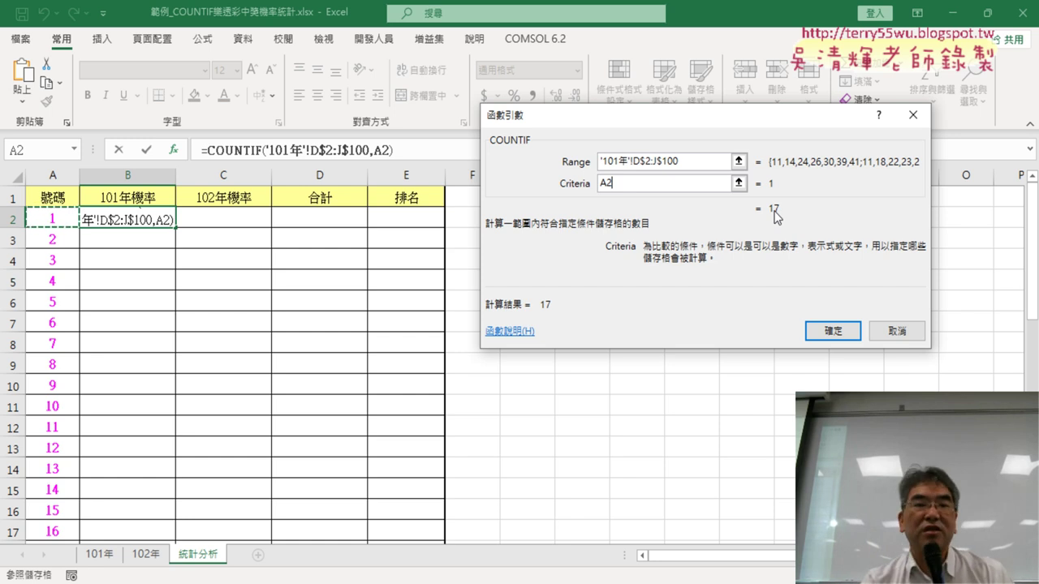
{"action": "left_click", "coordinate": [842, 330]}
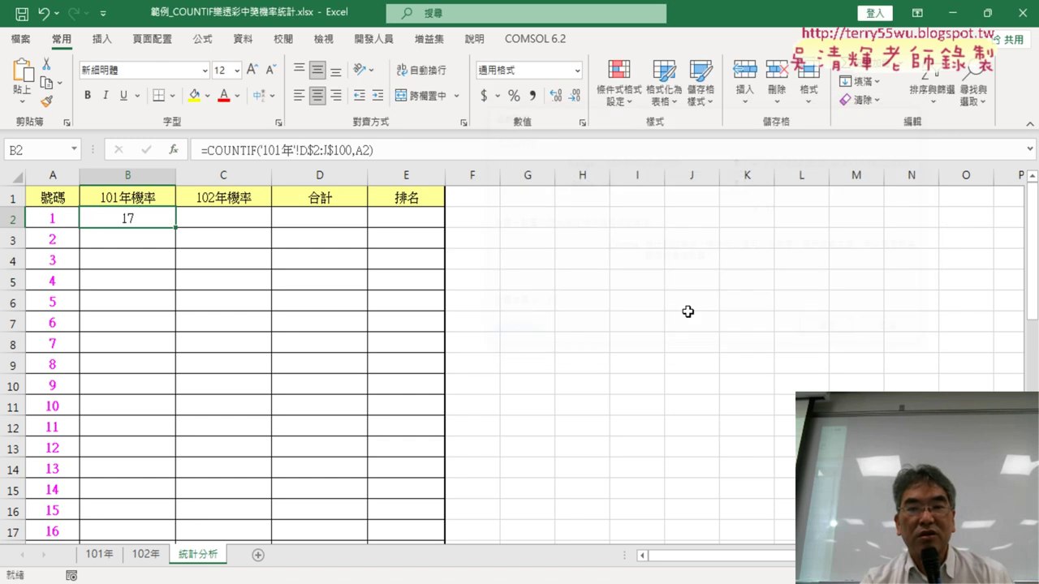
- Fill B2's COUNTIF formula down column B and scroll through the resulting counts
{"action": "double_click", "coordinate": [175, 228]}
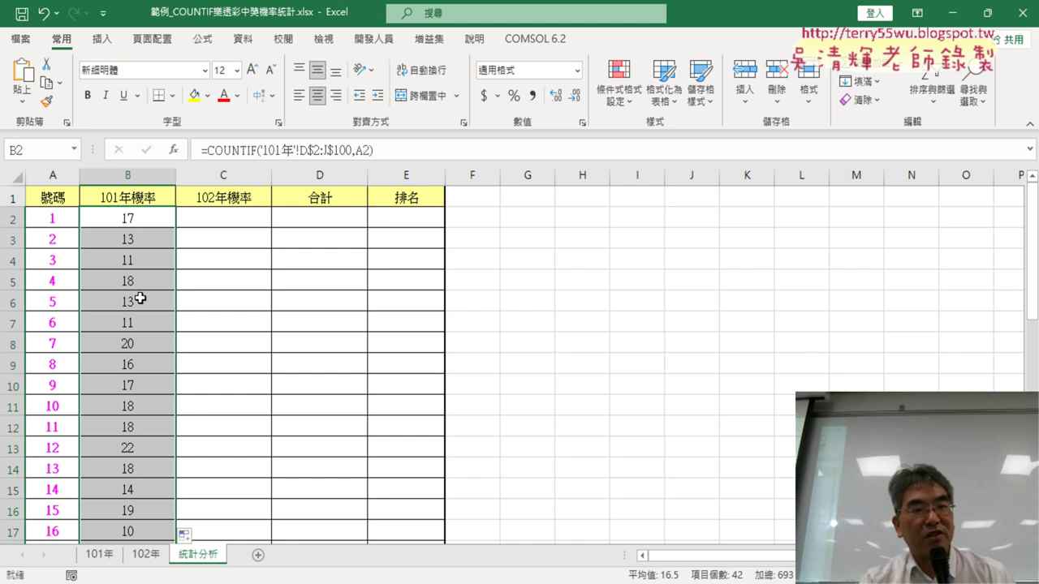
{"action": "scroll", "coordinate": [141, 298], "scroll_direction": "down", "scroll_amount": 3}
{"action": "scroll", "coordinate": [148, 301], "scroll_direction": "down", "scroll_amount": 3}
{"action": "scroll", "coordinate": [148, 301], "scroll_direction": "down", "scroll_amount": 1}
{"action": "scroll", "coordinate": [150, 305], "scroll_direction": "down", "scroll_amount": 1}
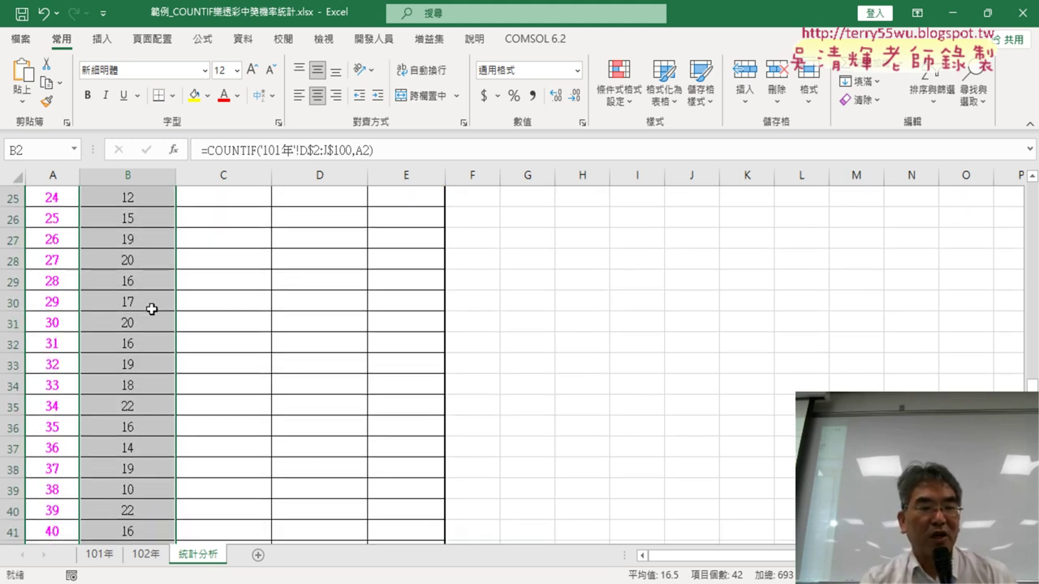
{"action": "scroll", "coordinate": [152, 309], "scroll_direction": "down", "scroll_amount": 2}
{"action": "scroll", "coordinate": [152, 309], "scroll_direction": "up", "scroll_amount": 4}
{"action": "scroll", "coordinate": [151, 309], "scroll_direction": "up", "scroll_amount": 6}
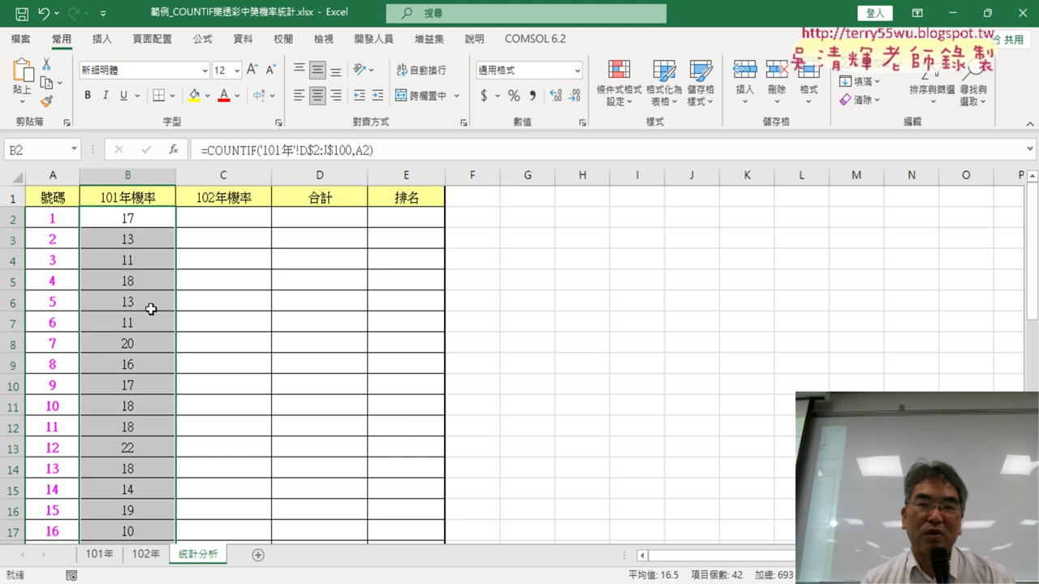
{"action": "left_click", "coordinate": [223, 222]}
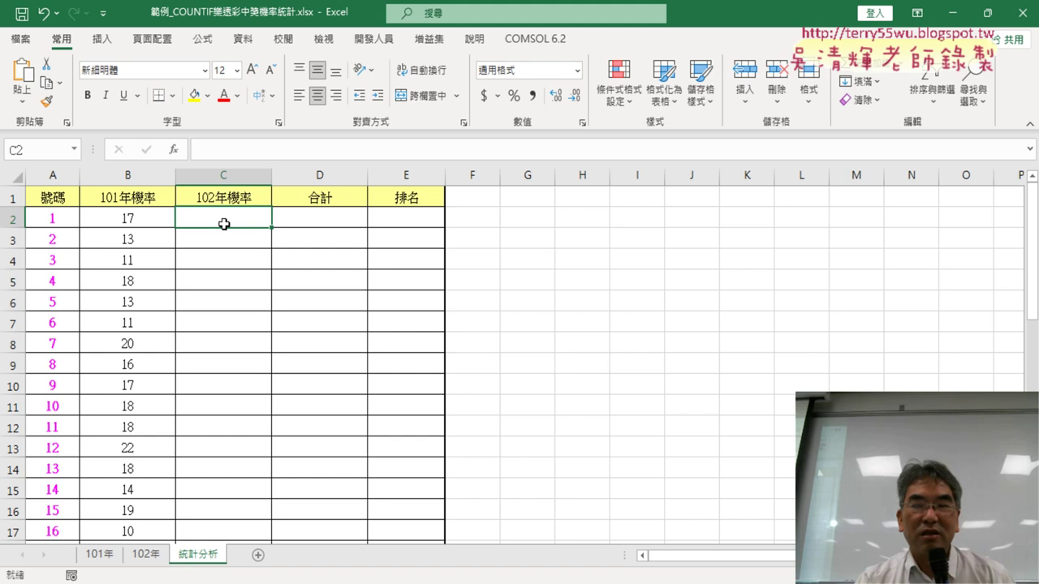
{"action": "left_click", "coordinate": [103, 561]}
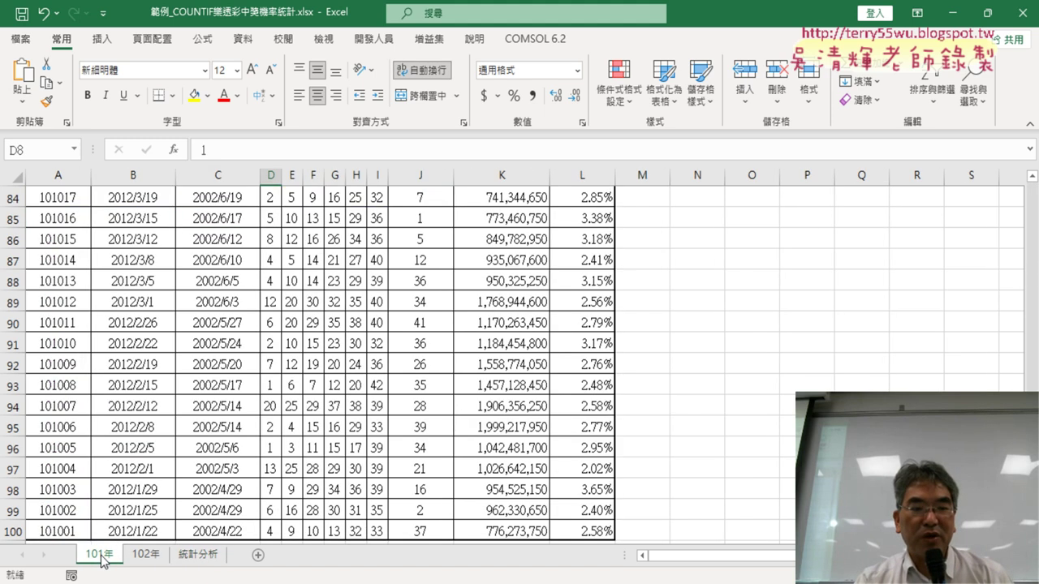
{"action": "scroll", "coordinate": [274, 401], "scroll_direction": "down", "scroll_amount": 1}
{"action": "scroll", "coordinate": [239, 408], "scroll_direction": "down", "scroll_amount": 3}
{"action": "left_click", "coordinate": [6, 281]}
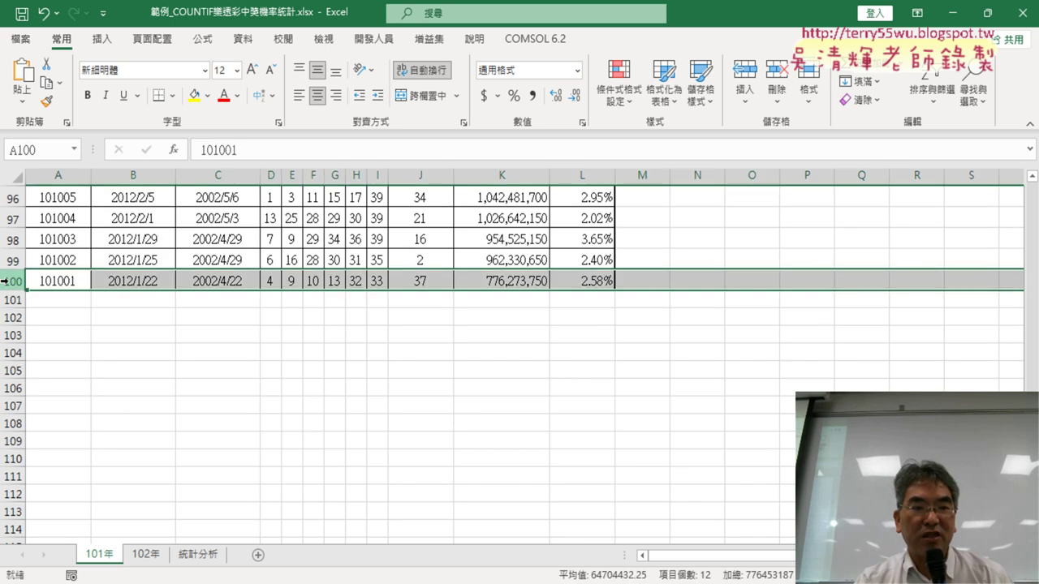
{"action": "left_click", "coordinate": [147, 554]}
{"action": "scroll", "coordinate": [177, 438], "scroll_direction": "down", "scroll_amount": 6}
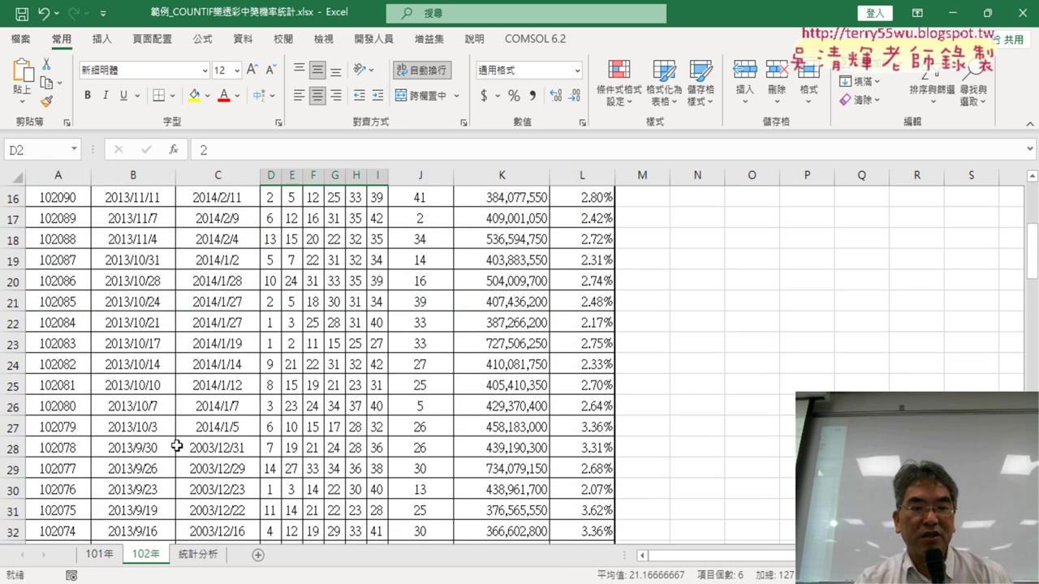
{"action": "scroll", "coordinate": [177, 438], "scroll_direction": "down", "scroll_amount": 4}
{"action": "scroll", "coordinate": [178, 438], "scroll_direction": "down", "scroll_amount": 9}
{"action": "scroll", "coordinate": [177, 438], "scroll_direction": "down", "scroll_amount": 8}
{"action": "scroll", "coordinate": [178, 438], "scroll_direction": "down", "scroll_amount": 5}
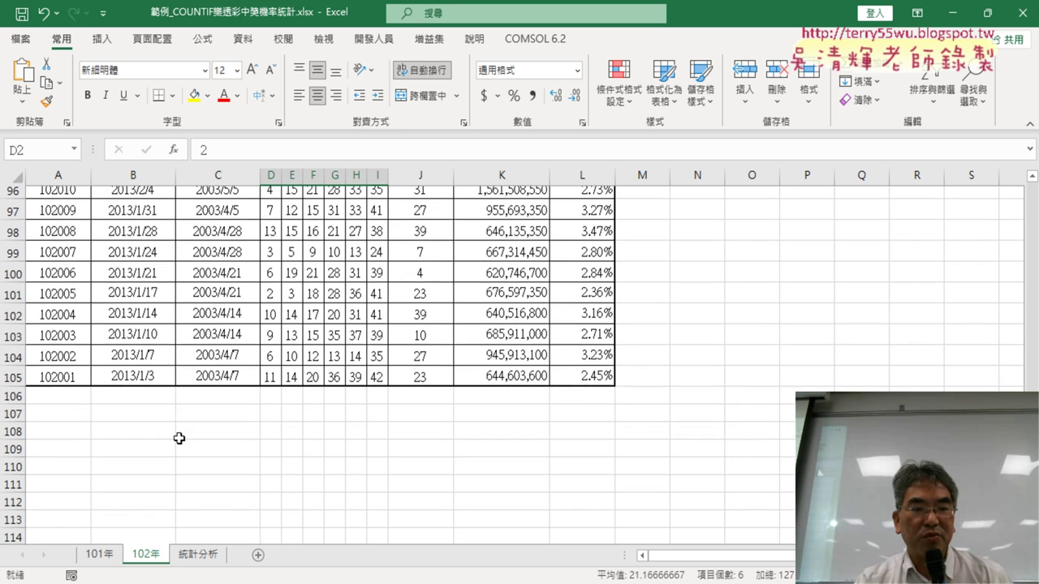
{"action": "left_click", "coordinate": [13, 364]}
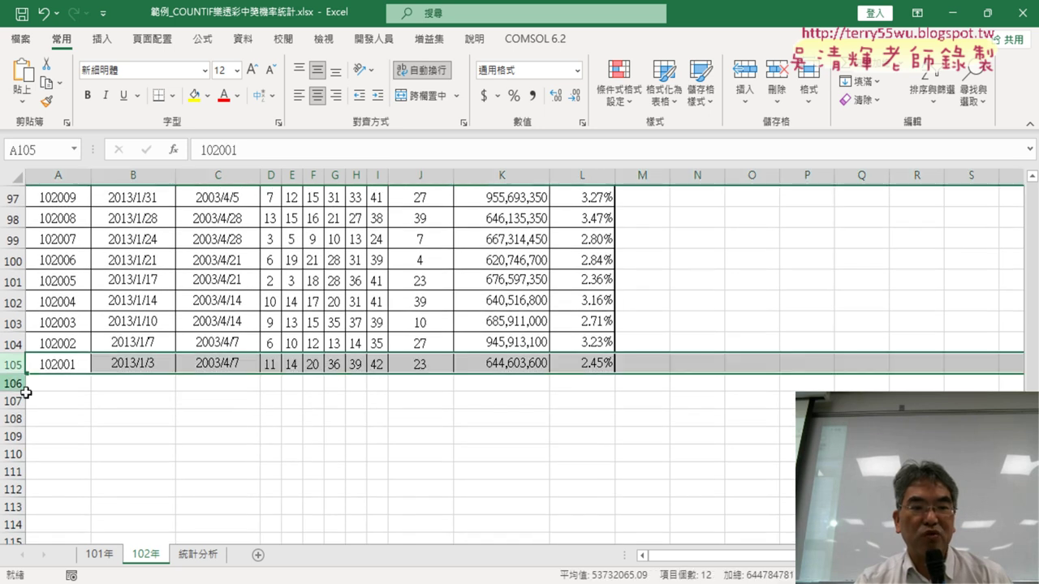
{"action": "left_click", "coordinate": [99, 554]}
{"action": "left_click", "coordinate": [198, 554]}
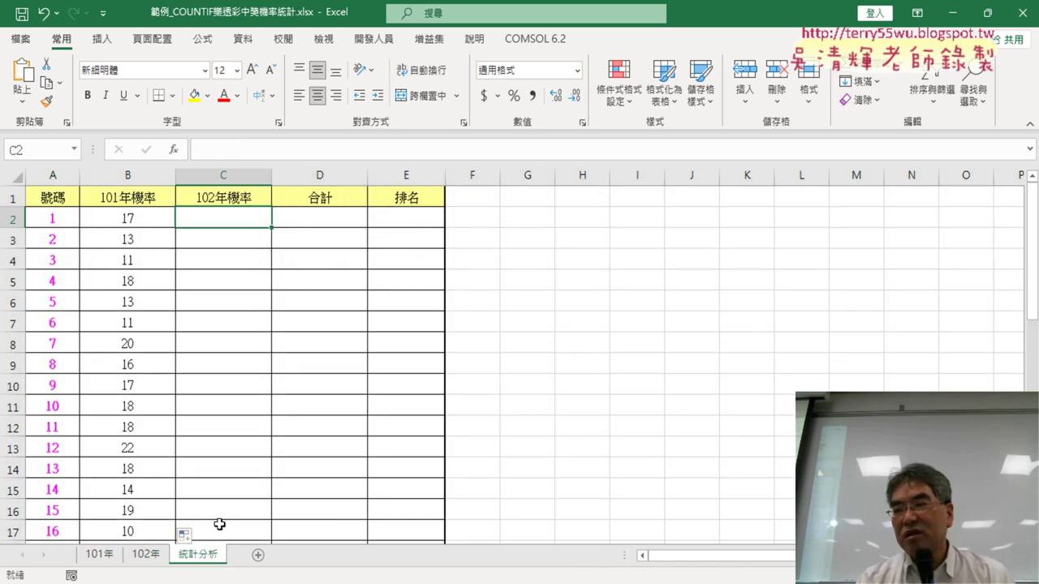
{"action": "left_click", "coordinate": [127, 219]}
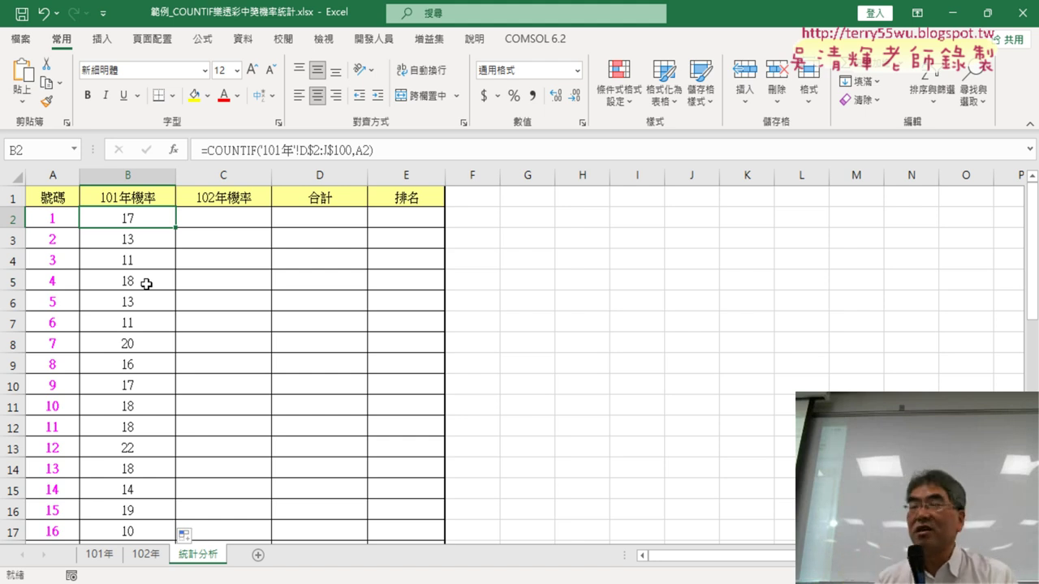
{"action": "left_click", "coordinate": [276, 149]}
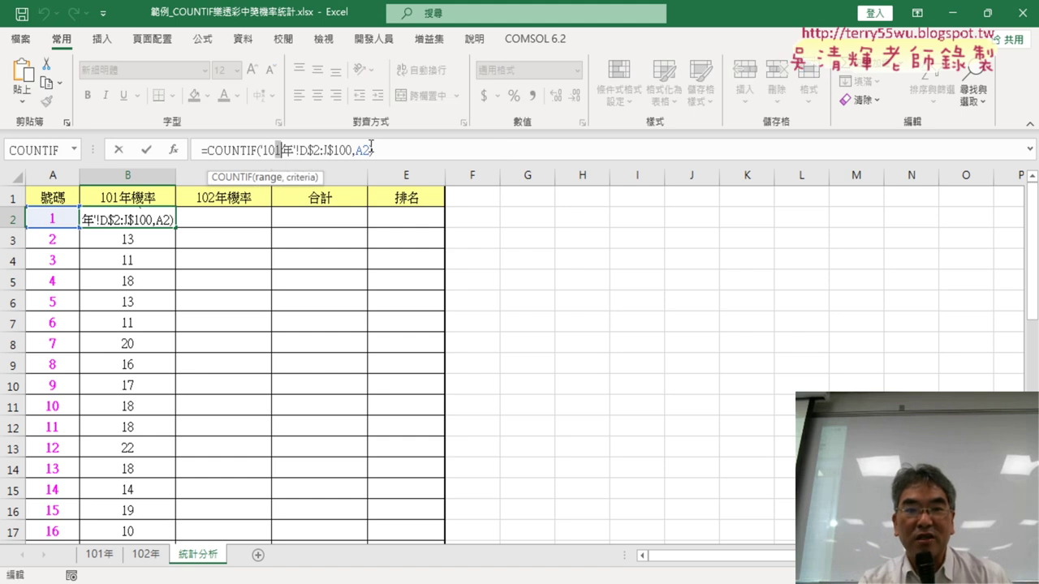
{"action": "left_click", "coordinate": [349, 149]}
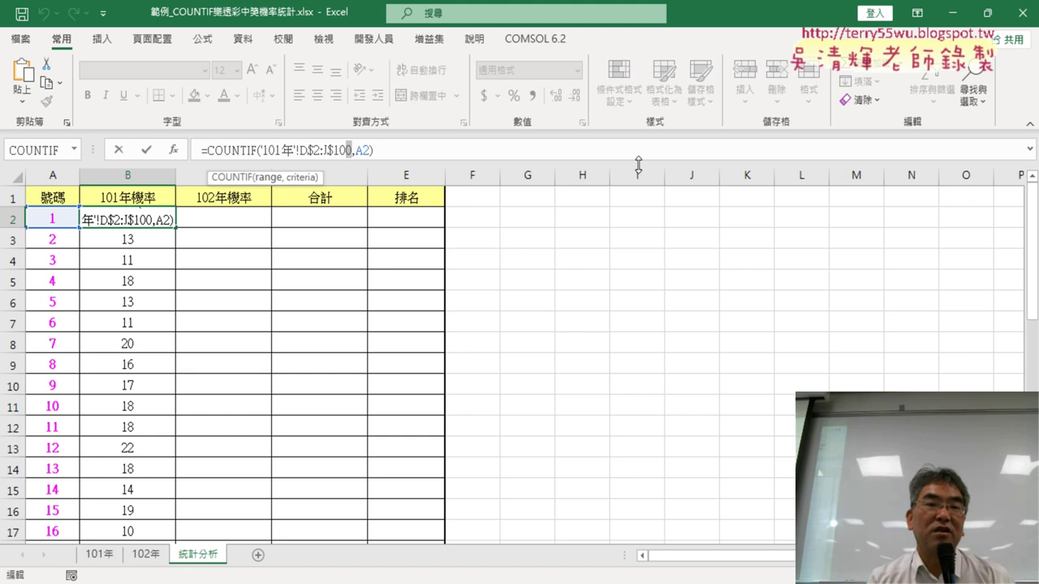
{"action": "left_click", "coordinate": [147, 151]}
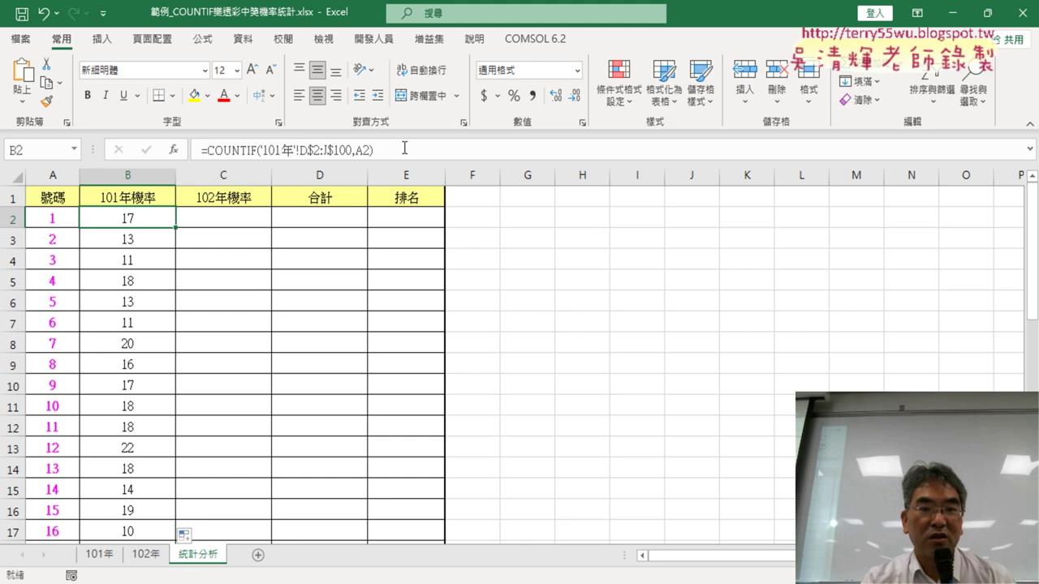
{"action": "left_click_drag", "start_coordinate": [381, 151], "coordinate": [201, 151]}
{"action": "right_click", "coordinate": [269, 150]}
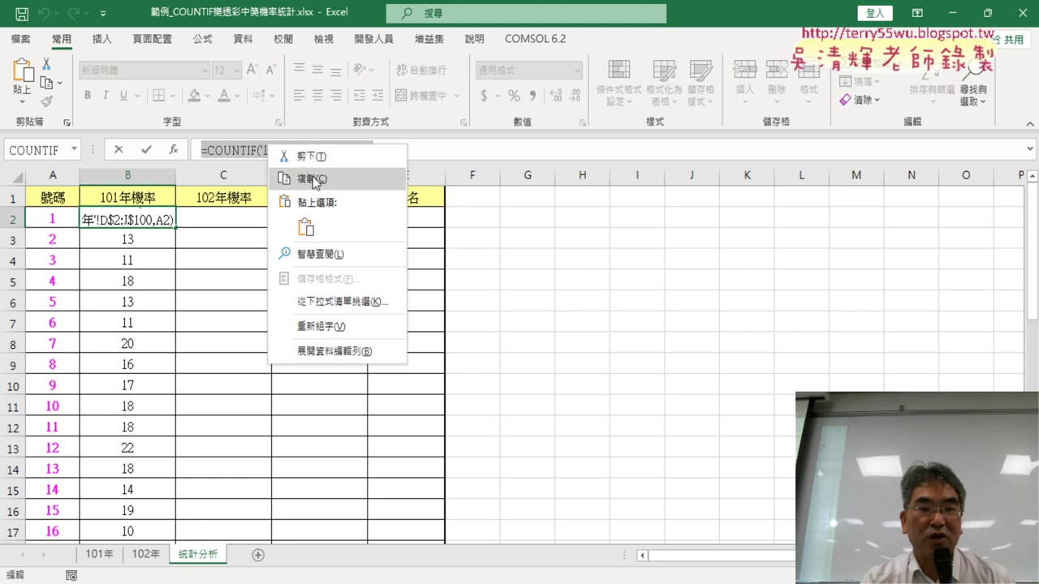
{"action": "left_click", "coordinate": [288, 178]}
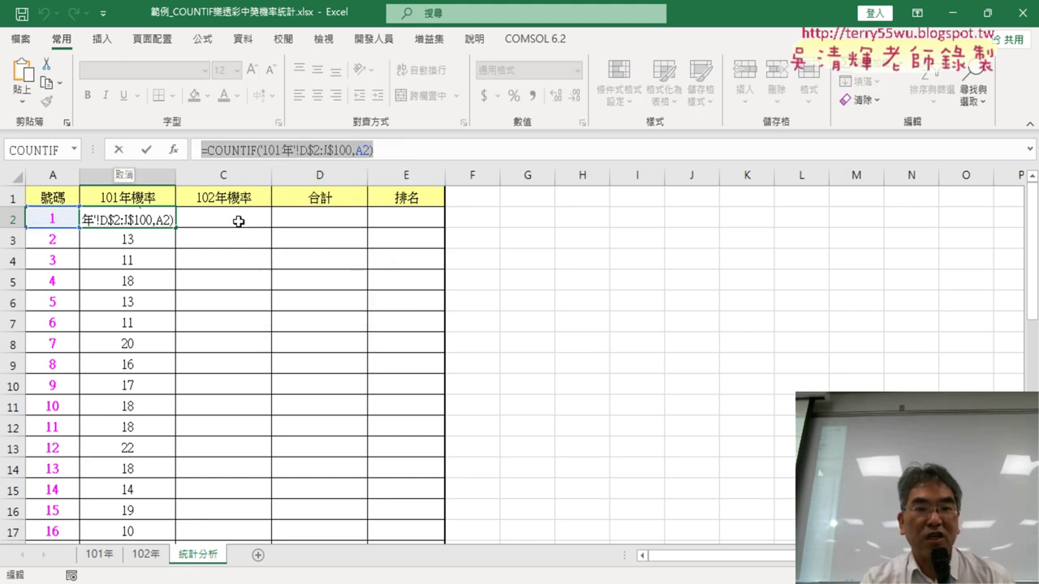
{"action": "left_click", "coordinate": [120, 151]}
{"action": "left_click", "coordinate": [231, 214]}
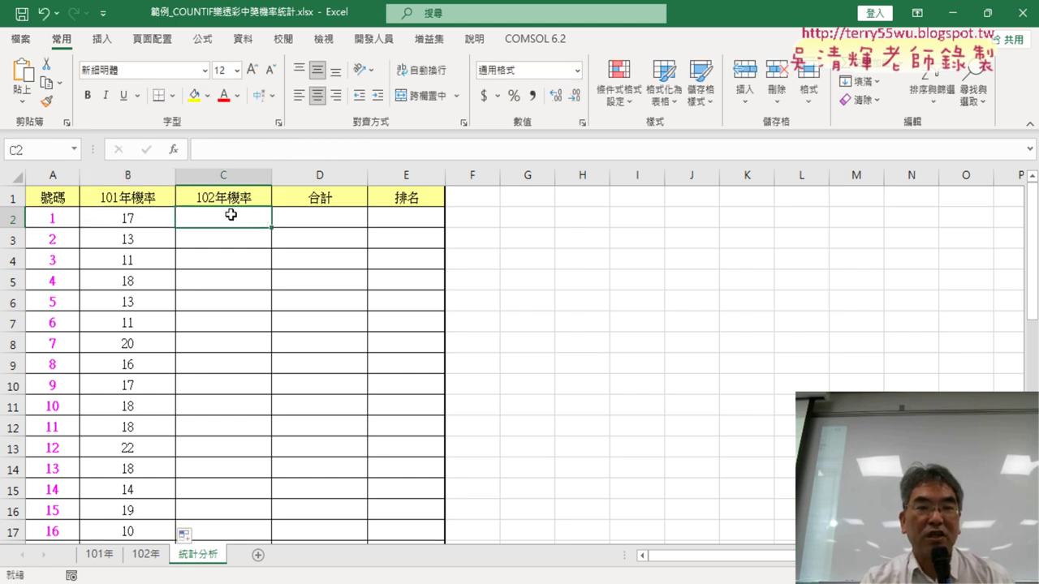
- Put =COUNTIF('102年'!D$2:J$105,A2) in C2 and fill it down the 102年機率 column
{"action": "right_click", "coordinate": [224, 150]}
{"action": "left_click", "coordinate": [261, 233]}
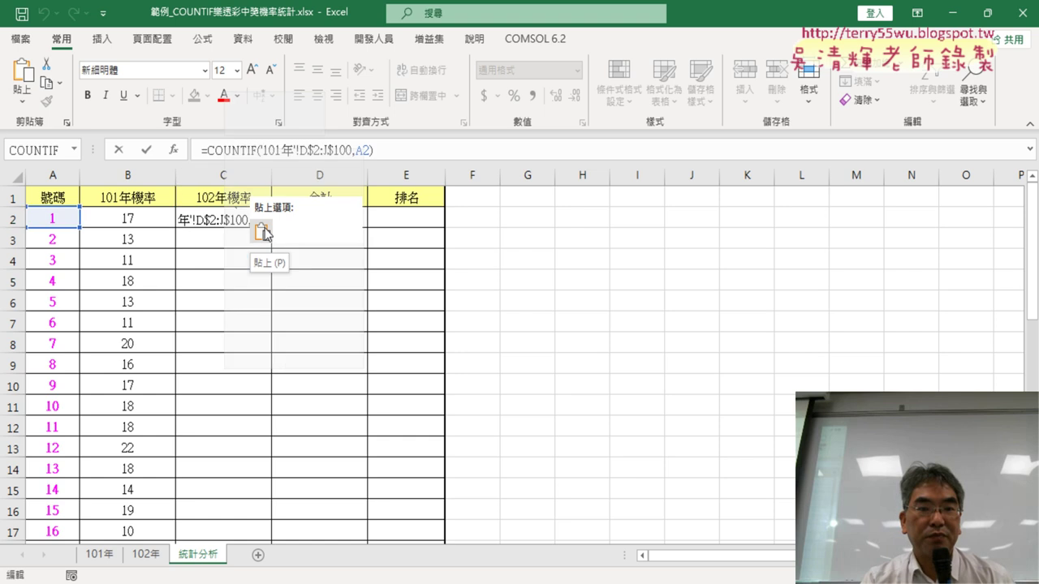
{"action": "left_click", "coordinate": [278, 151]}
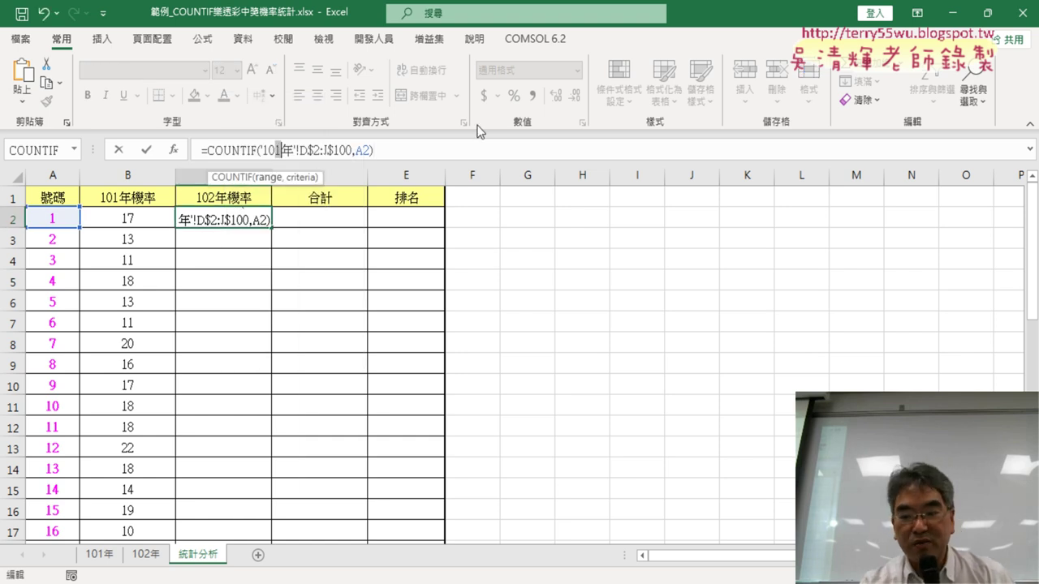
{"action": "key", "text": "BackSpace"}
{"action": "type", "text": "2"}
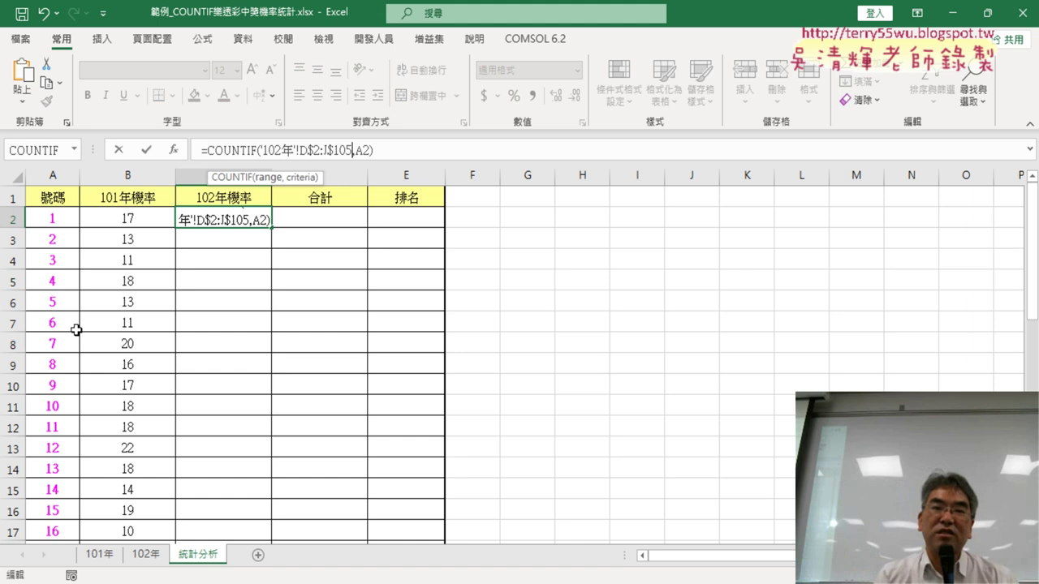
{"action": "left_click", "coordinate": [146, 150]}
{"action": "double_click", "coordinate": [271, 228]}
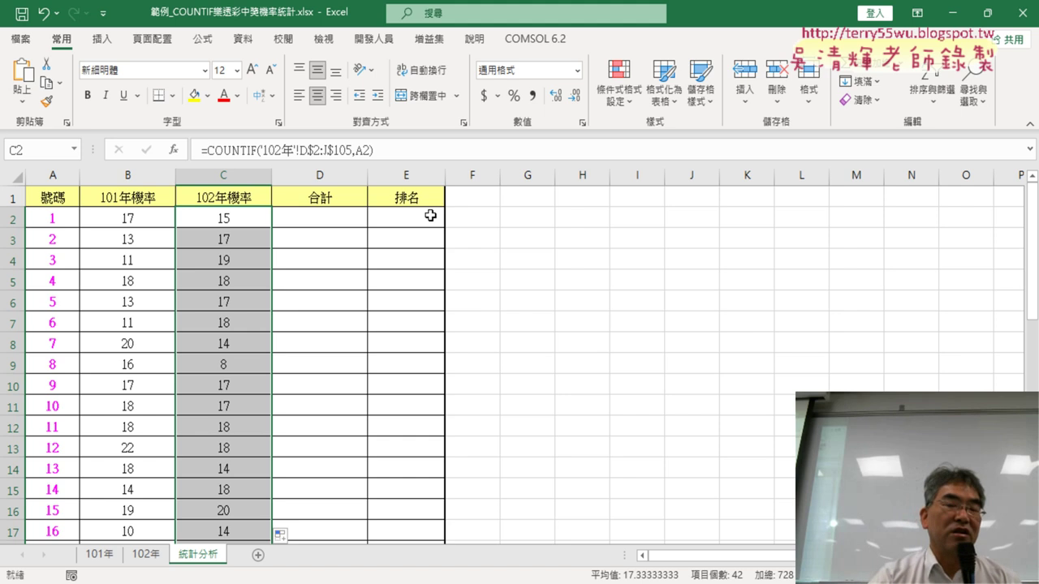
{"action": "left_click", "coordinate": [342, 223]}
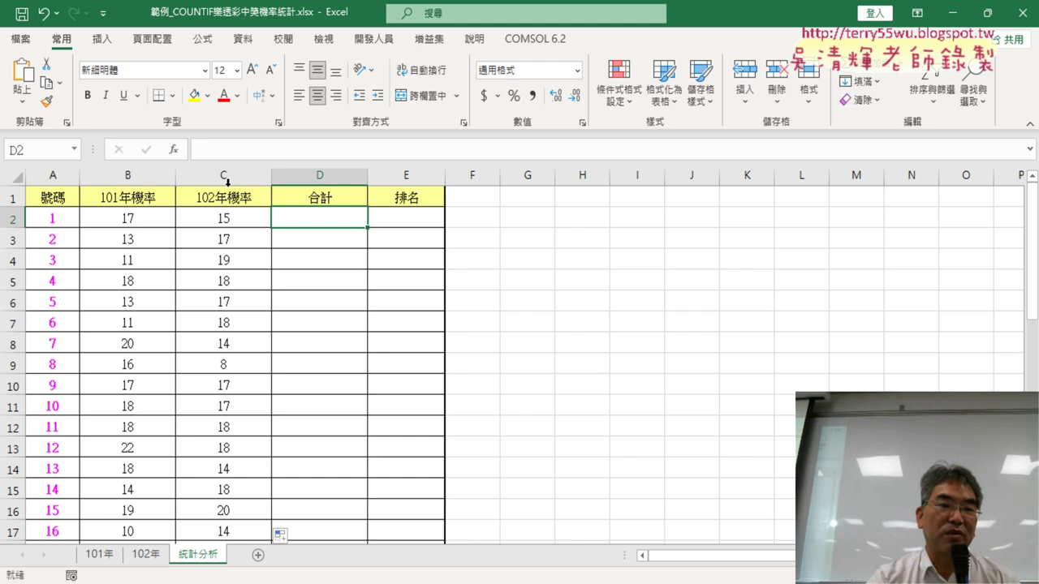
{"action": "type", "text": "="}
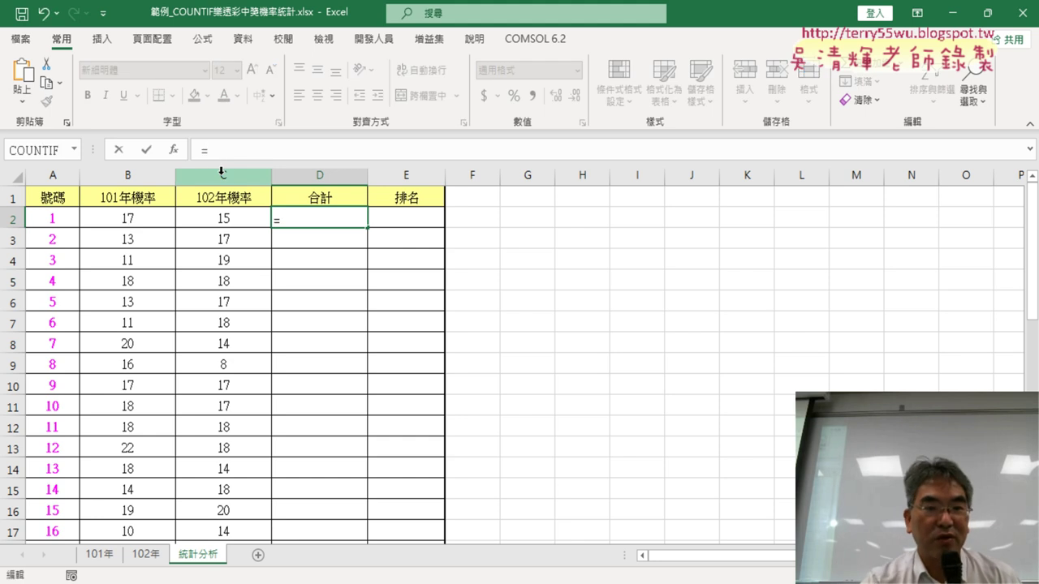
{"action": "left_click", "coordinate": [160, 218]}
{"action": "type", "text": "+"}
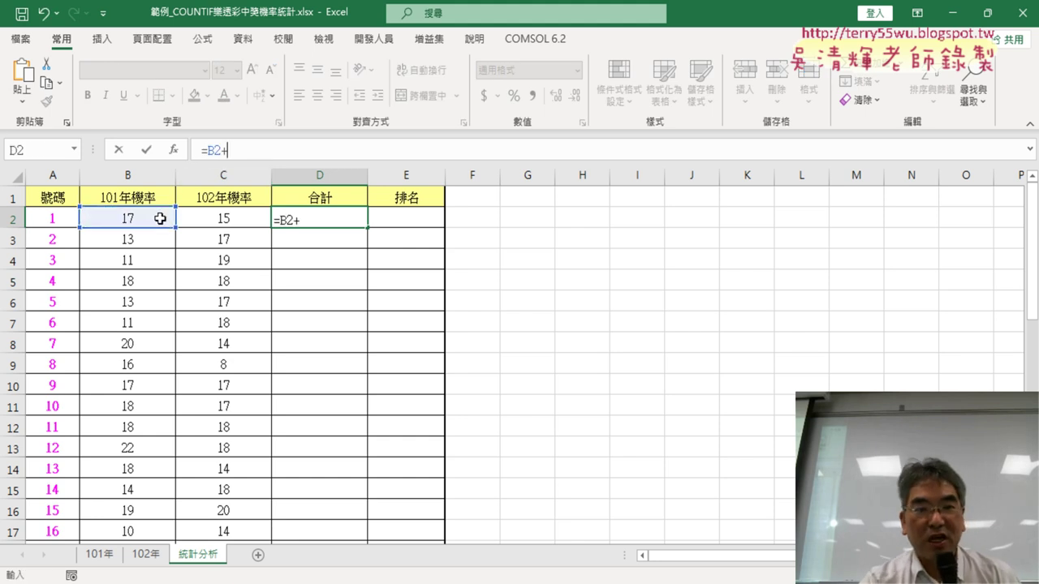
{"action": "left_click", "coordinate": [227, 219]}
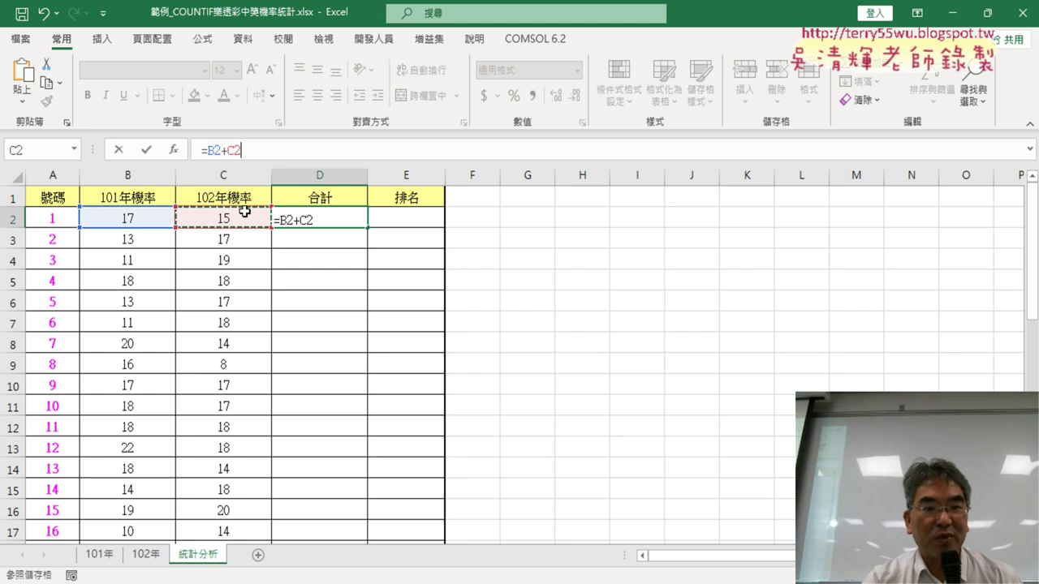
{"action": "left_click", "coordinate": [146, 150]}
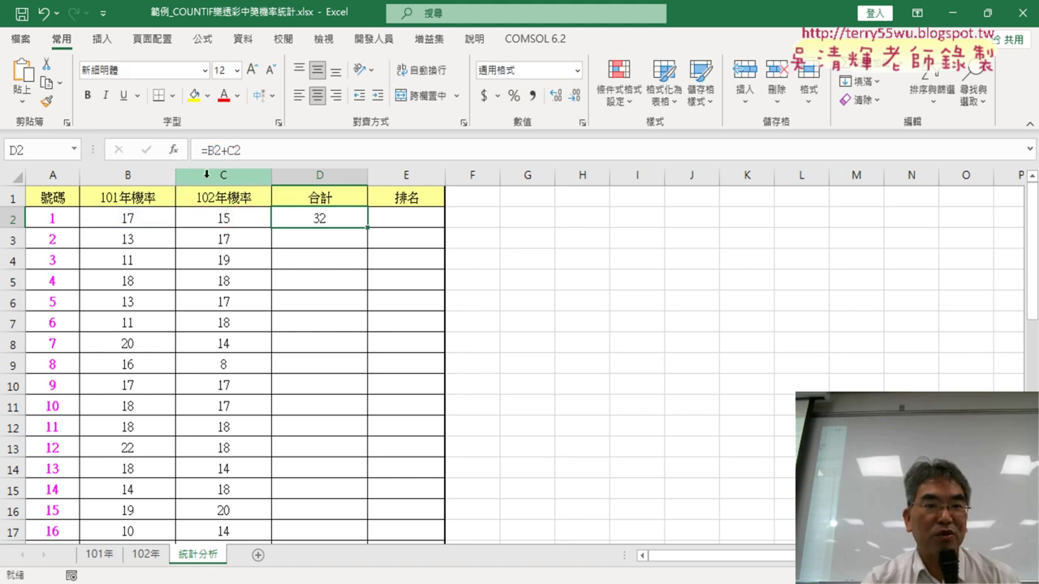
{"action": "double_click", "coordinate": [366, 228]}
{"action": "scroll", "coordinate": [349, 248], "scroll_direction": "down", "scroll_amount": 3}
{"action": "scroll", "coordinate": [349, 248], "scroll_direction": "down", "scroll_amount": 1}
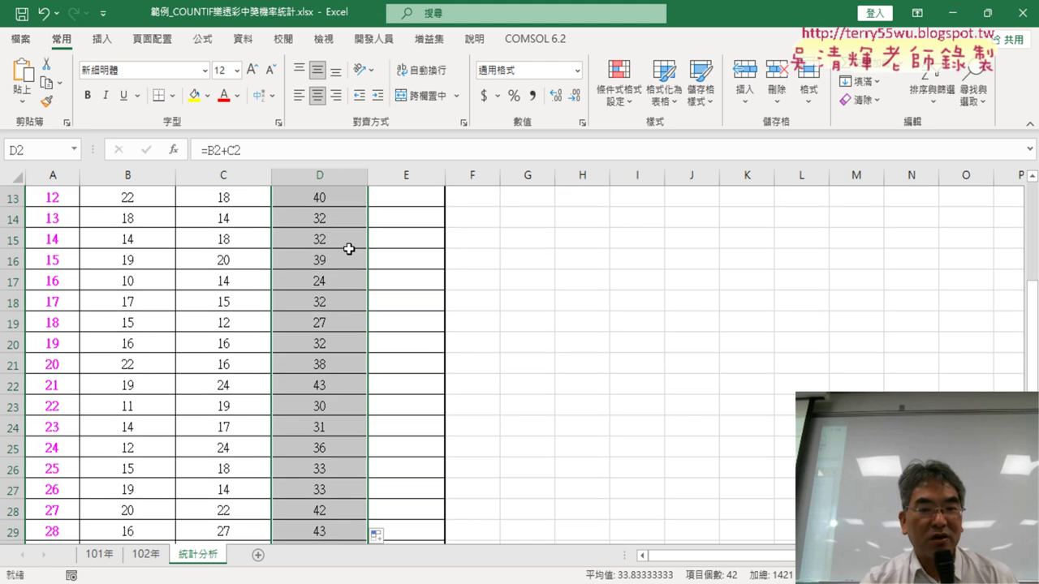
{"action": "scroll", "coordinate": [349, 249], "scroll_direction": "down", "scroll_amount": 2}
{"action": "scroll", "coordinate": [349, 249], "scroll_direction": "down", "scroll_amount": 3}
{"action": "scroll", "coordinate": [349, 249], "scroll_direction": "up", "scroll_amount": 3}
{"action": "scroll", "coordinate": [348, 249], "scroll_direction": "up", "scroll_amount": 4}
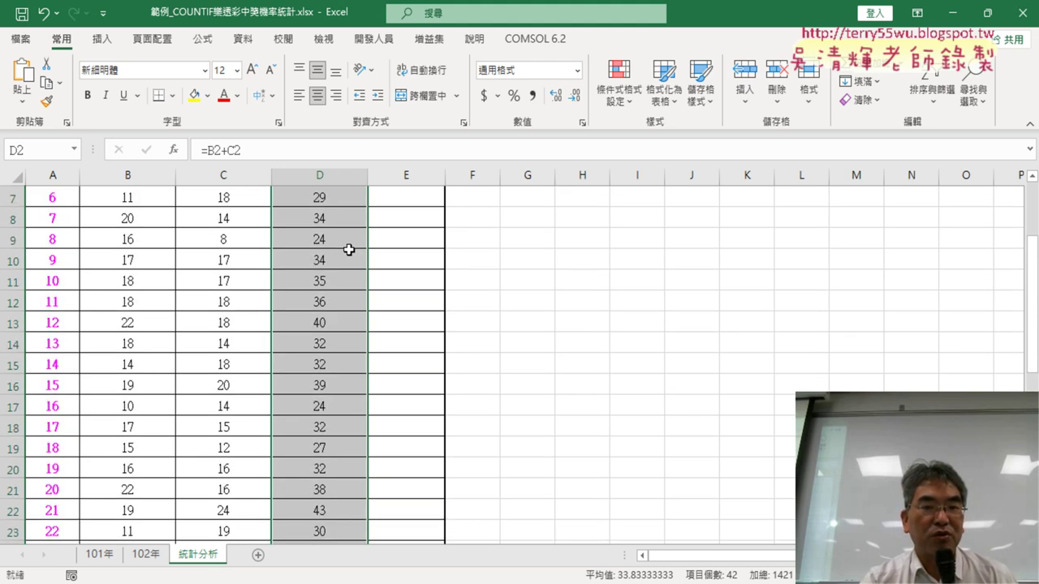
{"action": "scroll", "coordinate": [349, 249], "scroll_direction": "up", "scroll_amount": 2}
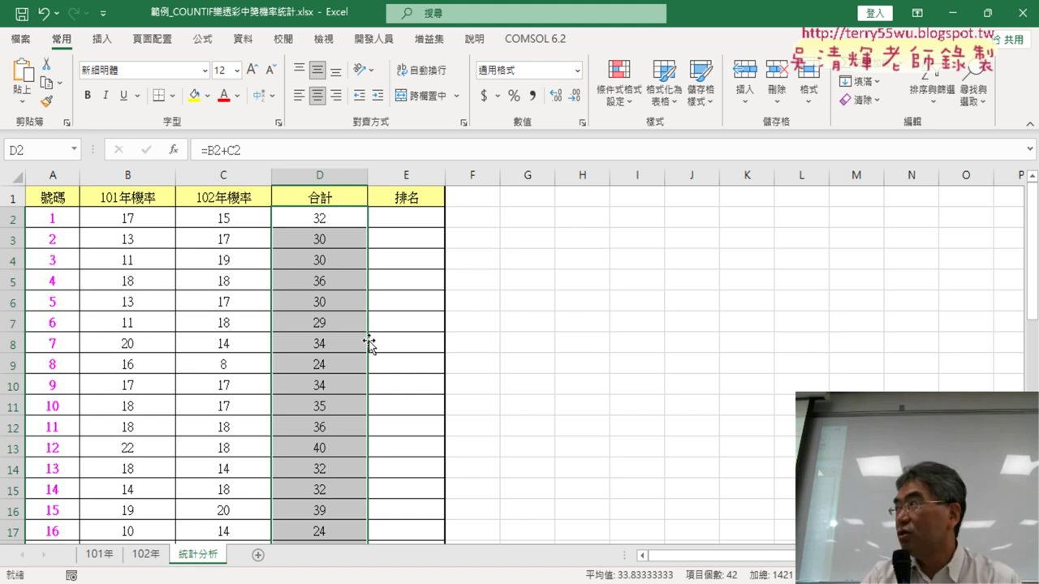
{"action": "scroll", "coordinate": [355, 343], "scroll_direction": "down", "scroll_amount": 1}
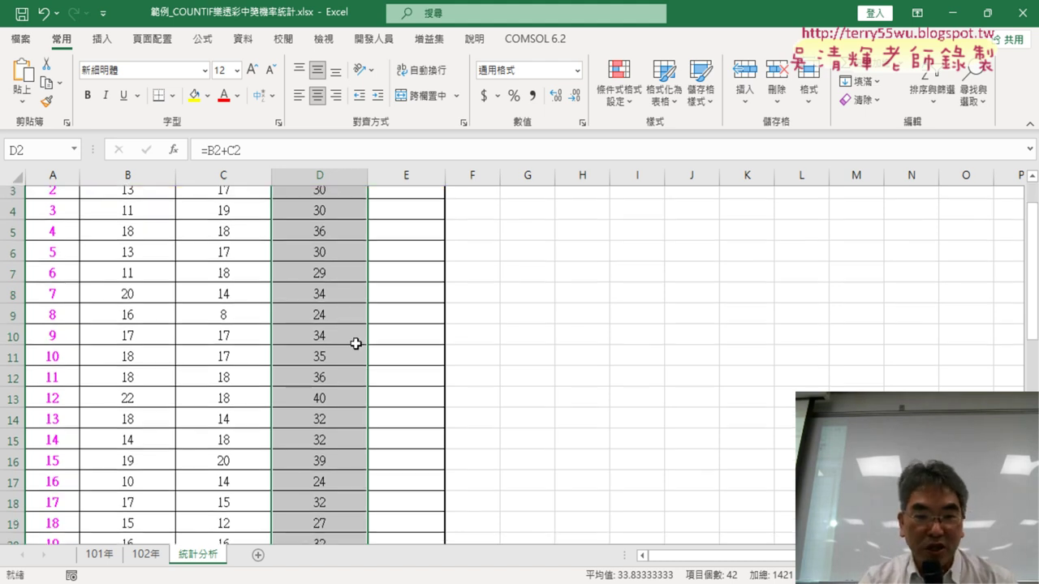
{"action": "scroll", "coordinate": [356, 343], "scroll_direction": "down", "scroll_amount": 1}
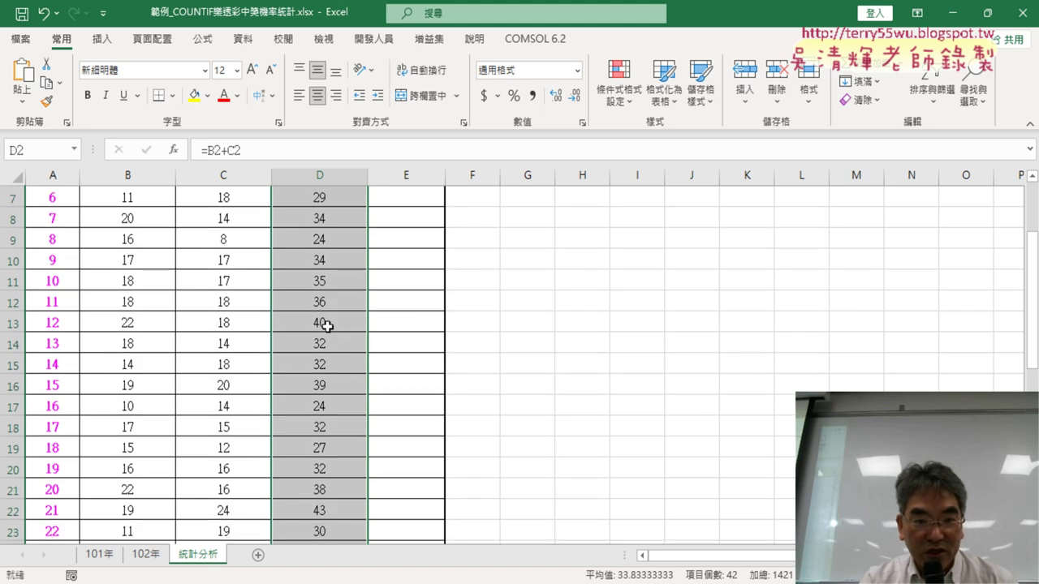
{"action": "scroll", "coordinate": [327, 324], "scroll_direction": "down", "scroll_amount": 1}
{"action": "left_click", "coordinate": [331, 323]}
{"action": "scroll", "coordinate": [393, 333], "scroll_direction": "down", "scroll_amount": 2}
{"action": "scroll", "coordinate": [393, 332], "scroll_direction": "down", "scroll_amount": 1}
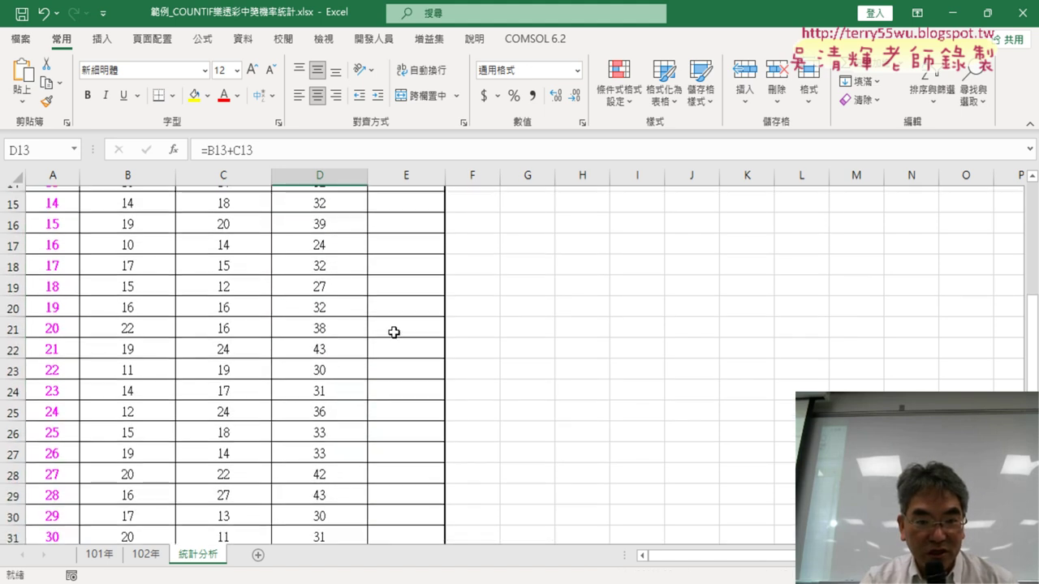
{"action": "left_click", "coordinate": [336, 453]}
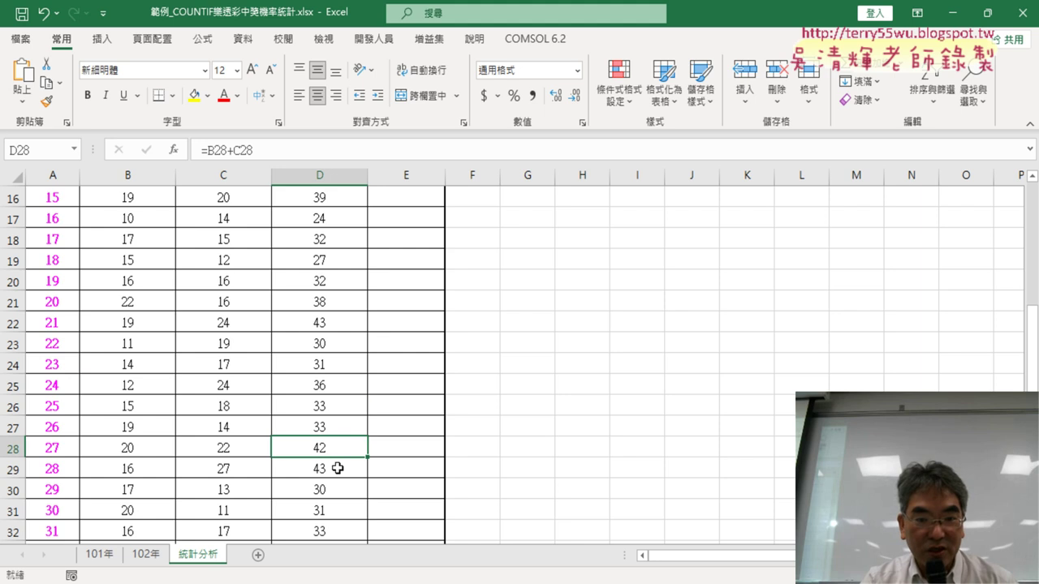
{"action": "left_click", "coordinate": [338, 469]}
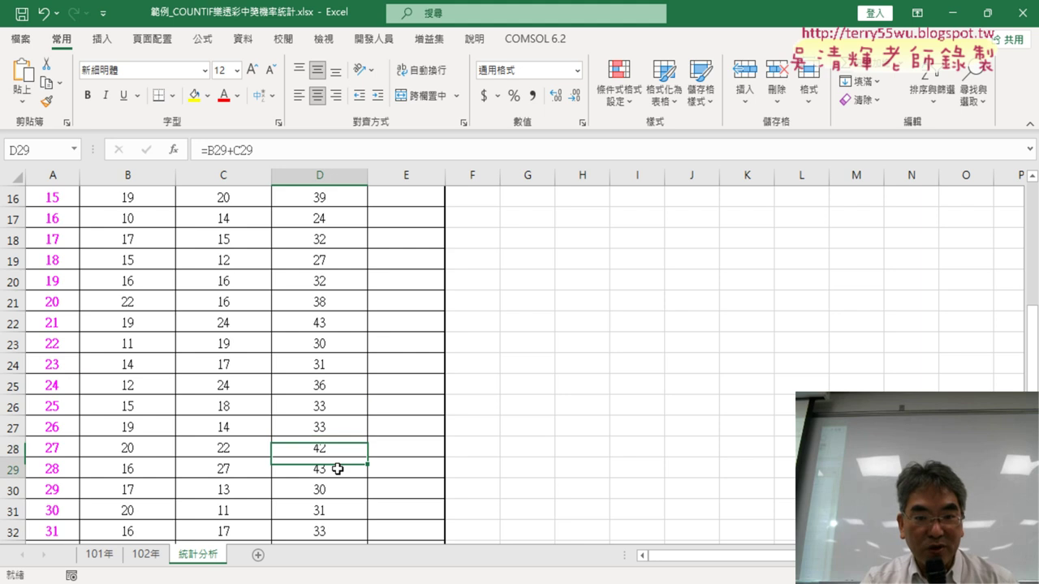
{"action": "left_click", "coordinate": [322, 324]}
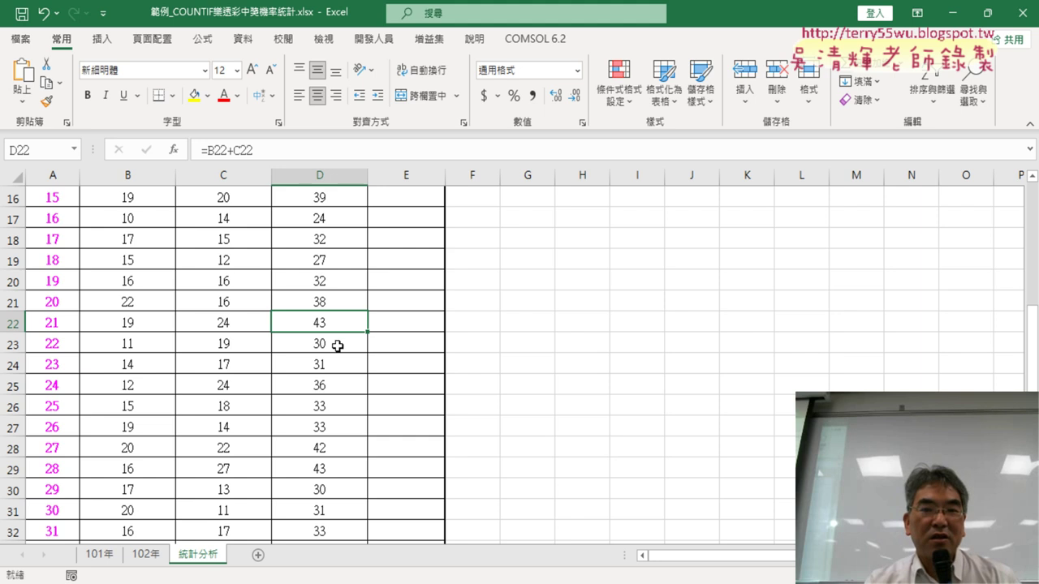
{"action": "scroll", "coordinate": [347, 325], "scroll_direction": "up", "scroll_amount": 4}
{"action": "scroll", "coordinate": [366, 363], "scroll_direction": "up", "scroll_amount": 1}
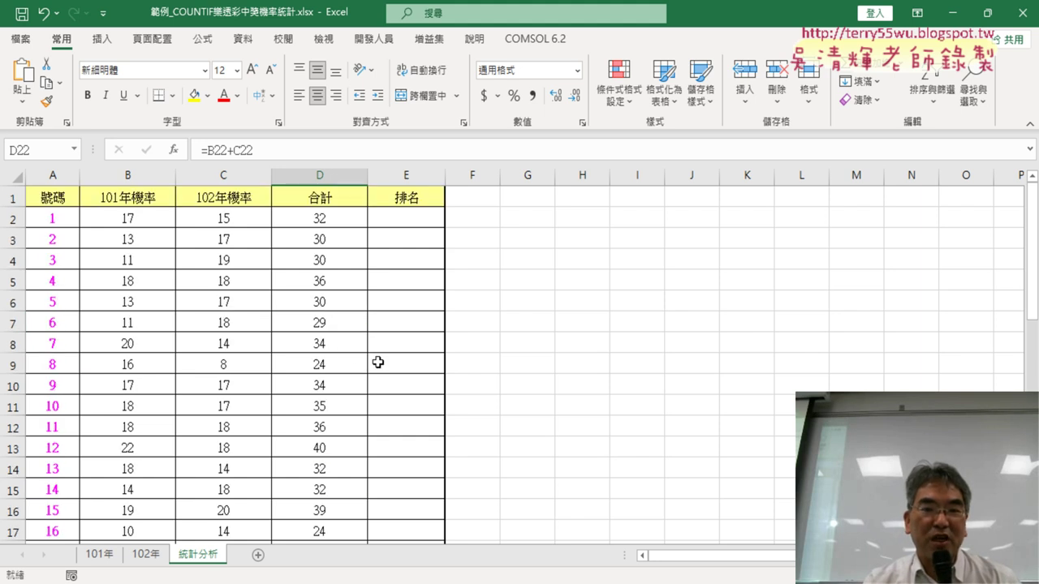
{"action": "left_click", "coordinate": [422, 215]}
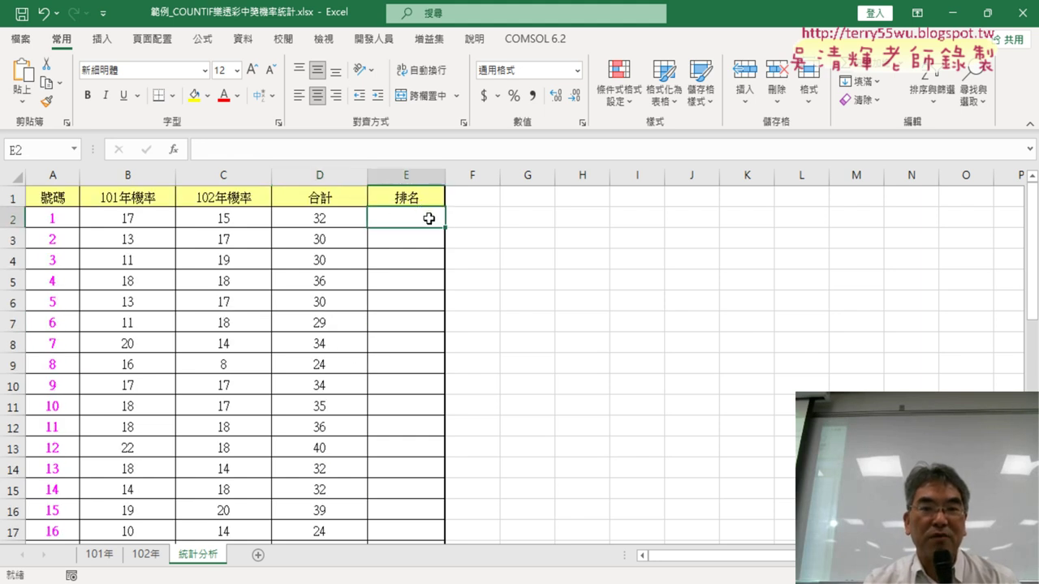
- Insert the RANK.EQ function from the Statistical category into cell E2
{"action": "left_click", "coordinate": [177, 152]}
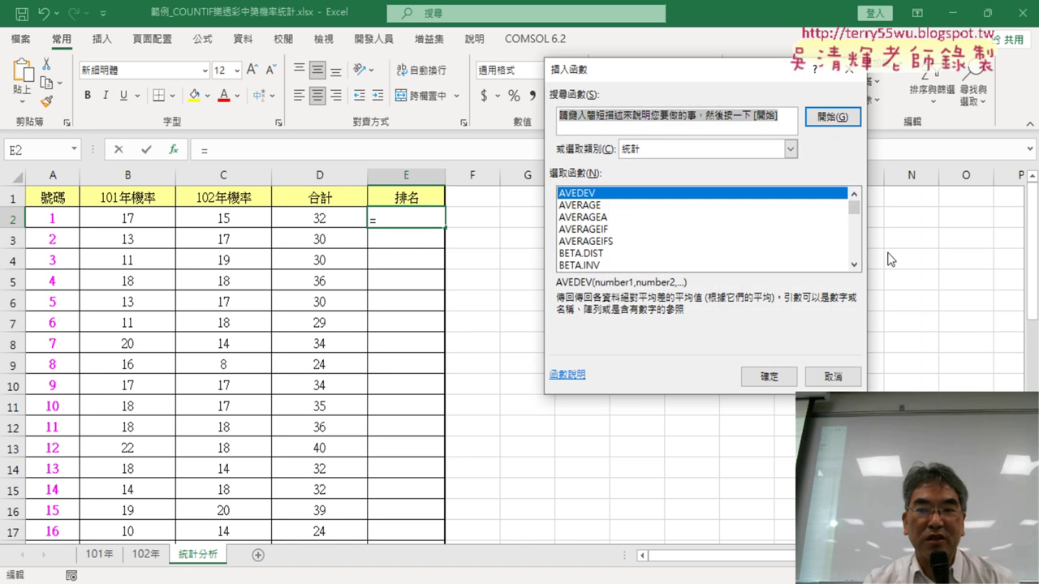
{"action": "left_click", "coordinate": [854, 264]}
{"action": "left_click", "coordinate": [853, 265]}
{"action": "left_click", "coordinate": [853, 265]}
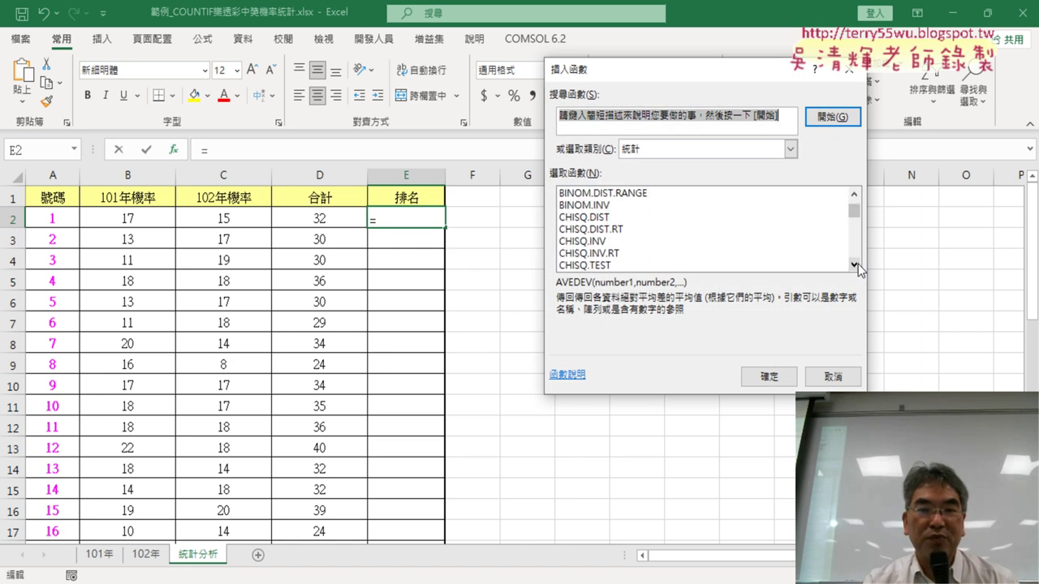
{"action": "left_click", "coordinate": [854, 264]}
{"action": "left_click", "coordinate": [854, 265]}
{"action": "left_click", "coordinate": [853, 265]}
{"action": "left_click", "coordinate": [853, 264]}
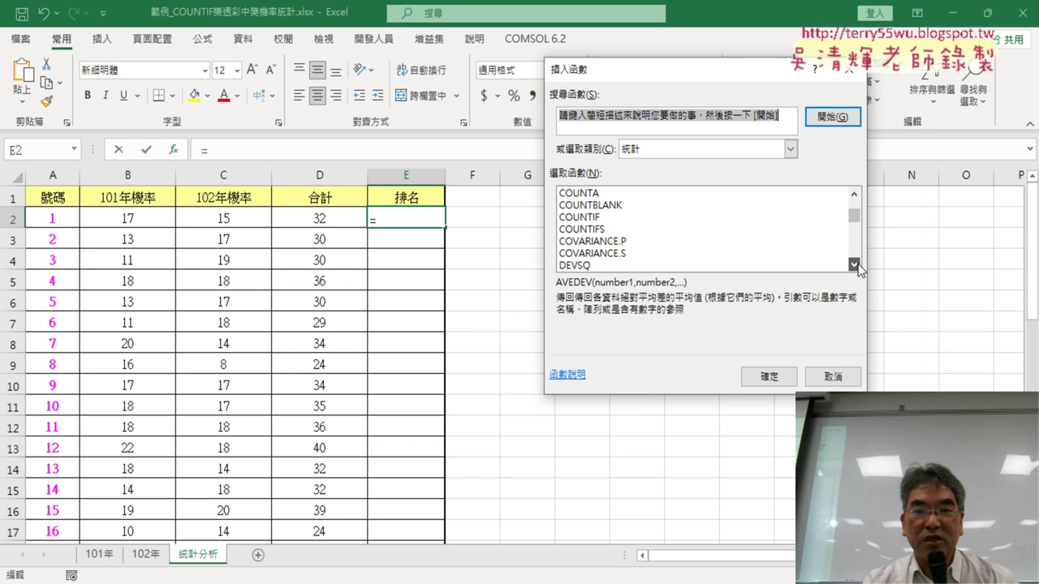
{"action": "left_click", "coordinate": [854, 265]}
{"action": "left_click", "coordinate": [853, 264]}
{"action": "left_click", "coordinate": [853, 264]}
{"action": "left_click", "coordinate": [853, 265]}
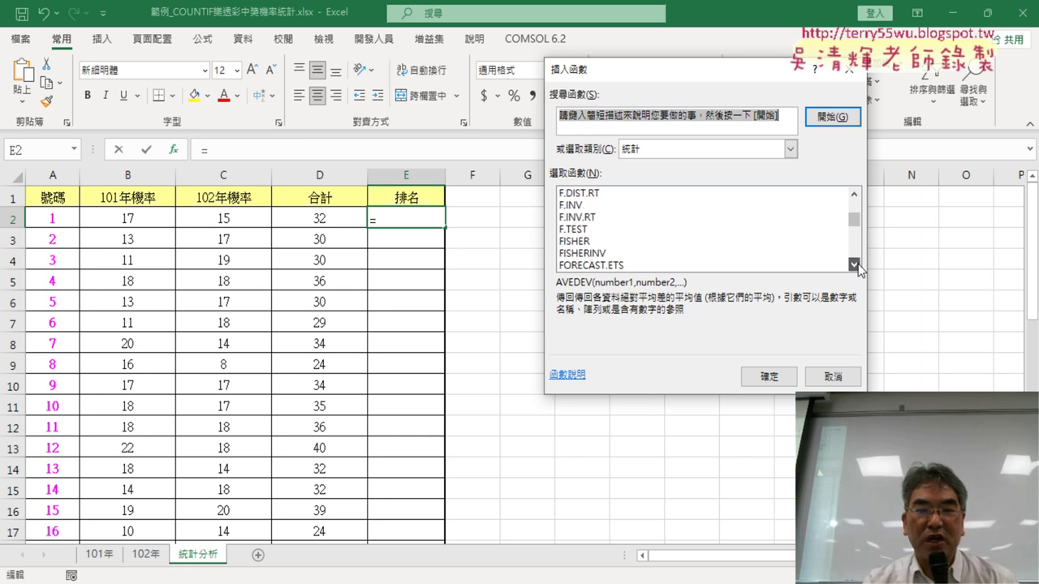
{"action": "left_click", "coordinate": [854, 265]}
{"action": "left_click", "coordinate": [853, 264]}
{"action": "left_click", "coordinate": [854, 265]}
{"action": "left_click", "coordinate": [853, 265]}
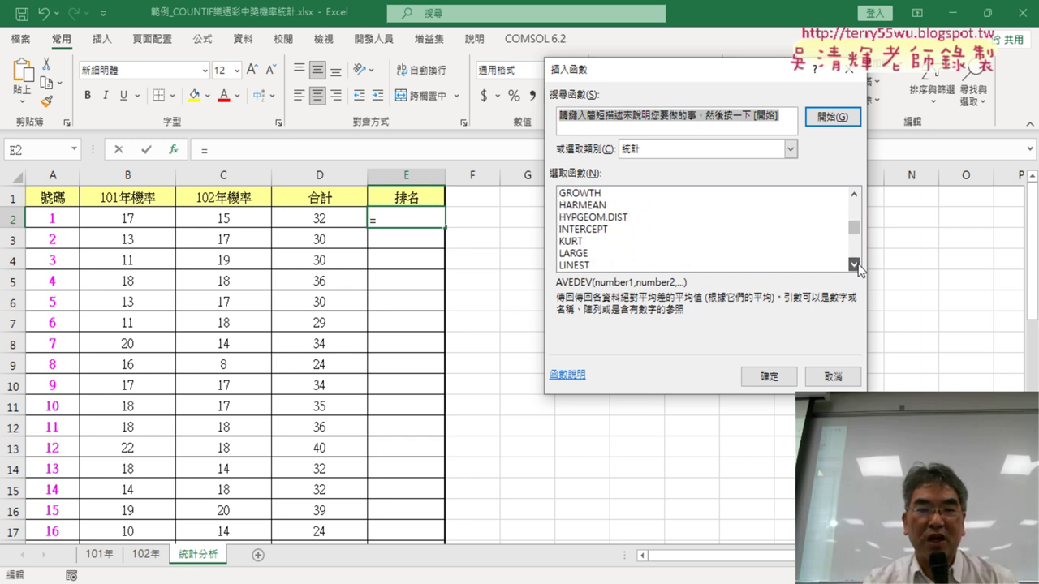
{"action": "left_click", "coordinate": [854, 265]}
{"action": "left_click", "coordinate": [854, 264]}
{"action": "left_click", "coordinate": [854, 264]}
{"action": "left_click", "coordinate": [854, 265]}
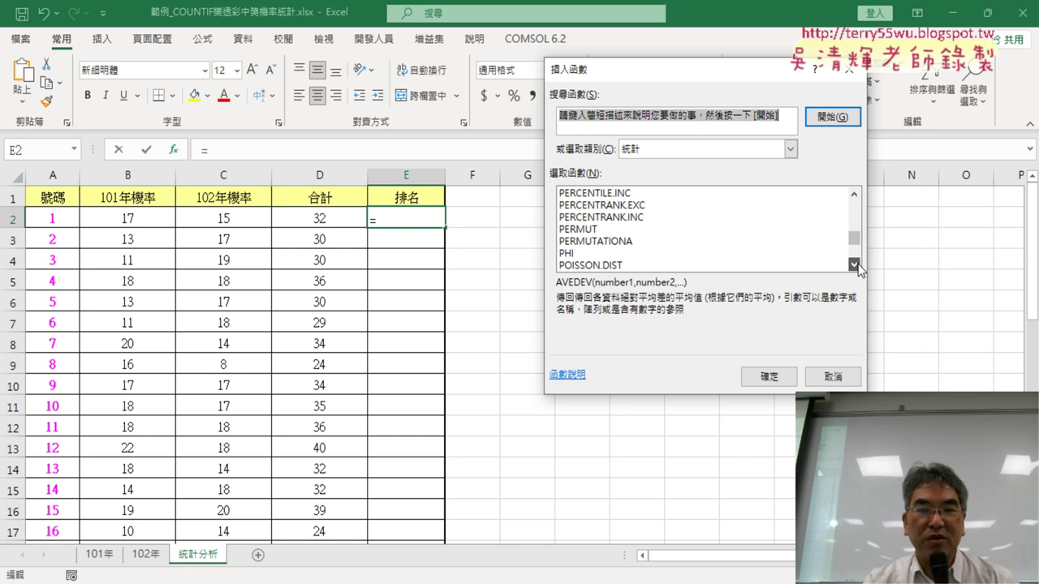
{"action": "left_click", "coordinate": [854, 264]}
{"action": "left_click", "coordinate": [854, 264]}
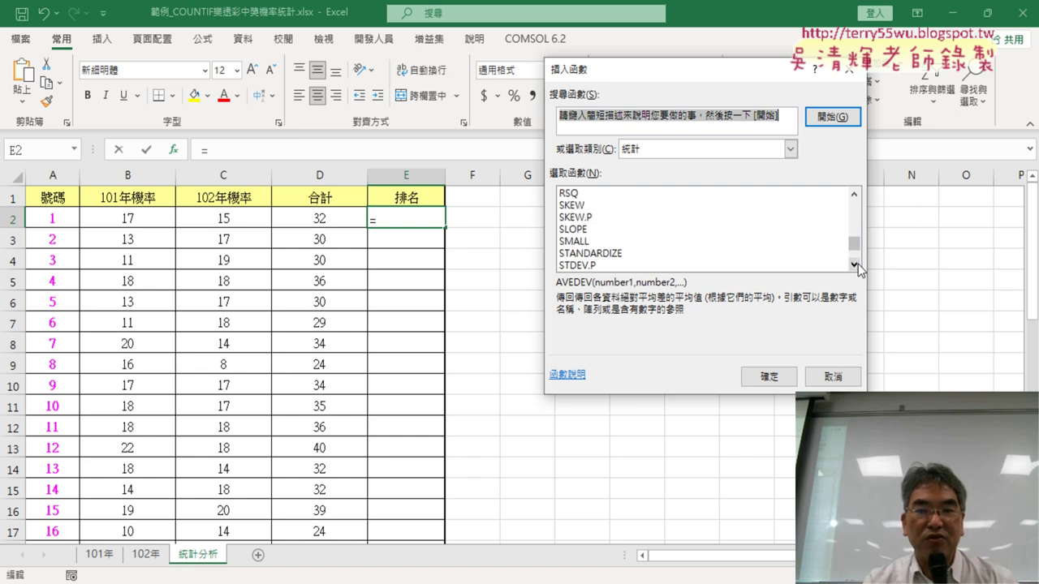
{"action": "left_click", "coordinate": [854, 194]}
{"action": "left_click", "coordinate": [598, 234]}
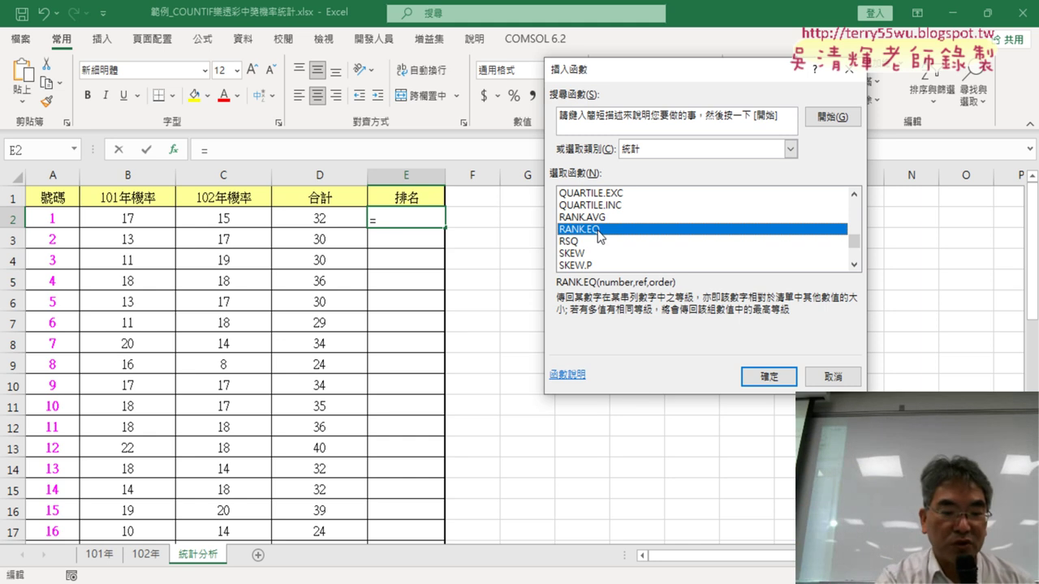
{"action": "double_click", "coordinate": [600, 235]}
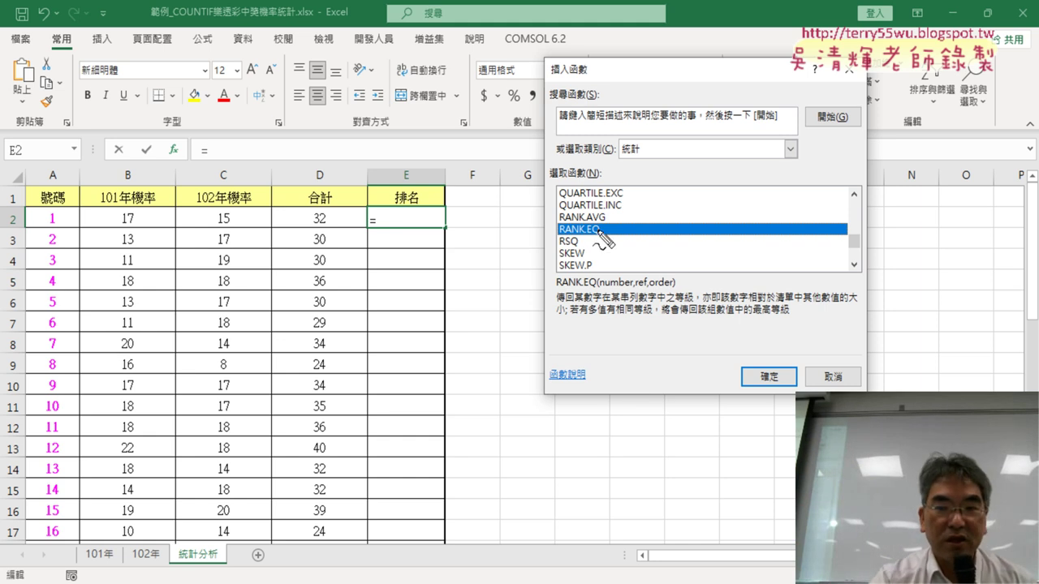
{"action": "left_click_drag", "start_coordinate": [605, 218], "coordinate": [574, 243]}
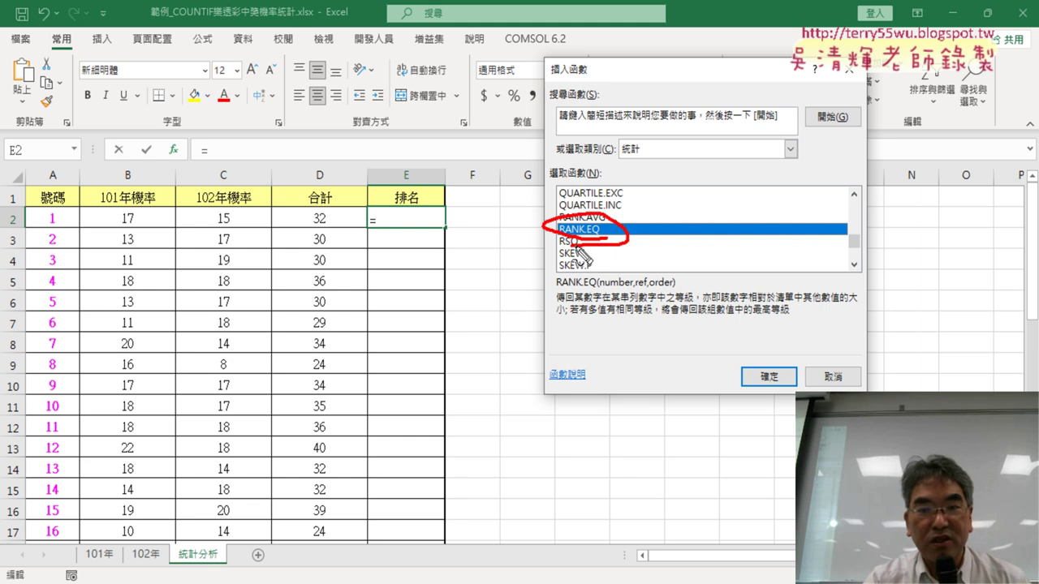
{"action": "key", "text": "Escape"}
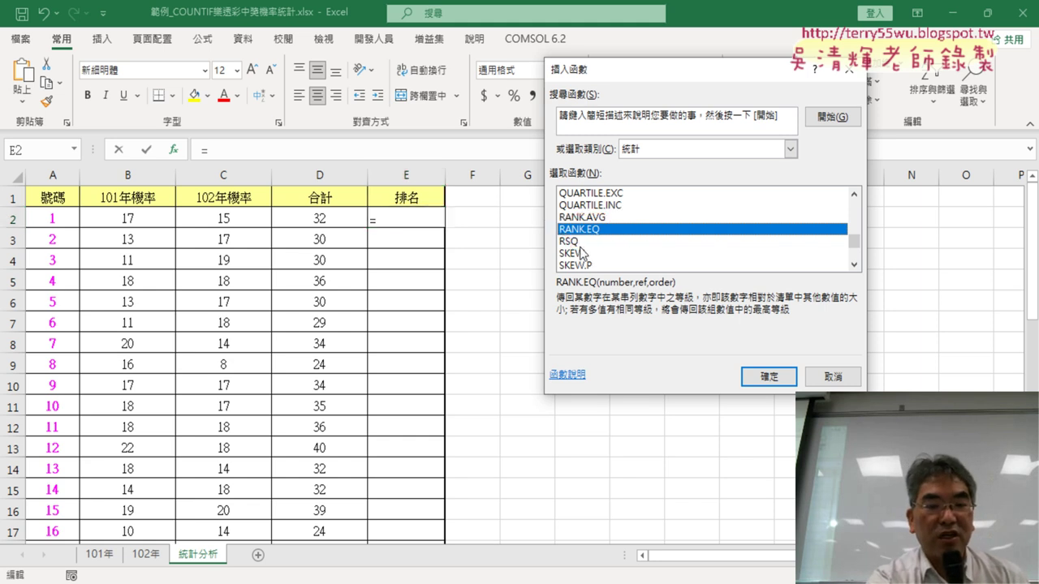
{"action": "left_click", "coordinate": [766, 379]}
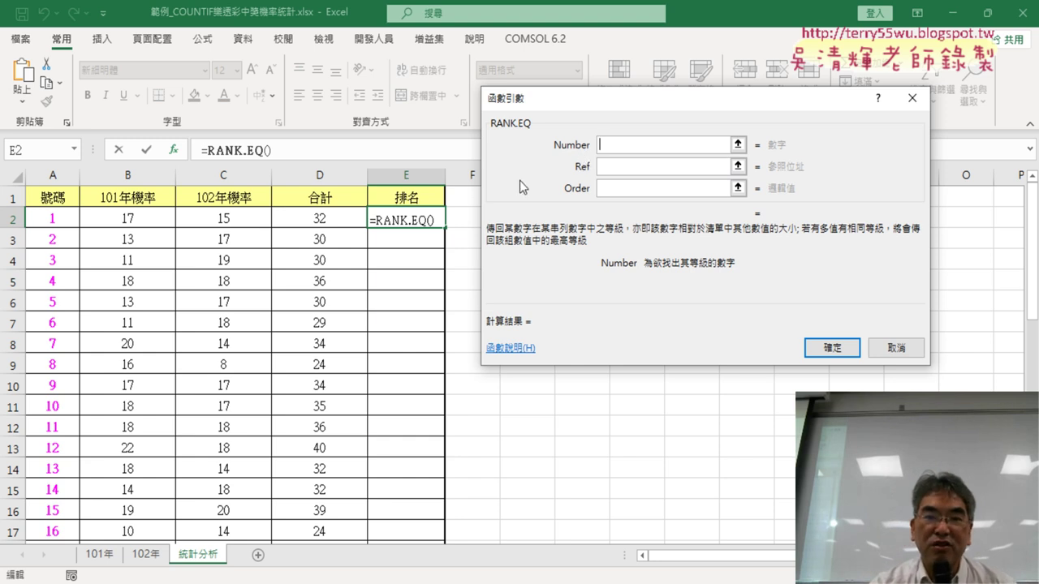
- Set RANK.EQ's Number to D2 and Ref to D2:D43, previewing a rank of 25
{"action": "left_click", "coordinate": [331, 220]}
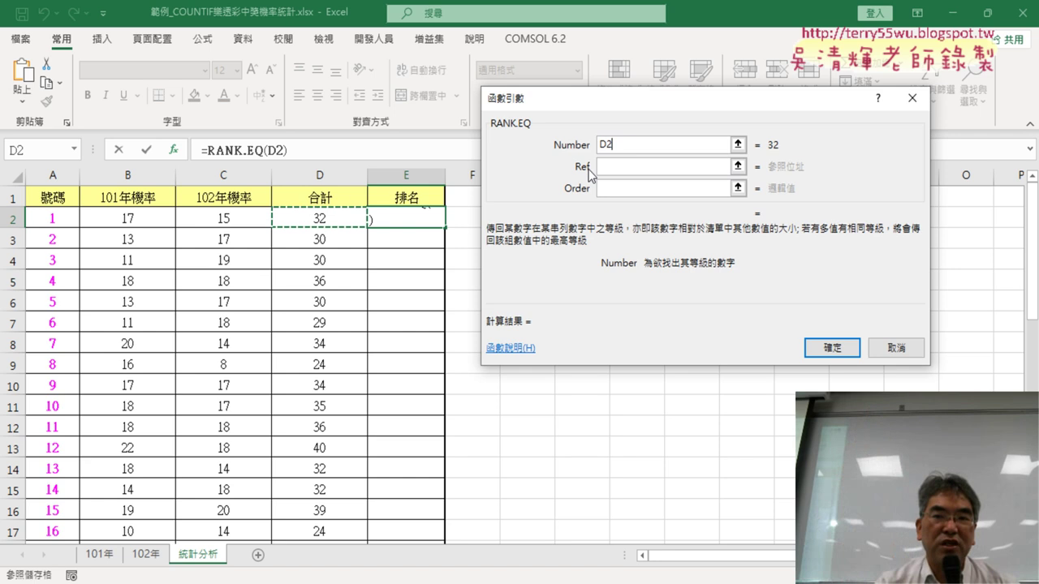
{"action": "left_click", "coordinate": [631, 168]}
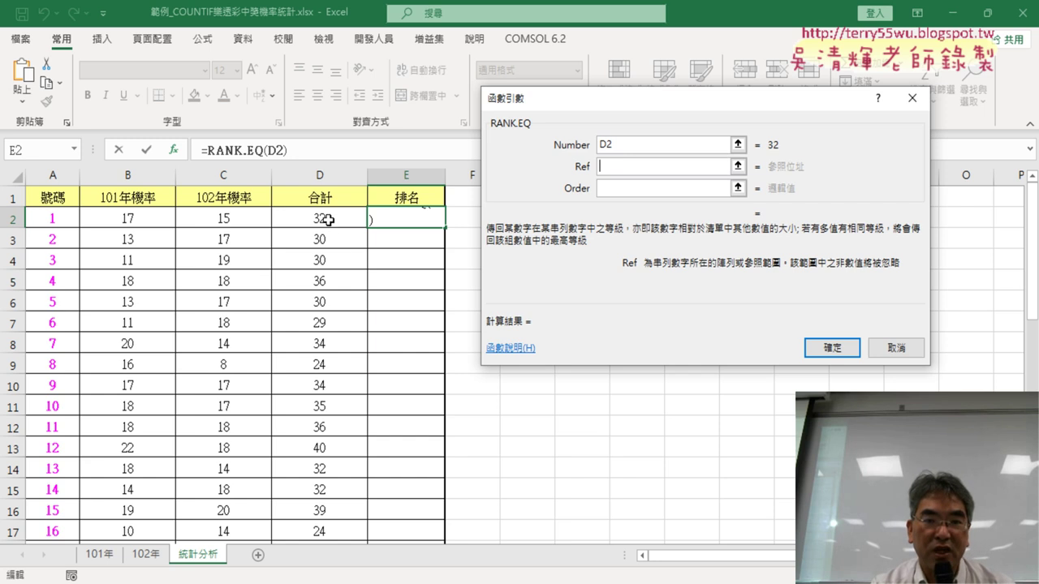
{"action": "left_click", "coordinate": [335, 218]}
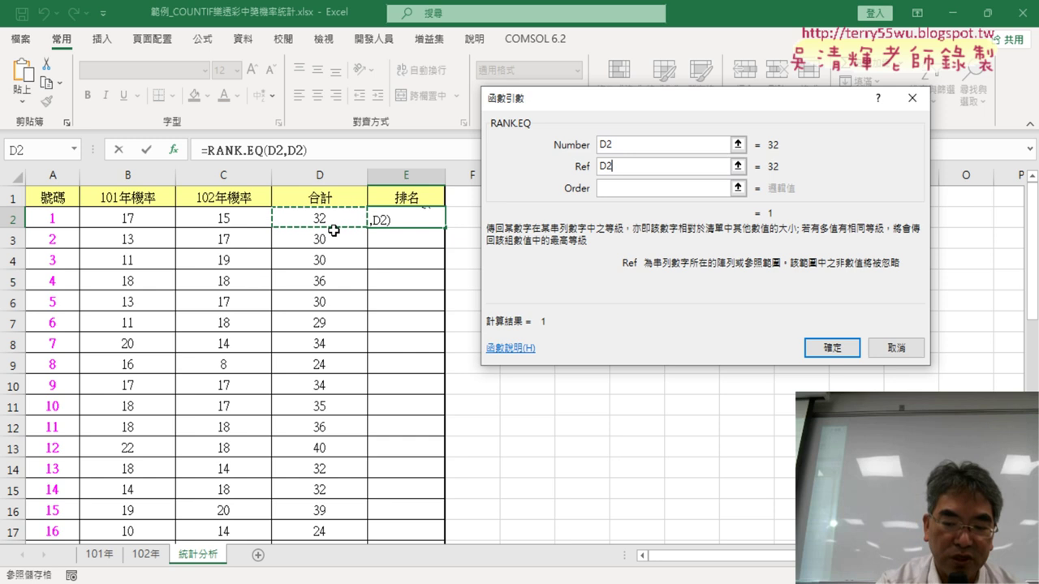
{"action": "key", "text": "ctrl+shift+Down"}
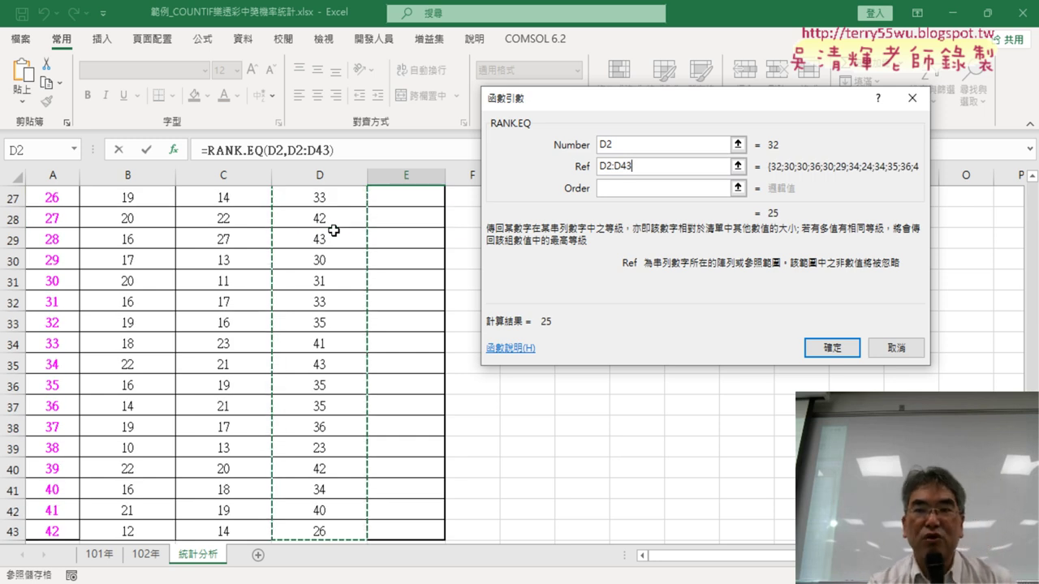
{"action": "left_click", "coordinate": [624, 186]}
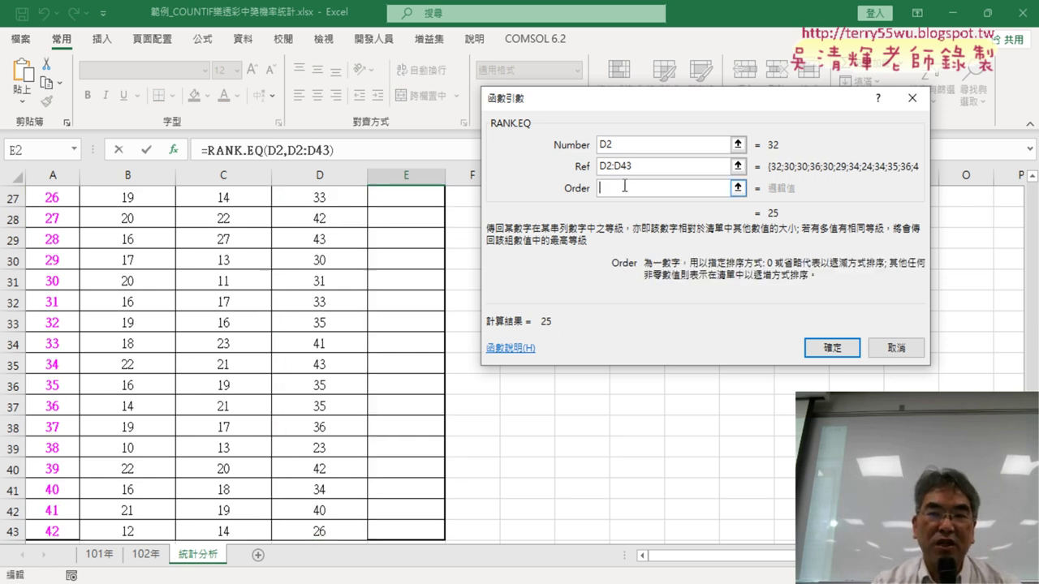
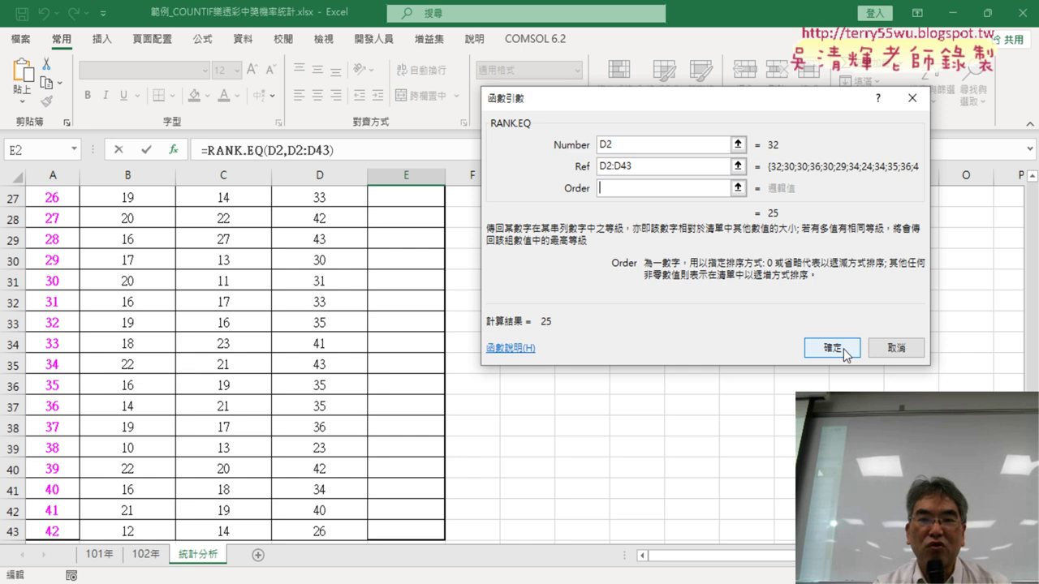
- Change the RANK.EQ Ref to D$2:D$43 and confirm, so E2 ranks 32 as 25
{"action": "scroll", "coordinate": [430, 311], "scroll_direction": "up", "scroll_amount": 3}
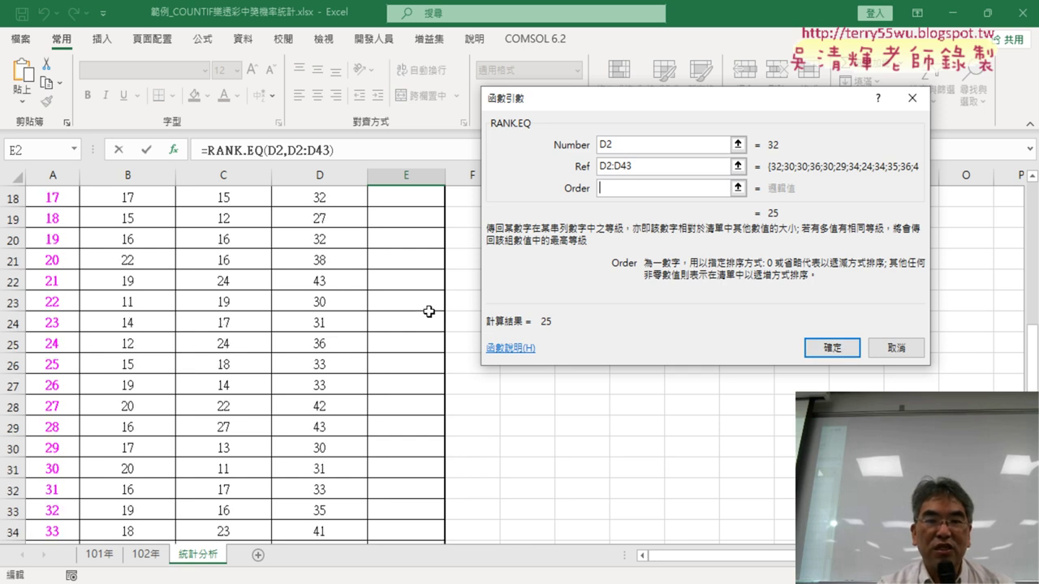
{"action": "scroll", "coordinate": [430, 311], "scroll_direction": "up", "scroll_amount": 6}
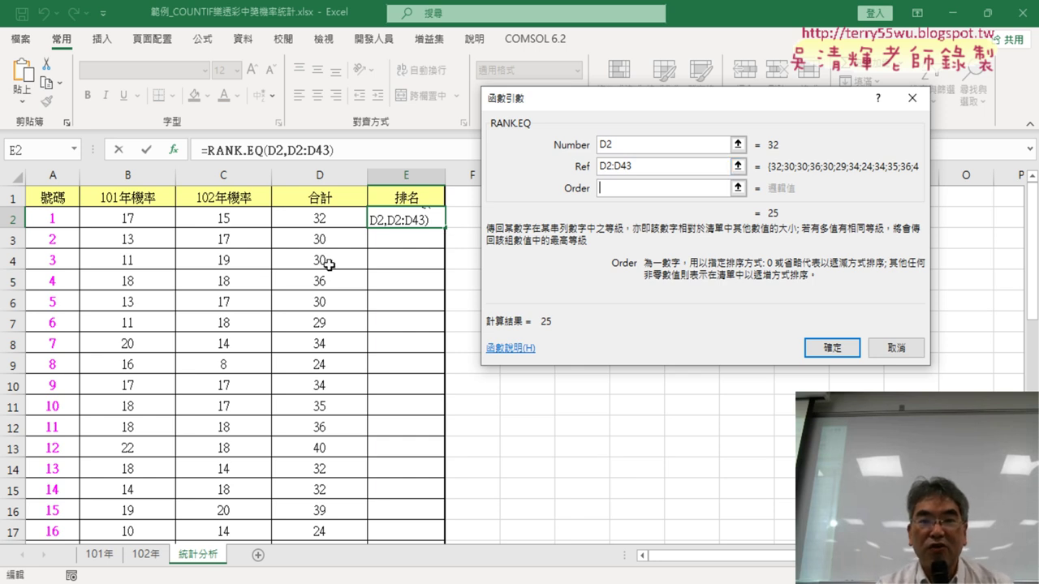
{"action": "left_click", "coordinate": [607, 164]}
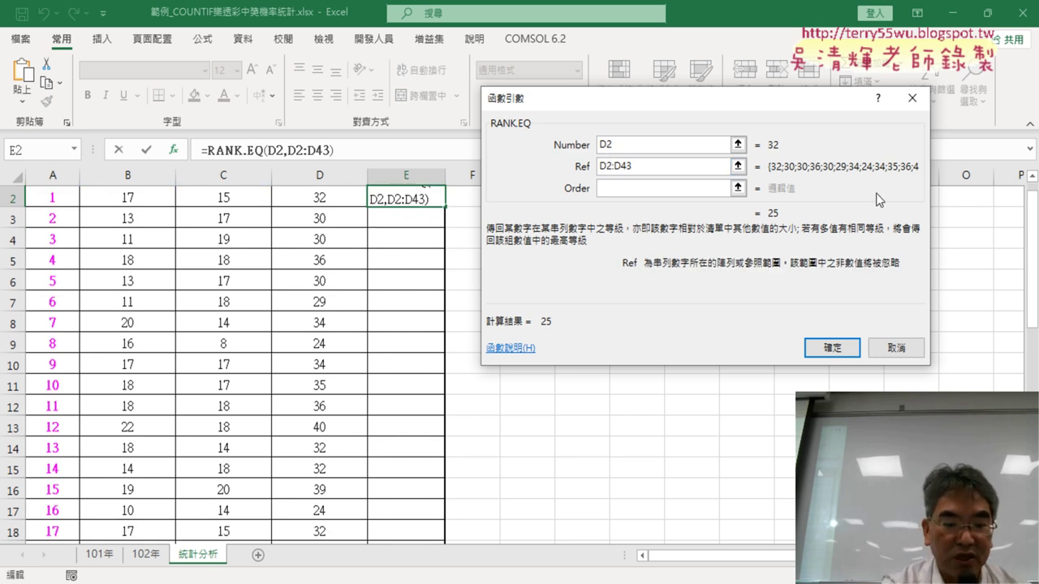
{"action": "type", "text": "$2:D"}
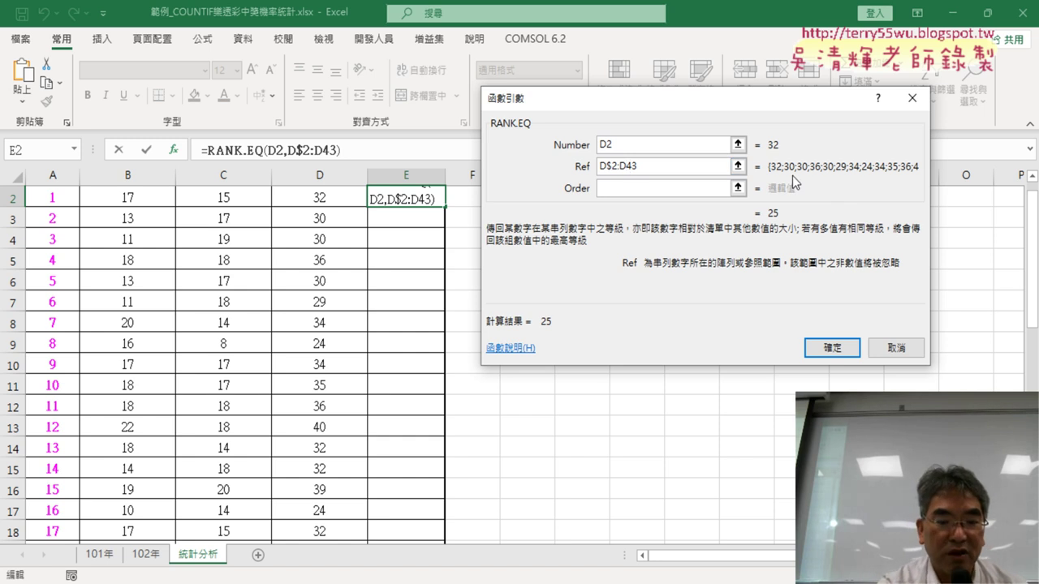
{"action": "type", "text": "$"}
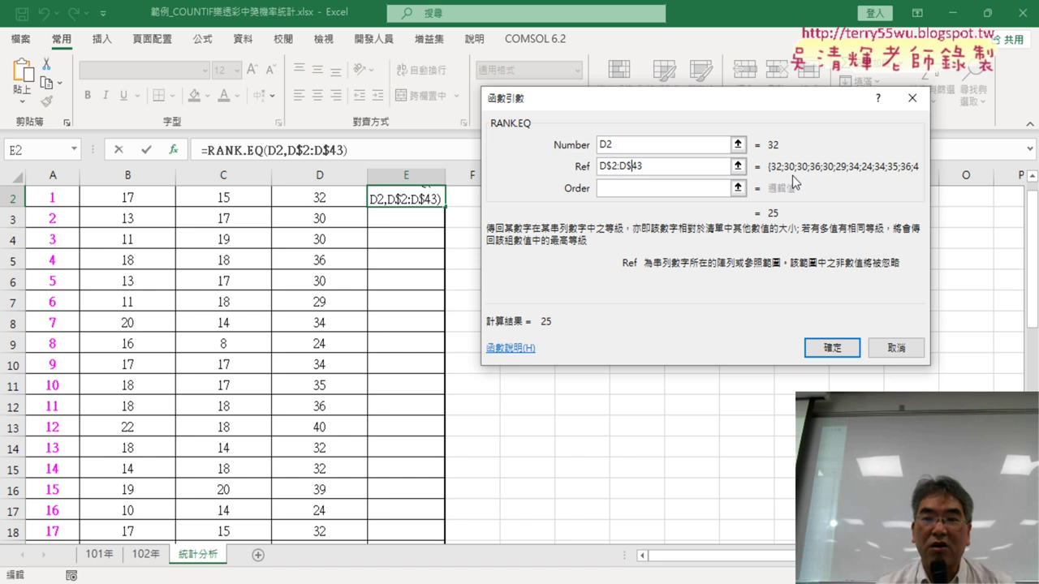
{"action": "left_click", "coordinate": [844, 352]}
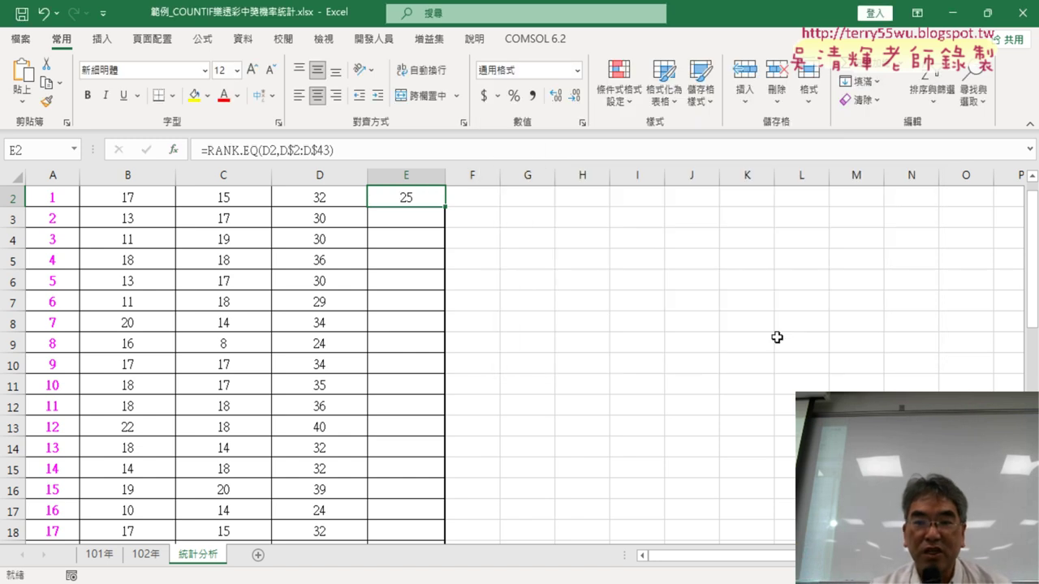
- Fill the RANK.EQ formula down E2:E43 and check that numbers 21 and 28 both rank 1
{"action": "double_click", "coordinate": [445, 207]}
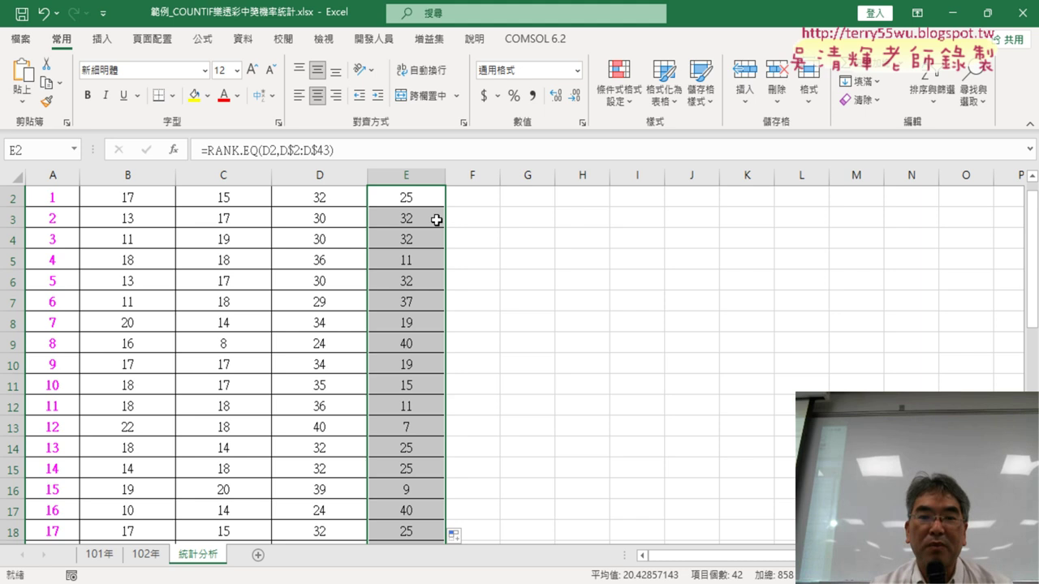
{"action": "scroll", "coordinate": [422, 284], "scroll_direction": "down", "scroll_amount": 2}
{"action": "scroll", "coordinate": [422, 286], "scroll_direction": "down", "scroll_amount": 3}
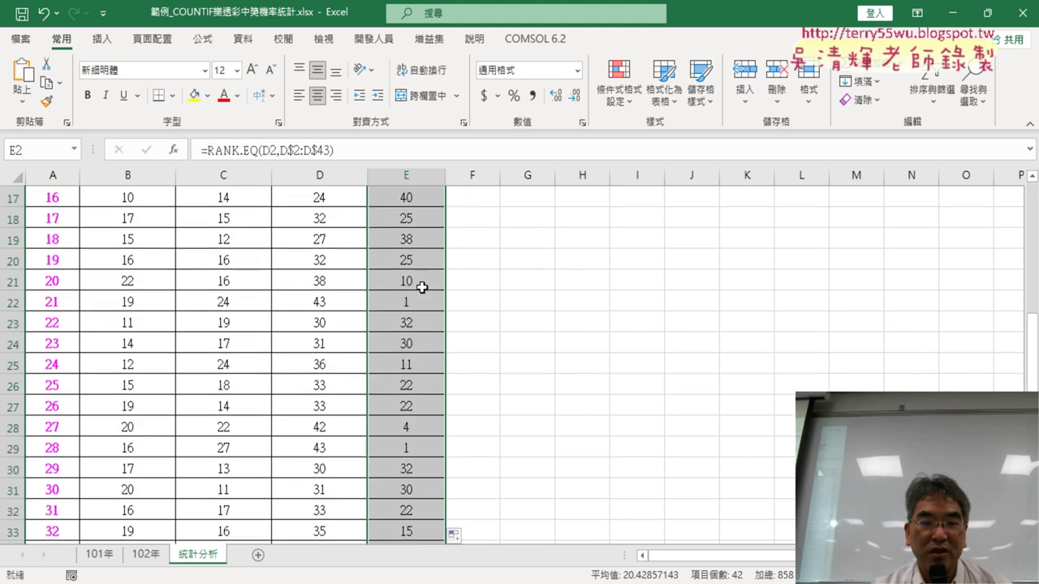
{"action": "left_click_drag", "start_coordinate": [419, 302], "coordinate": [47, 292]}
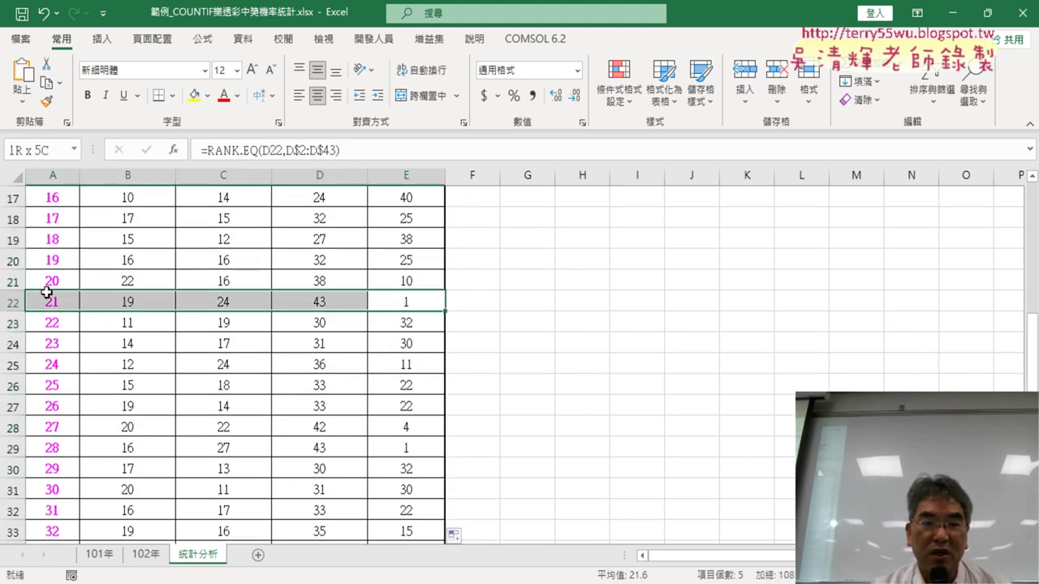
{"action": "left_click", "coordinate": [420, 443]}
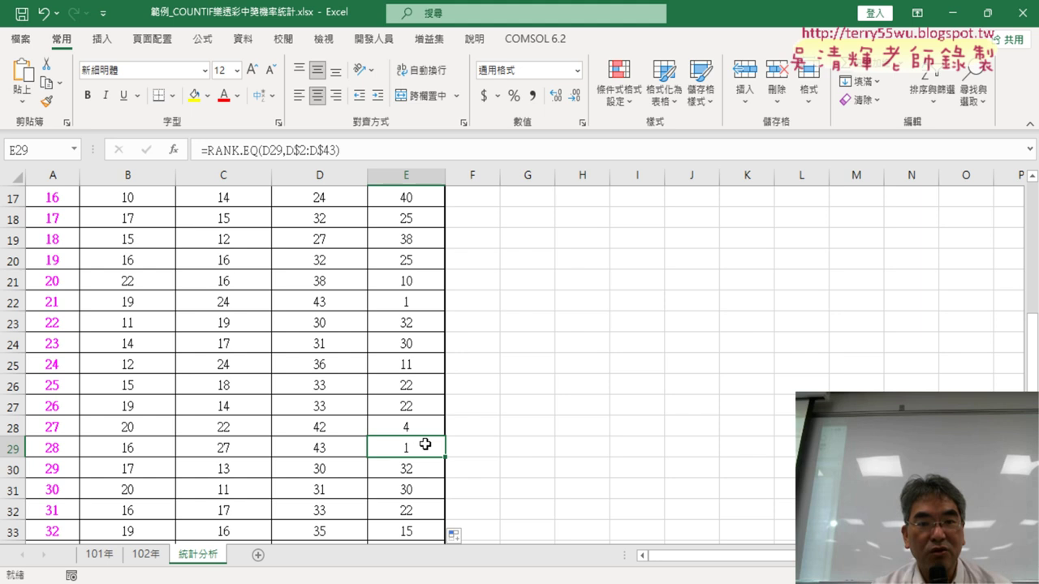
{"action": "left_click", "coordinate": [335, 302]}
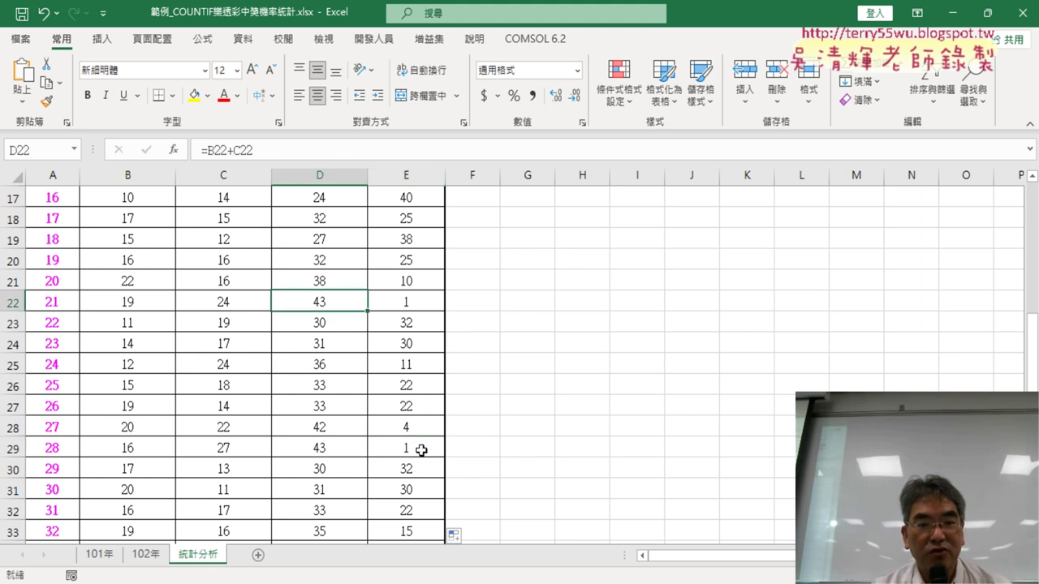
{"action": "left_click_drag", "start_coordinate": [421, 450], "coordinate": [65, 446]}
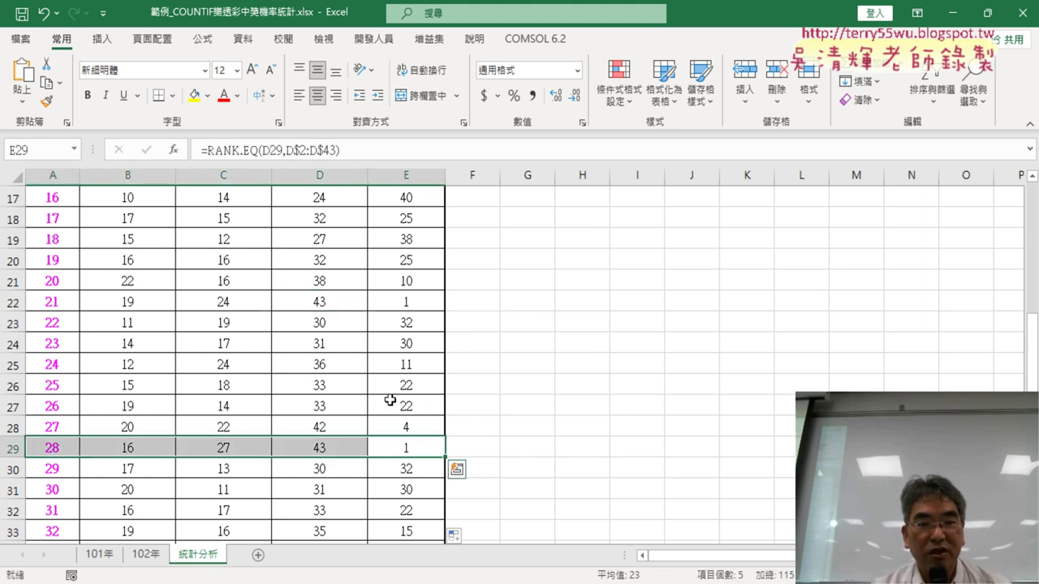
{"action": "left_click", "coordinate": [412, 302]}
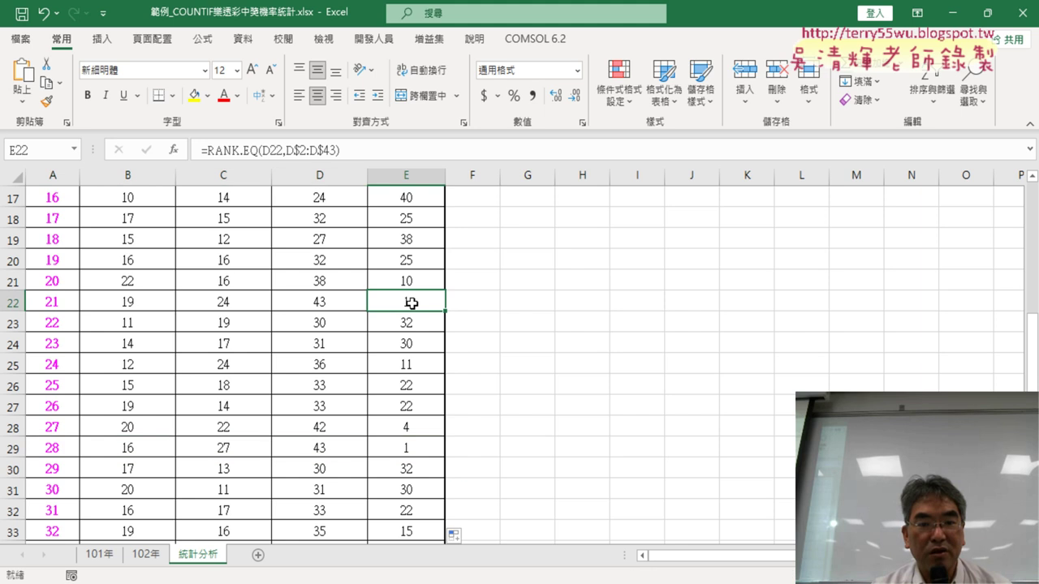
{"action": "left_click", "coordinate": [419, 451]}
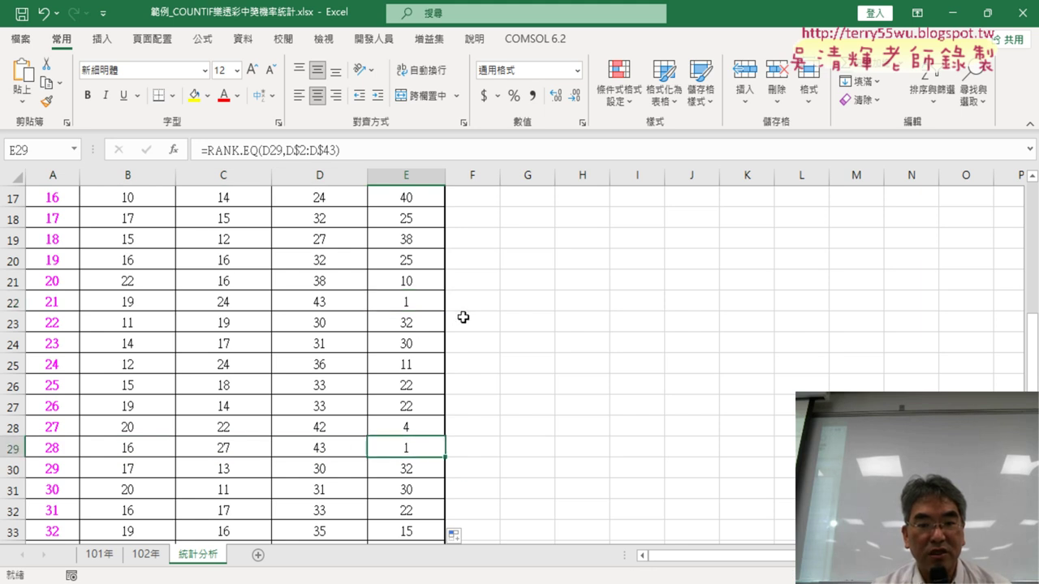
- Inspect the totals and ranks further down, such as number 34's total 43 and number 39
{"action": "scroll", "coordinate": [463, 318], "scroll_direction": "down", "scroll_amount": 1}
{"action": "scroll", "coordinate": [462, 318], "scroll_direction": "down", "scroll_amount": 1}
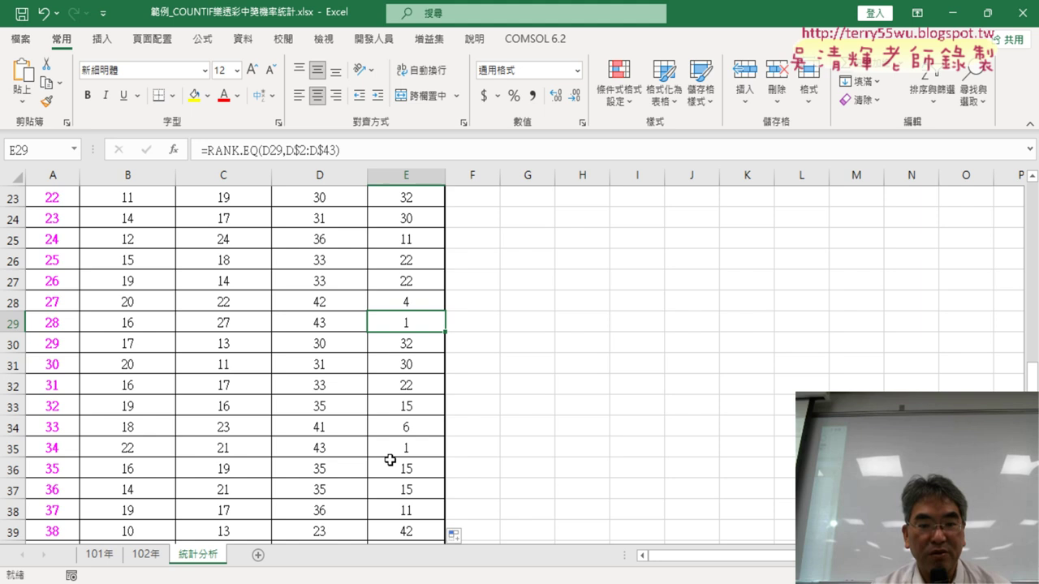
{"action": "left_click_drag", "start_coordinate": [409, 450], "coordinate": [343, 447]}
{"action": "scroll", "coordinate": [433, 408], "scroll_direction": "down", "scroll_amount": 1}
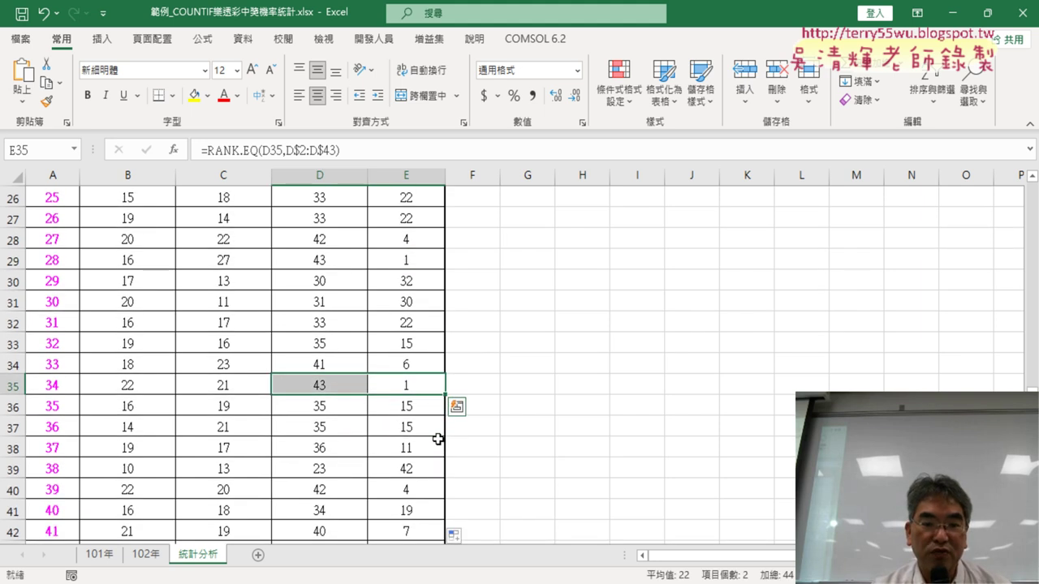
{"action": "scroll", "coordinate": [438, 440], "scroll_direction": "down", "scroll_amount": 1}
{"action": "scroll", "coordinate": [437, 440], "scroll_direction": "down", "scroll_amount": 1}
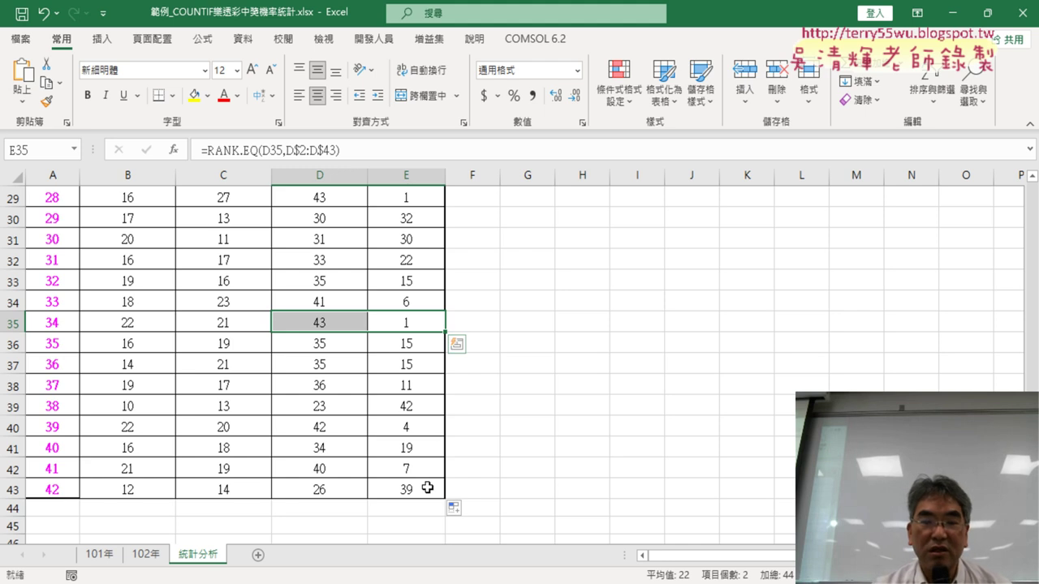
{"action": "left_click", "coordinate": [415, 430]}
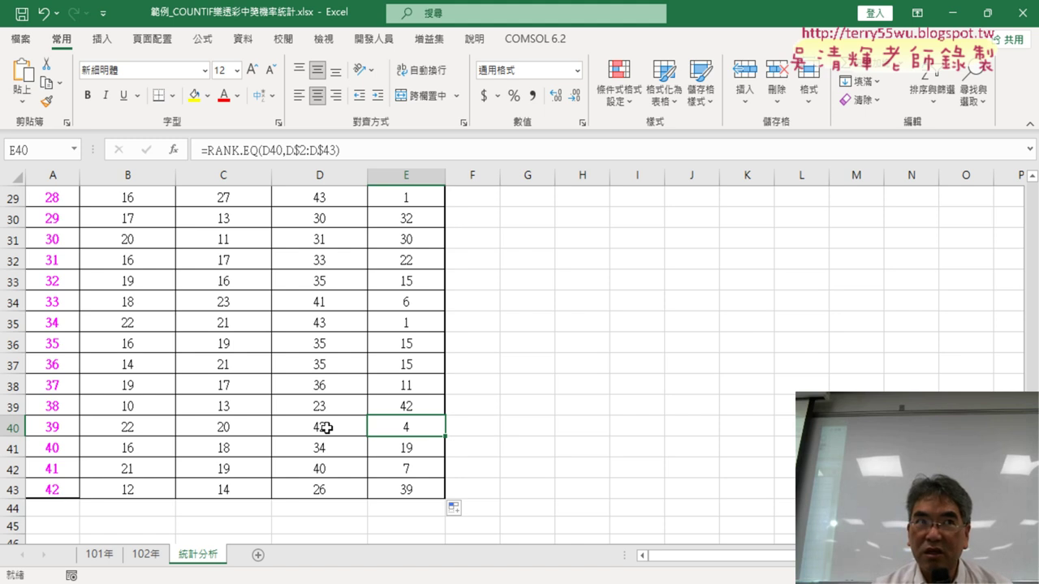
{"action": "left_click", "coordinate": [325, 428]}
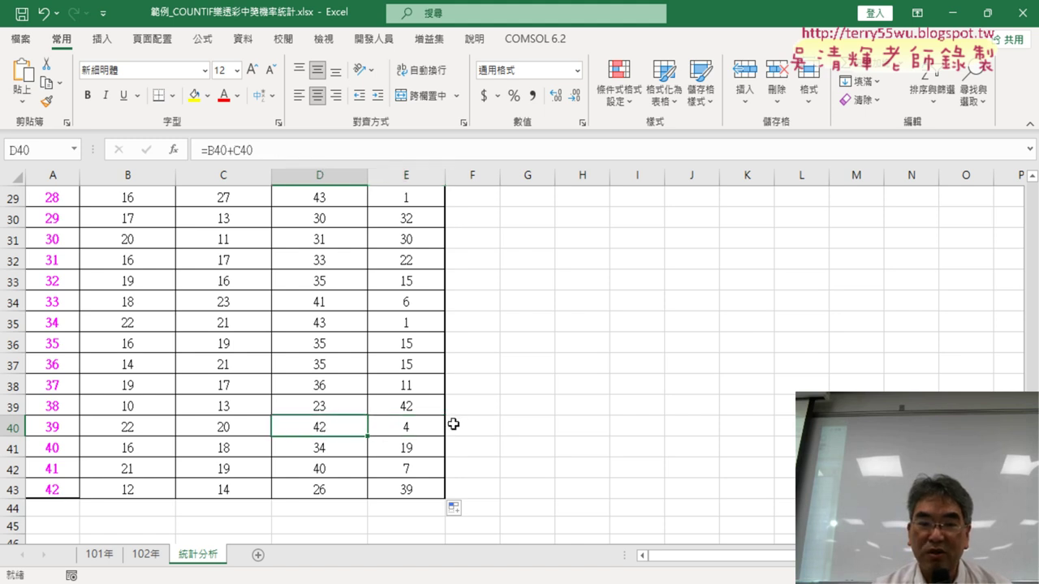
{"action": "scroll", "coordinate": [471, 423], "scroll_direction": "up", "scroll_amount": 3}
{"action": "scroll", "coordinate": [470, 423], "scroll_direction": "up", "scroll_amount": 6}
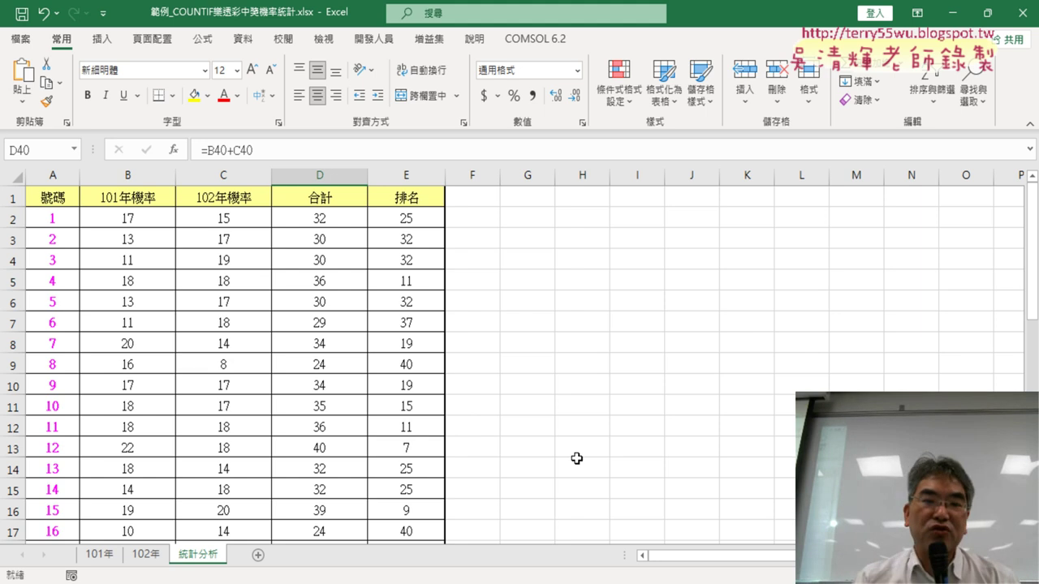
- Annotate B2's COUNTIF formula and the 101年 sheet it counts from, then display that sheet
{"action": "left_click", "coordinate": [167, 220]}
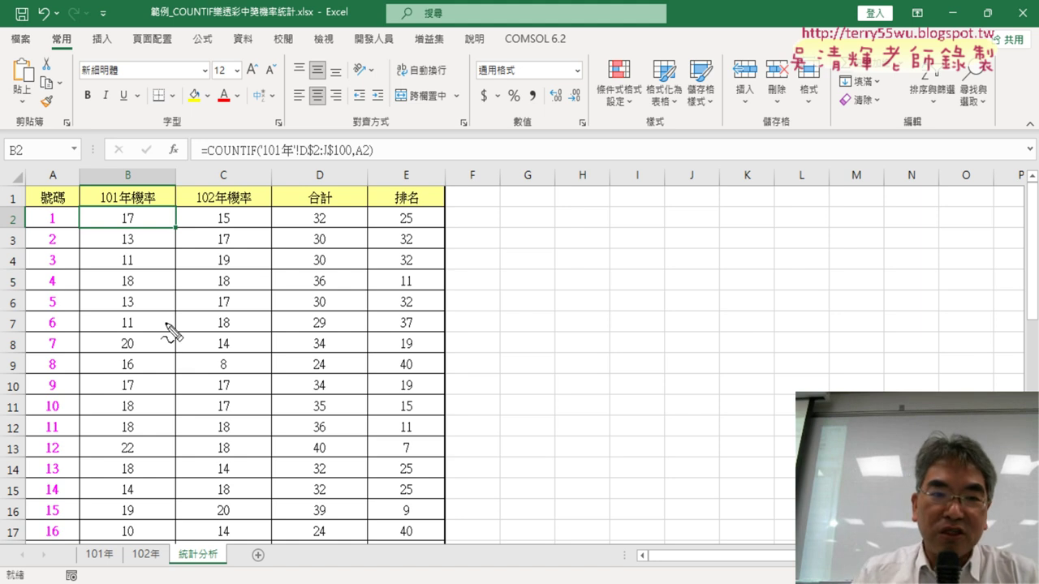
{"action": "left_click_drag", "start_coordinate": [412, 131], "coordinate": [372, 181]}
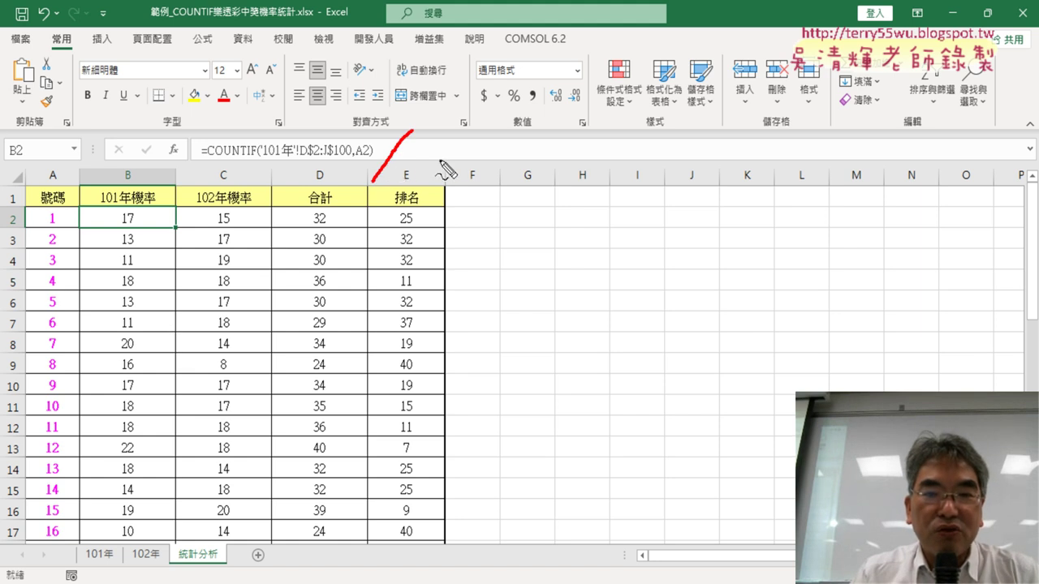
{"action": "left_click_drag", "start_coordinate": [93, 571], "coordinate": [97, 570]}
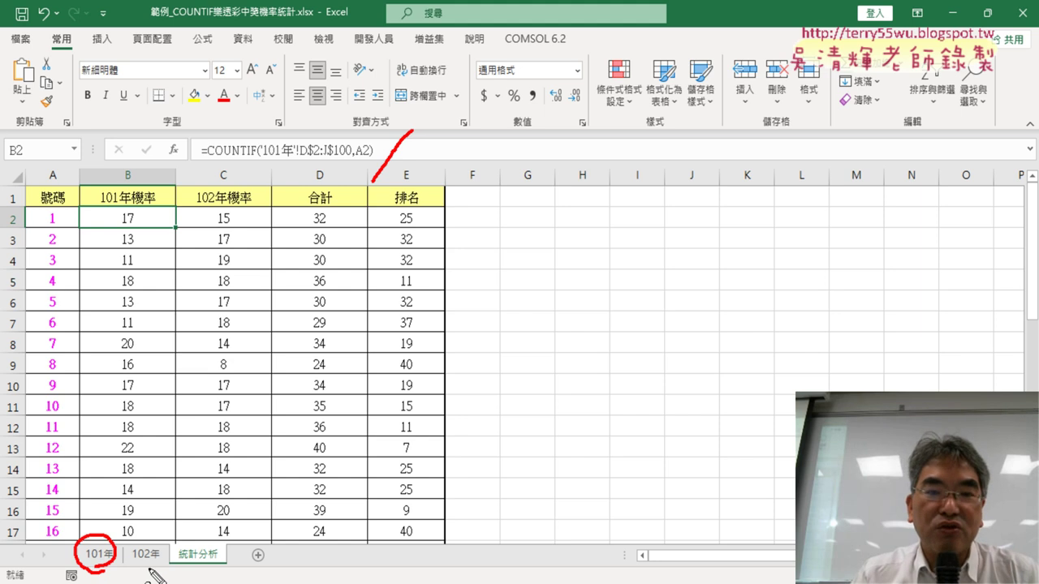
{"action": "key", "text": "Escape"}
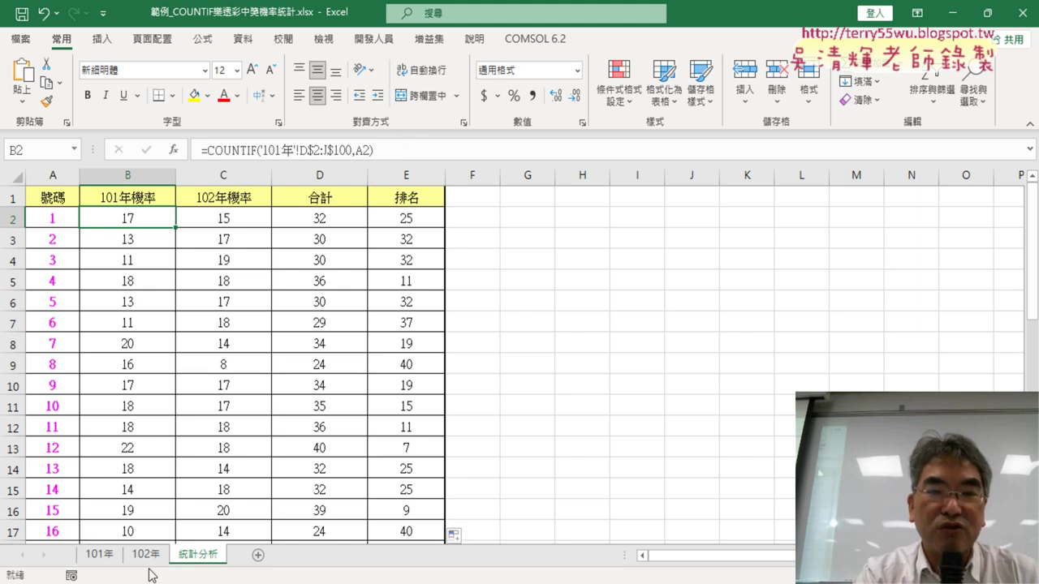
{"action": "left_click", "coordinate": [108, 558]}
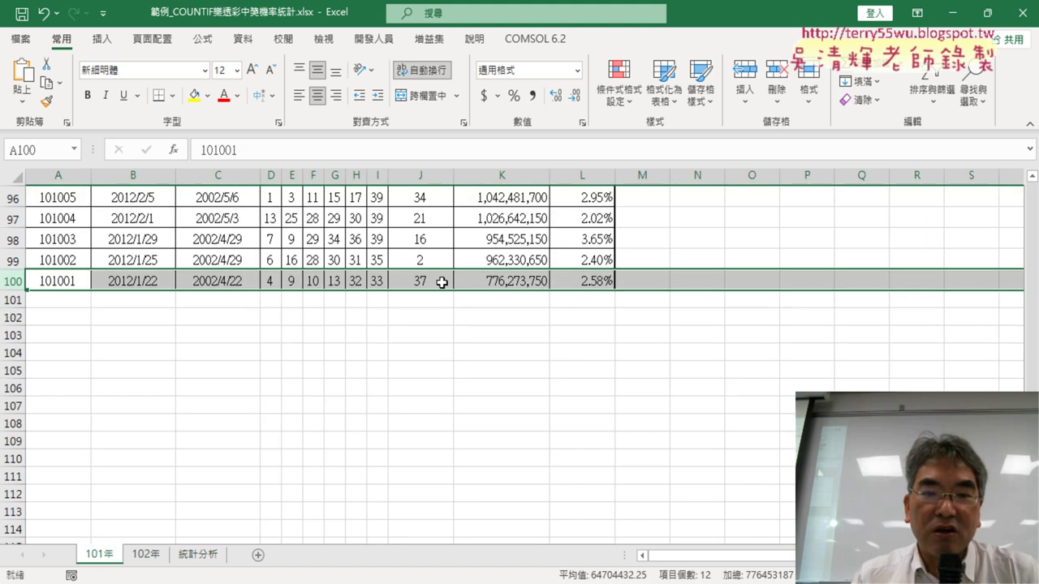
- Review the first draw's winning numbers and jump through column D's data range from D2
{"action": "scroll", "coordinate": [441, 282], "scroll_direction": "up", "scroll_amount": 5}
{"action": "scroll", "coordinate": [441, 281], "scroll_direction": "up", "scroll_amount": 3}
{"action": "scroll", "coordinate": [442, 282], "scroll_direction": "up", "scroll_amount": 15}
{"action": "scroll", "coordinate": [988, 171], "scroll_direction": "up", "scroll_amount": 8}
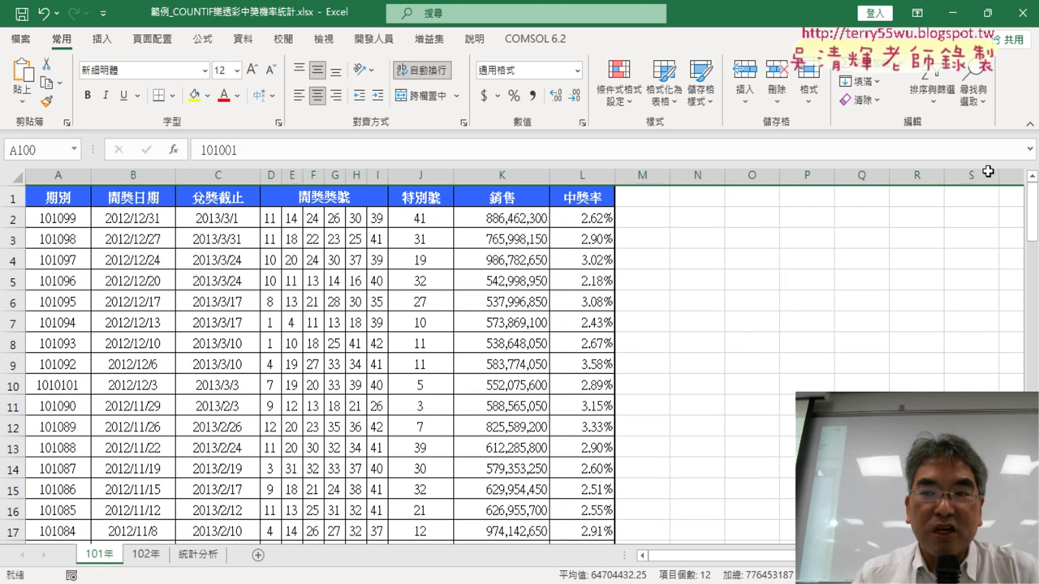
{"action": "left_click_drag", "start_coordinate": [269, 218], "coordinate": [420, 218]}
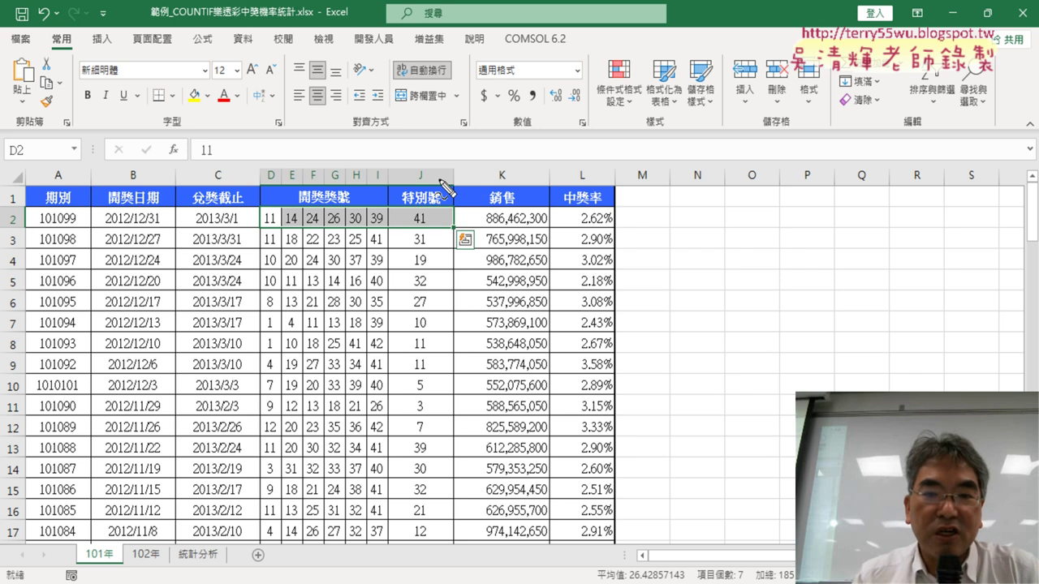
{"action": "mouse_move", "coordinate": [489, 186]}
{"action": "left_mouse_down"}
{"action": "mouse_move", "coordinate": [483, 214]}
{"action": "mouse_move", "coordinate": [497, 217]}
{"action": "left_mouse_up"}
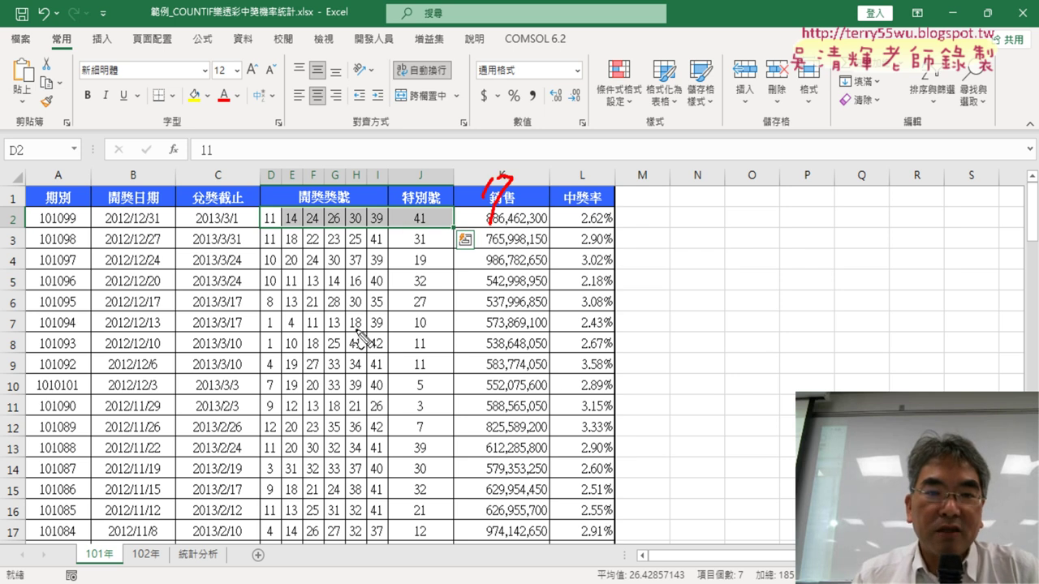
{"action": "key", "text": "Escape"}
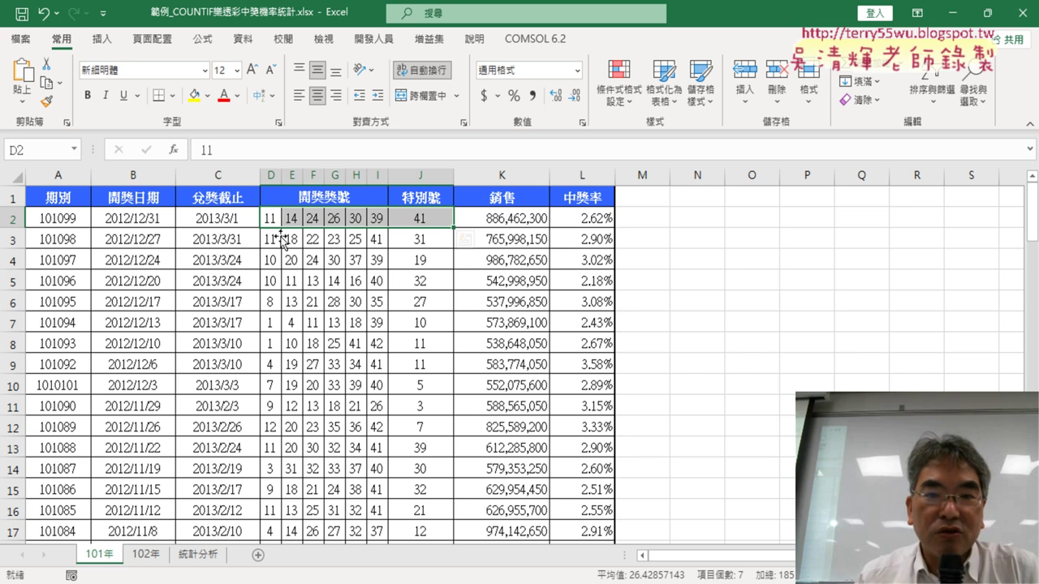
{"action": "left_click", "coordinate": [274, 213]}
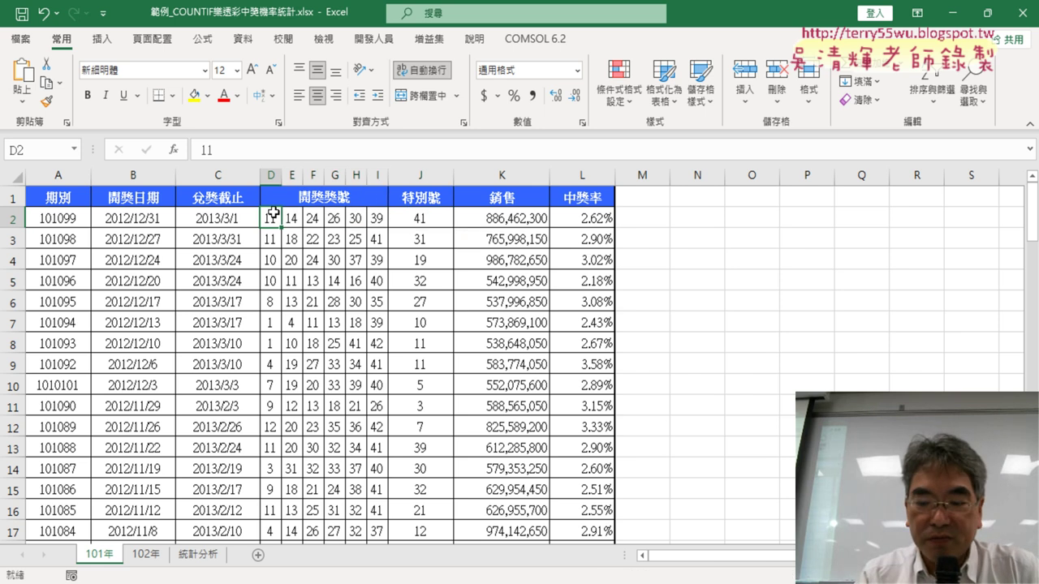
{"action": "key", "text": "ctrl+Down"}
{"action": "key", "text": "ctrl+Up"}
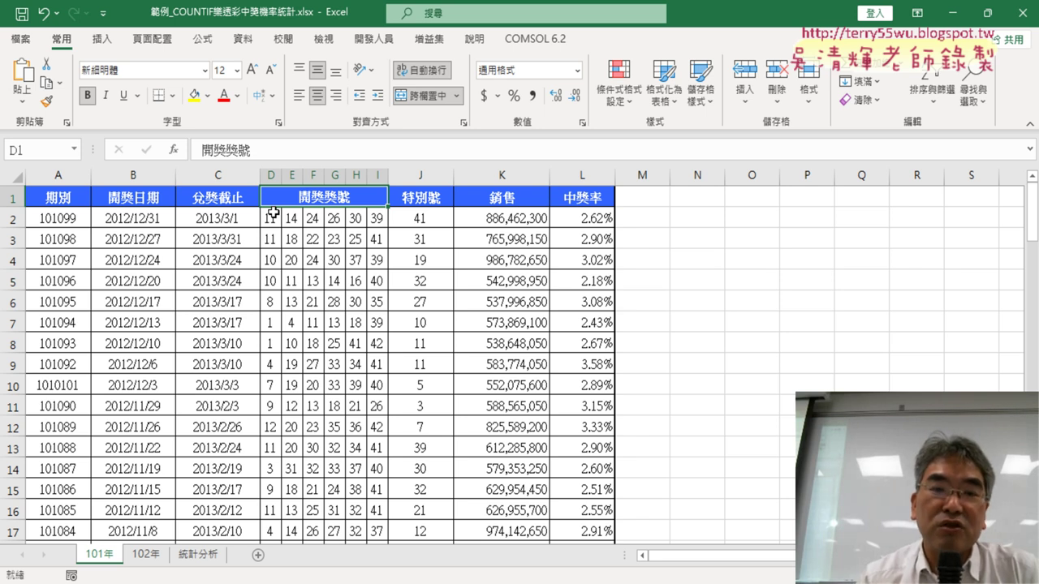
- On 統計分析, divide B2's COUNTIF by 693, fill it down column B, and recheck the divisor
{"action": "left_click", "coordinate": [194, 554]}
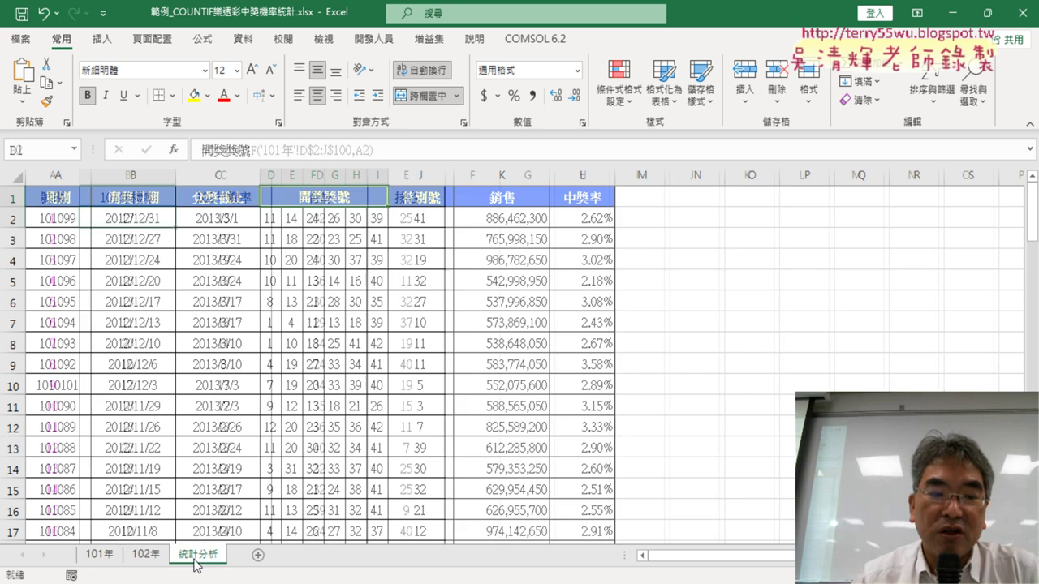
{"action": "left_click", "coordinate": [419, 151]}
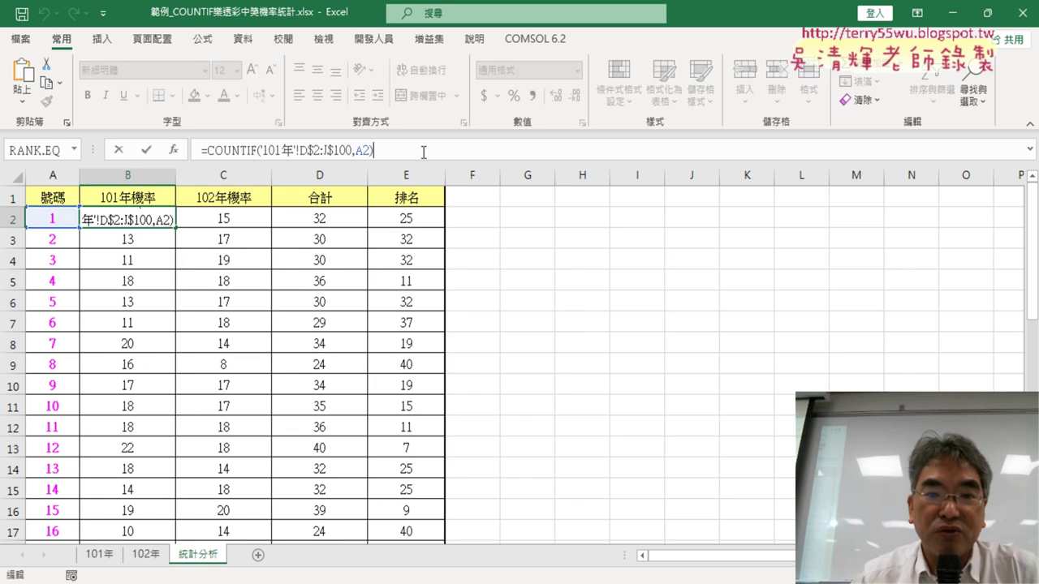
{"action": "type", "text": "/693"}
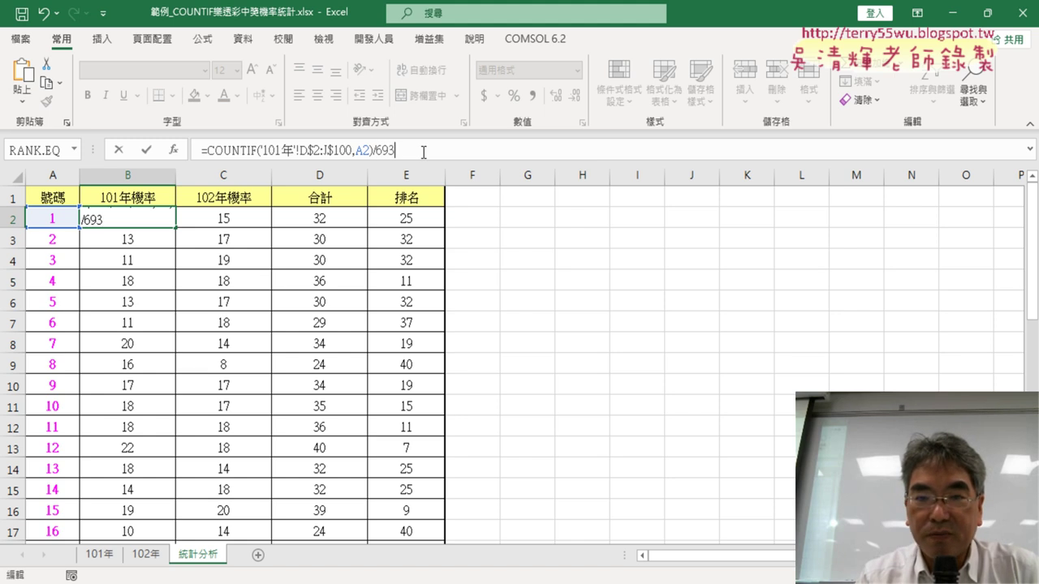
{"action": "left_click", "coordinate": [148, 151]}
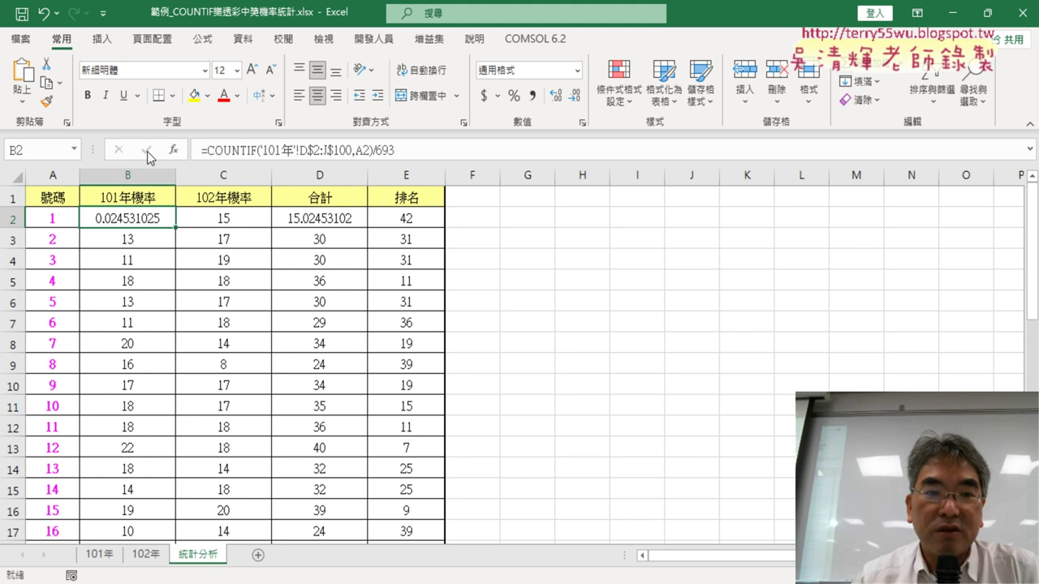
{"action": "double_click", "coordinate": [176, 229]}
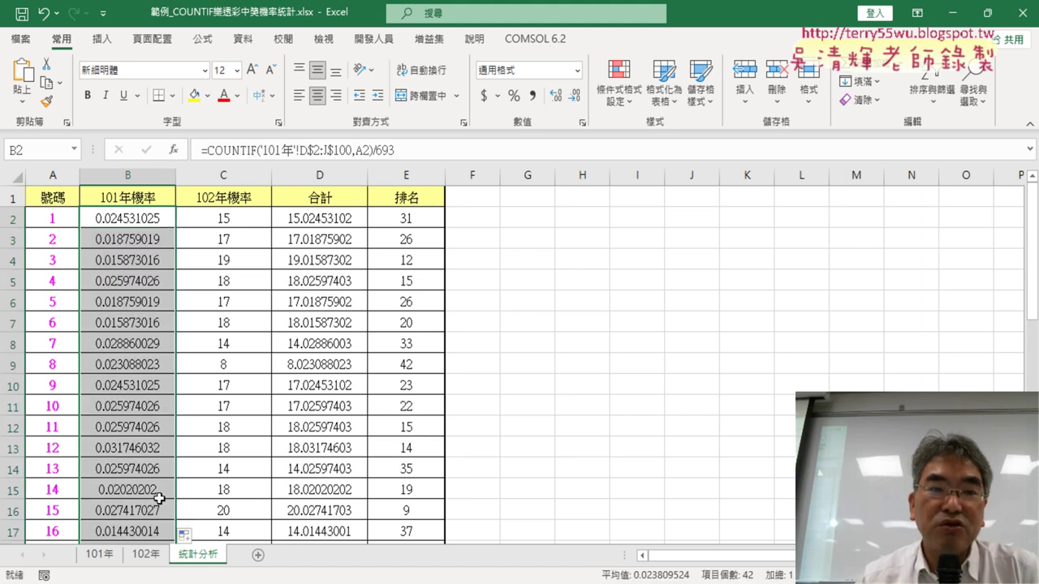
{"action": "left_click", "coordinate": [138, 219]}
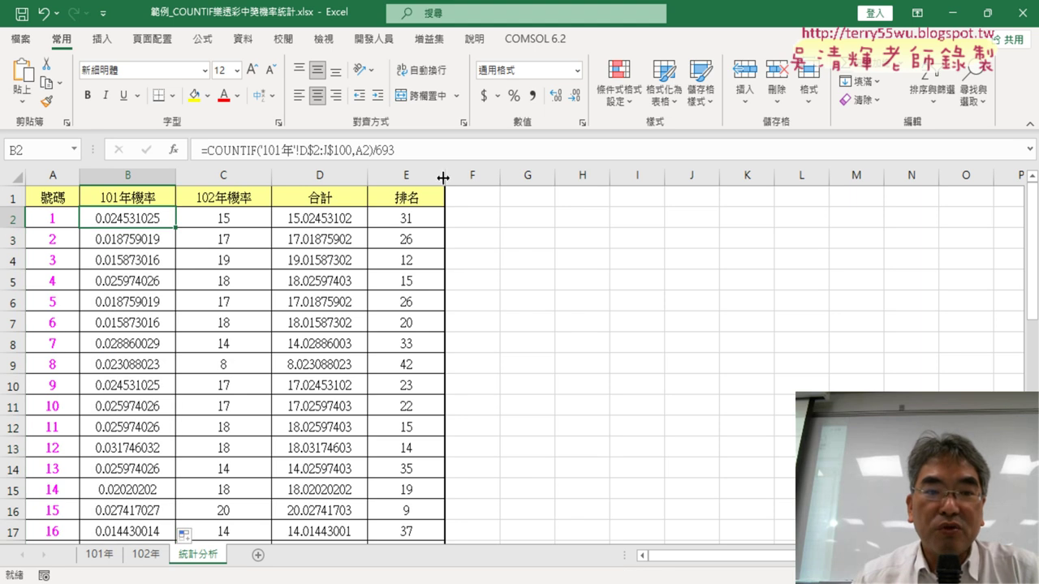
{"action": "left_click_drag", "start_coordinate": [424, 151], "coordinate": [383, 149]}
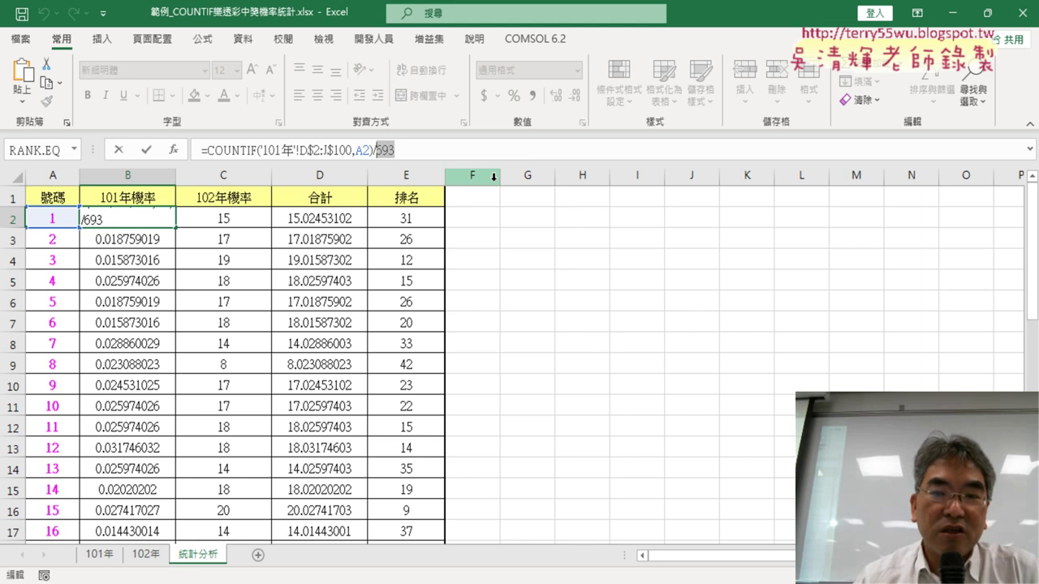
{"action": "left_click", "coordinate": [123, 151]}
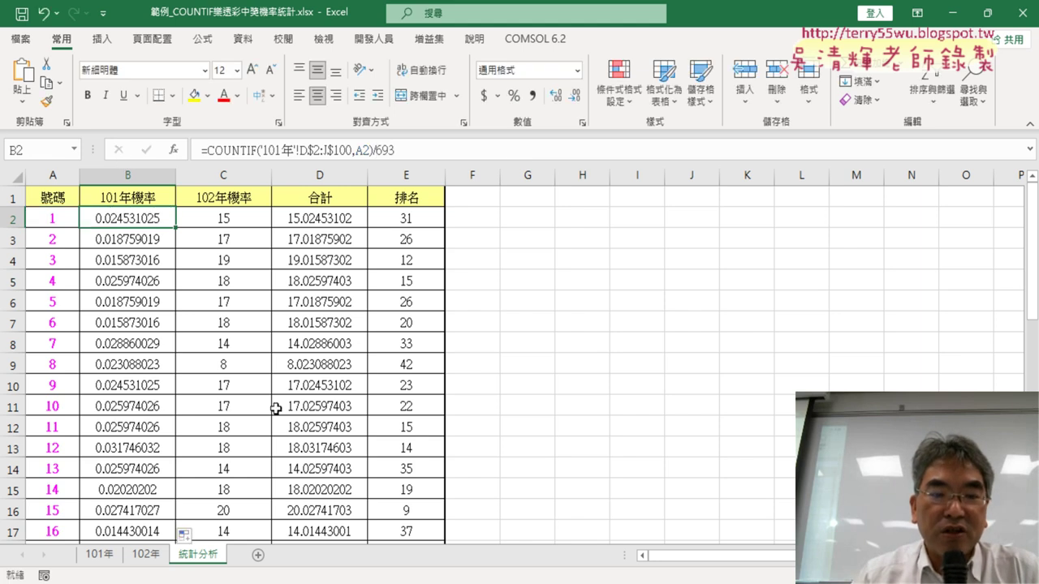
{"action": "left_click", "coordinate": [524, 220]}
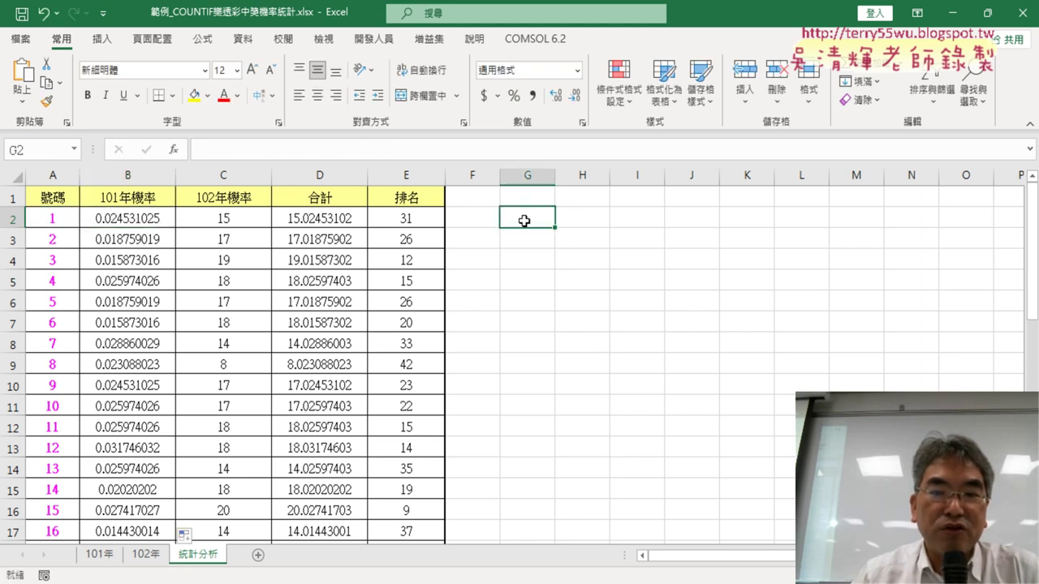
{"action": "left_click", "coordinate": [172, 150]}
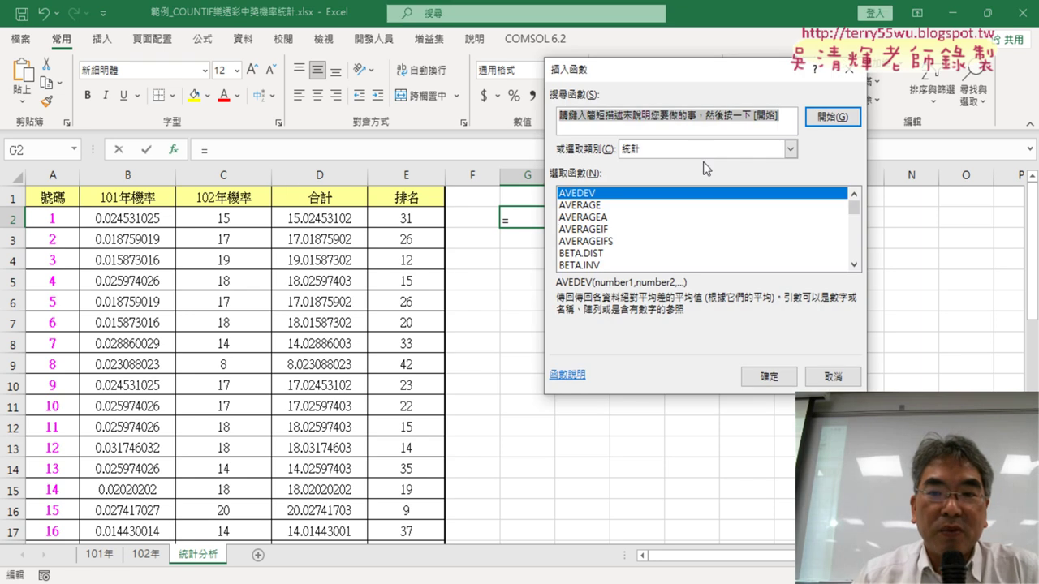
{"action": "left_click", "coordinate": [854, 265]}
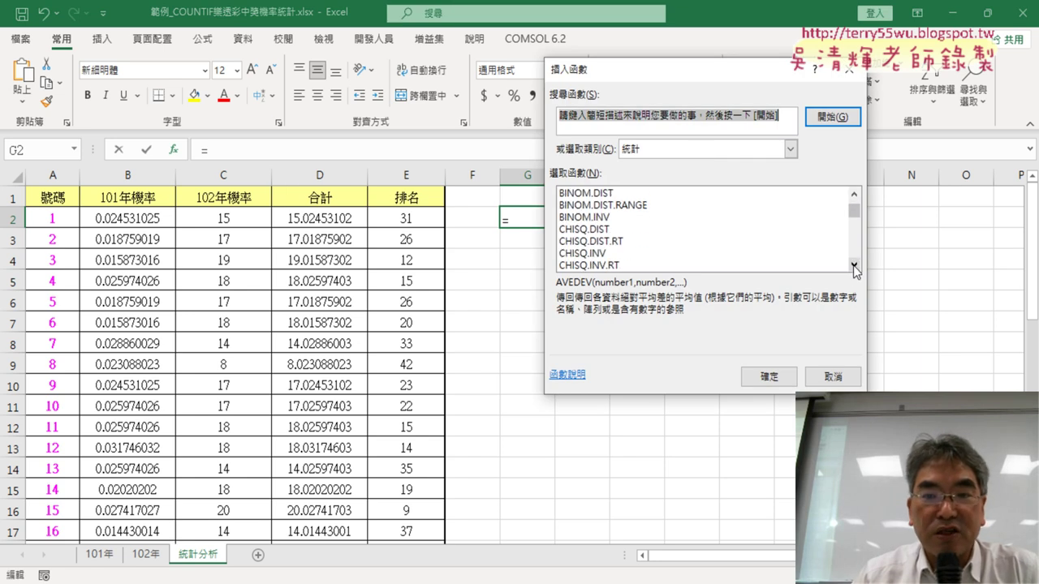
{"action": "left_click", "coordinate": [853, 267]}
{"action": "left_click", "coordinate": [854, 266]}
{"action": "left_click", "coordinate": [854, 266]}
{"action": "left_click", "coordinate": [854, 266]}
{"action": "left_click", "coordinate": [854, 266]}
{"action": "left_click", "coordinate": [853, 266]}
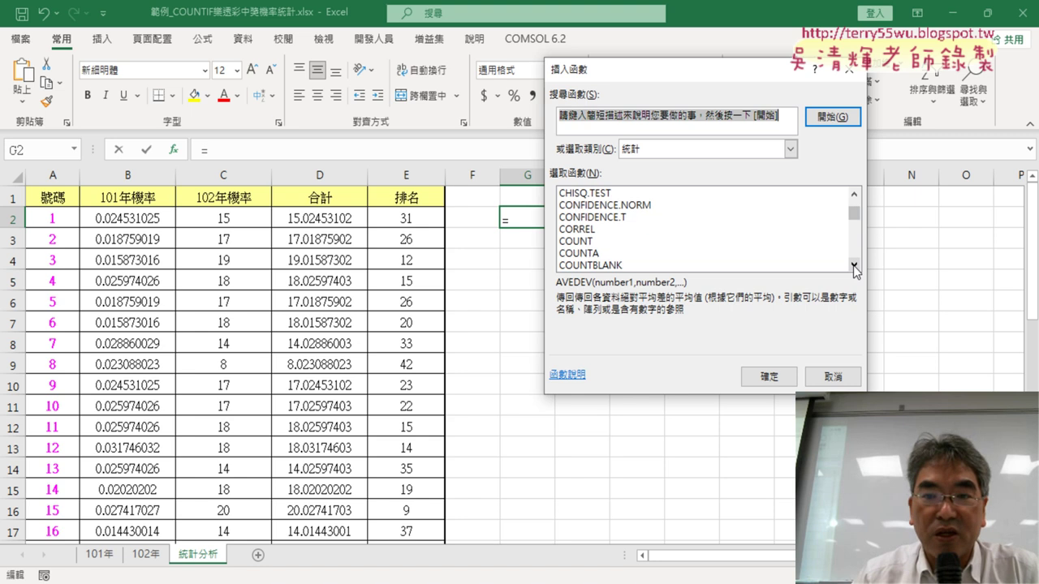
{"action": "left_click", "coordinate": [596, 241]}
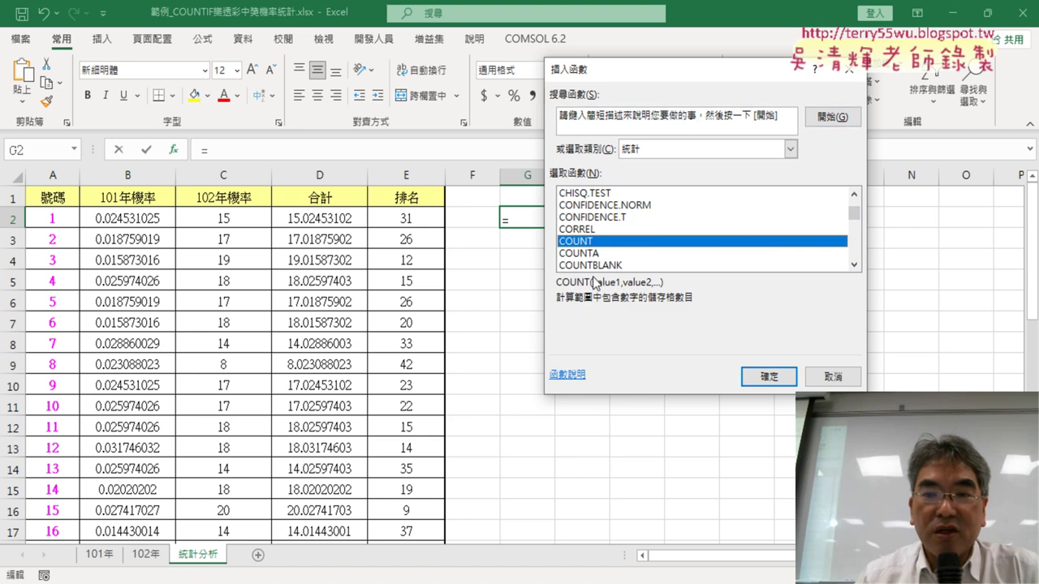
{"action": "left_click", "coordinate": [854, 265]}
{"action": "left_click", "coordinate": [853, 265]}
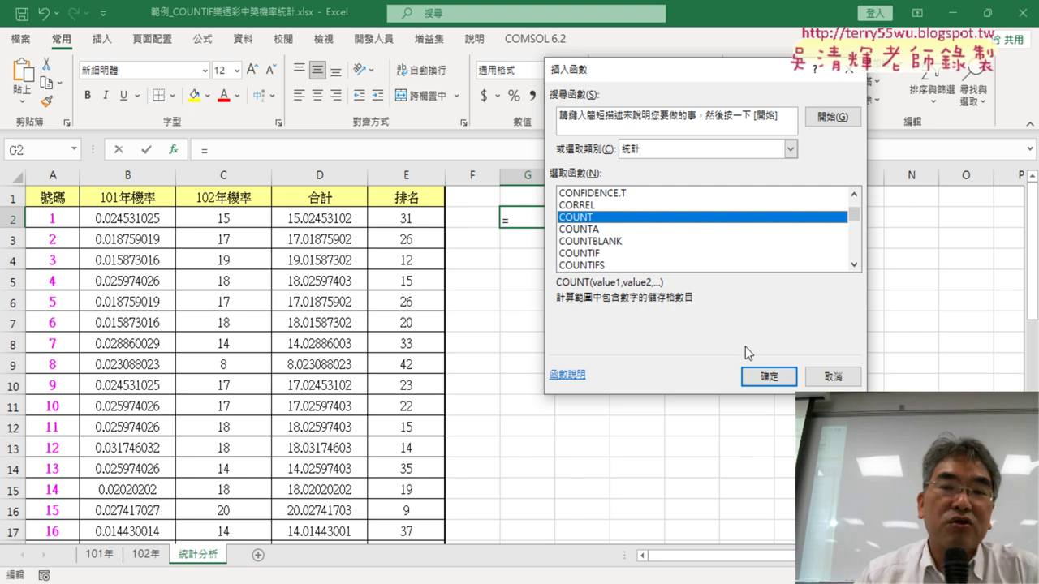
{"action": "left_click", "coordinate": [832, 376]}
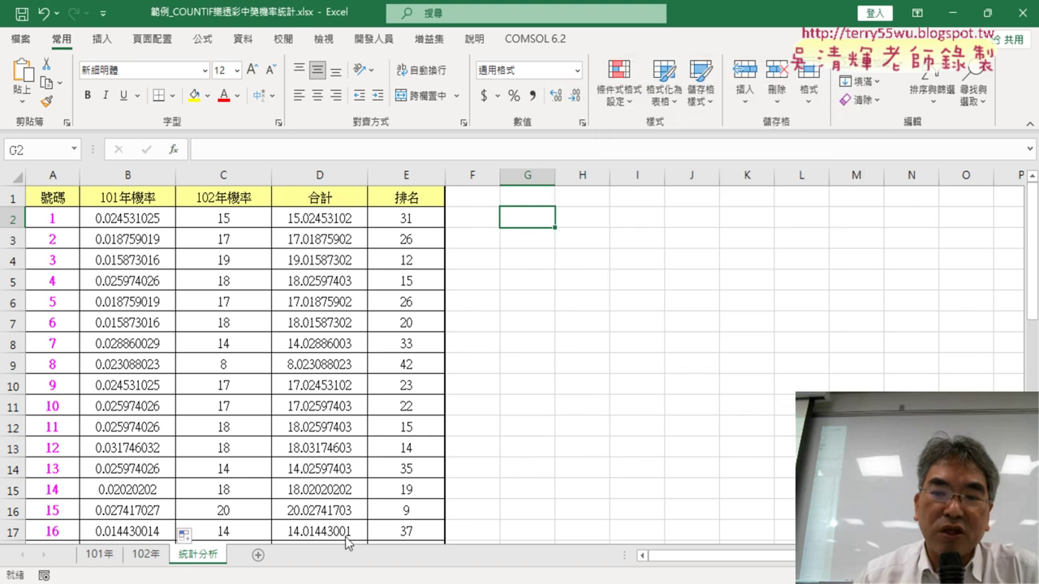
{"action": "left_click", "coordinate": [105, 555]}
{"action": "left_click_drag", "start_coordinate": [270, 218], "coordinate": [419, 220]}
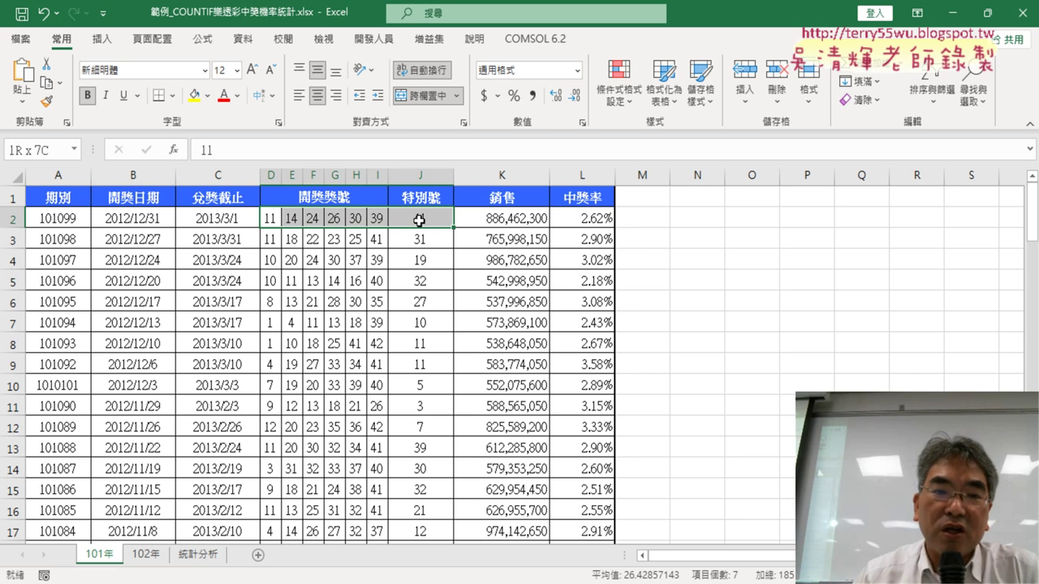
{"action": "left_click_drag", "start_coordinate": [419, 221], "coordinate": [418, 221]}
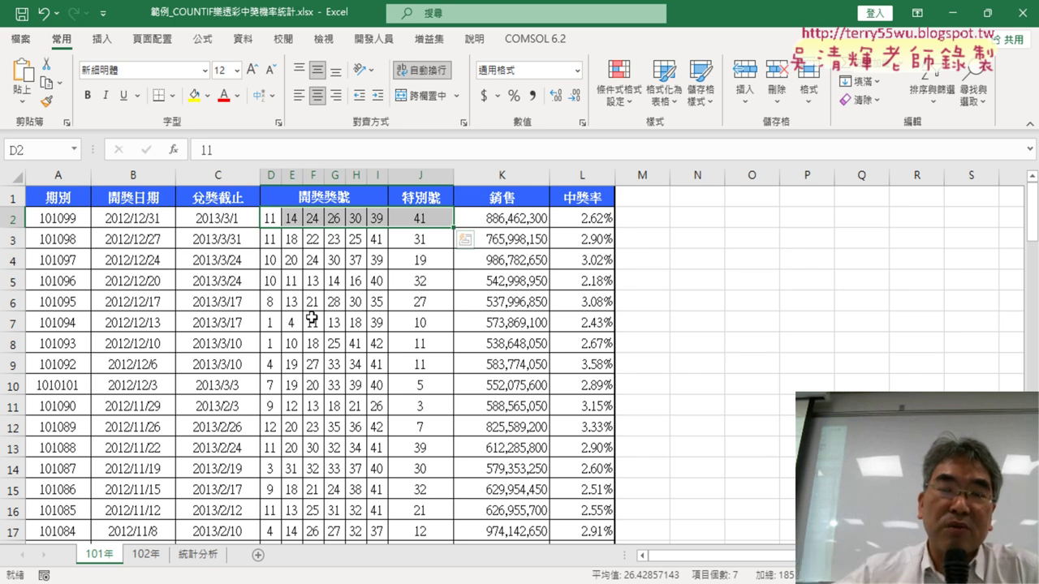
{"action": "left_click", "coordinate": [201, 558]}
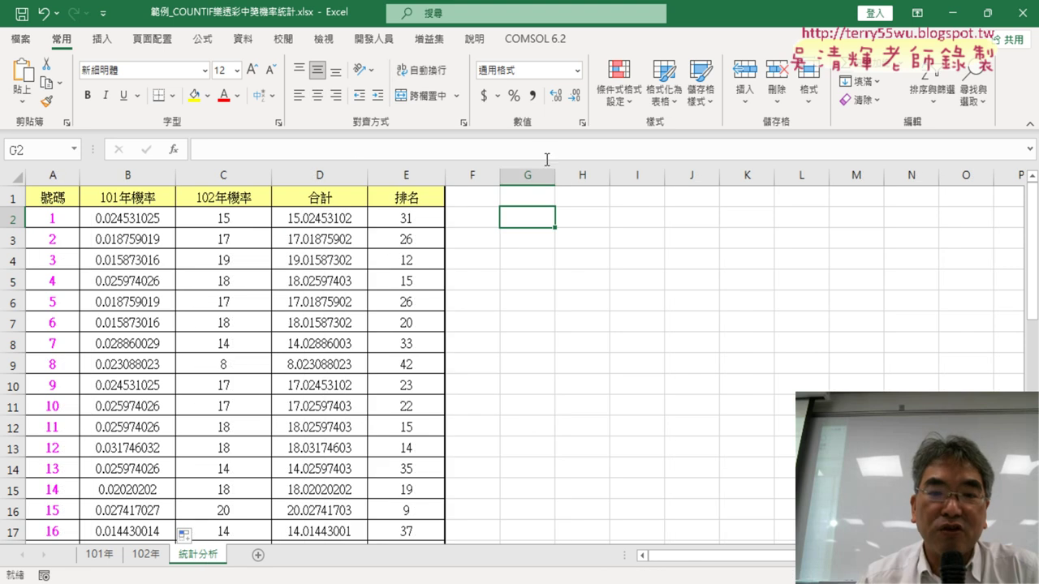
- Insert the COUNT function into G2, comparing it with COUNTA first
{"action": "left_click", "coordinate": [173, 149]}
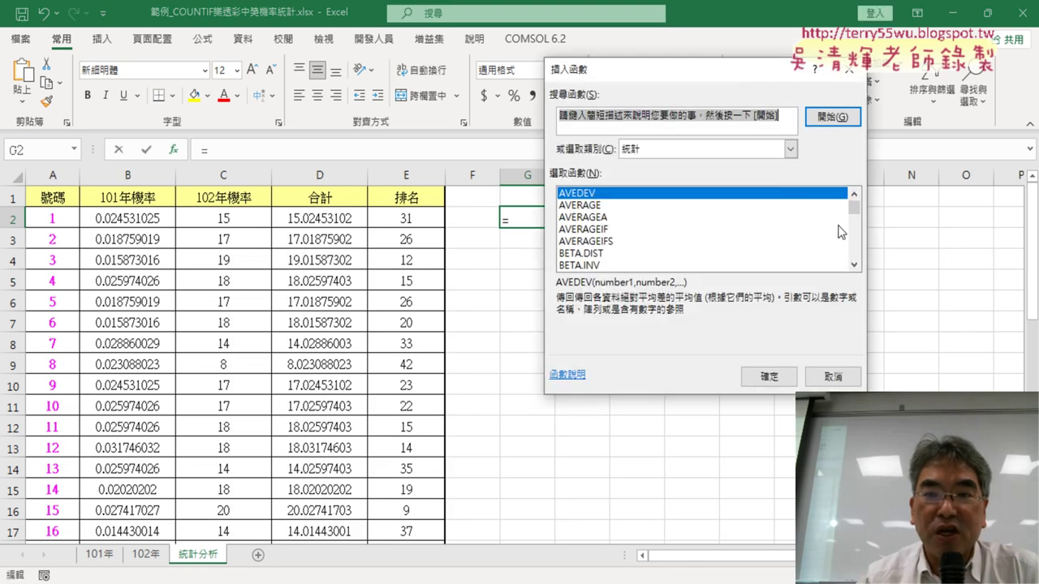
{"action": "left_click", "coordinate": [853, 264]}
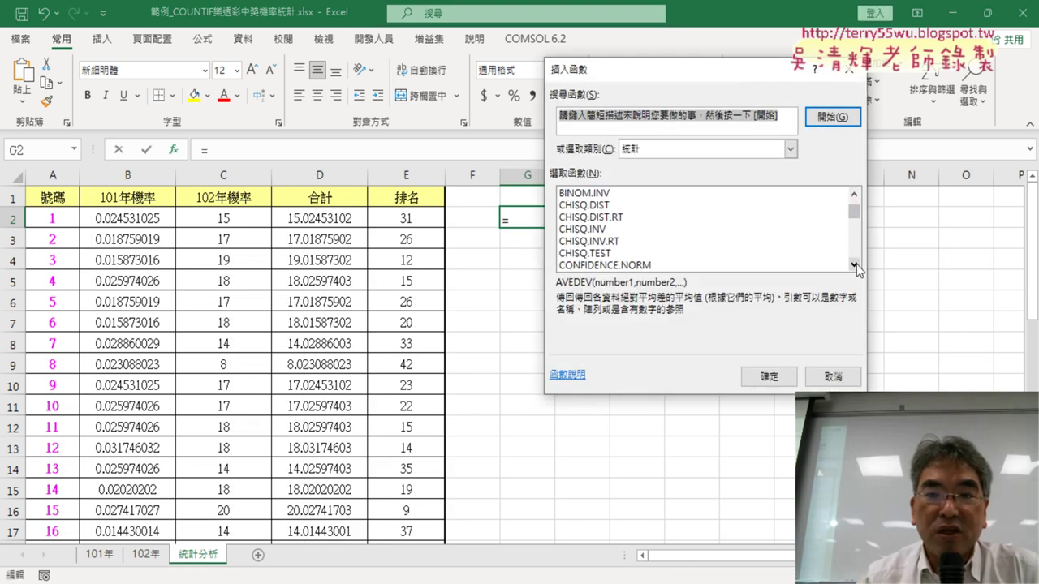
{"action": "left_click", "coordinate": [853, 265]}
{"action": "left_click", "coordinate": [854, 265]}
{"action": "left_click", "coordinate": [585, 231]}
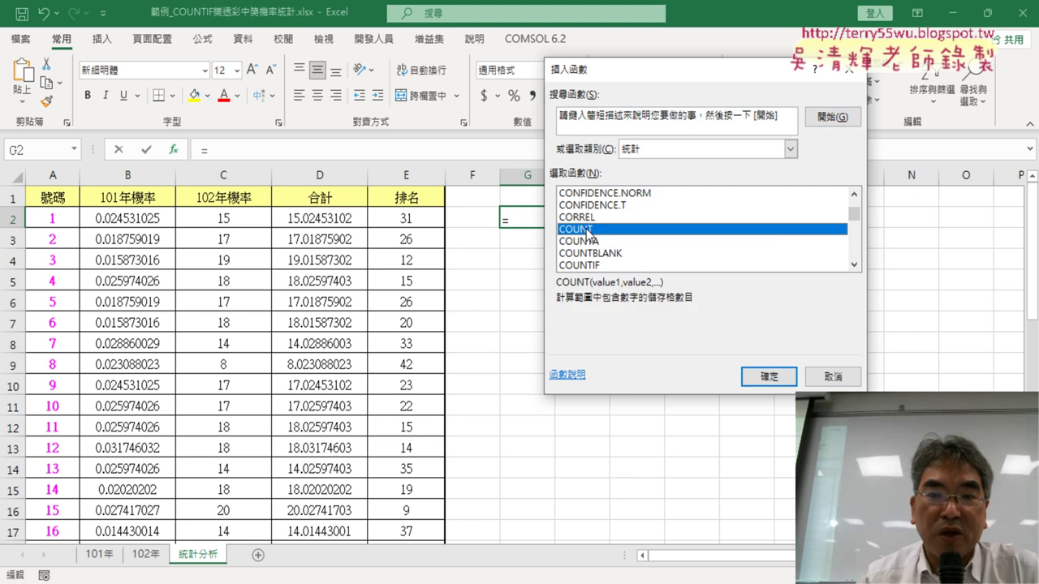
{"action": "left_click", "coordinate": [589, 241]}
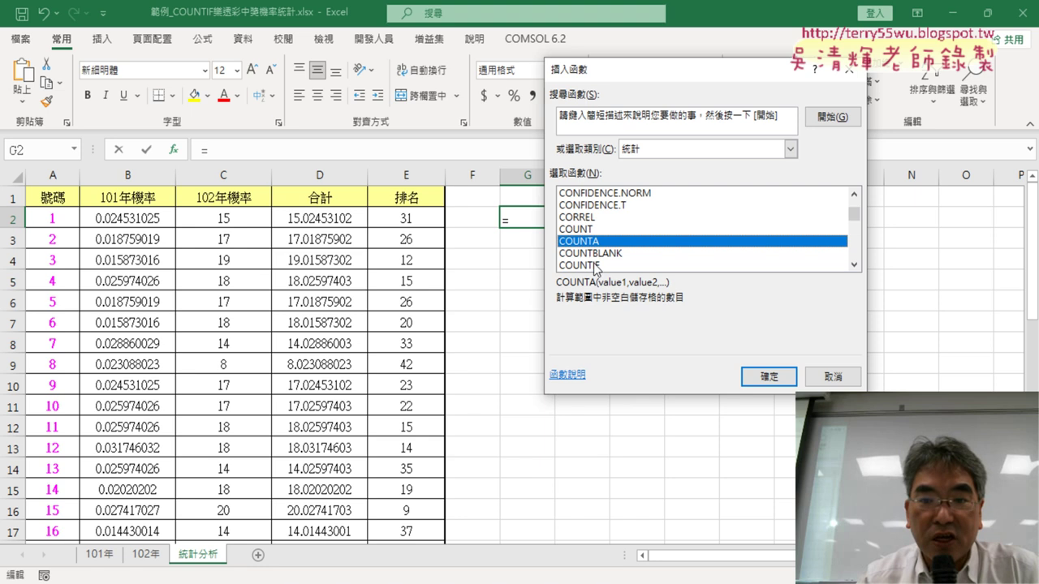
{"action": "left_click", "coordinate": [588, 229]}
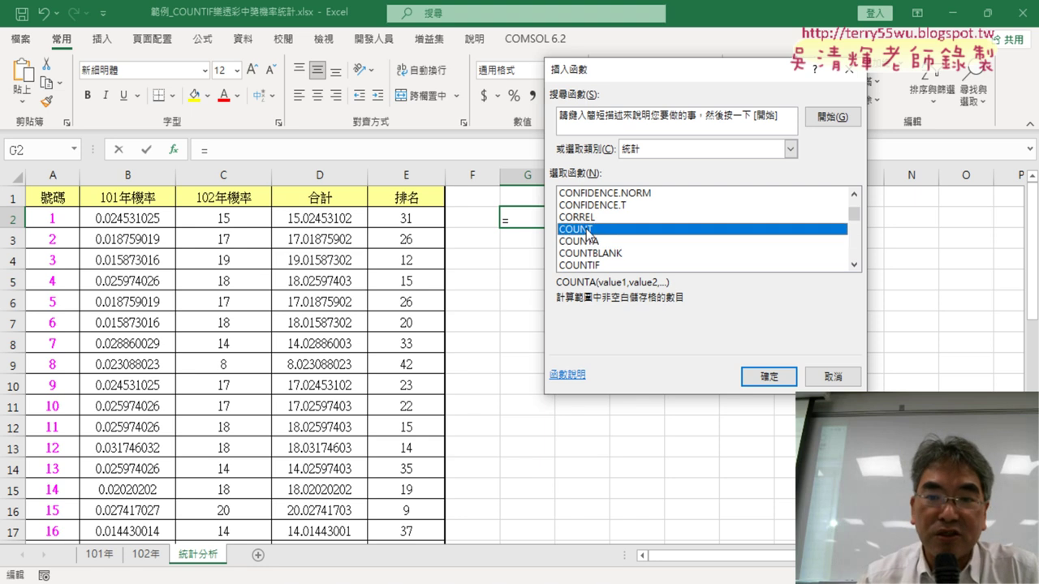
{"action": "left_click", "coordinate": [766, 377]}
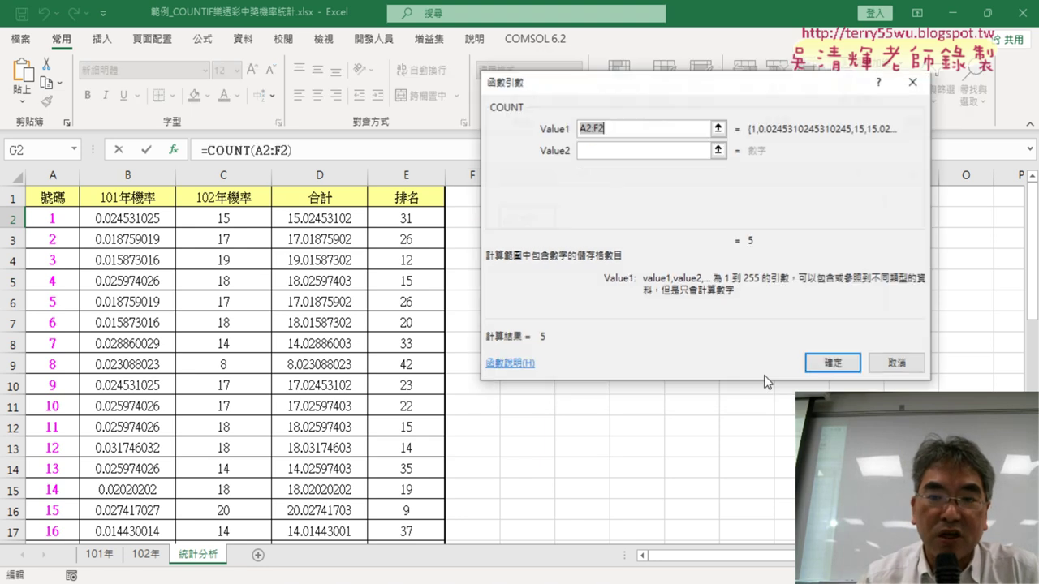
- Set COUNT's Value1 to '101年'!D2:J100 and confirm, giving 693
{"action": "left_click", "coordinate": [97, 555]}
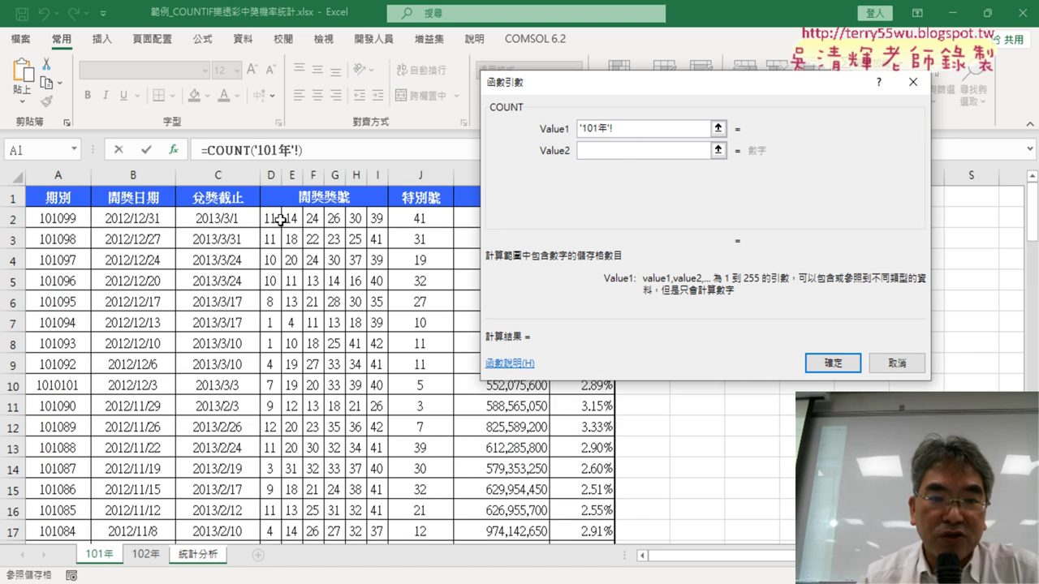
{"action": "left_click_drag", "start_coordinate": [271, 218], "coordinate": [418, 217]}
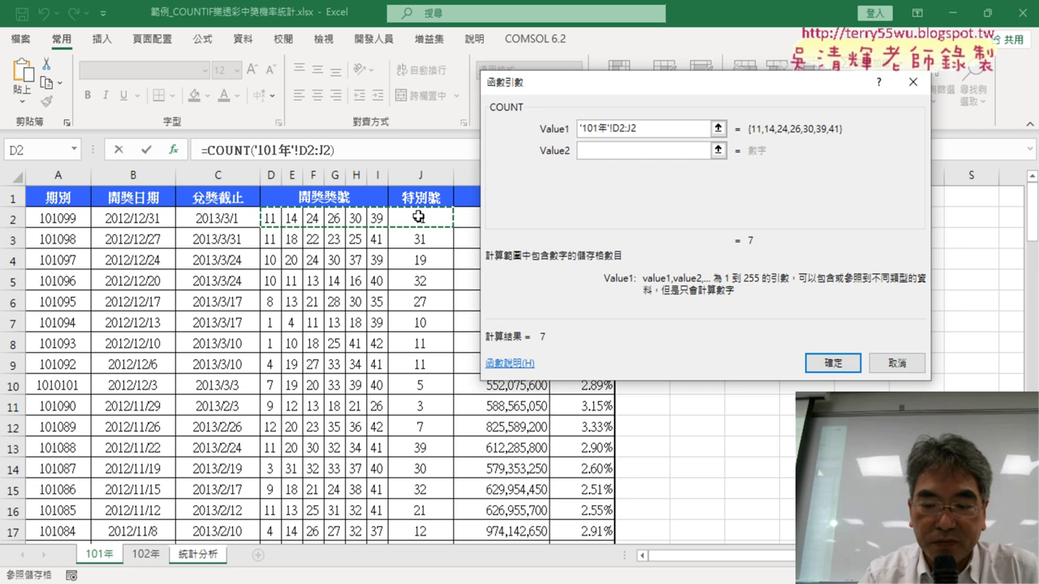
{"action": "key", "text": "ctrl+shift+Down"}
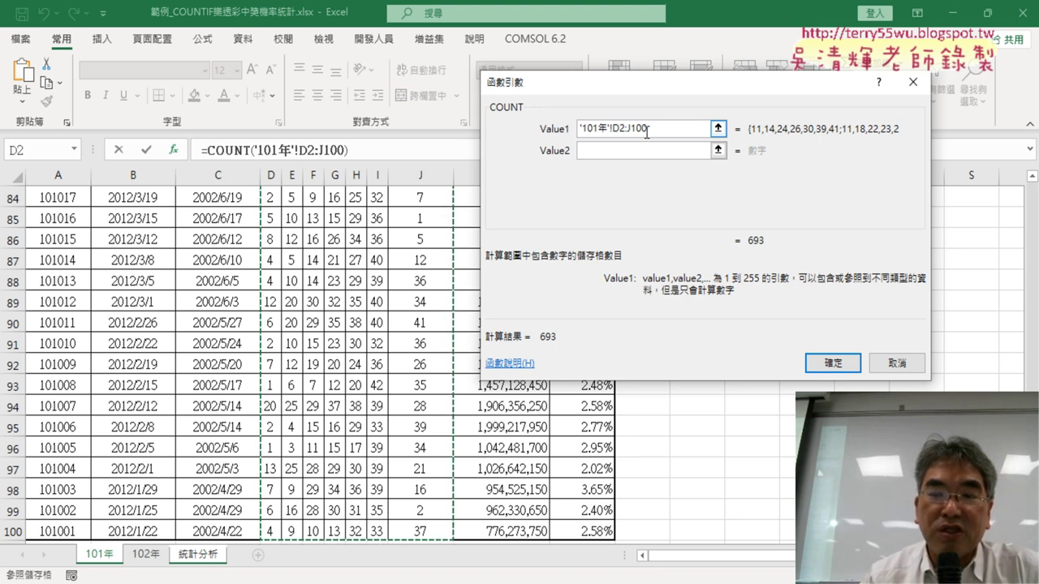
{"action": "left_click", "coordinate": [846, 368]}
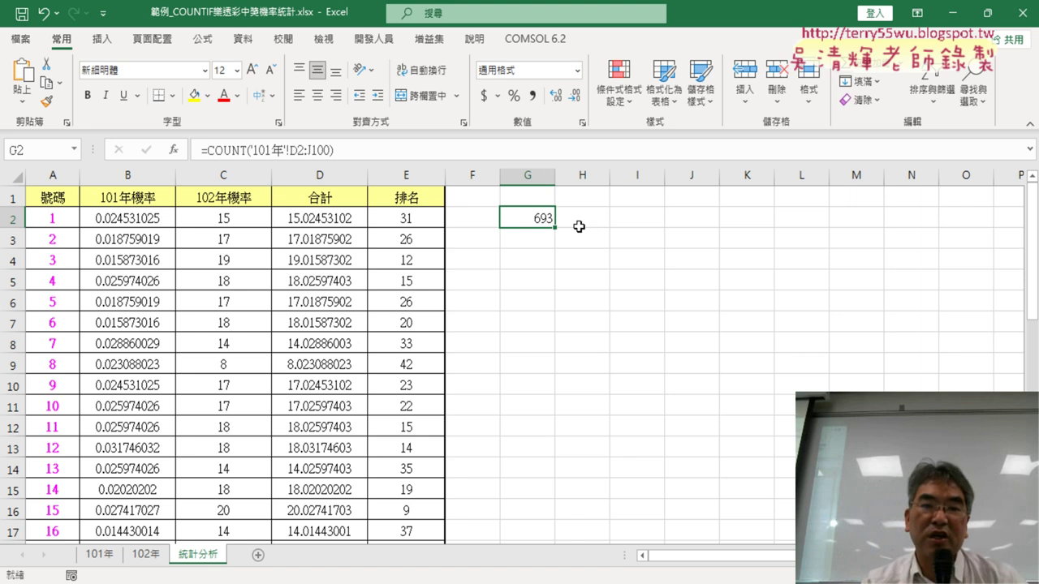
- Cancel an edit to G2's COUNT formula and delete it, leaving G2 empty
{"action": "left_click", "coordinate": [390, 149]}
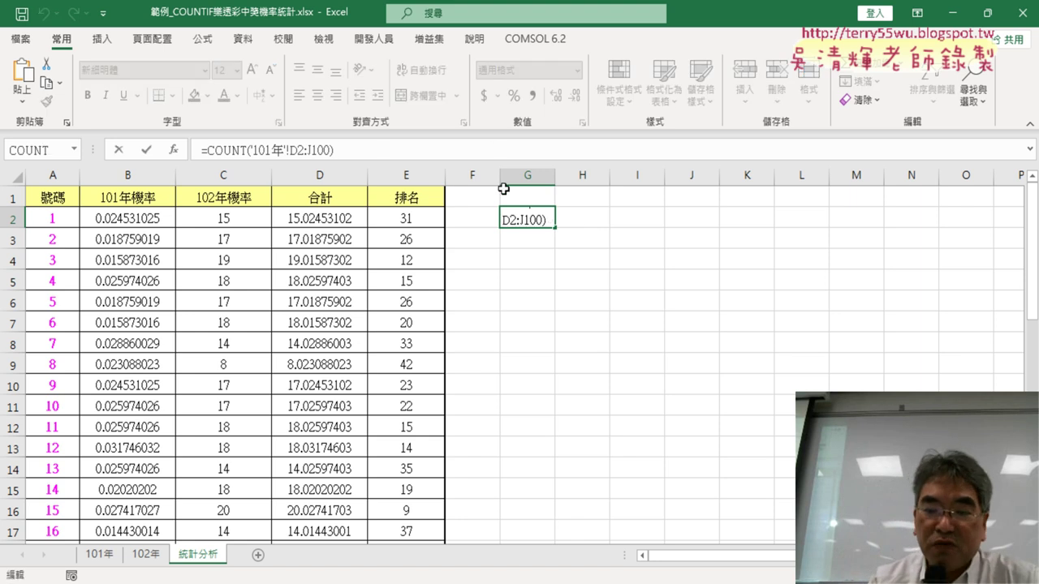
{"action": "type", "text": "/"}
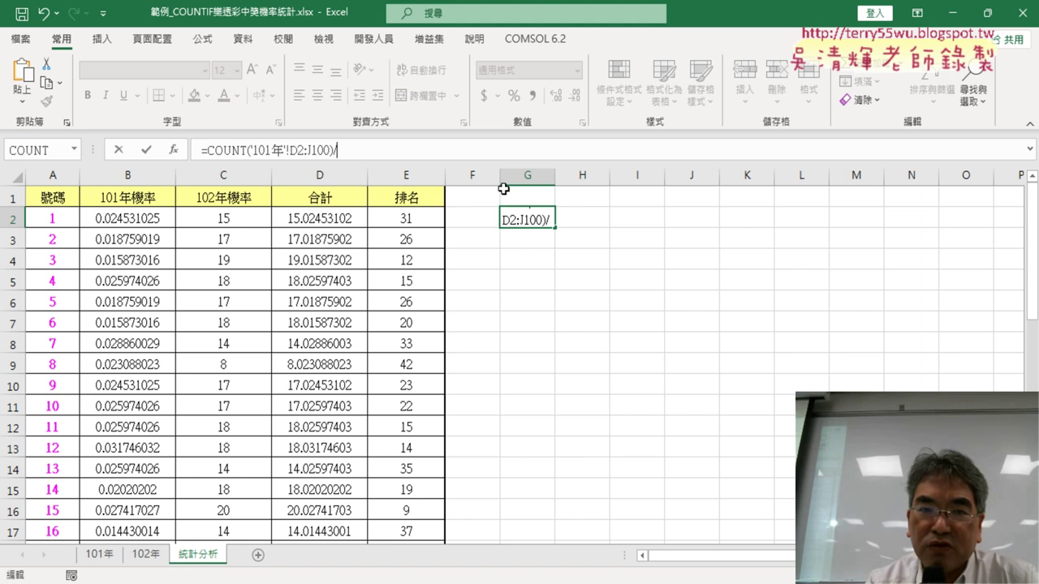
{"action": "left_click", "coordinate": [118, 150]}
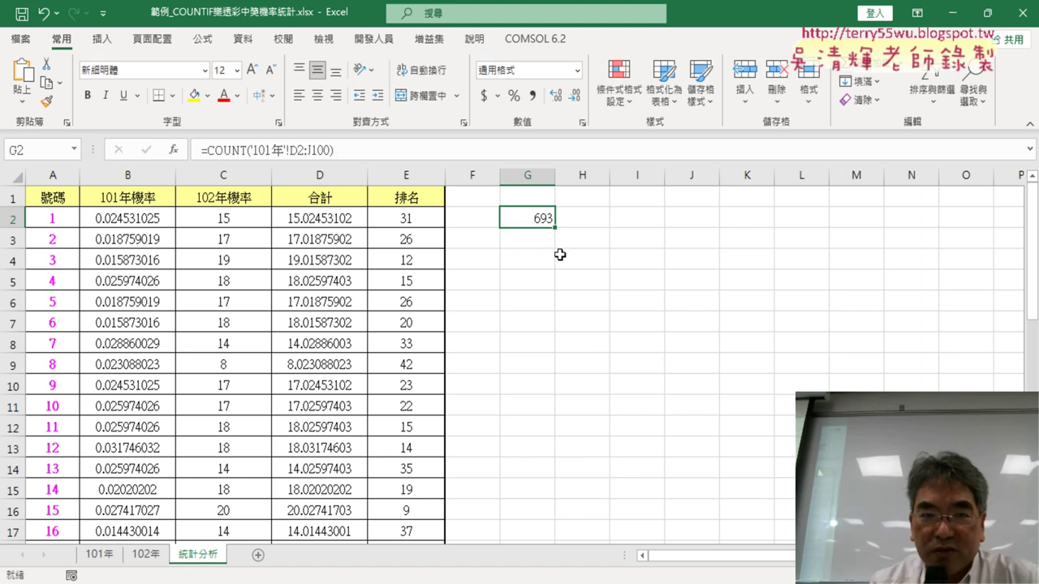
{"action": "key", "text": "Delete"}
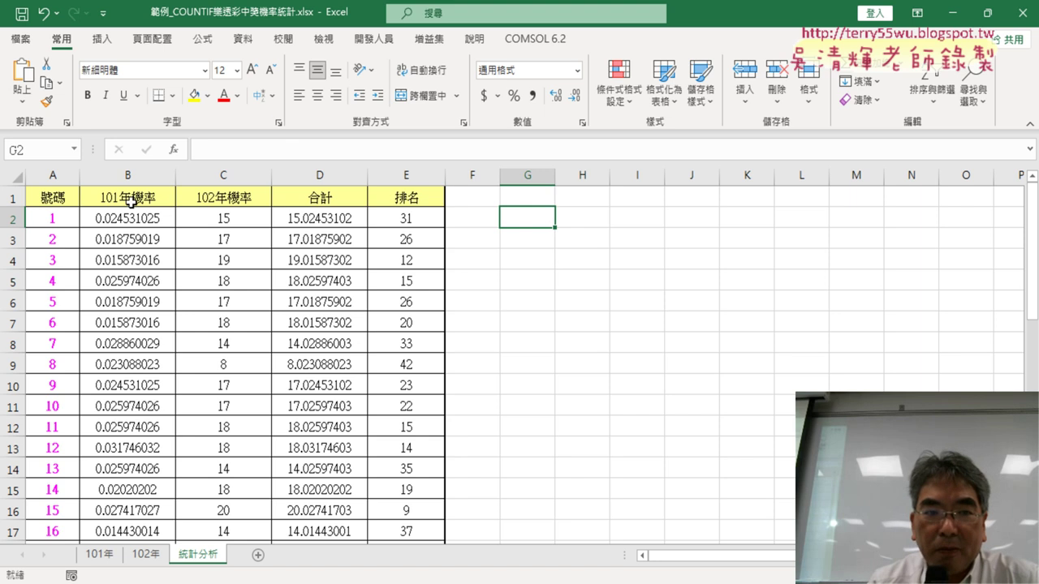
- Replace B2's 693 divisor with a pasted copy of its COUNTIF('101年'!D$2:J$100,A2) expression
{"action": "left_click", "coordinate": [132, 216]}
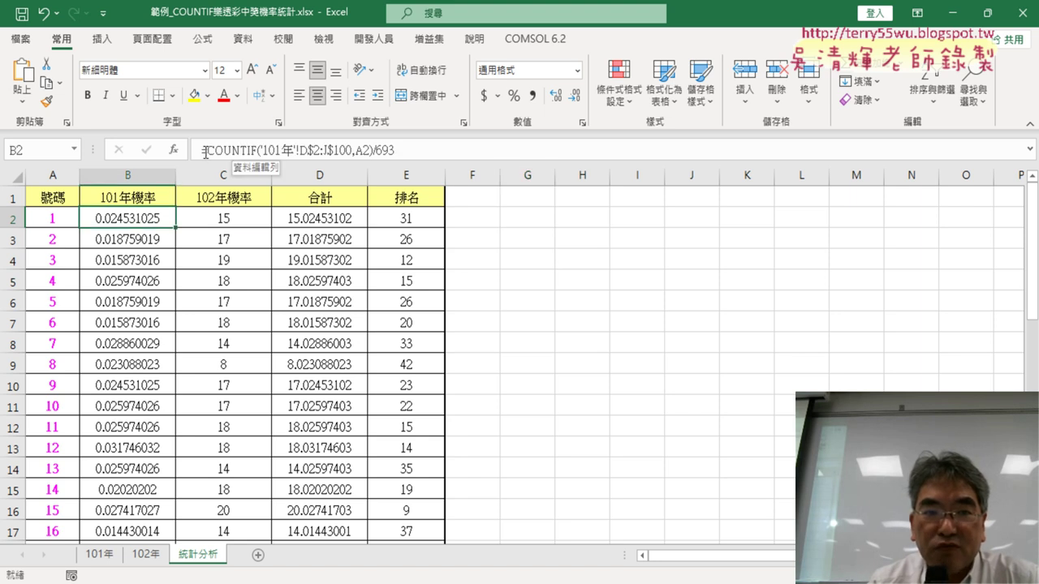
{"action": "left_click_drag", "start_coordinate": [205, 150], "coordinate": [353, 150]}
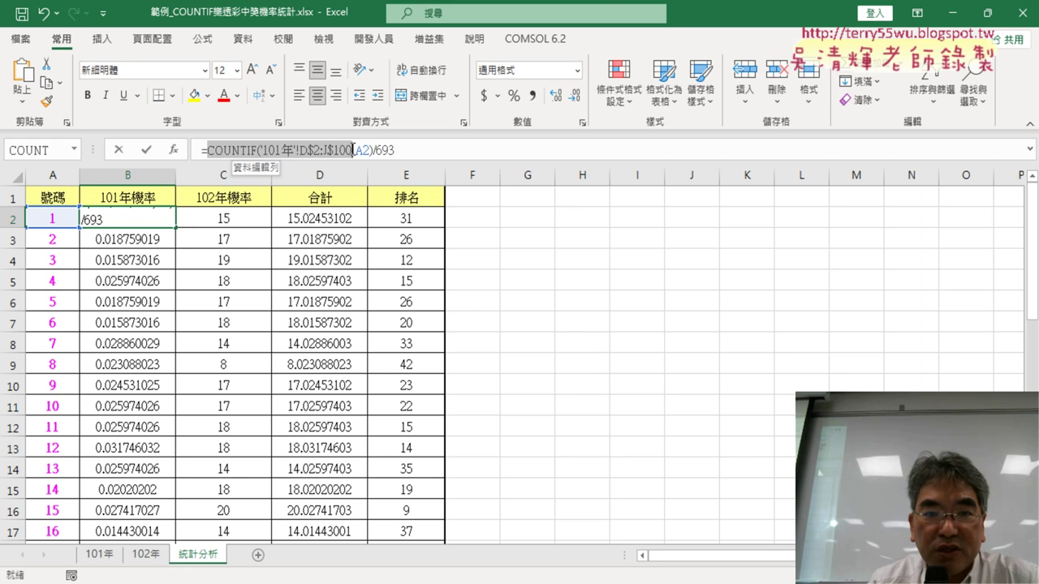
{"action": "right_click", "coordinate": [344, 152]}
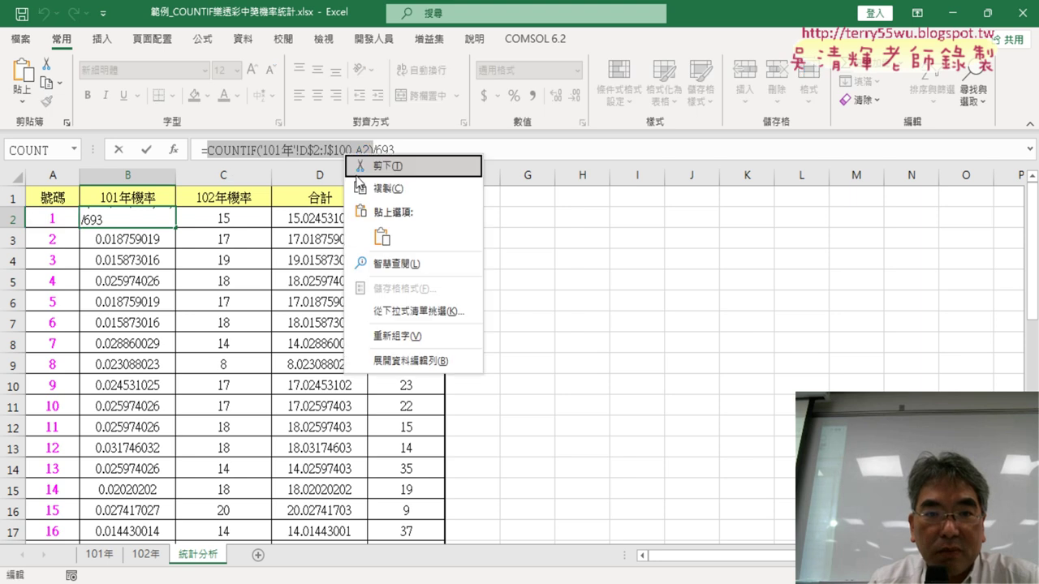
{"action": "left_click", "coordinate": [361, 183]}
{"action": "left_click", "coordinate": [402, 150]}
{"action": "left_click_drag", "start_coordinate": [402, 150], "coordinate": [383, 150]}
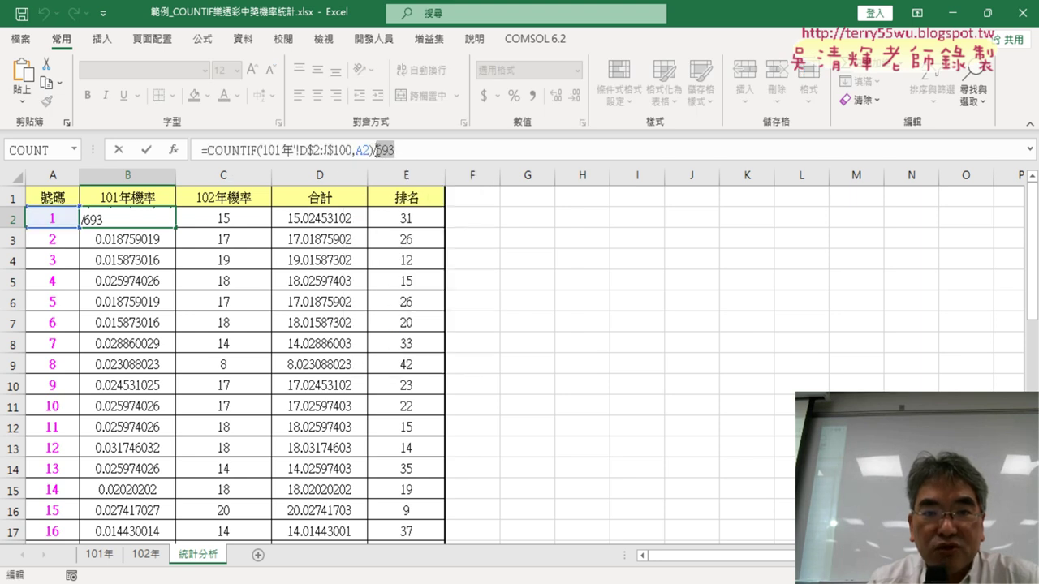
{"action": "key", "text": "ctrl+v"}
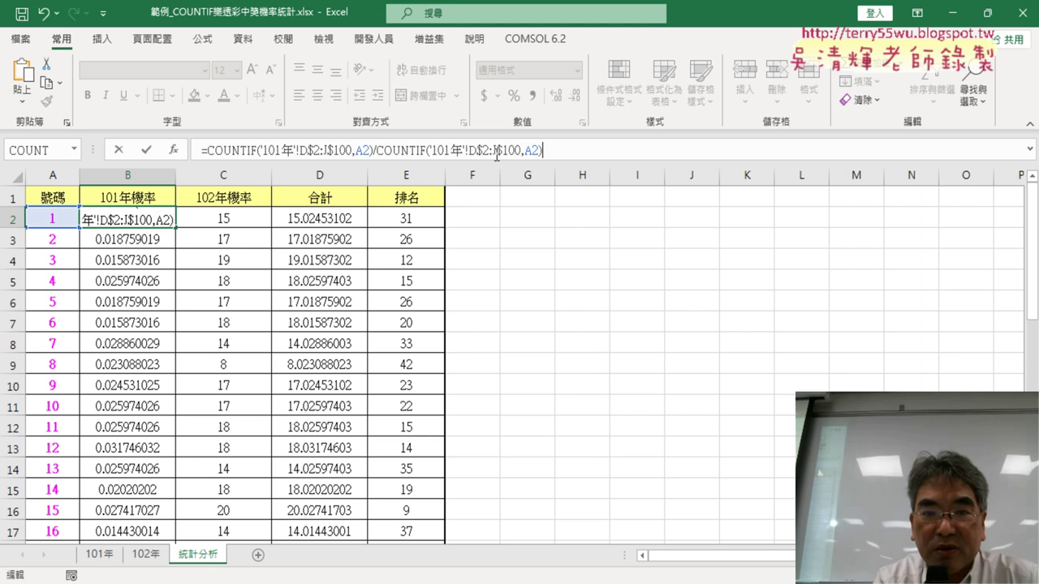
- Turn the divisor into COUNT('101年'!D$2:J$100) and fill B2's formula down column B
{"action": "left_click", "coordinate": [415, 149]}
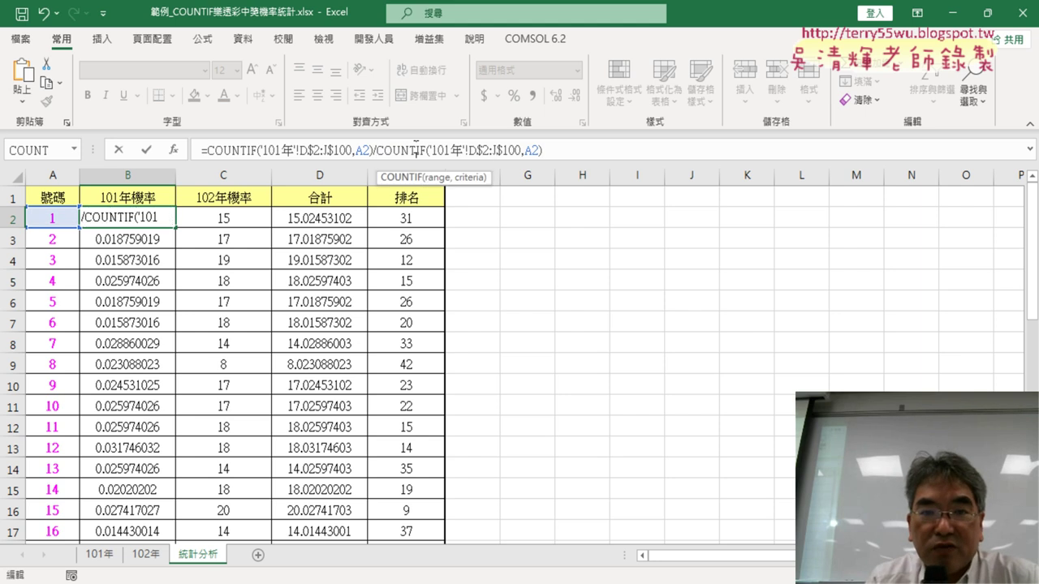
{"action": "key", "text": "BackSpace"}
{"action": "key", "text": "BackSpace"}
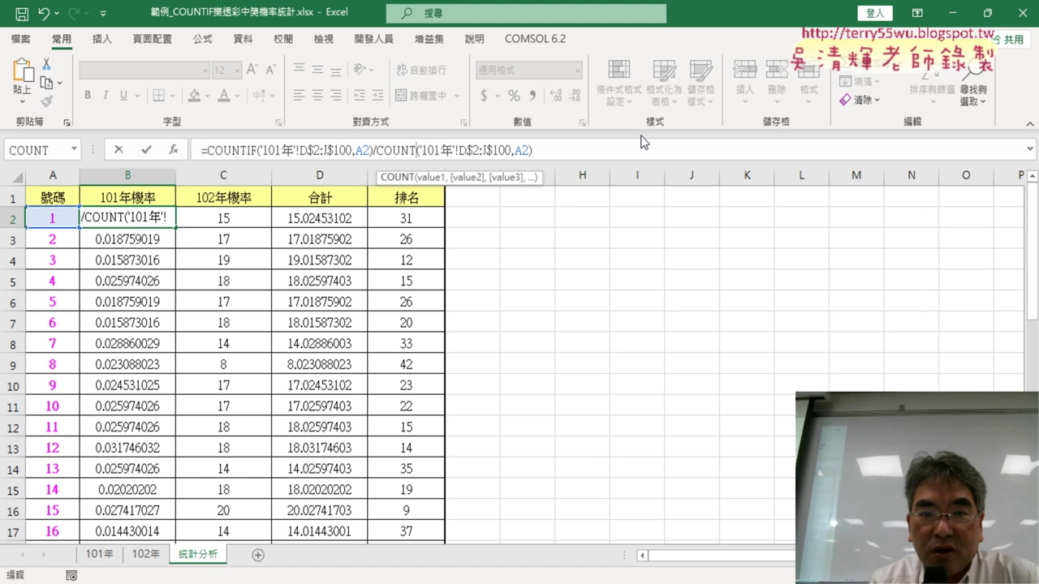
{"action": "double_click", "coordinate": [517, 152]}
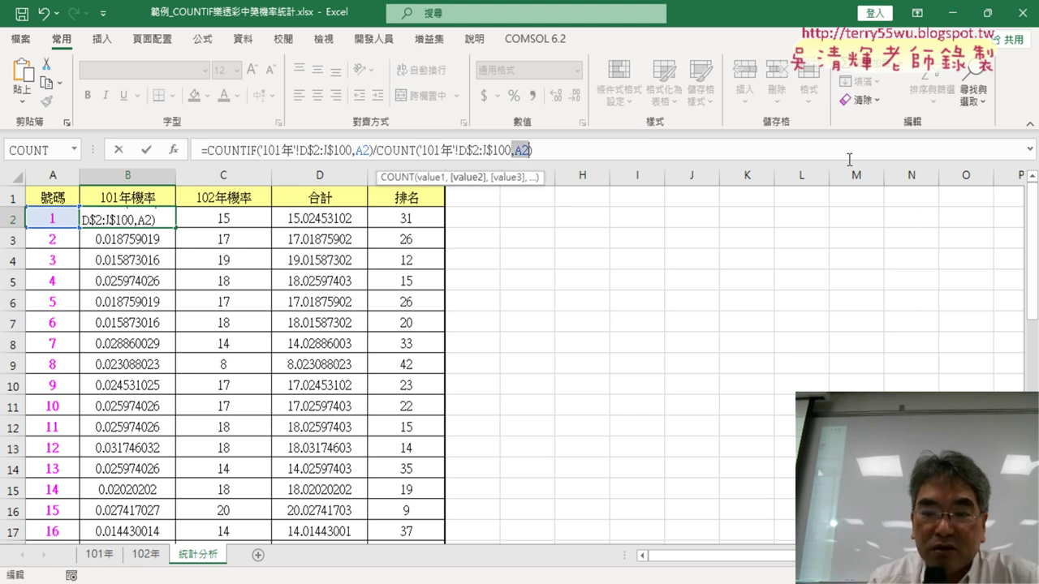
{"action": "key", "text": "BackSpace"}
{"action": "key", "text": "BackSpace"}
{"action": "type", "text": ")"}
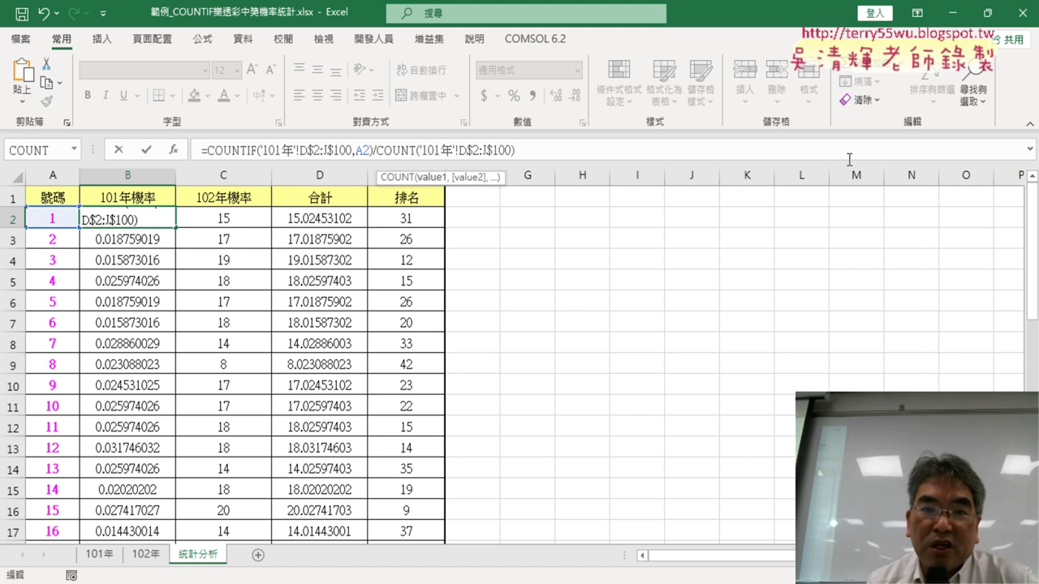
{"action": "double_click", "coordinate": [379, 152]}
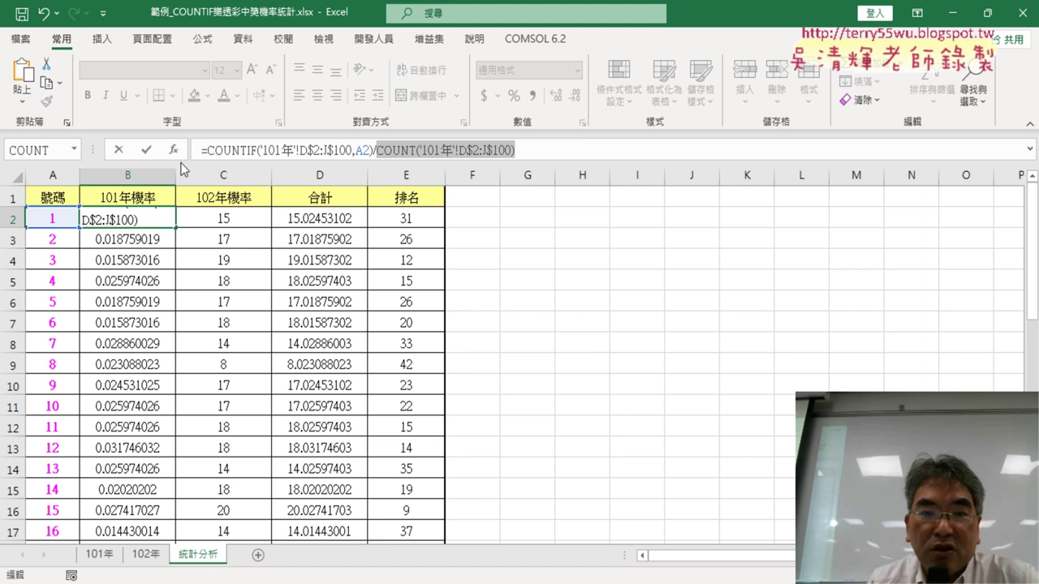
{"action": "left_click", "coordinate": [146, 153]}
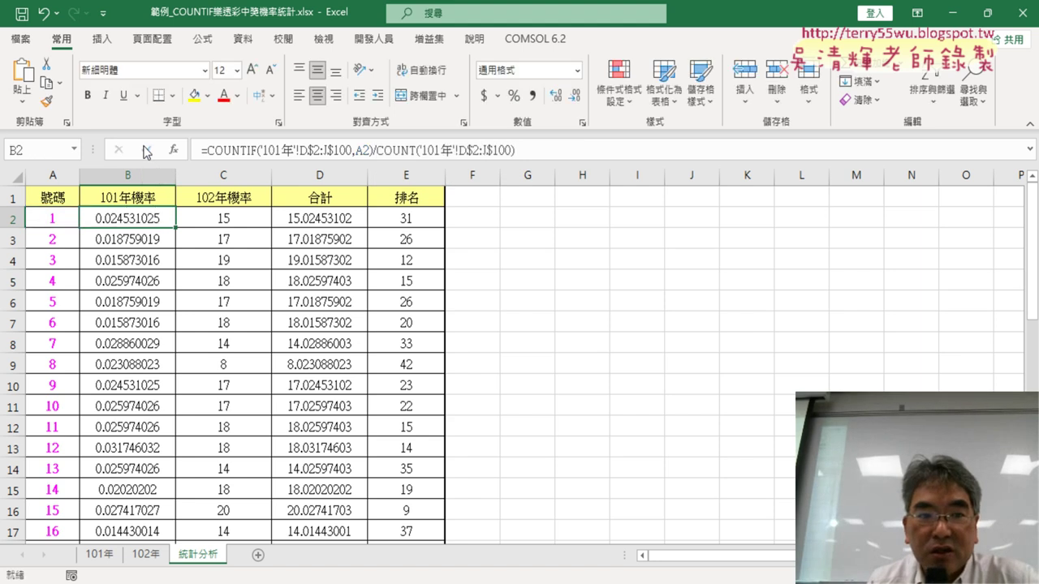
{"action": "double_click", "coordinate": [176, 230]}
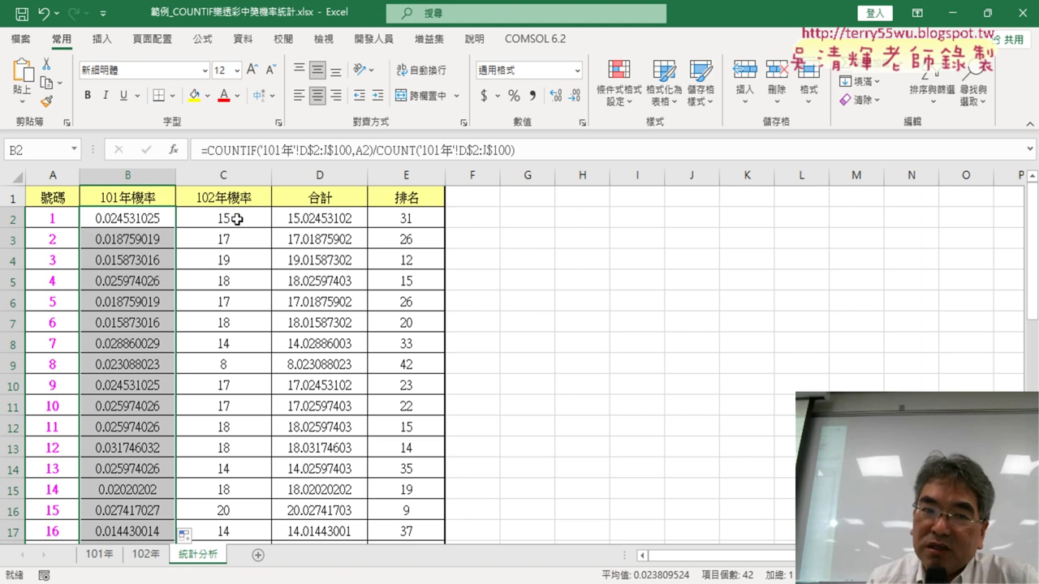
- Append a division by a pasted copy of C2's 102年 COUNTIF expression
{"action": "left_click", "coordinate": [236, 219]}
{"action": "left_click", "coordinate": [381, 151]}
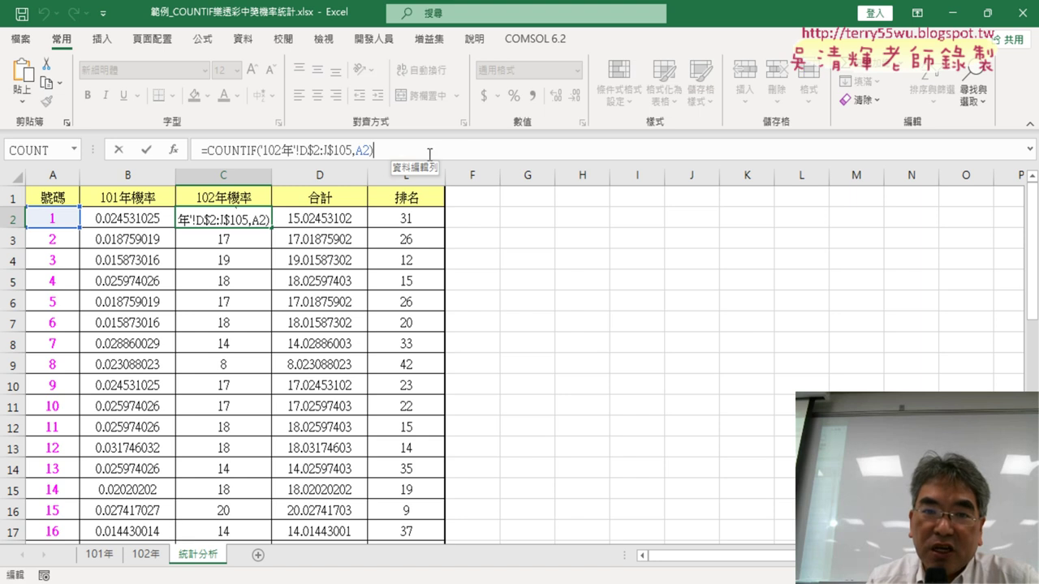
{"action": "type", "text": "/"}
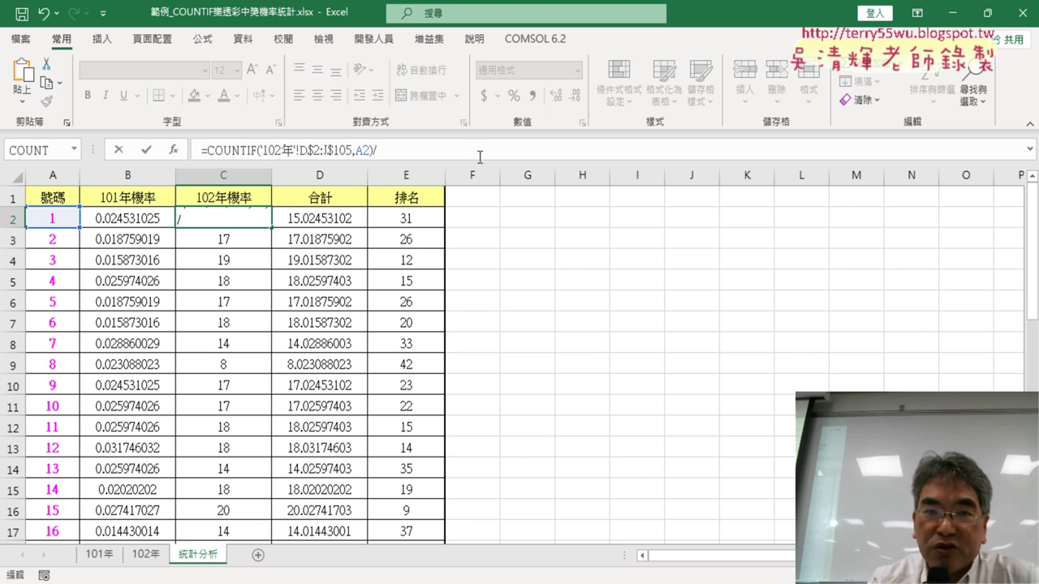
{"action": "left_click_drag", "start_coordinate": [208, 150], "coordinate": [374, 148]}
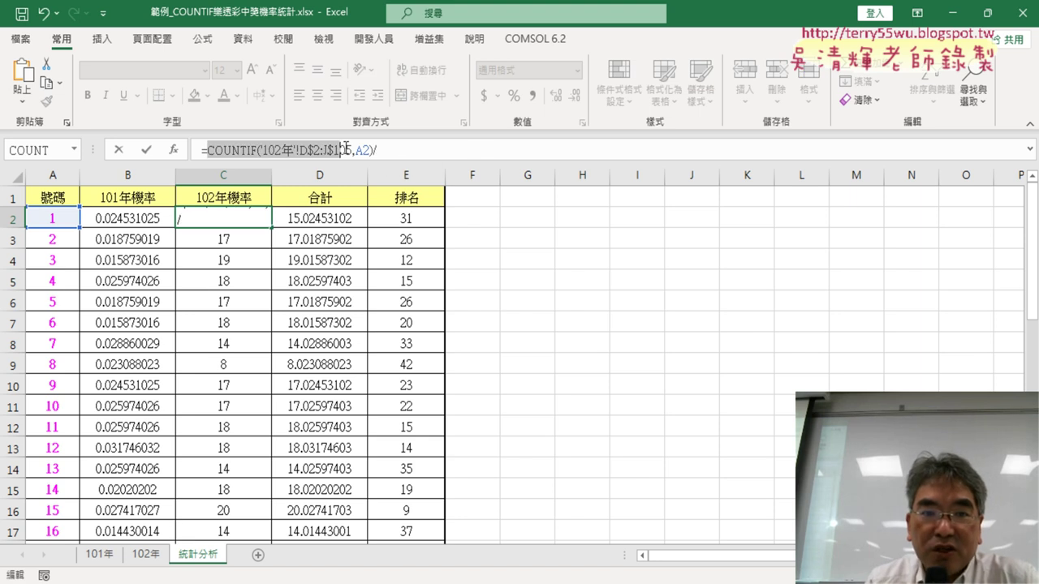
{"action": "right_click", "coordinate": [360, 149]}
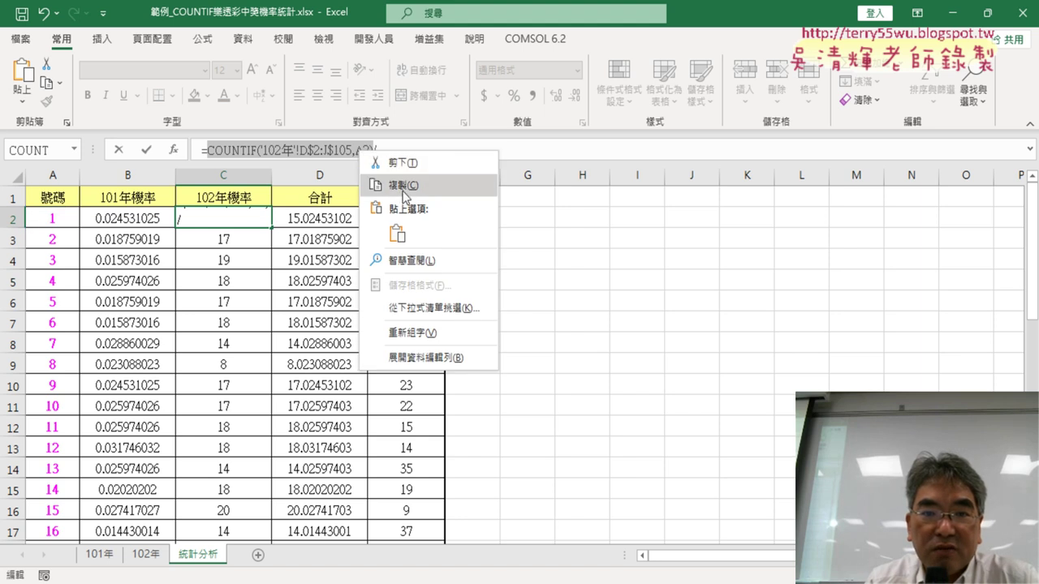
{"action": "left_click", "coordinate": [405, 181]}
{"action": "left_click", "coordinate": [416, 149]}
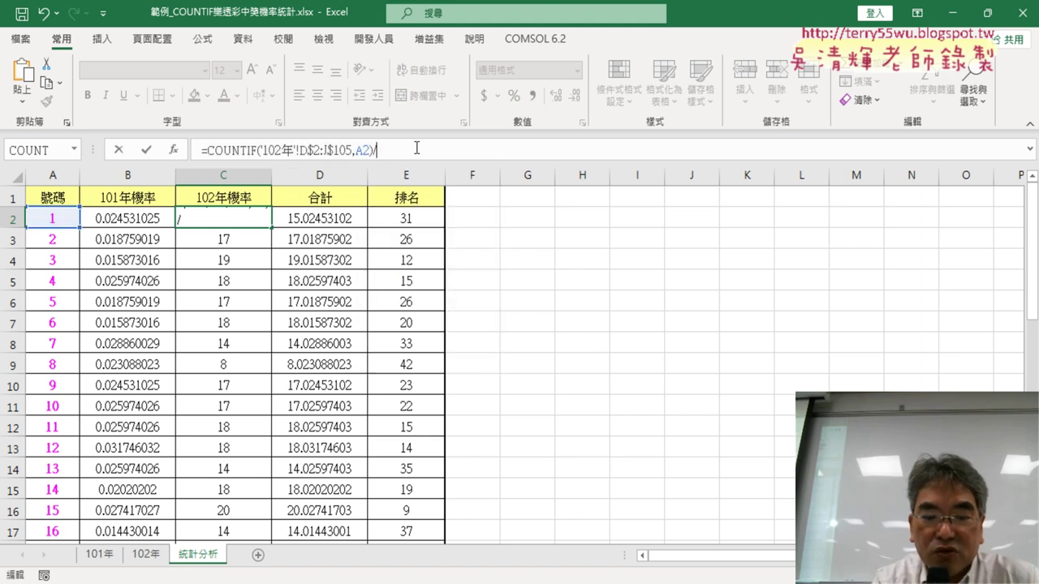
{"action": "key", "text": "ctrl+v"}
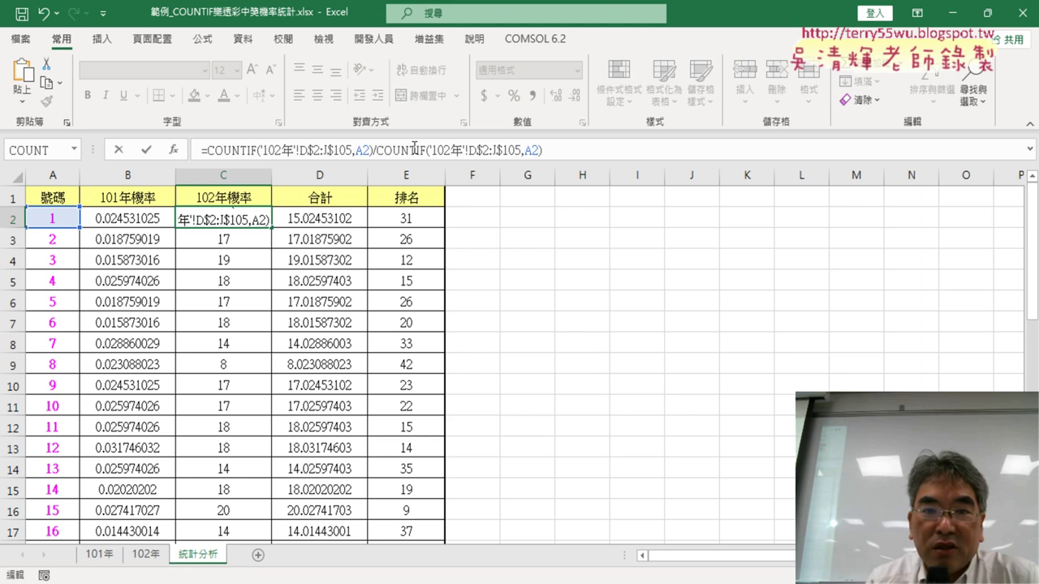
- Change the divisor to COUNT('102年'!D$2:J$105) and fill C2's formula down column C
{"action": "left_click", "coordinate": [414, 149]}
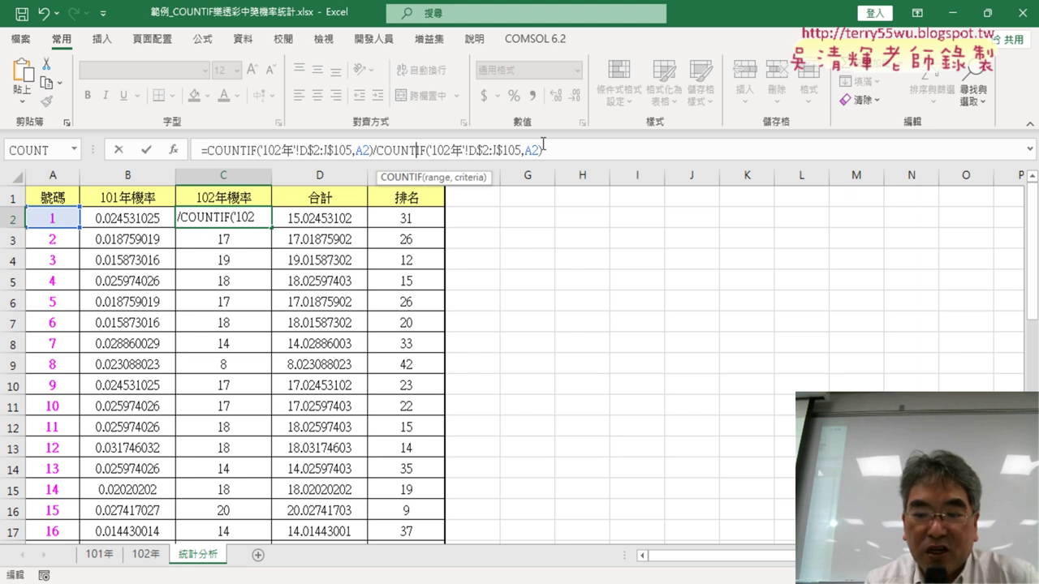
{"action": "key", "text": "Delete"}
{"action": "key", "text": "Delete"}
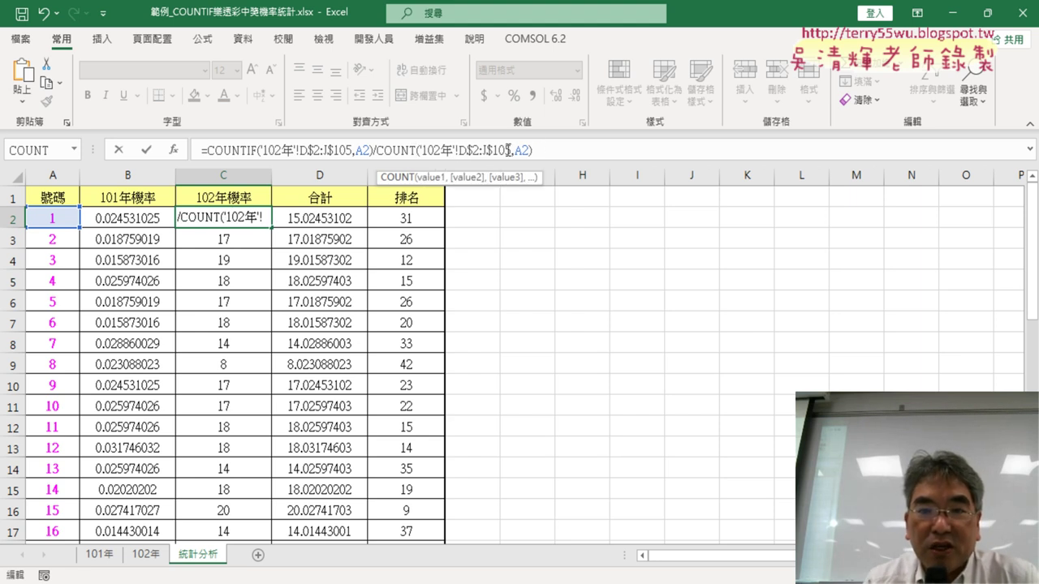
{"action": "left_click_drag", "start_coordinate": [512, 151], "coordinate": [531, 151]}
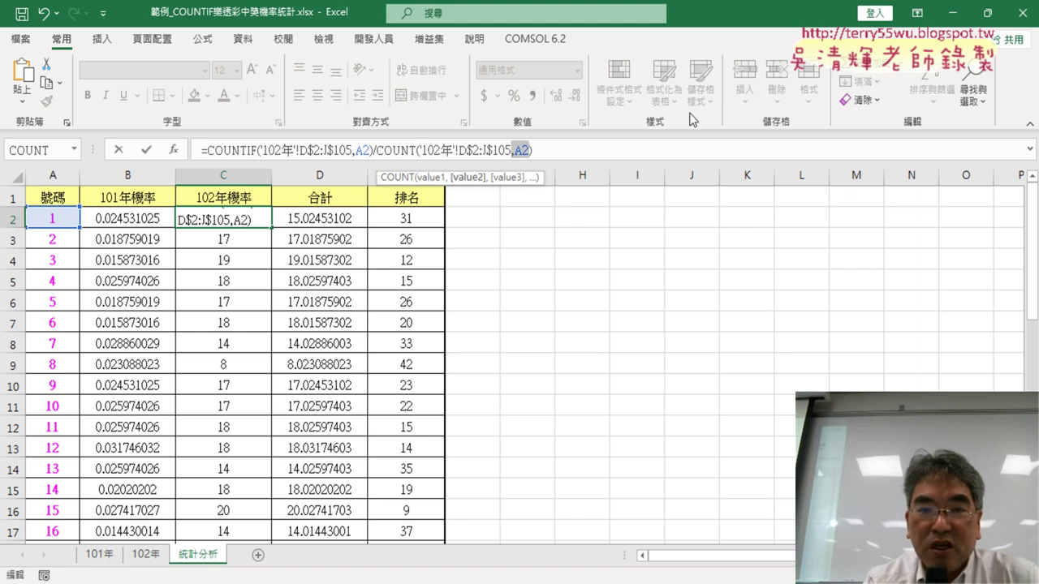
{"action": "key", "text": "BackSpace"}
{"action": "key", "text": "BackSpace"}
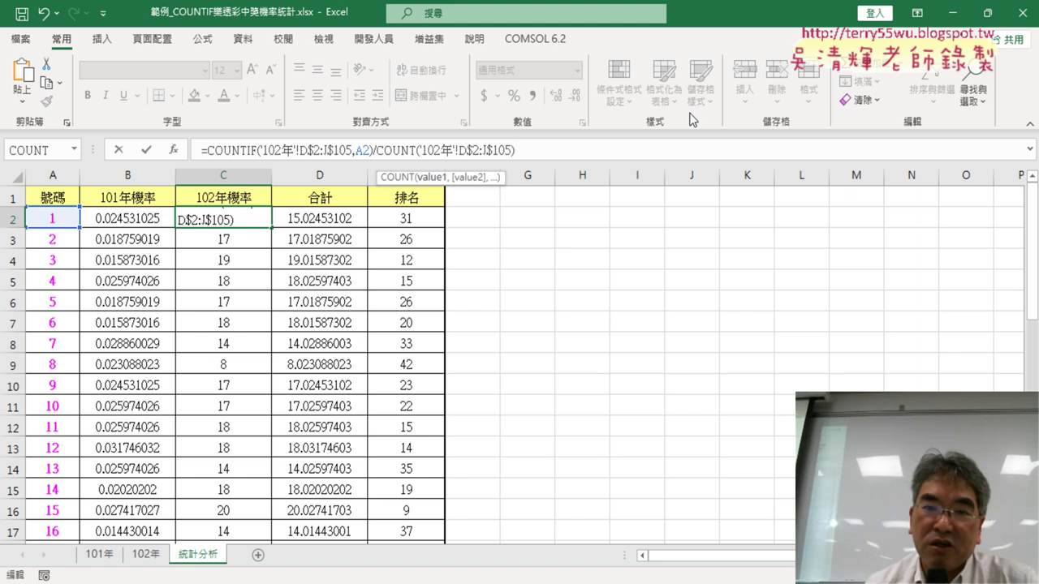
{"action": "left_click", "coordinate": [147, 151]}
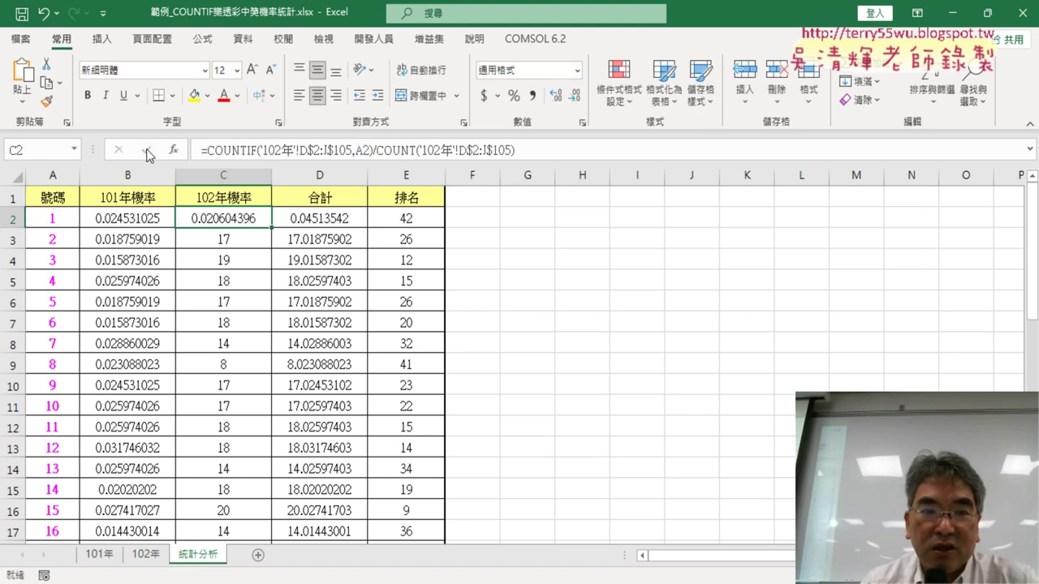
{"action": "double_click", "coordinate": [271, 231]}
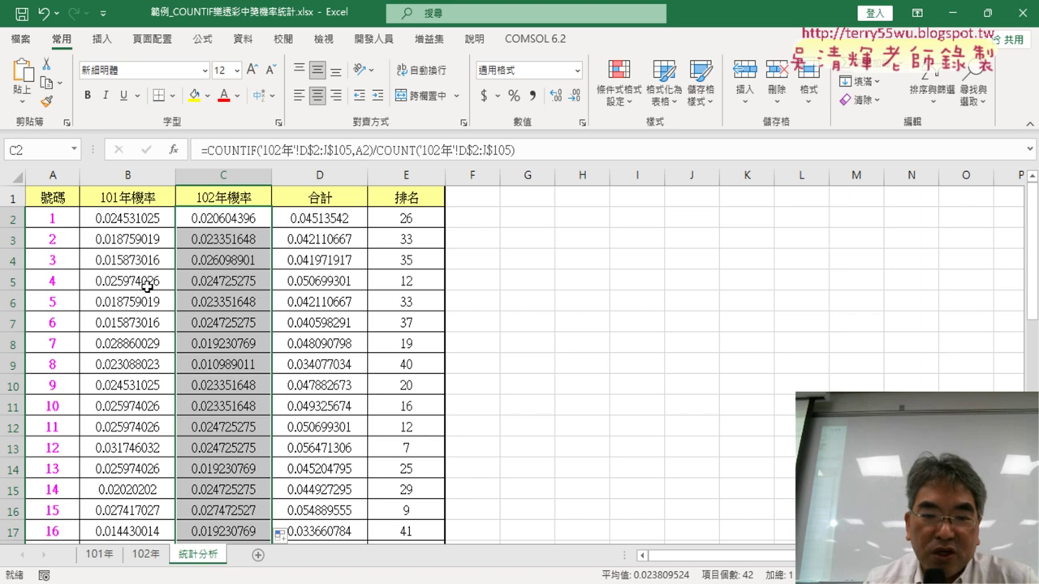
{"action": "scroll", "coordinate": [497, 383], "scroll_direction": "down", "scroll_amount": 3}
{"action": "scroll", "coordinate": [503, 383], "scroll_direction": "down", "scroll_amount": 3}
{"action": "scroll", "coordinate": [503, 383], "scroll_direction": "down", "scroll_amount": 1}
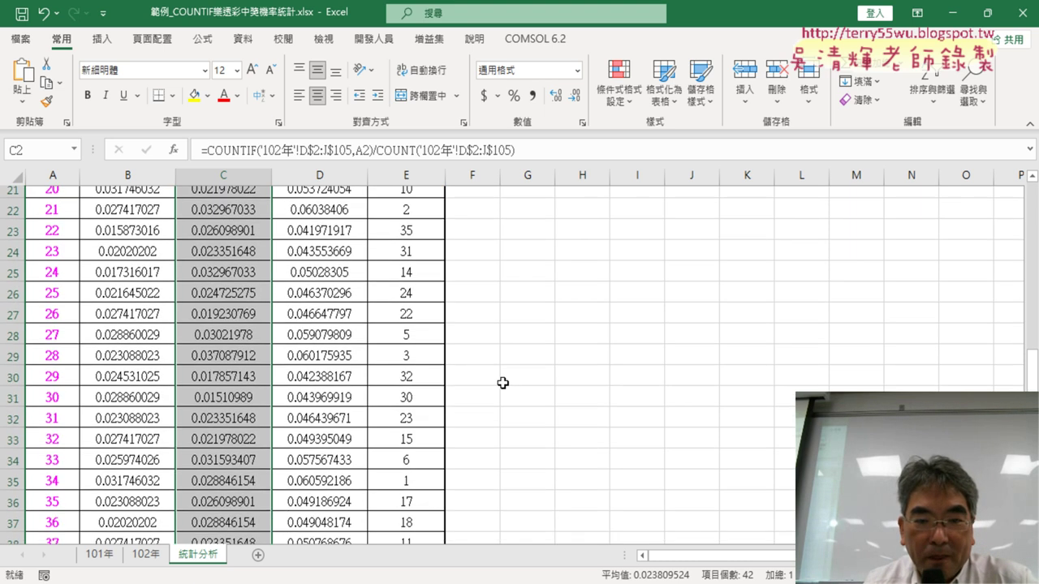
{"action": "scroll", "coordinate": [502, 383], "scroll_direction": "down", "scroll_amount": 1}
{"action": "left_click", "coordinate": [418, 408]}
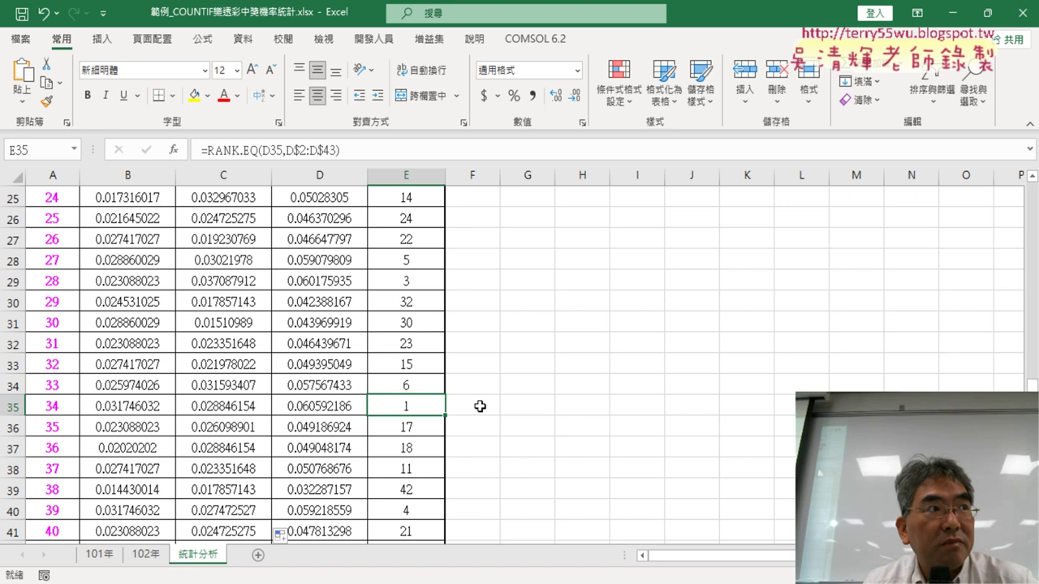
{"action": "scroll", "coordinate": [479, 406], "scroll_direction": "up", "scroll_amount": 4}
{"action": "scroll", "coordinate": [479, 406], "scroll_direction": "up", "scroll_amount": 4}
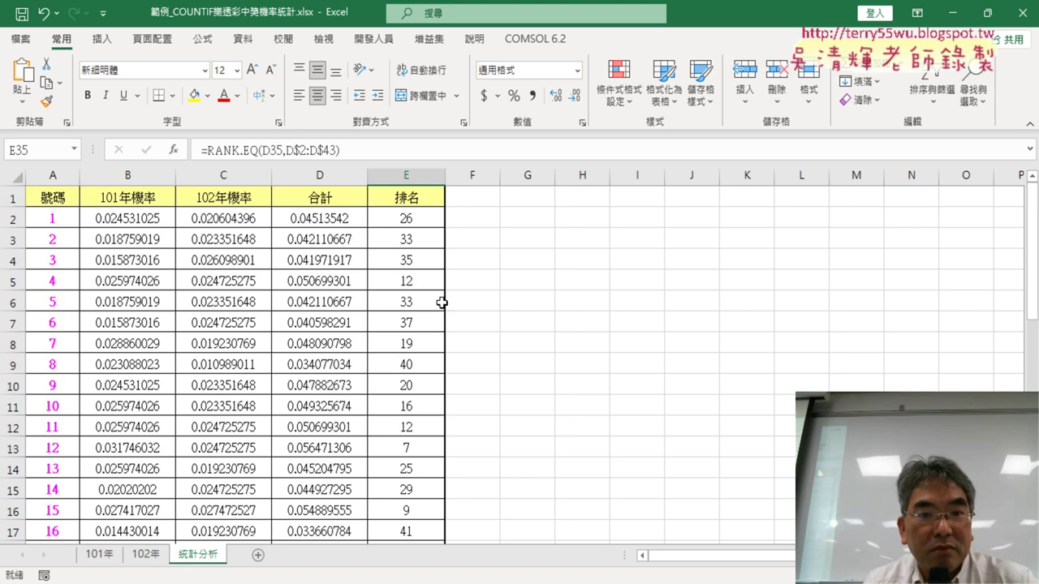
{"action": "left_click", "coordinate": [328, 213]}
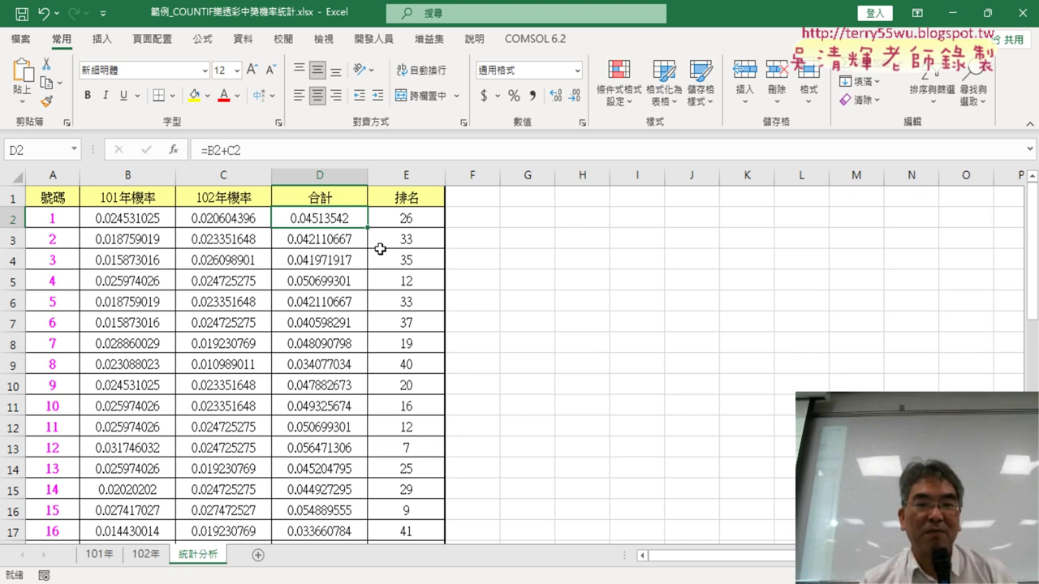
{"action": "left_click", "coordinate": [428, 221]}
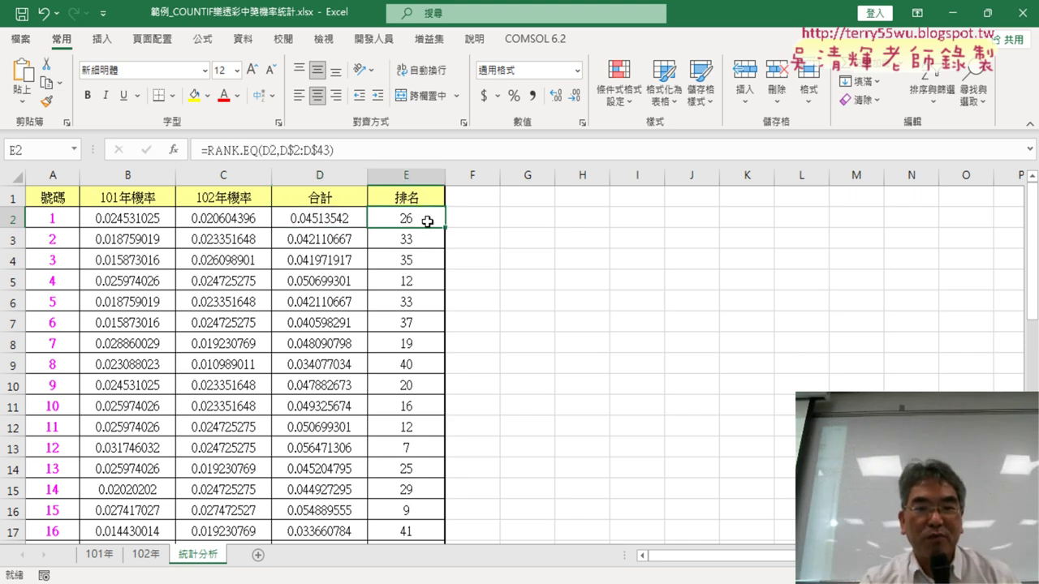
{"action": "left_click", "coordinate": [323, 199]}
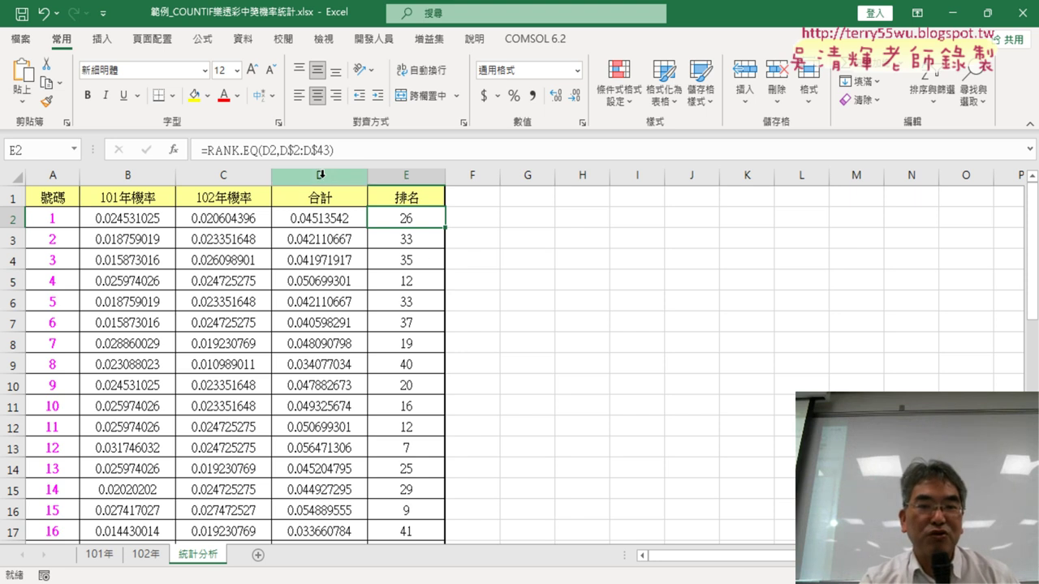
{"action": "key", "text": "ctrl+shift+Down"}
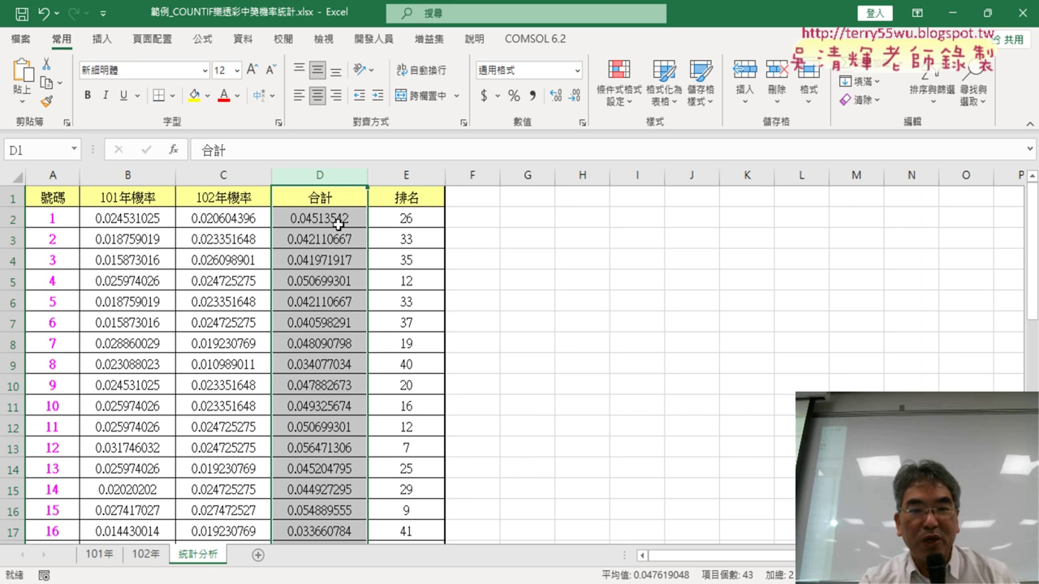
{"action": "left_click", "coordinate": [414, 223]}
{"action": "scroll", "coordinate": [451, 247], "scroll_direction": "down", "scroll_amount": 1}
{"action": "scroll", "coordinate": [451, 247], "scroll_direction": "down", "scroll_amount": 2}
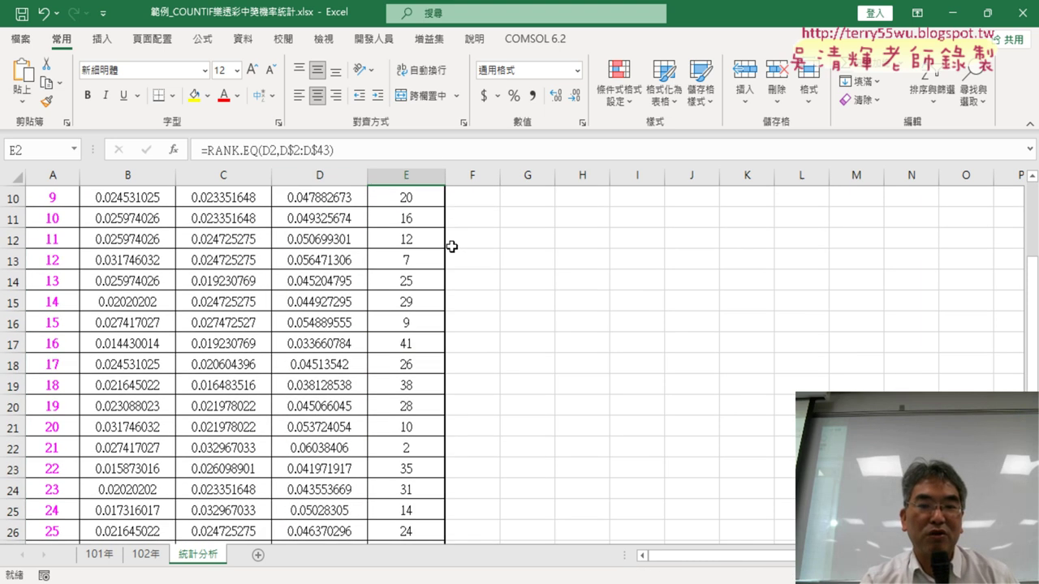
{"action": "scroll", "coordinate": [451, 247], "scroll_direction": "down", "scroll_amount": 3}
{"action": "scroll", "coordinate": [451, 247], "scroll_direction": "down", "scroll_amount": 2}
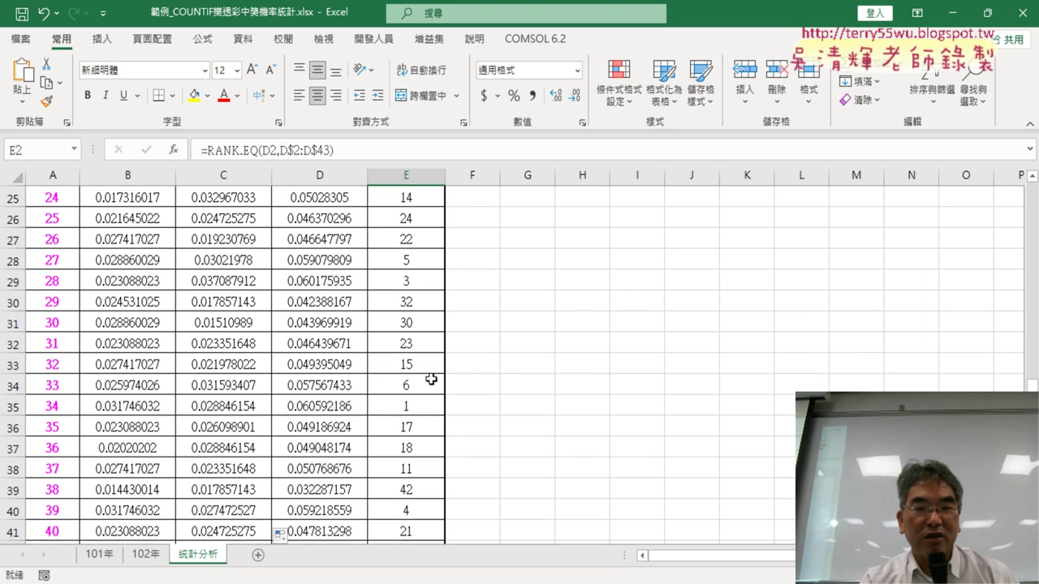
{"action": "left_click", "coordinate": [428, 408]}
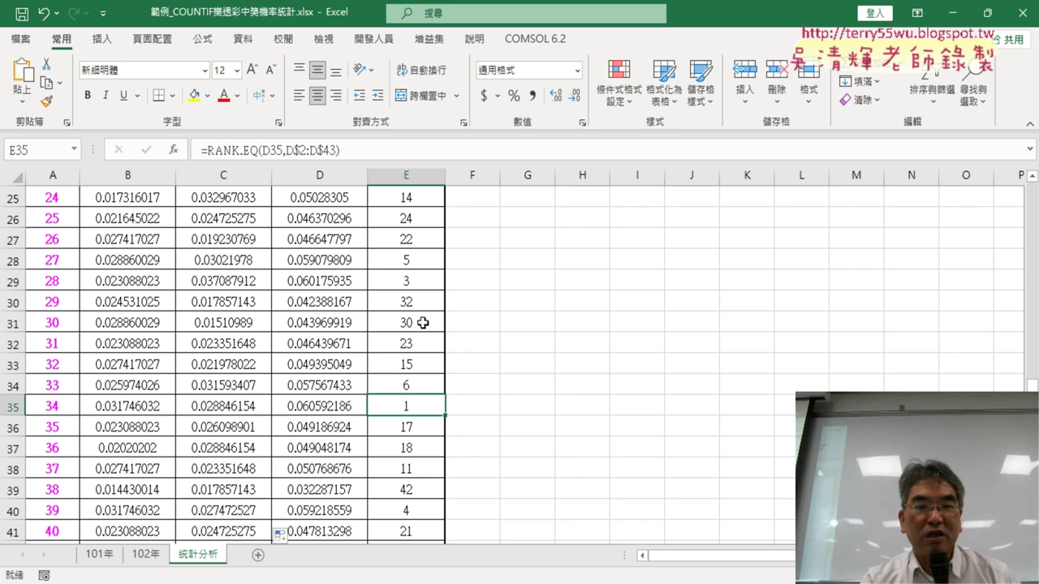
{"action": "scroll", "coordinate": [422, 322], "scroll_direction": "up", "scroll_amount": 1}
{"action": "scroll", "coordinate": [423, 322], "scroll_direction": "up", "scroll_amount": 5}
{"action": "scroll", "coordinate": [423, 324], "scroll_direction": "up", "scroll_amount": 2}
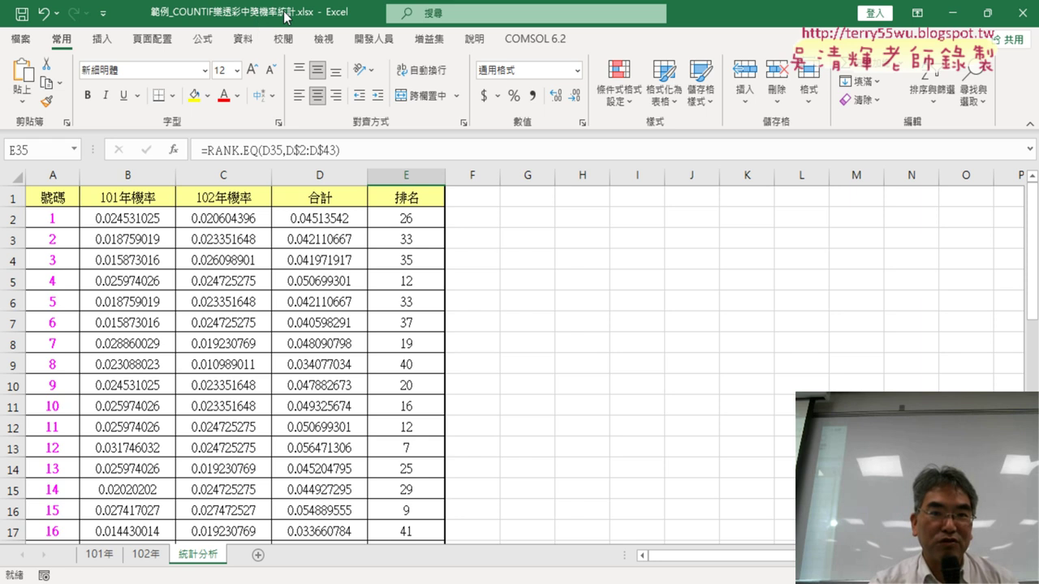
{"action": "left_click", "coordinate": [141, 226]}
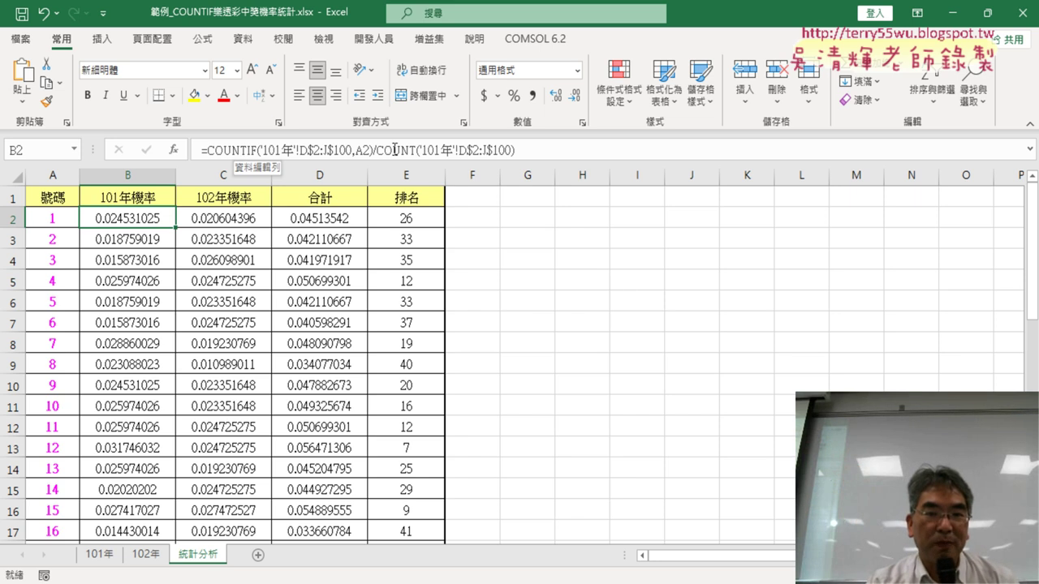
{"action": "left_click", "coordinate": [423, 217]}
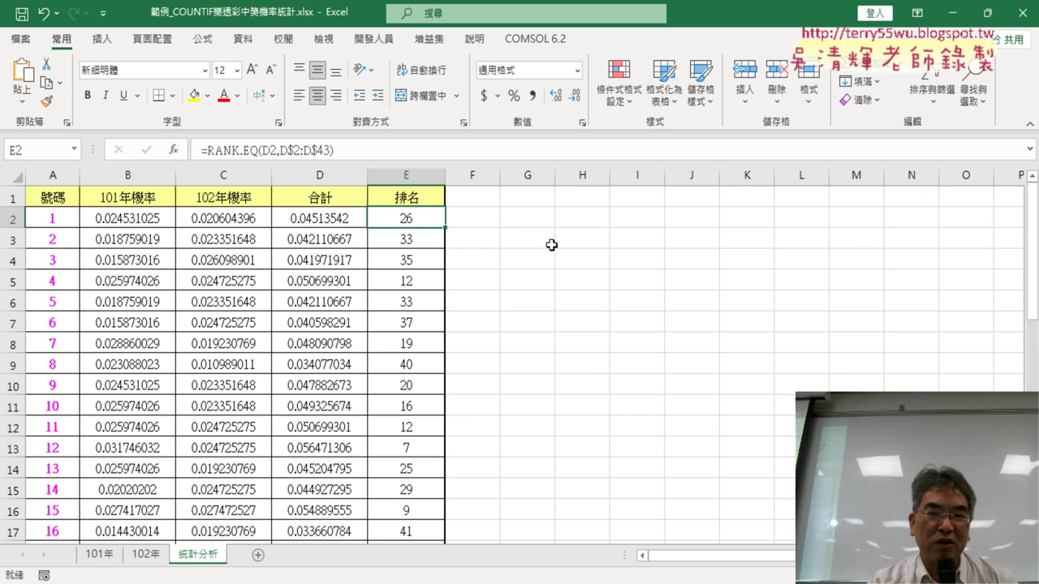
{"action": "left_click", "coordinate": [491, 200]}
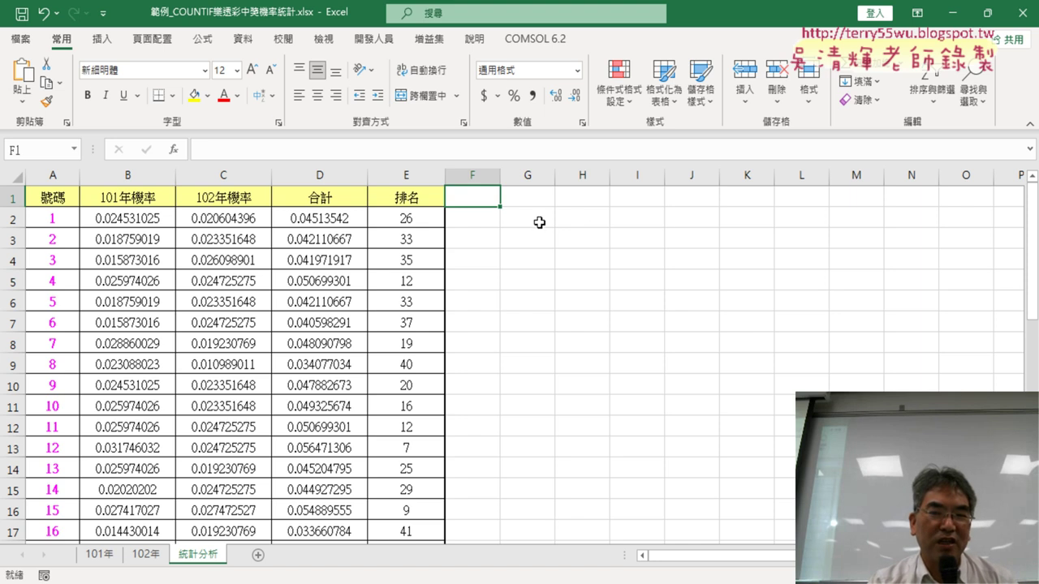
{"action": "left_click_drag", "start_coordinate": [472, 223], "coordinate": [456, 415]}
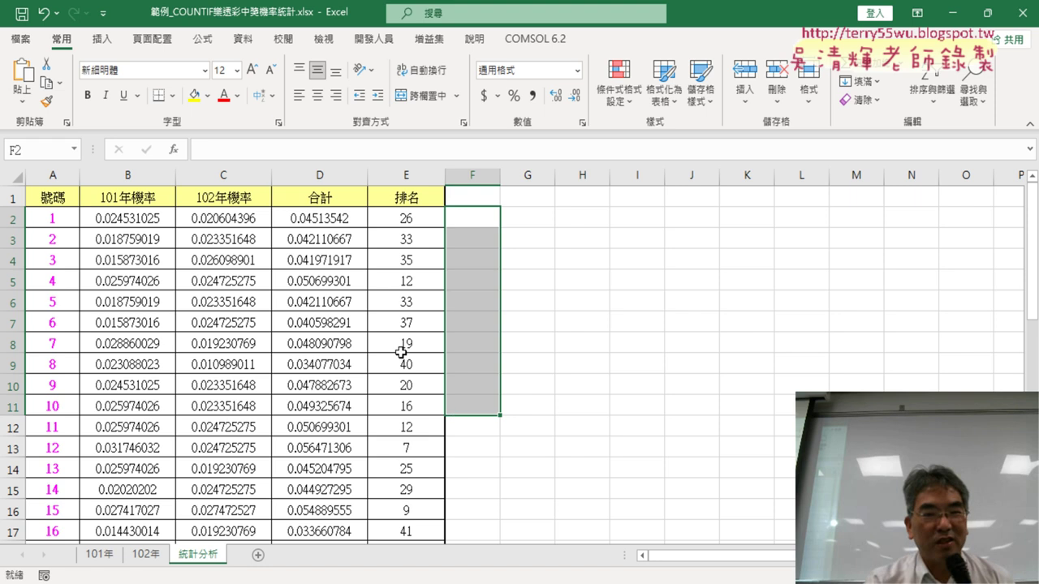
- Enter the header 前七名 in F1 using the Chinese input method
{"action": "double_click", "coordinate": [471, 196]}
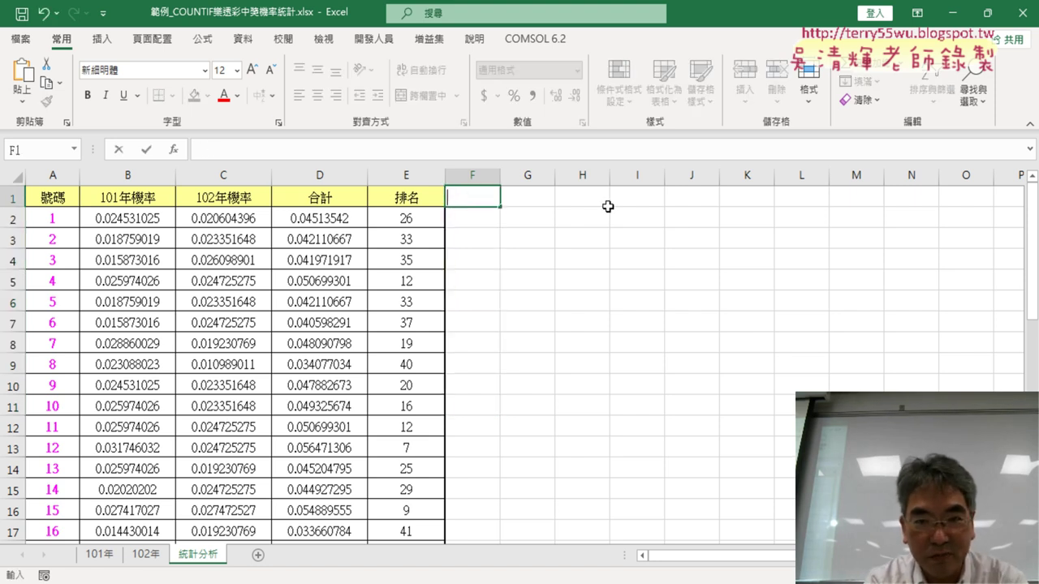
{"action": "type", "text": "Test"}
{"action": "key", "text": "BackSpace"}
{"action": "key", "text": "BackSpace"}
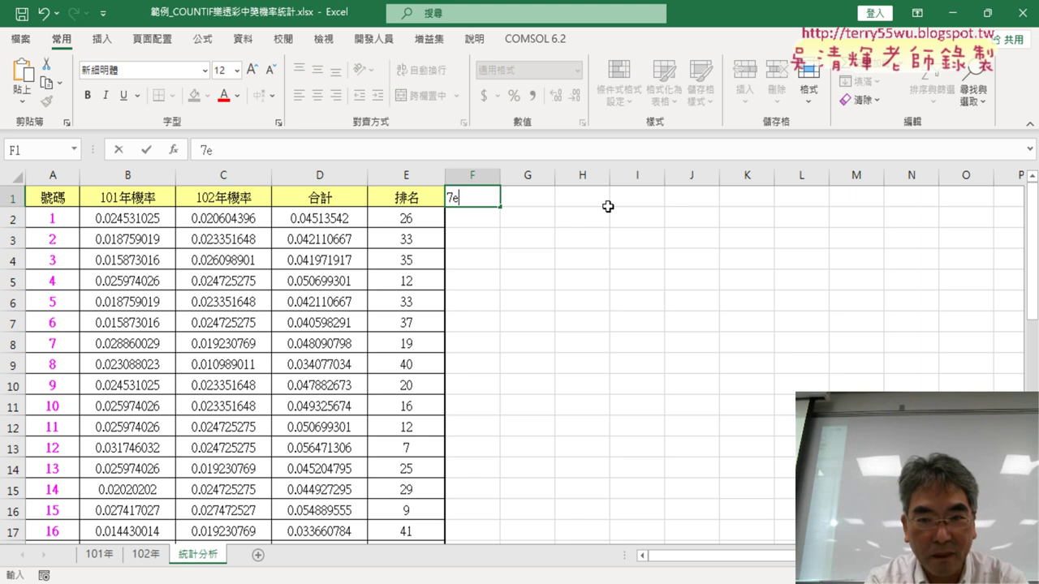
{"action": "key", "text": "BackSpace"}
{"action": "key", "text": "BackSpace"}
{"action": "type", "text": "fu"}
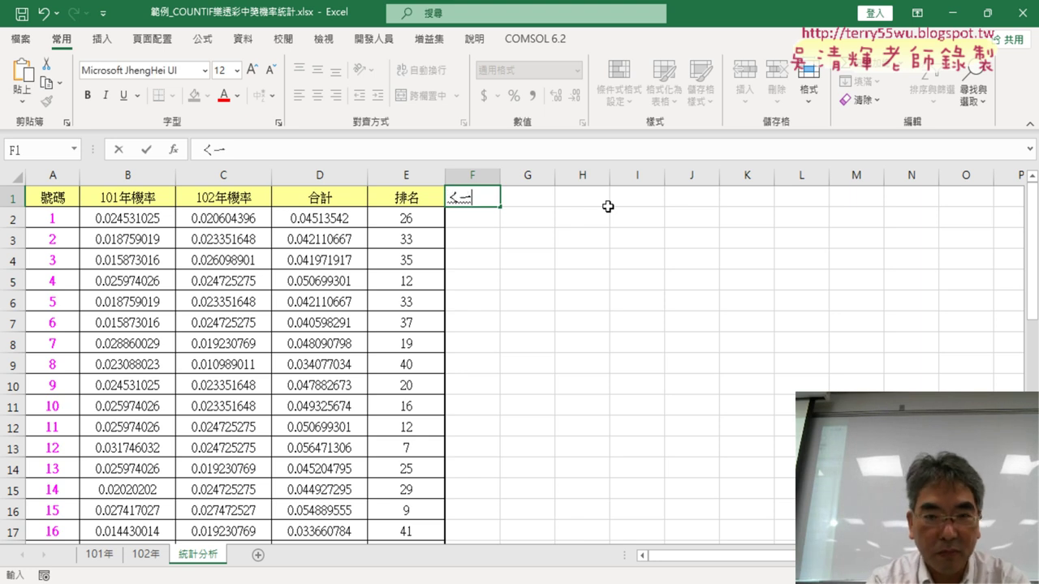
{"action": "type", "text": "06"}
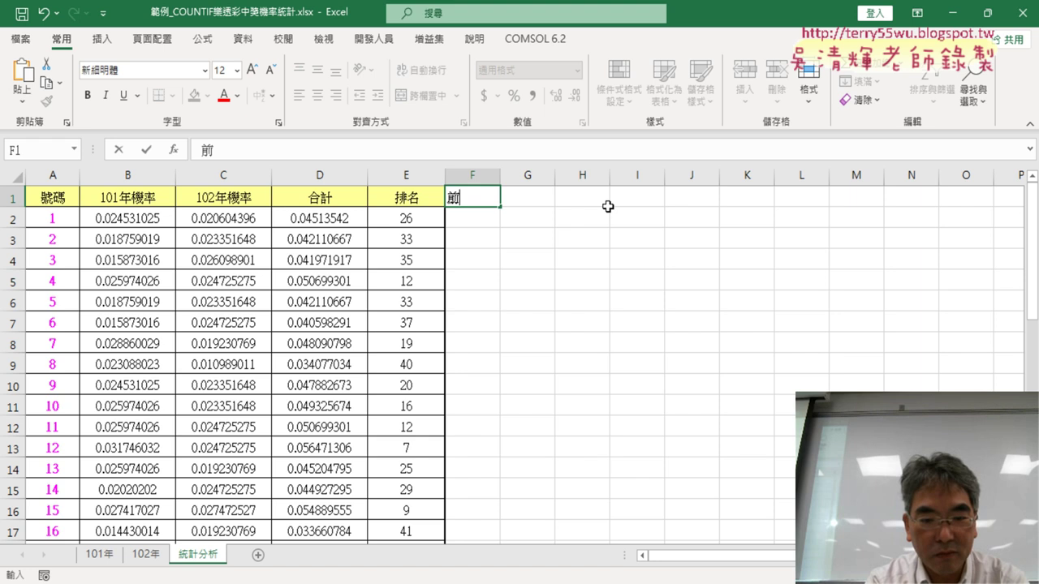
{"action": "type", "text": "fu au/6"}
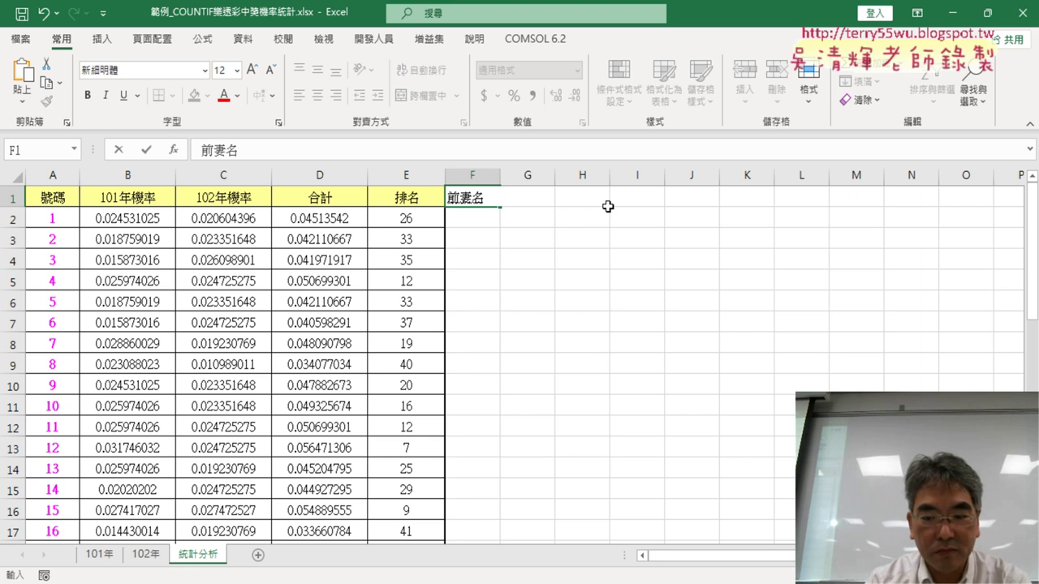
{"action": "key", "text": "Left"}
{"action": "key", "text": "Left"}
{"action": "key", "text": "Down"}
{"action": "key", "text": "Return"}
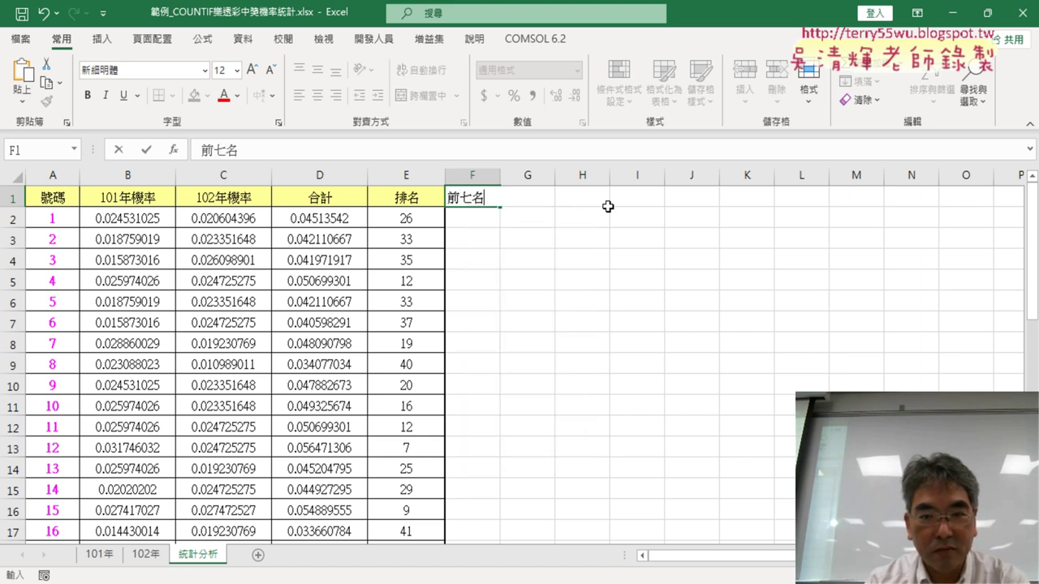
{"action": "key", "text": "Return"}
{"action": "left_click", "coordinate": [679, 260]}
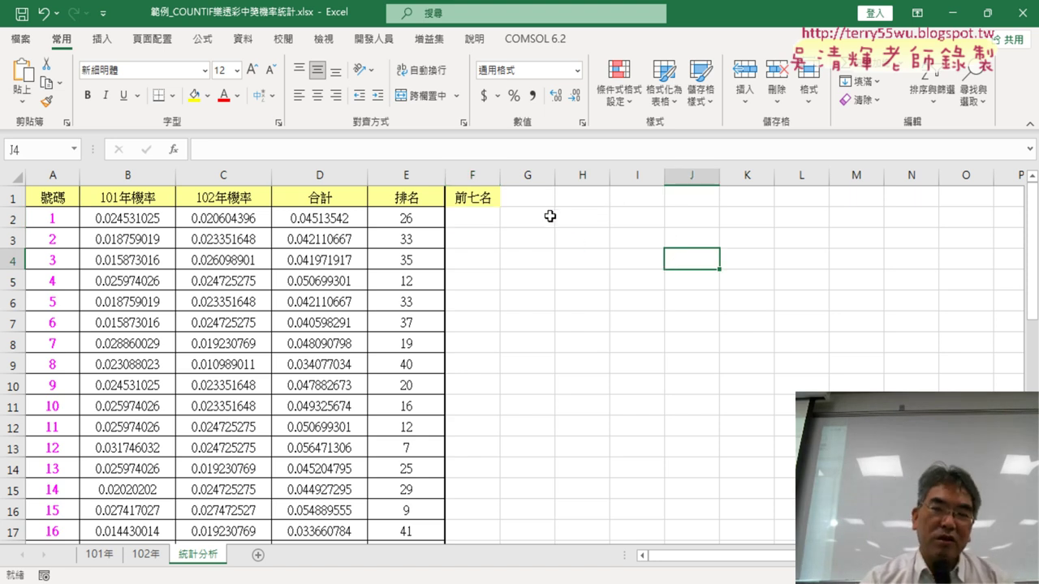
- Widen column F, select F2:F8 for the top seven, and view the 樂透彩程式碼 reference doc
{"action": "left_click", "coordinate": [477, 200]}
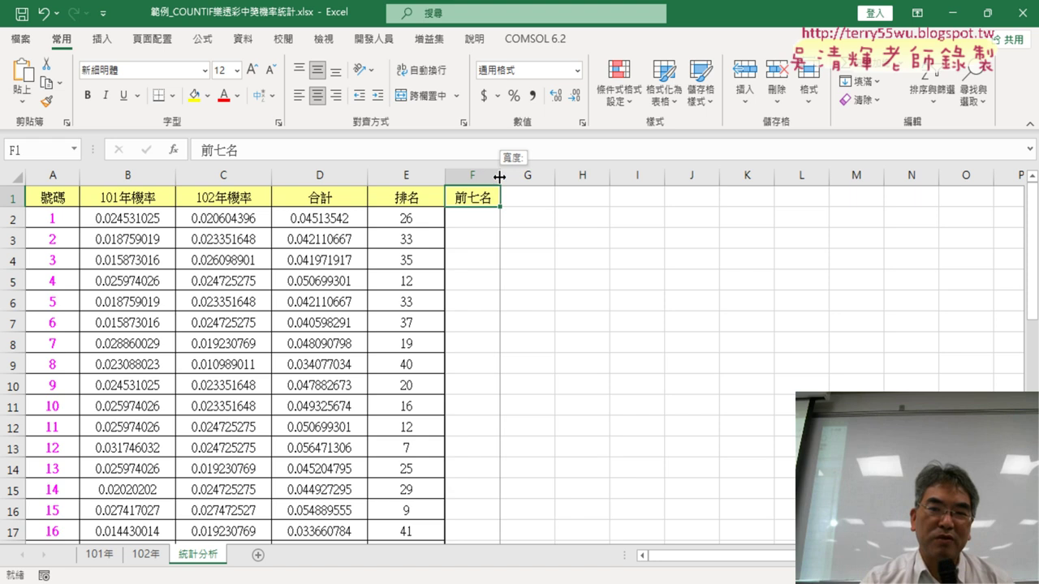
{"action": "left_click_drag", "start_coordinate": [494, 186], "coordinate": [511, 186]}
{"action": "left_click", "coordinate": [498, 219]}
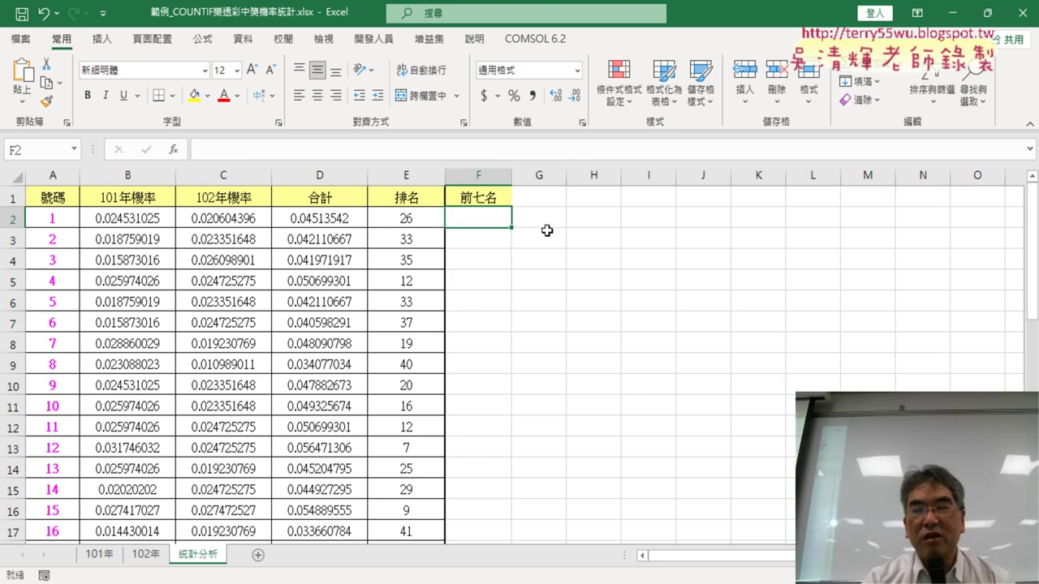
{"action": "left_click_drag", "start_coordinate": [478, 221], "coordinate": [478, 342]}
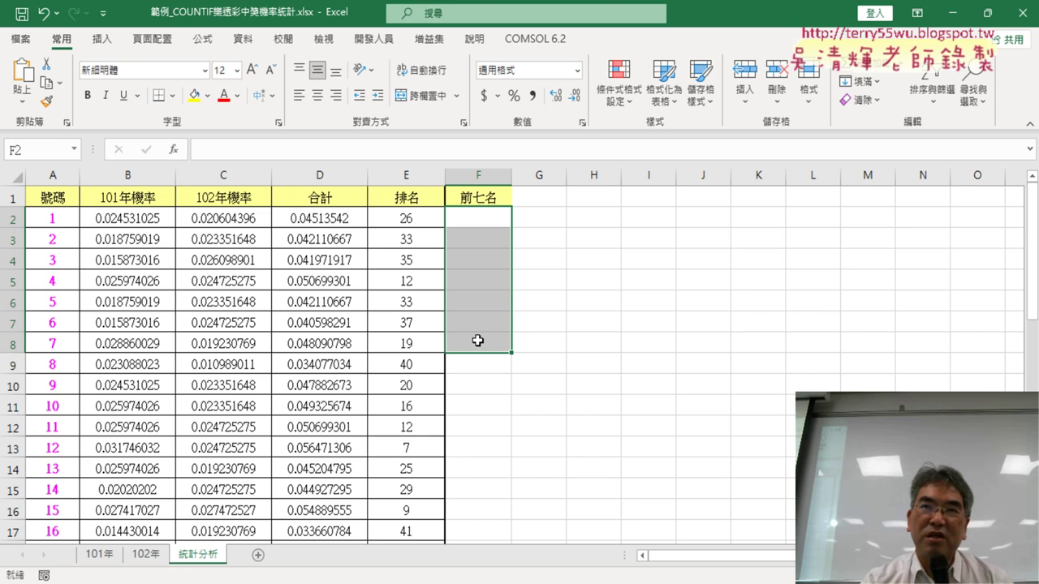
{"action": "left_click_drag", "start_coordinate": [487, 224], "coordinate": [474, 351]}
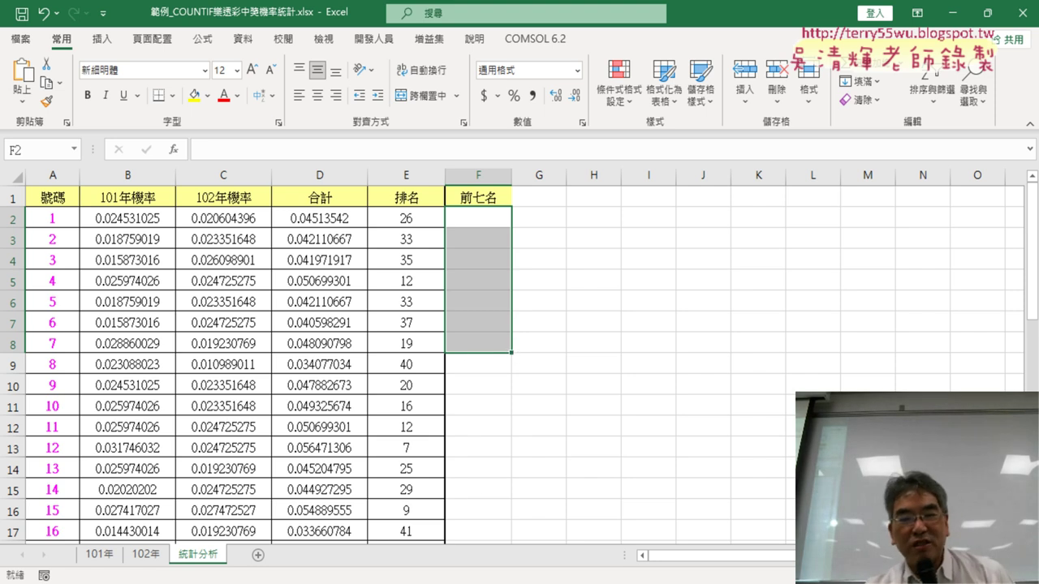
{"action": "left_click", "coordinate": [402, 539]}
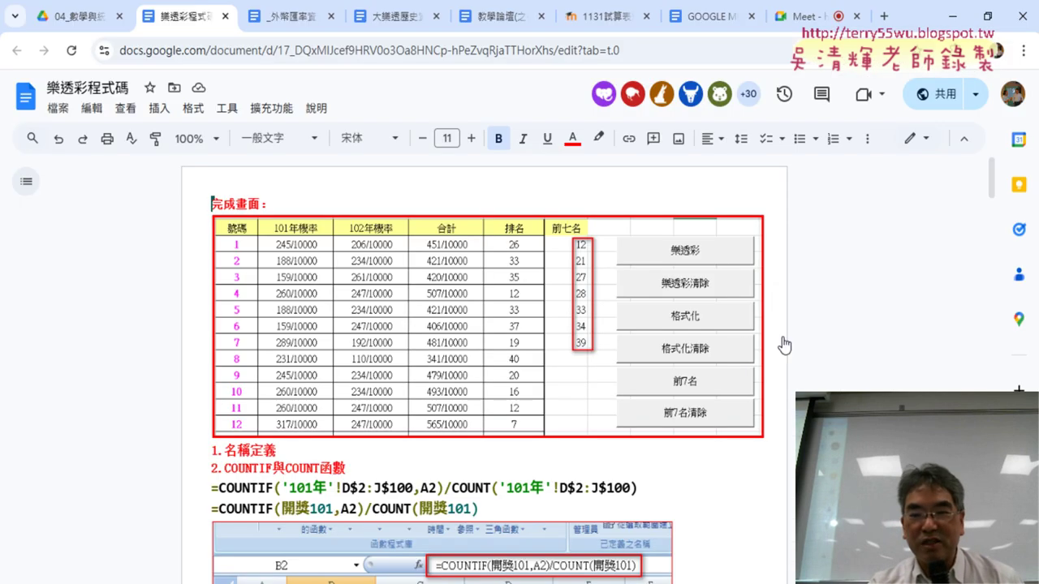